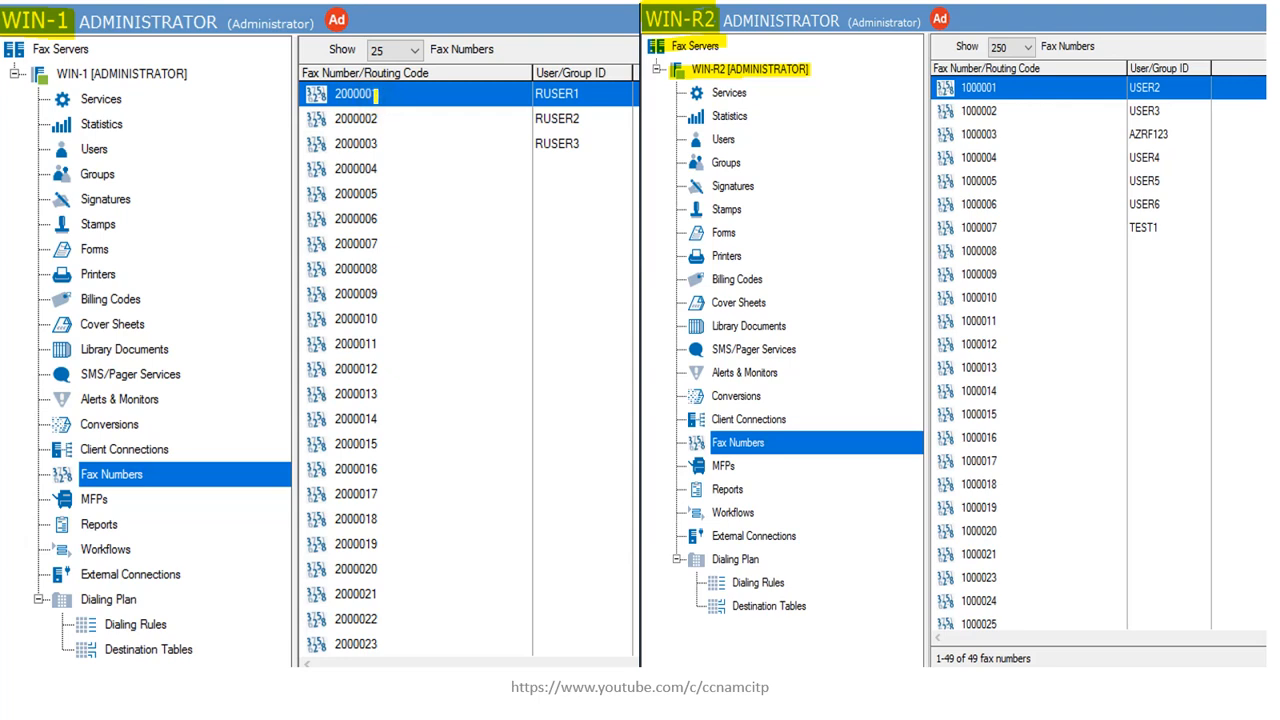
left_click_drag(336, 93, 373, 93)
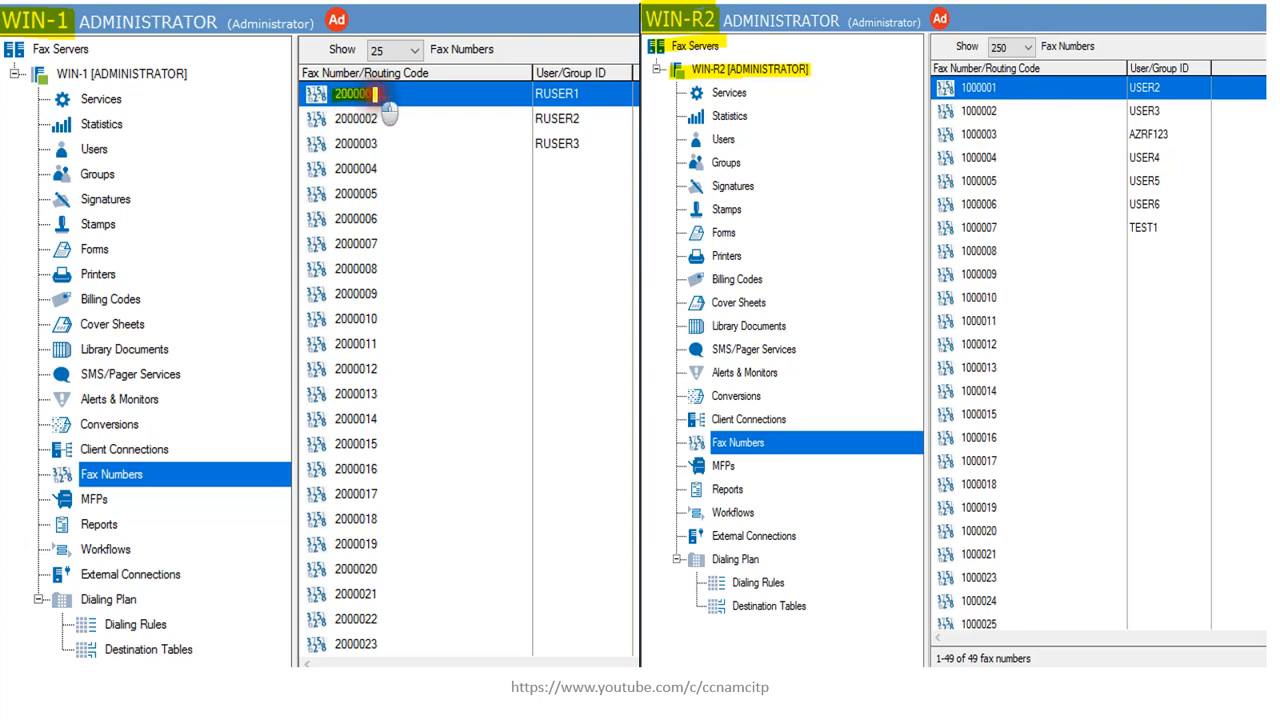
left_click_drag(366, 105, 365, 545)
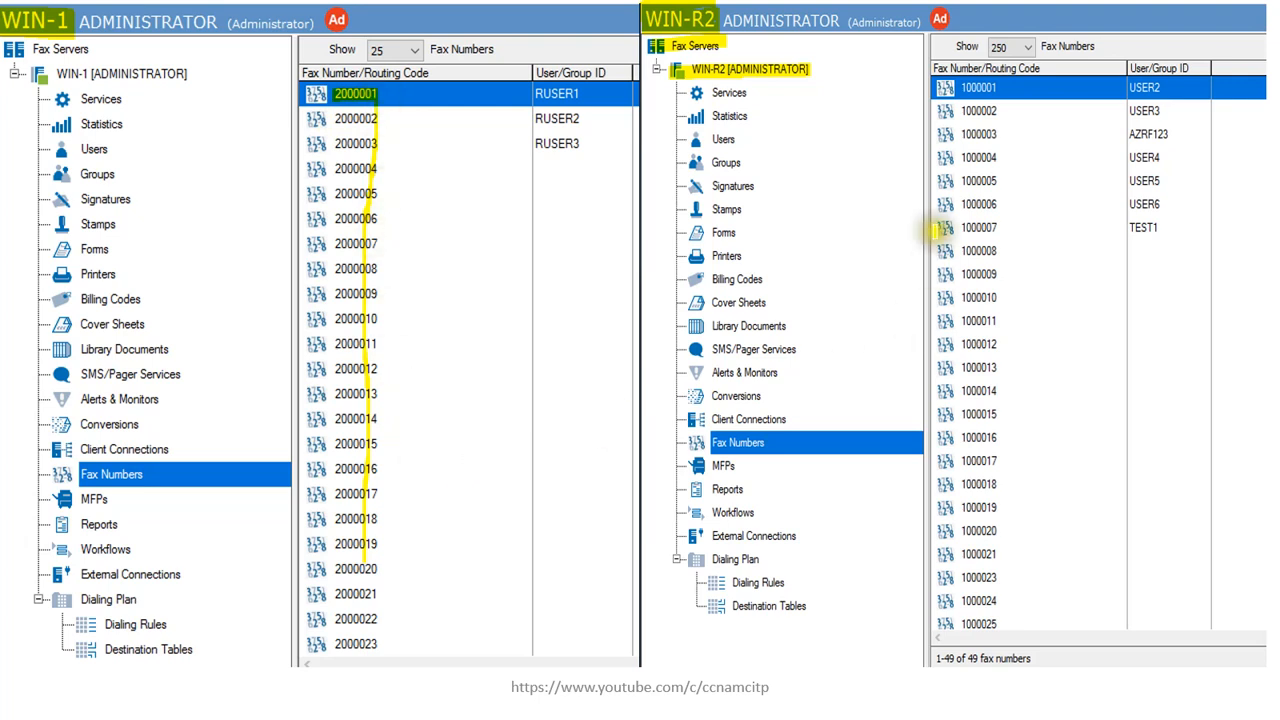
mouse_move(708, 441)
left_mouse_down()
mouse_move(797, 438)
mouse_move(709, 442)
left_mouse_up()
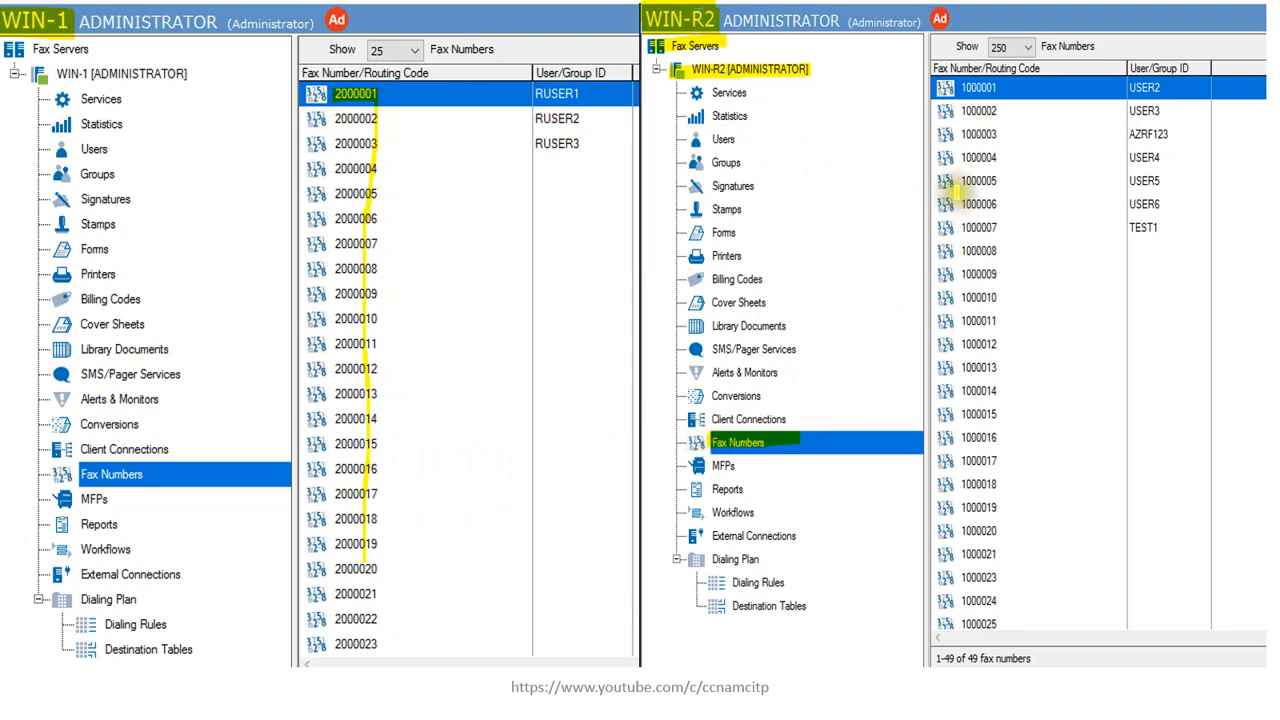
left_click_drag(967, 89, 996, 88)
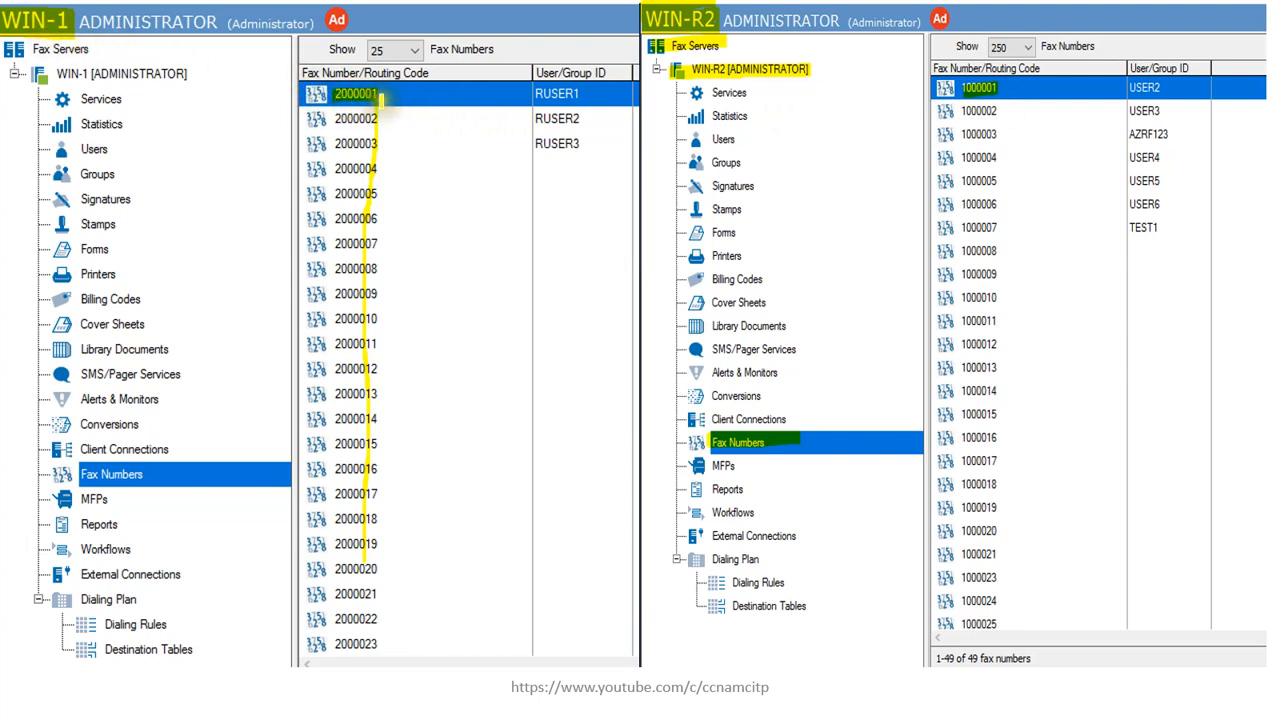
mouse_move(538, 95)
left_mouse_down()
mouse_move(565, 95)
mouse_move(532, 88)
left_mouse_up()
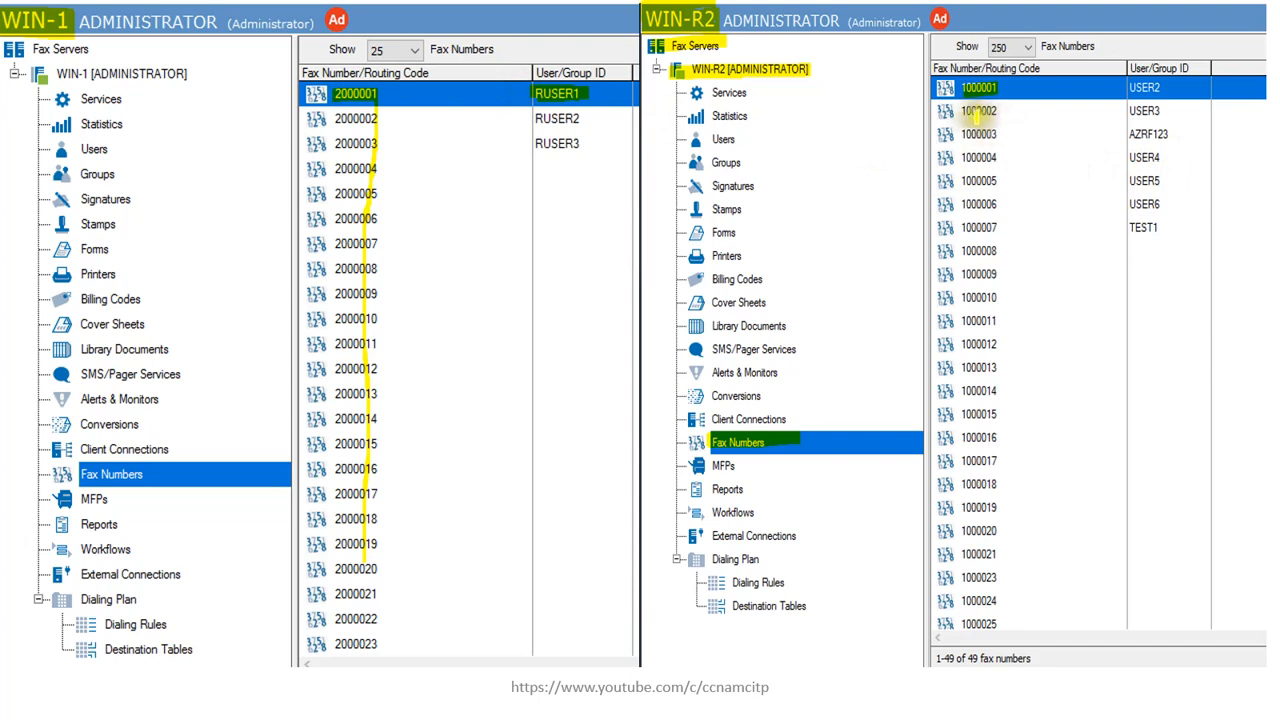
mouse_move(965, 112)
left_mouse_down()
mouse_move(1165, 122)
mouse_move(1126, 108)
mouse_move(1155, 106)
mouse_move(958, 110)
left_mouse_up()
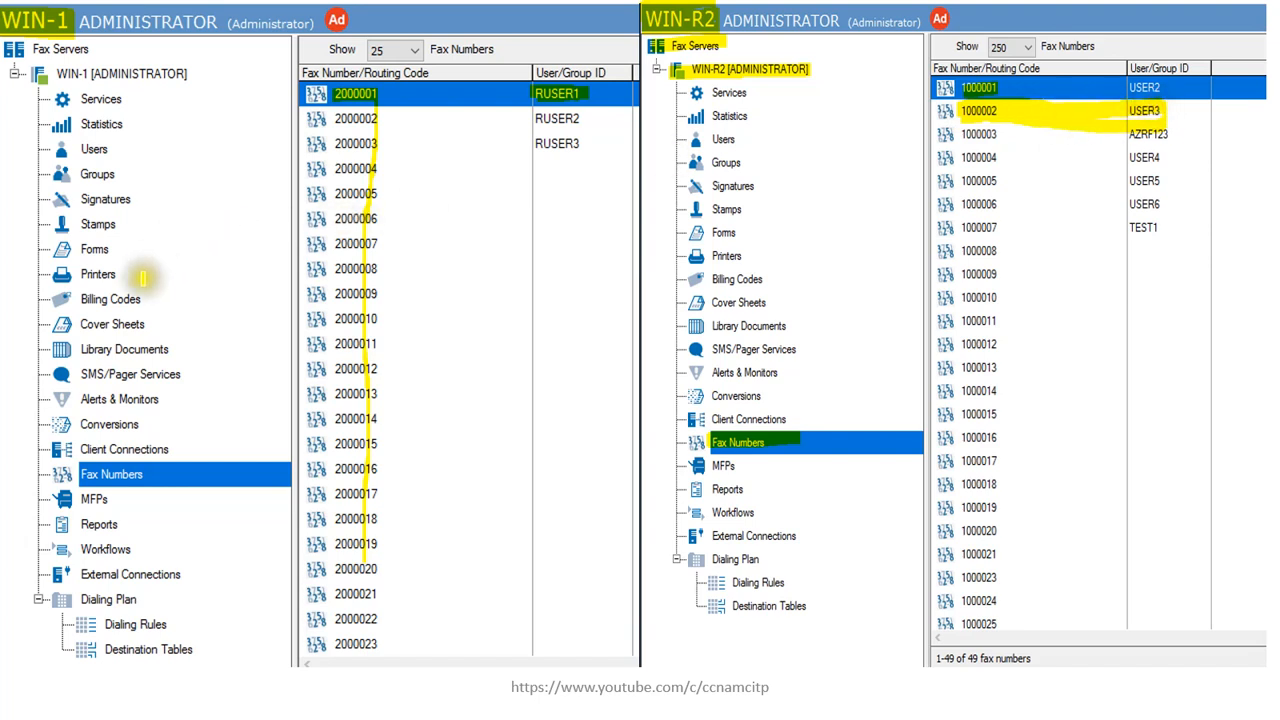
left_click_drag(137, 285, 430, 287)
mouse_move(416, 233)
left_mouse_down()
mouse_move(412, 337)
mouse_move(392, 364)
left_mouse_up()
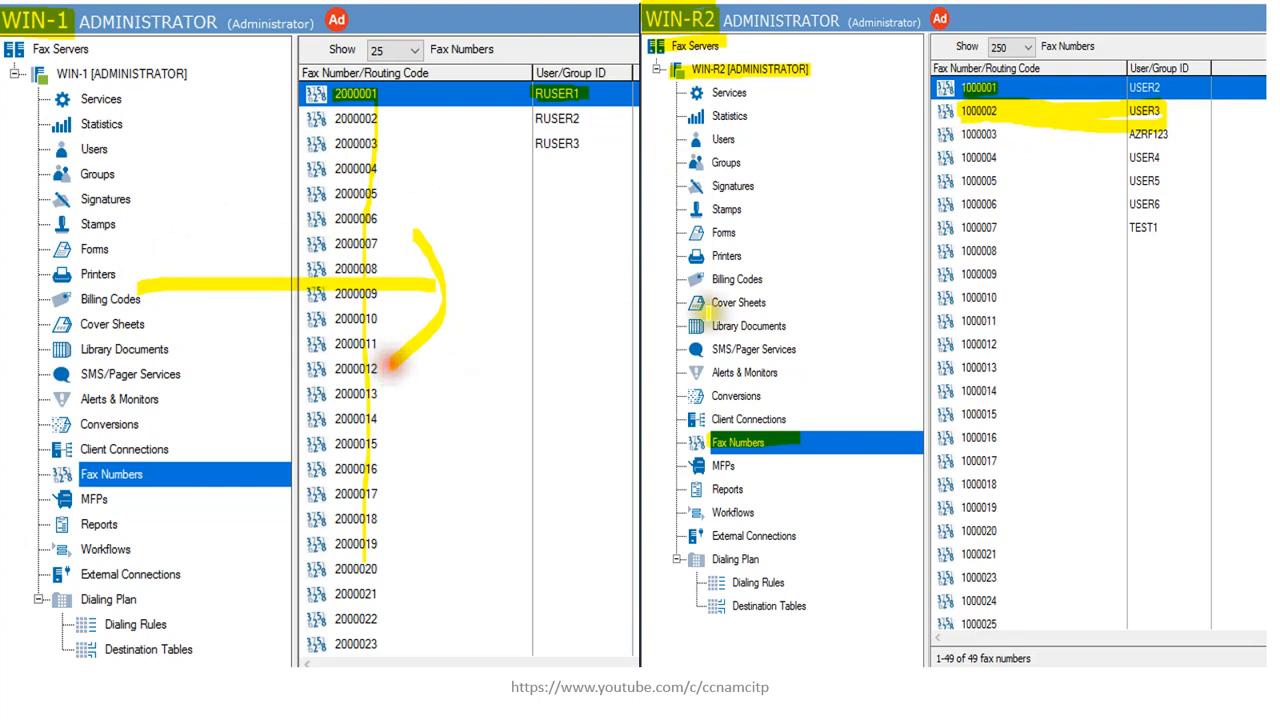
mouse_move(532, 279)
left_mouse_down()
mouse_move(775, 279)
mouse_move(886, 251)
mouse_move(827, 328)
left_mouse_up()
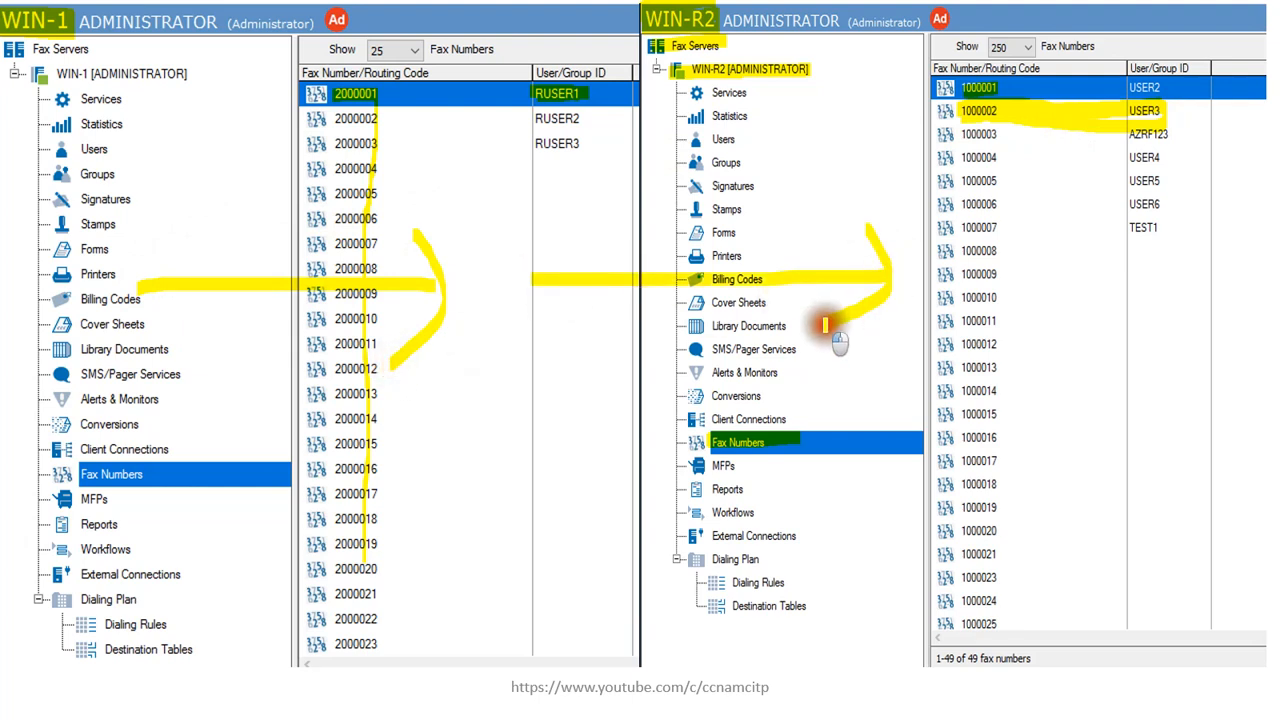
left_click_drag(1140, 390, 531, 384)
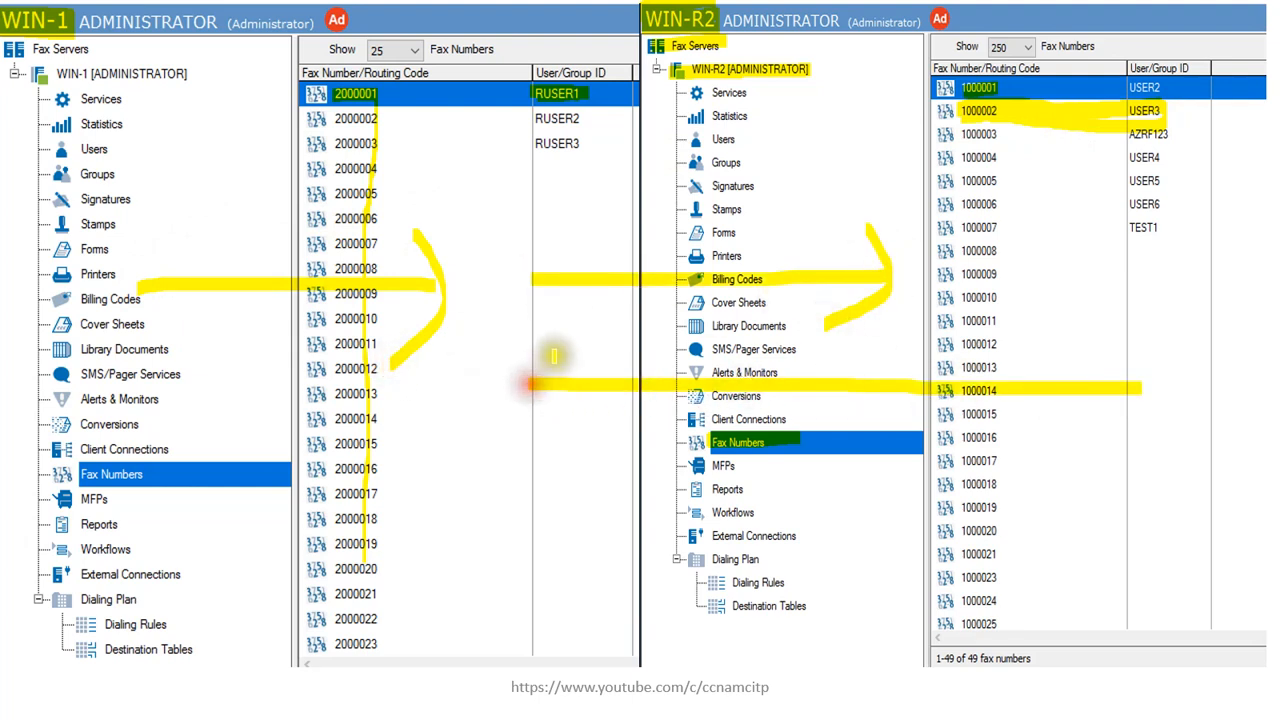
mouse_move(556, 342)
left_mouse_down()
mouse_move(517, 398)
mouse_move(580, 446)
left_mouse_up()
mouse_move(268, 306)
left_mouse_down()
mouse_move(251, 351)
mouse_move(300, 515)
left_mouse_up()
left_click_drag(300, 388, 220, 360)
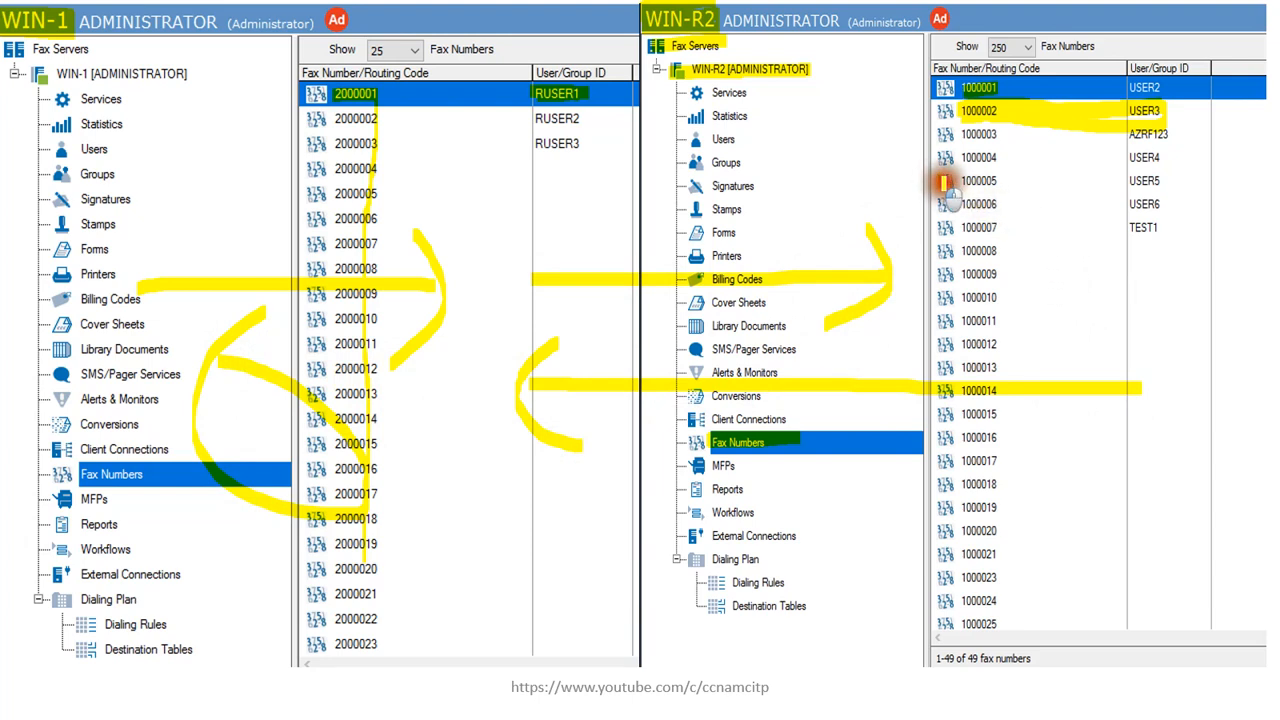
mouse_move(943, 182)
left_mouse_down()
mouse_move(1160, 181)
mouse_move(1087, 178)
left_mouse_up()
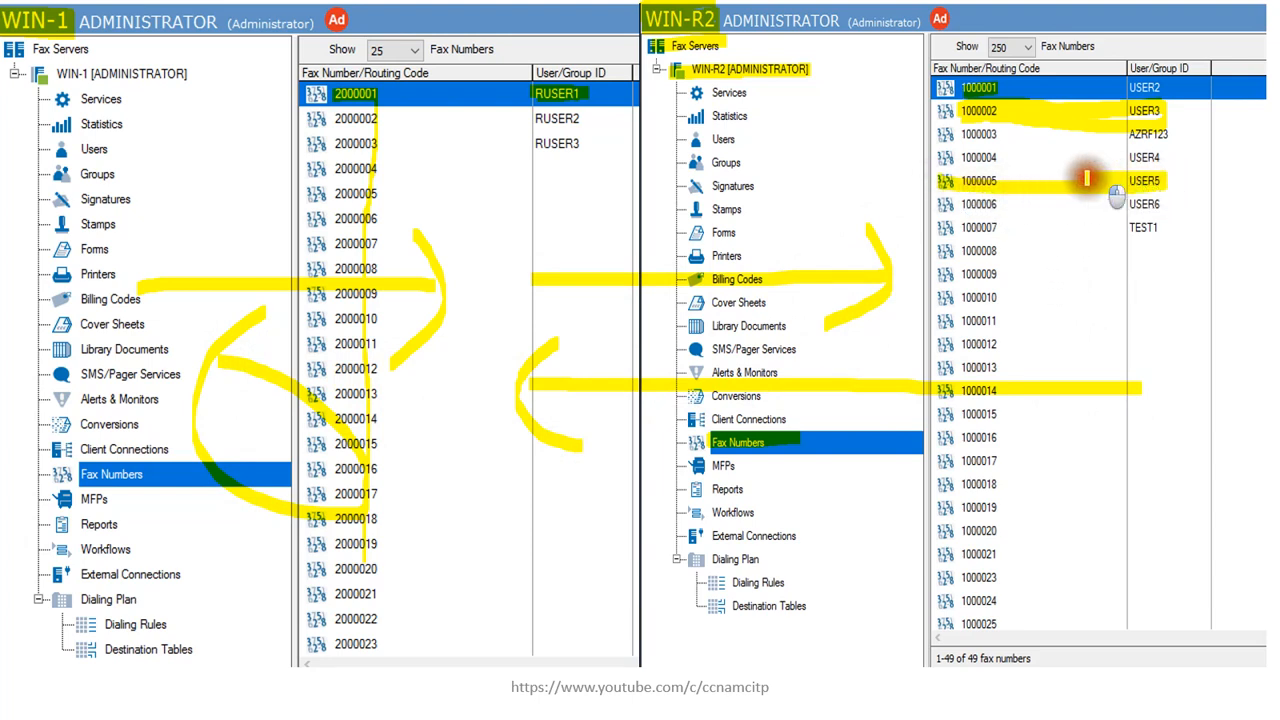
left_click_drag(961, 157, 1160, 158)
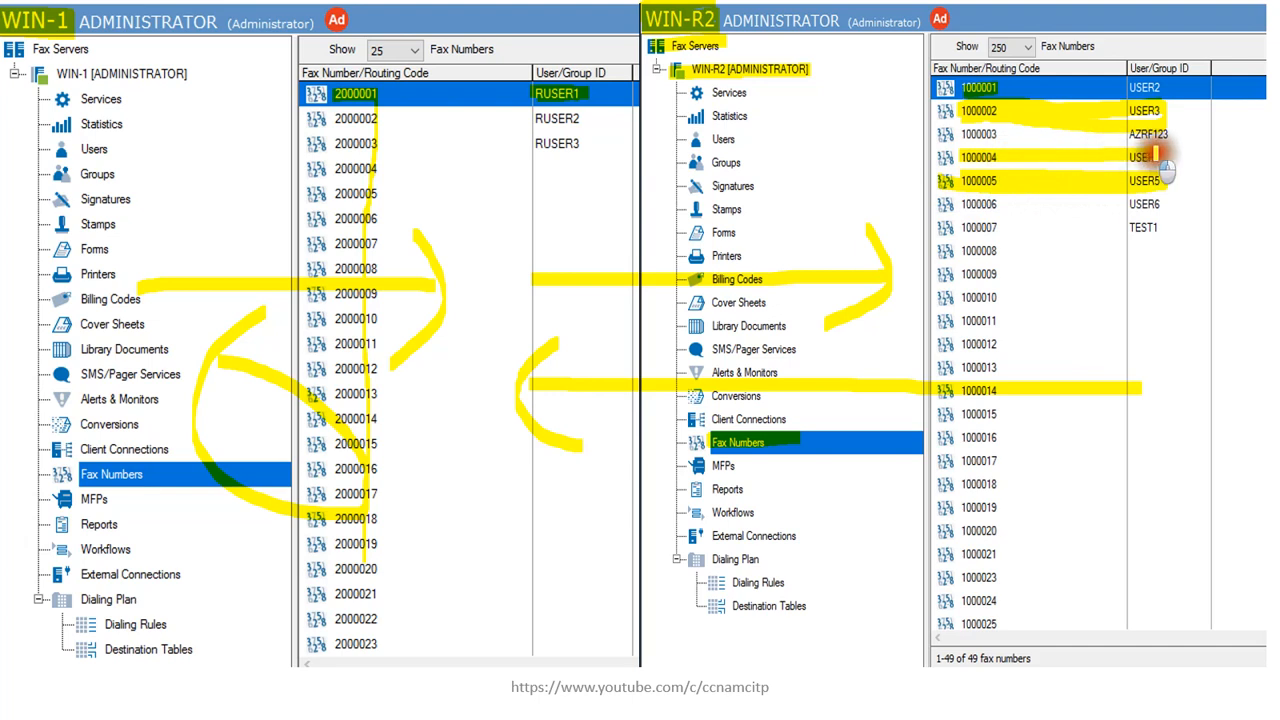
mouse_move(80, 149)
left_mouse_down()
mouse_move(168, 148)
mouse_move(180, 180)
left_mouse_up()
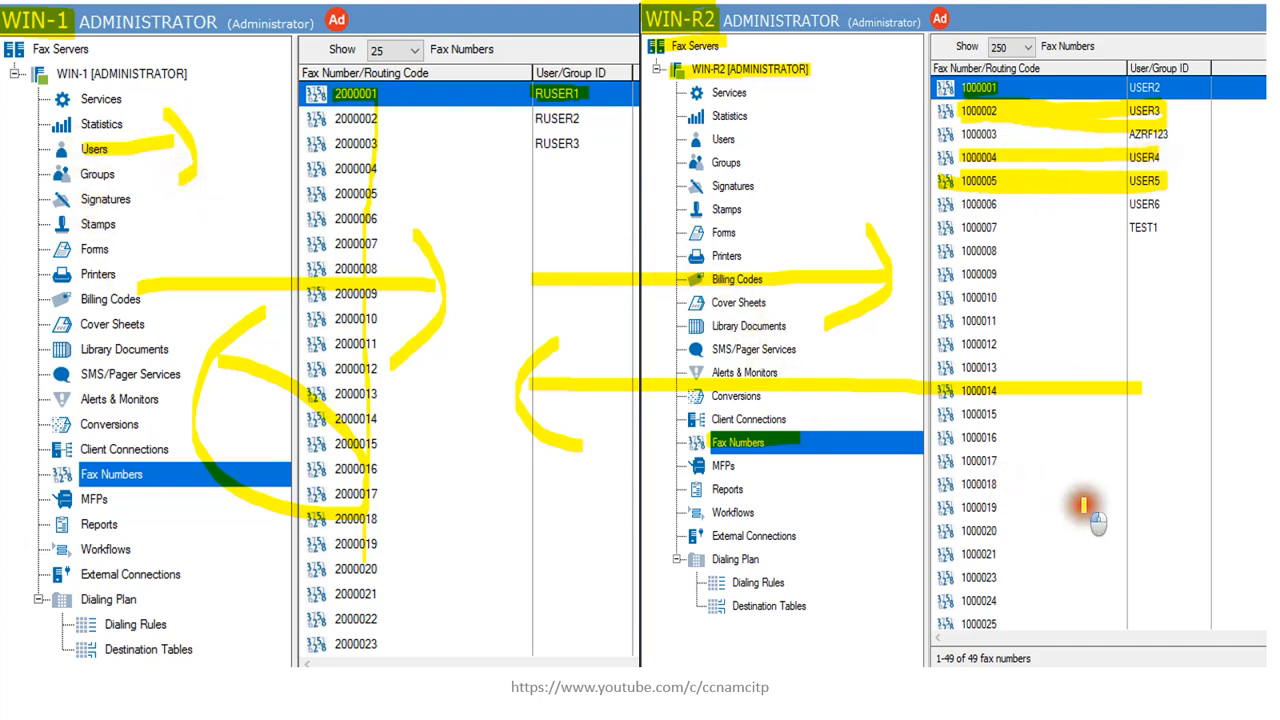
mouse_move(1085, 506)
left_mouse_down()
mouse_move(903, 517)
mouse_move(968, 580)
left_mouse_up()
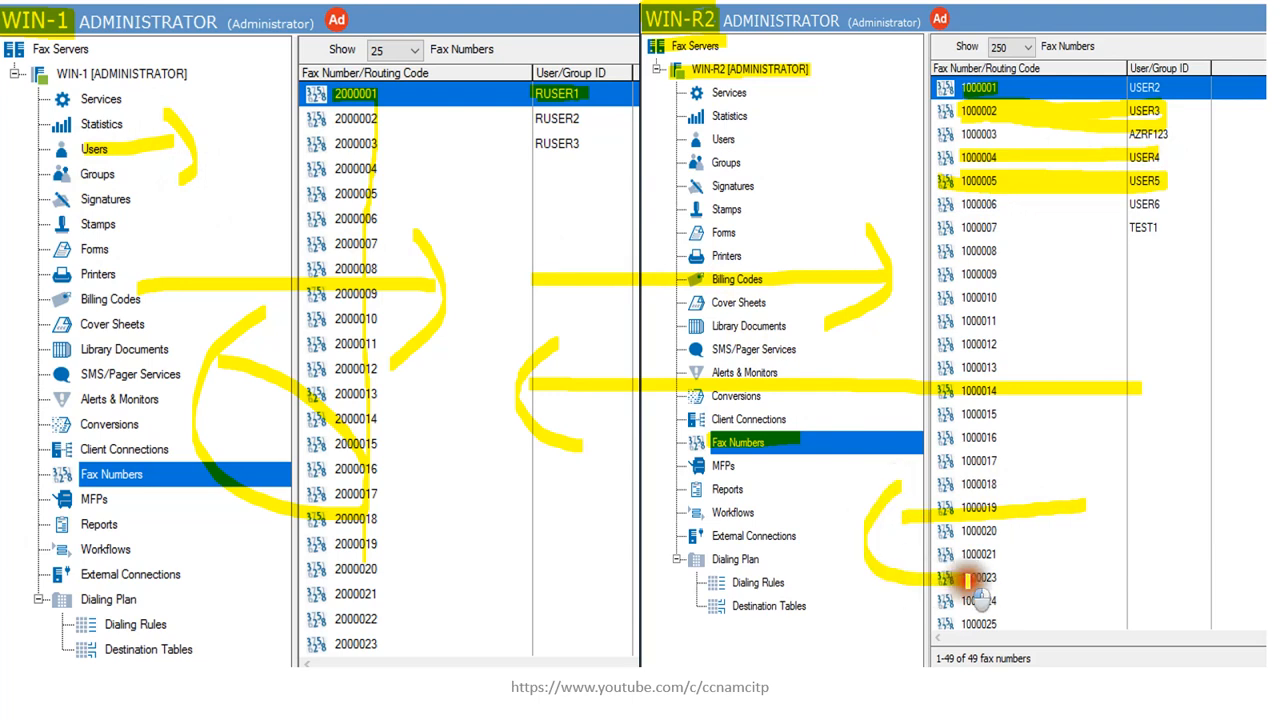
left_click_drag(1090, 532, 884, 548)
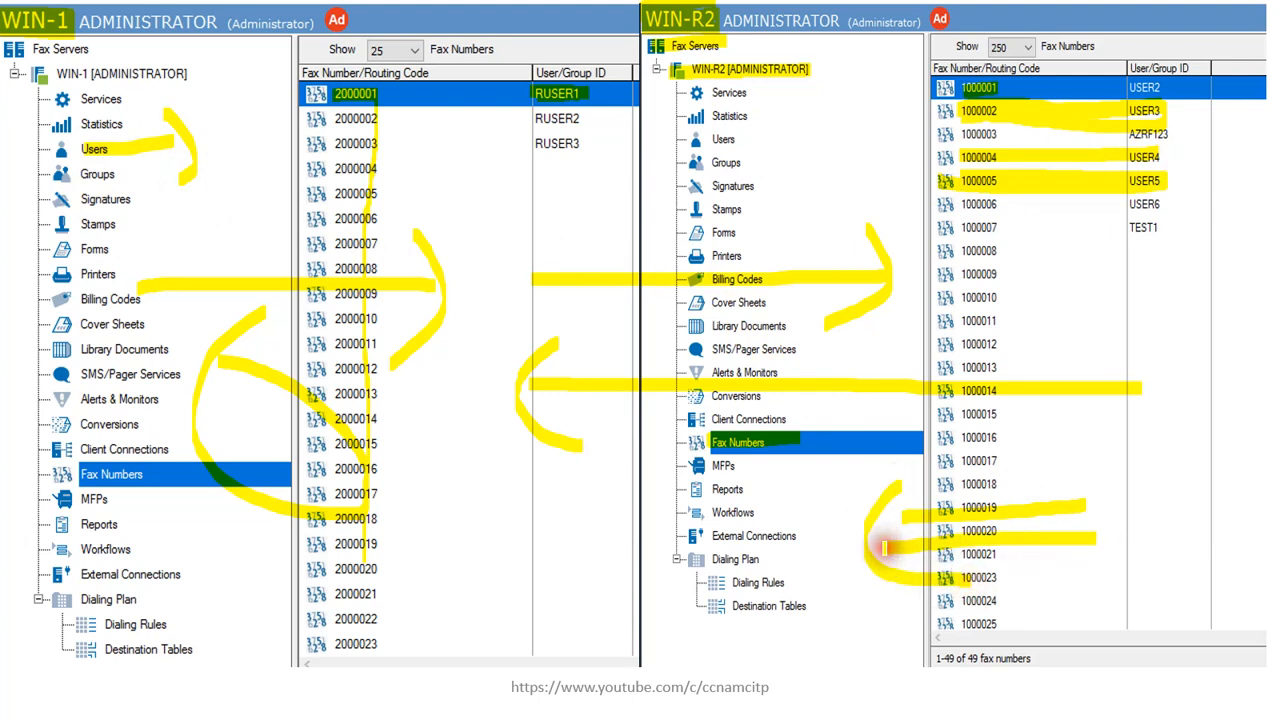
left_click_drag(334, 119, 585, 124)
left_click_drag(335, 145, 556, 150)
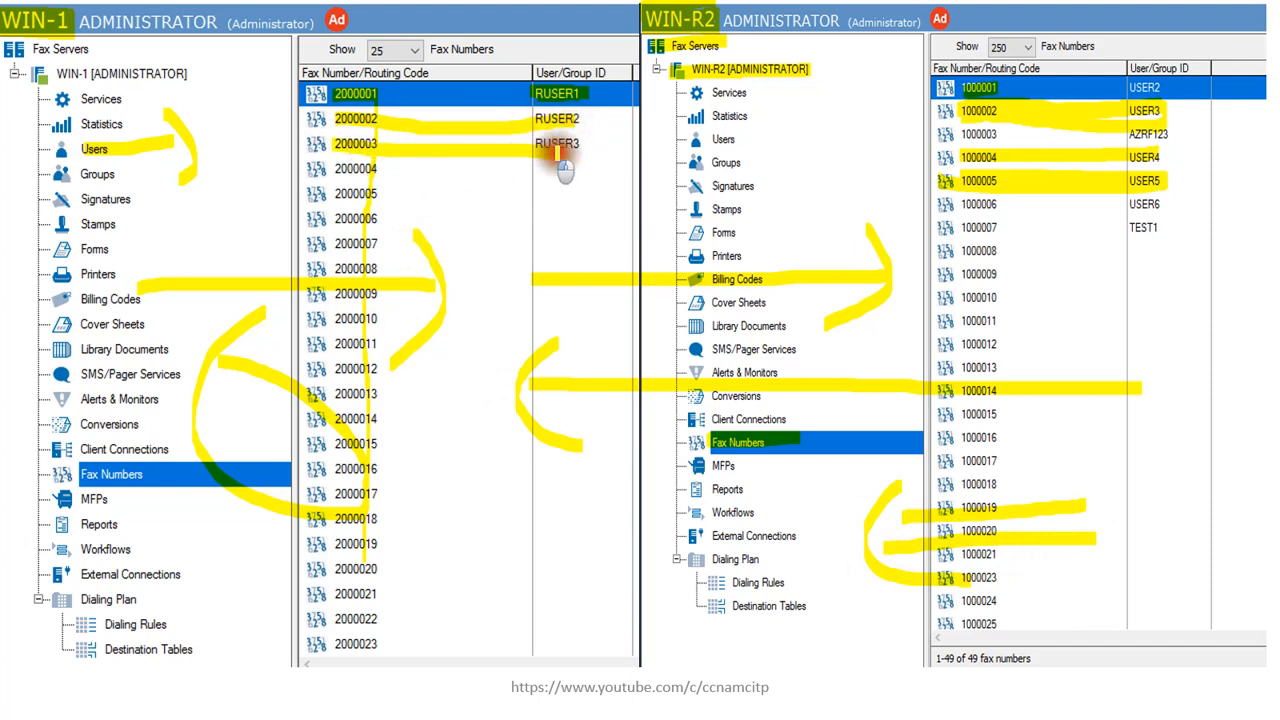
left_click_drag(562, 95, 576, 205)
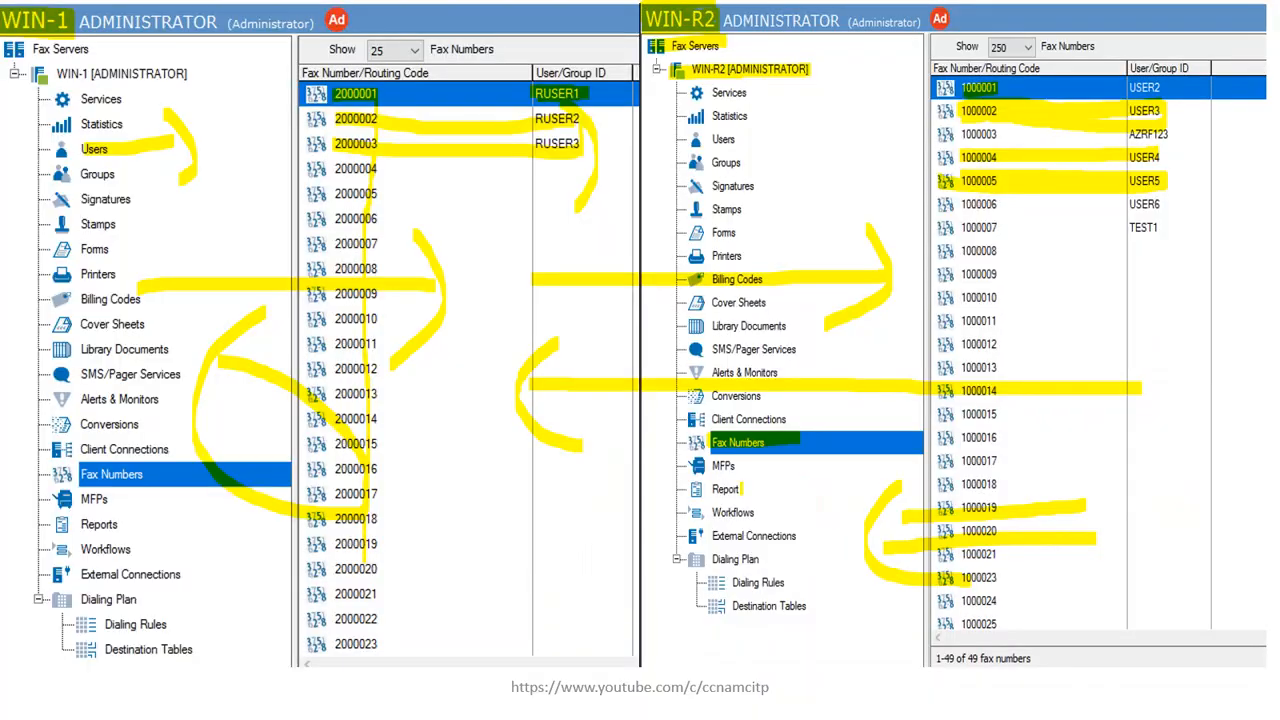
- Switch to the Remote Desktop connection, sign in to the AD virtual machine with the administrator password, and show the session full screen
key("super")
left_click(682, 704)
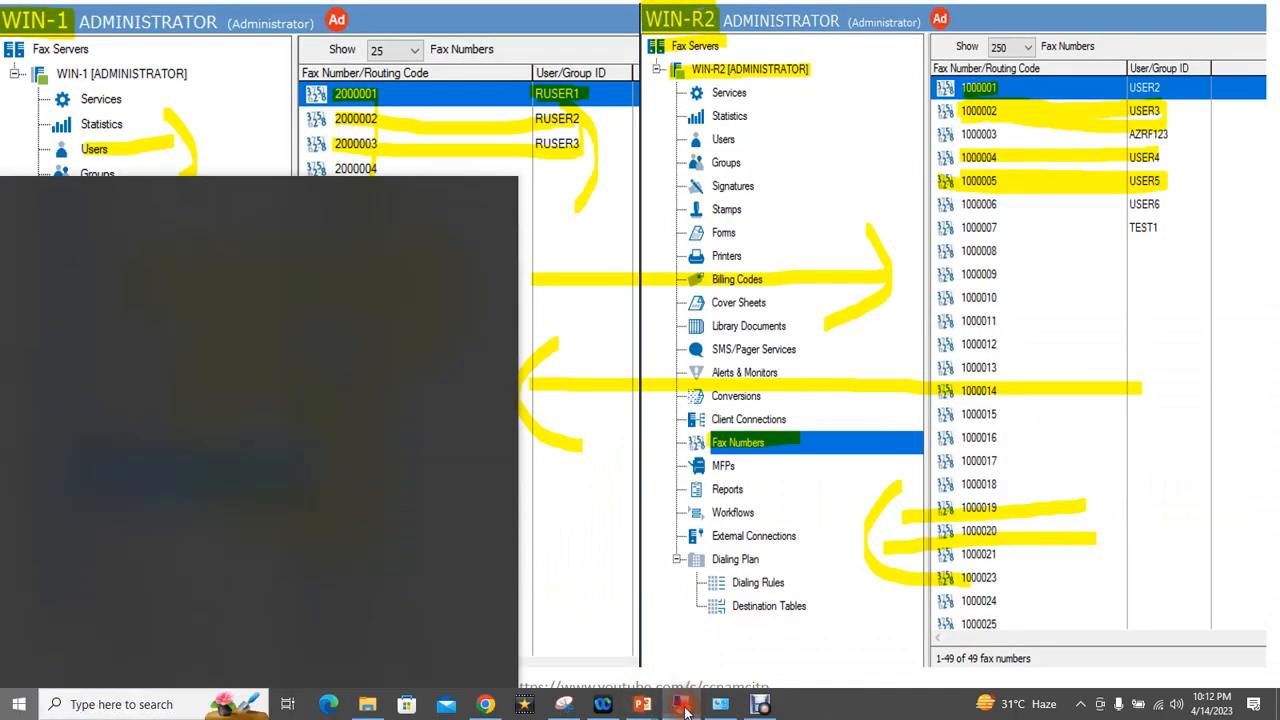
mouse_move(697, 14)
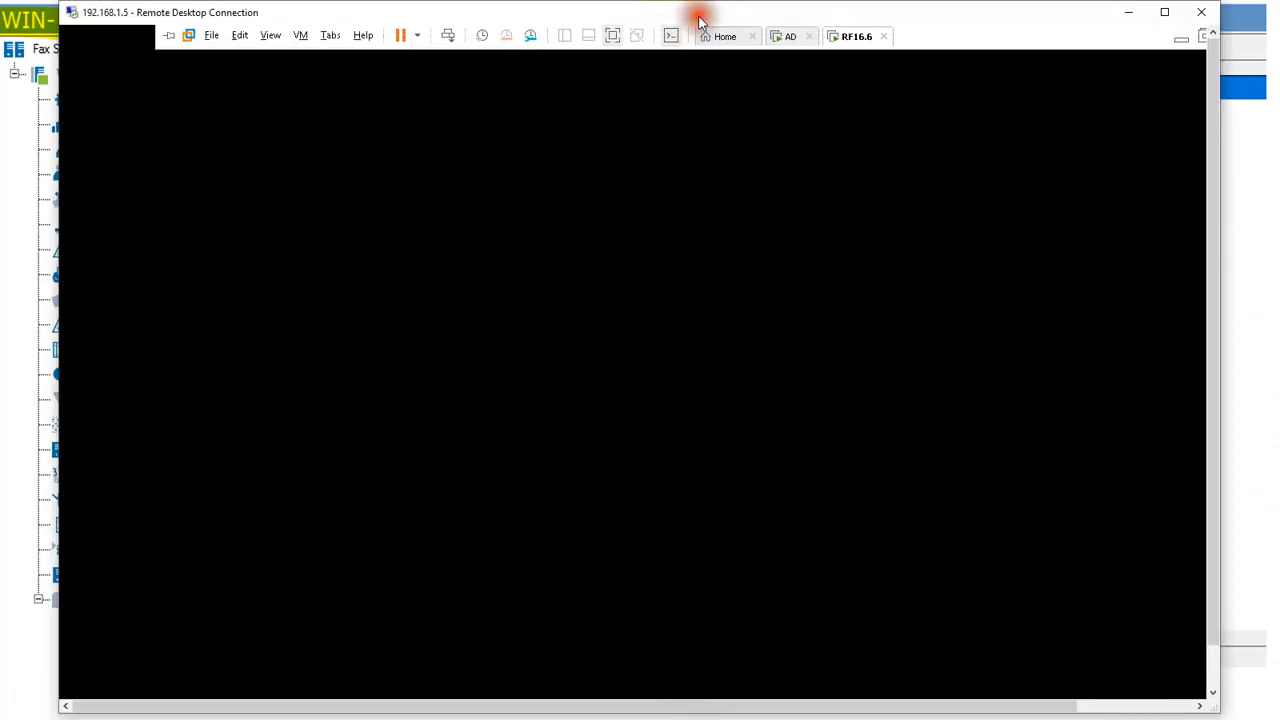
right_click(789, 44)
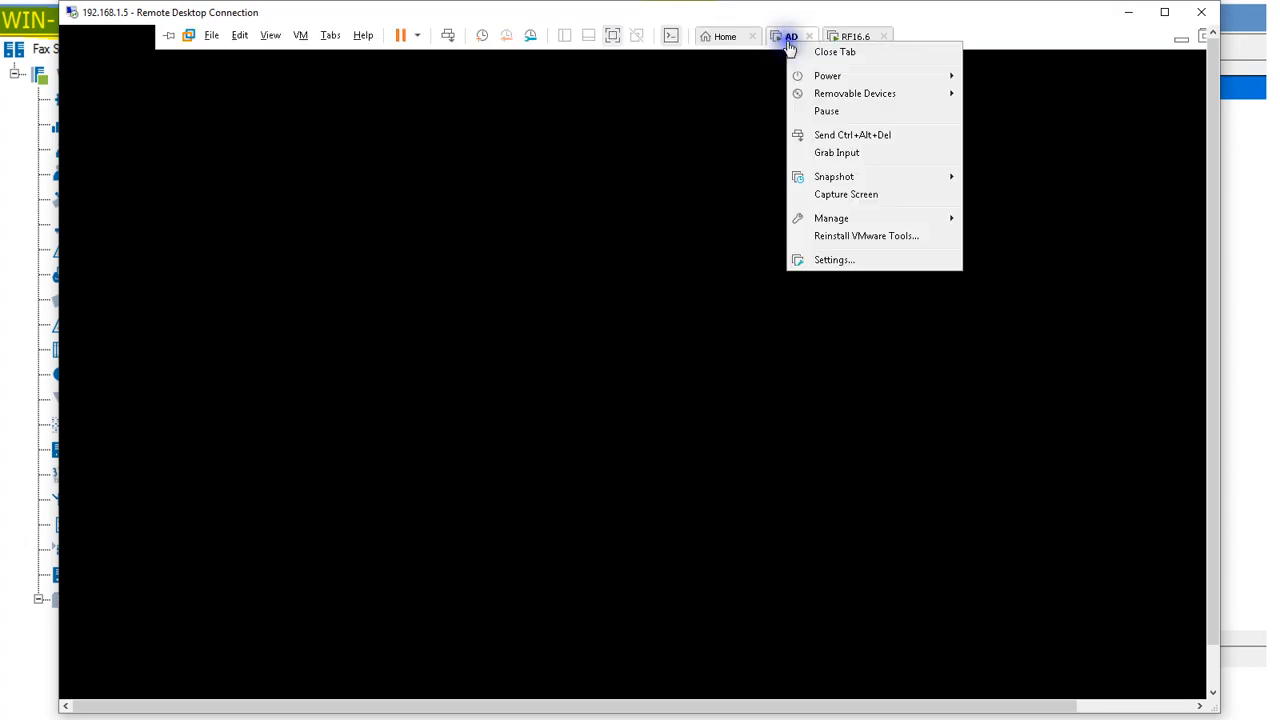
left_click(875, 134)
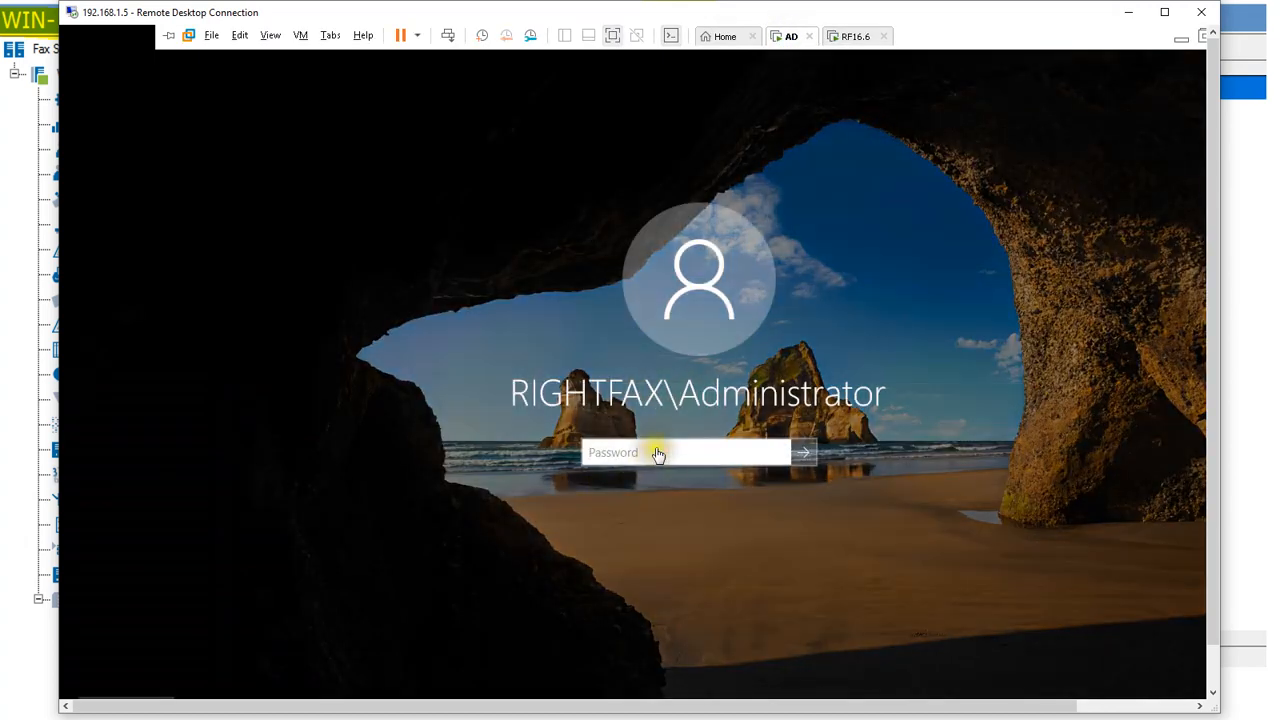
left_click(656, 452)
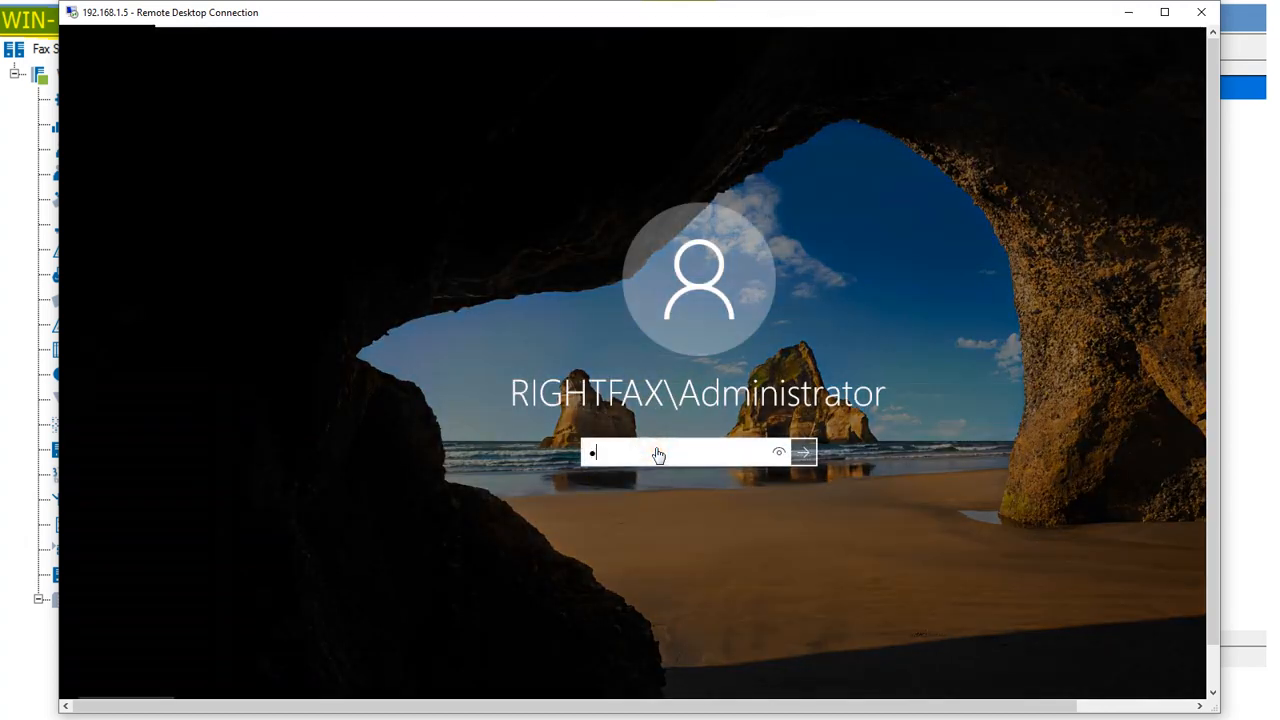
key("Return")
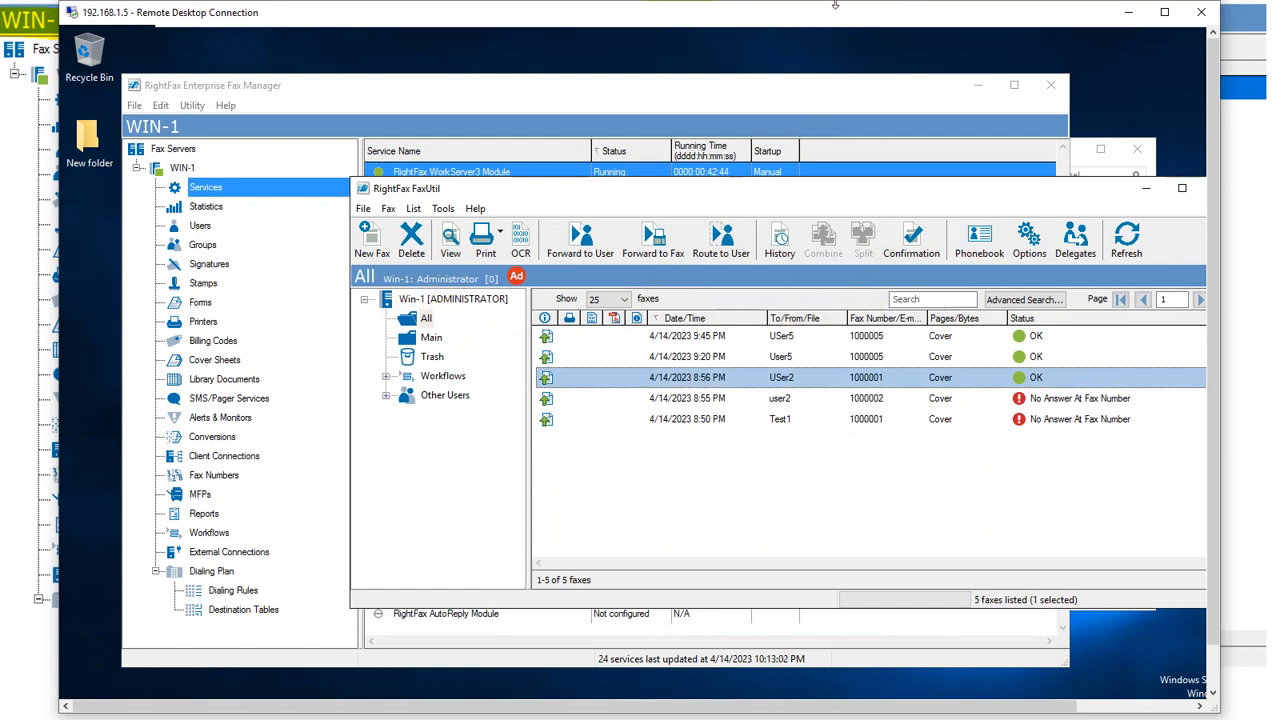
double_click(702, 16)
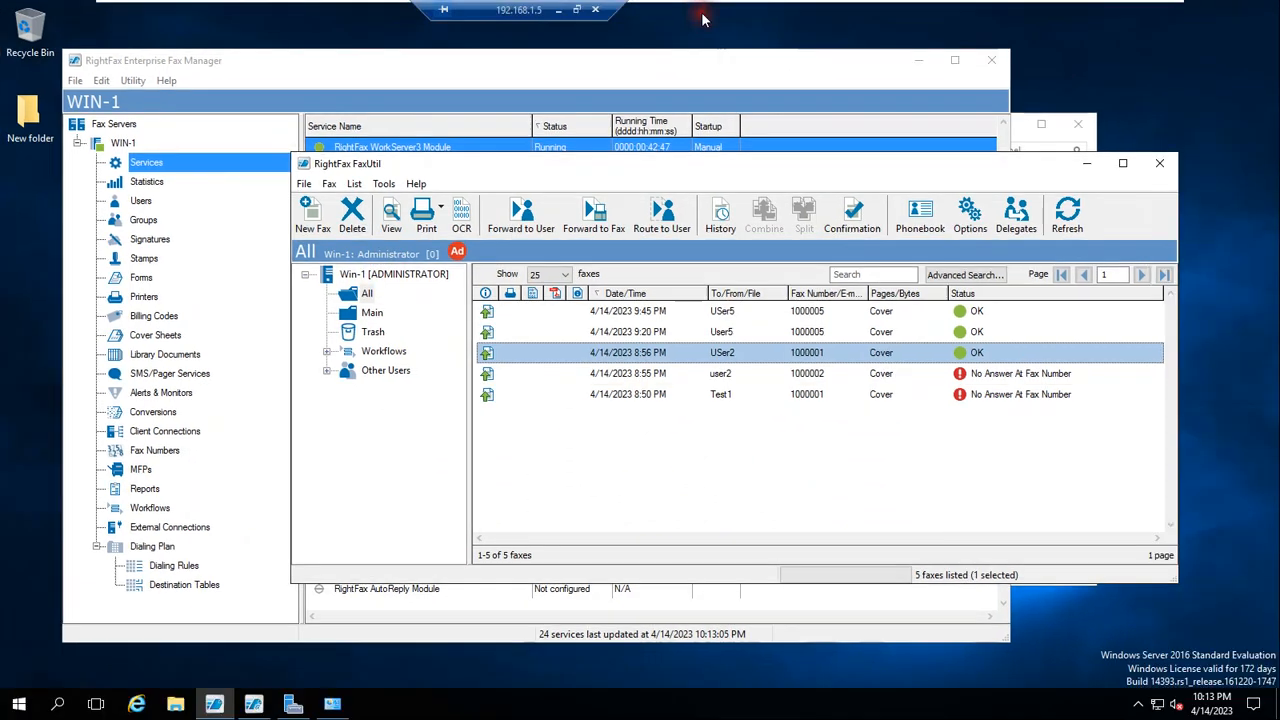
- Switch to the RF16.6 virtual machine and sign in with the administrator account password
left_click(790, 11)
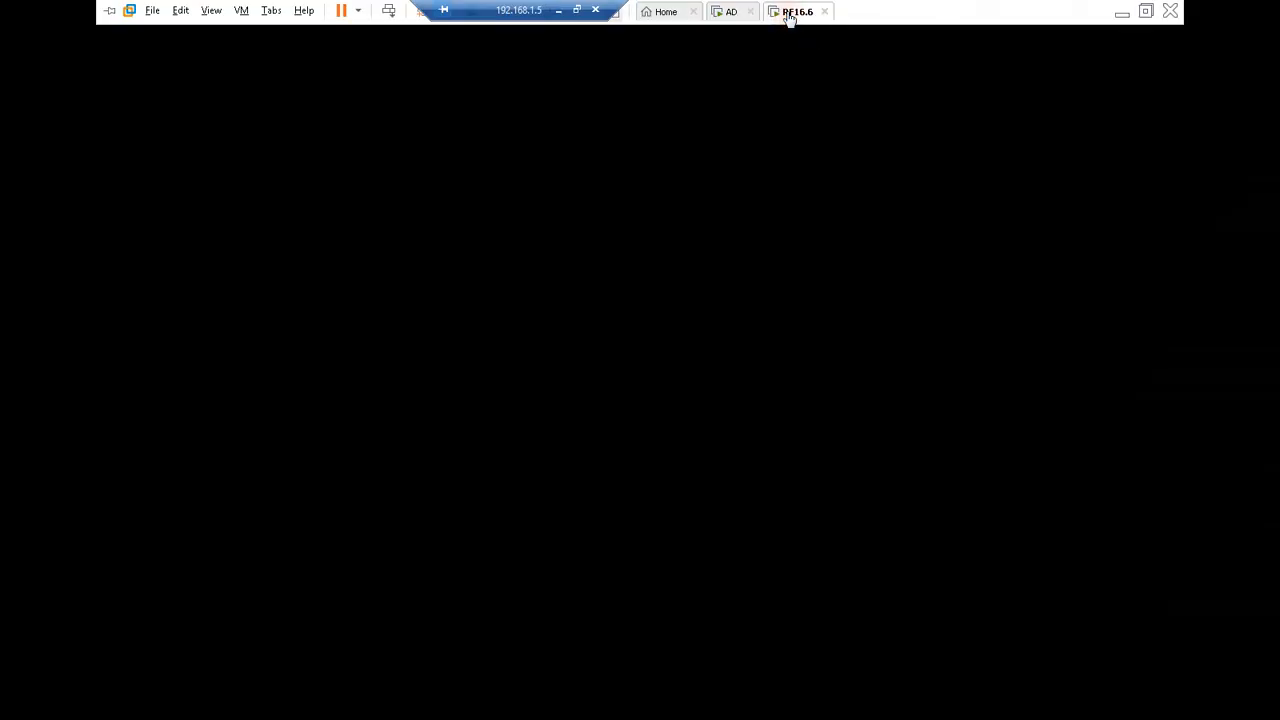
right_click(790, 15)
left_click(866, 105)
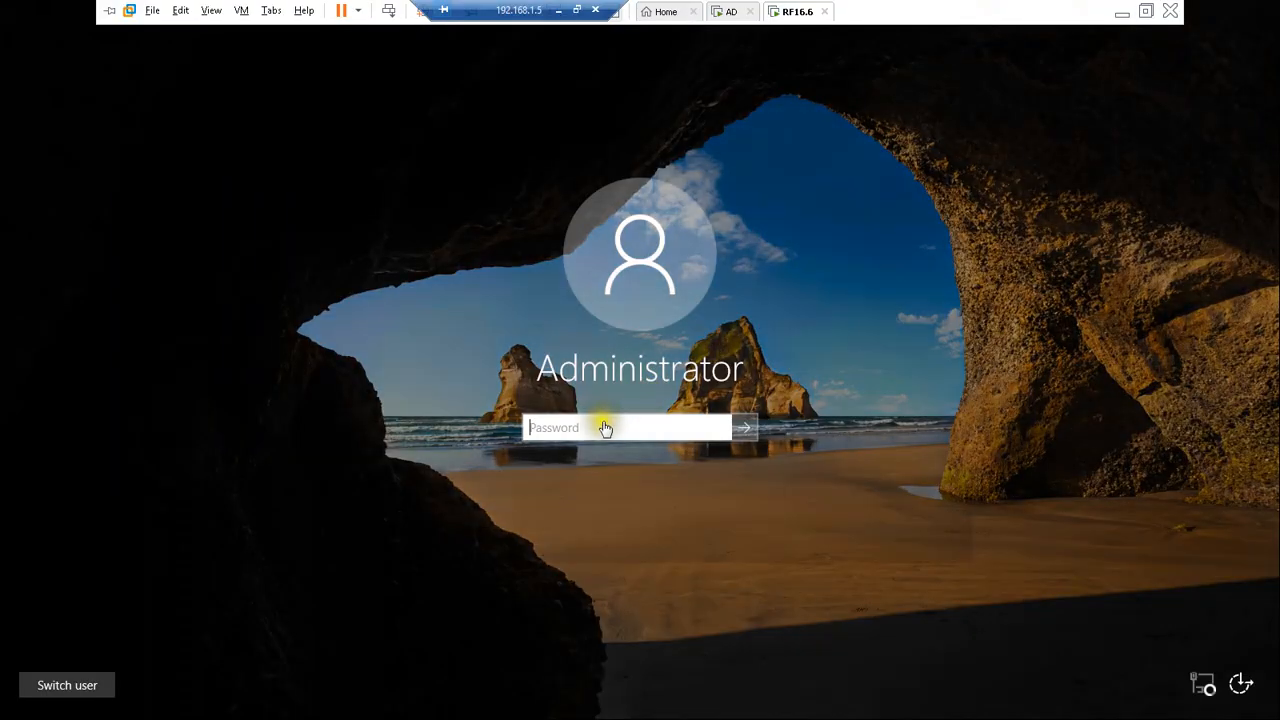
left_click(605, 428)
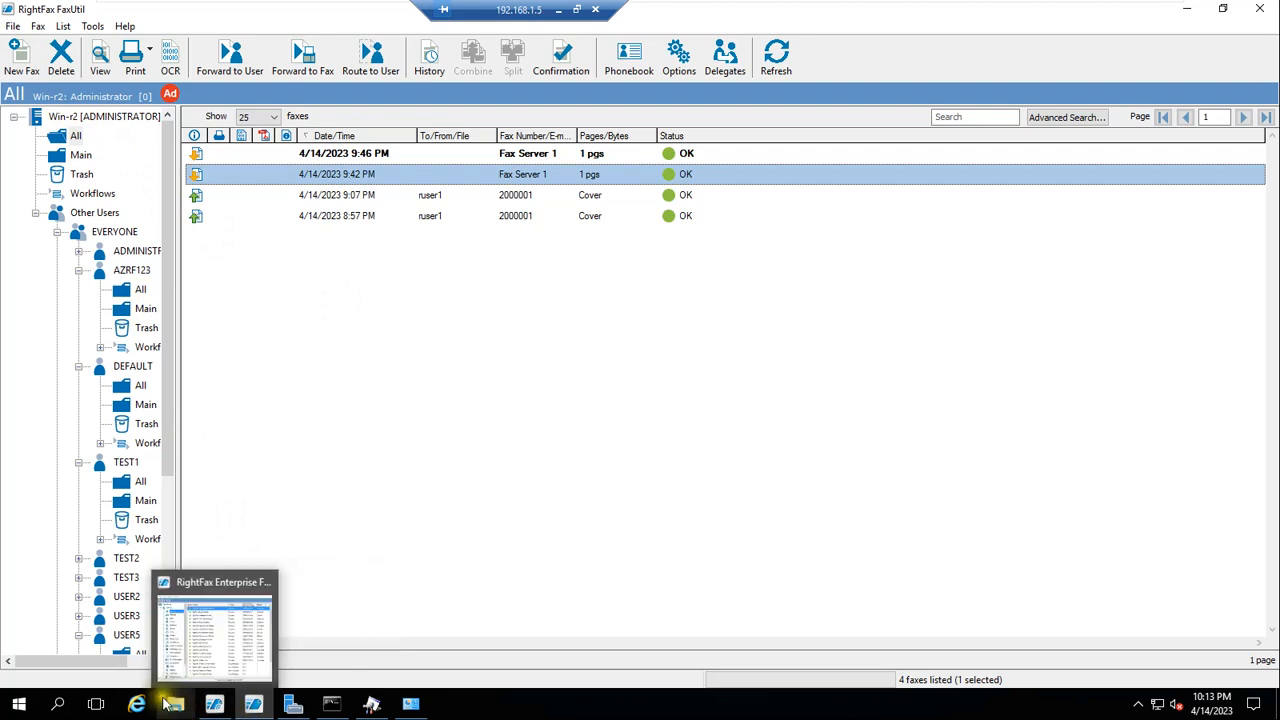
- Examine the local server properties of RF16.6 in Server Manager, and the Server Manager roles on the AD machine
left_click(292, 706)
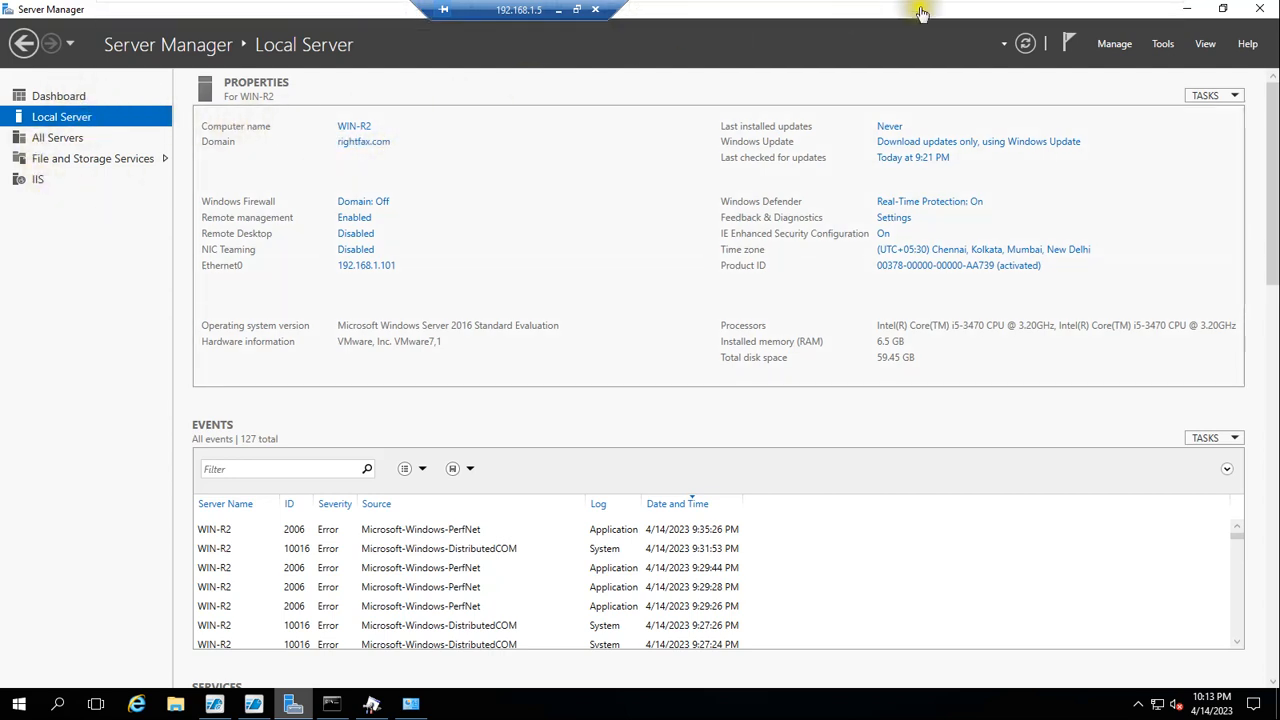
left_click(728, 11)
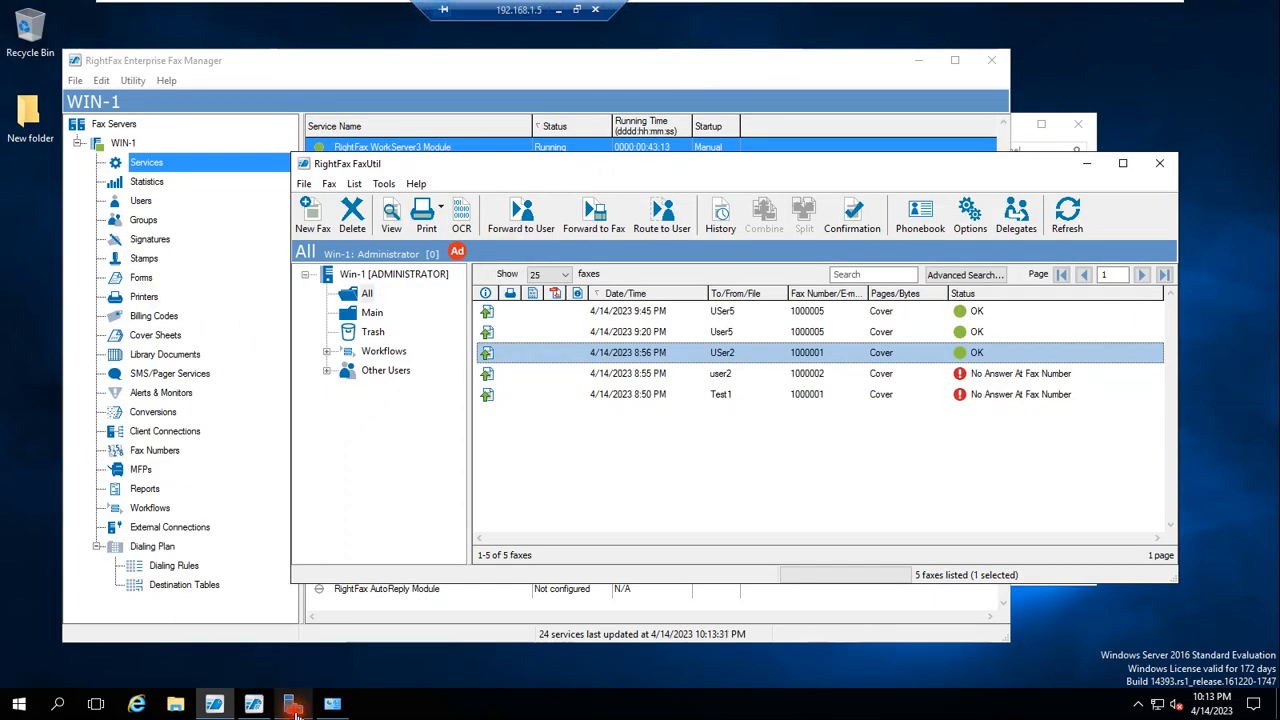
left_click(292, 704)
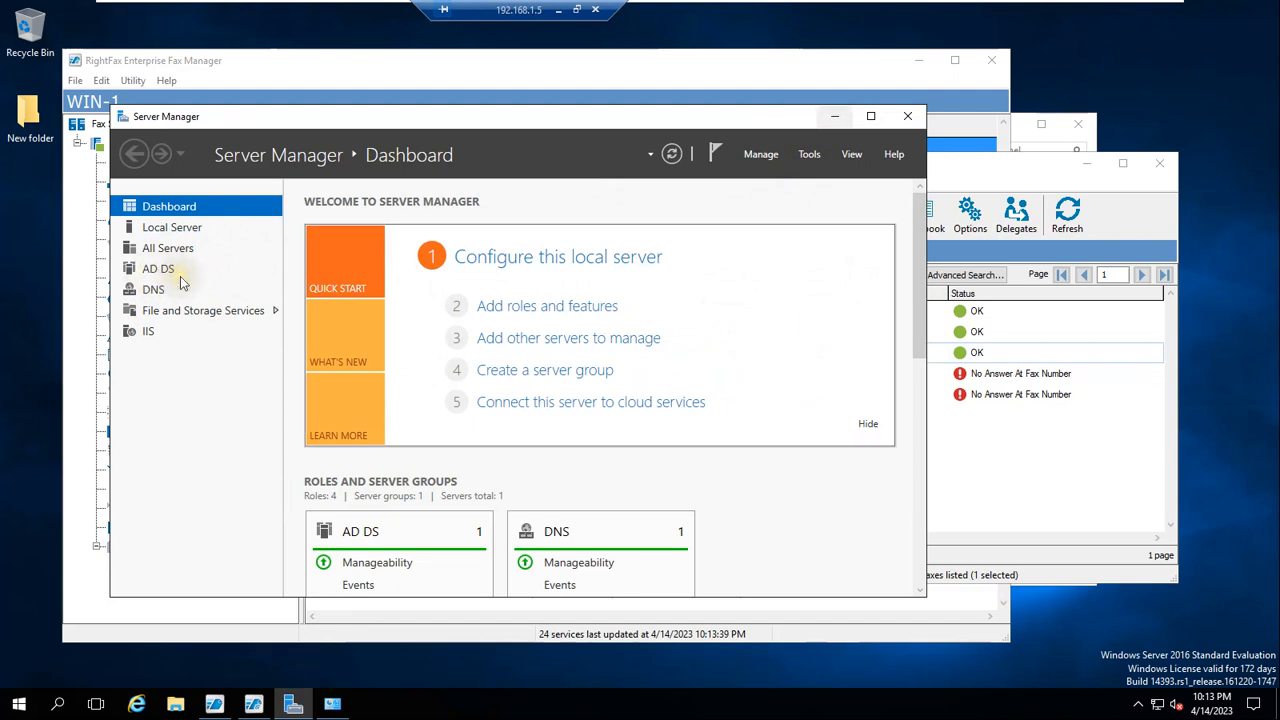
left_click(837, 118)
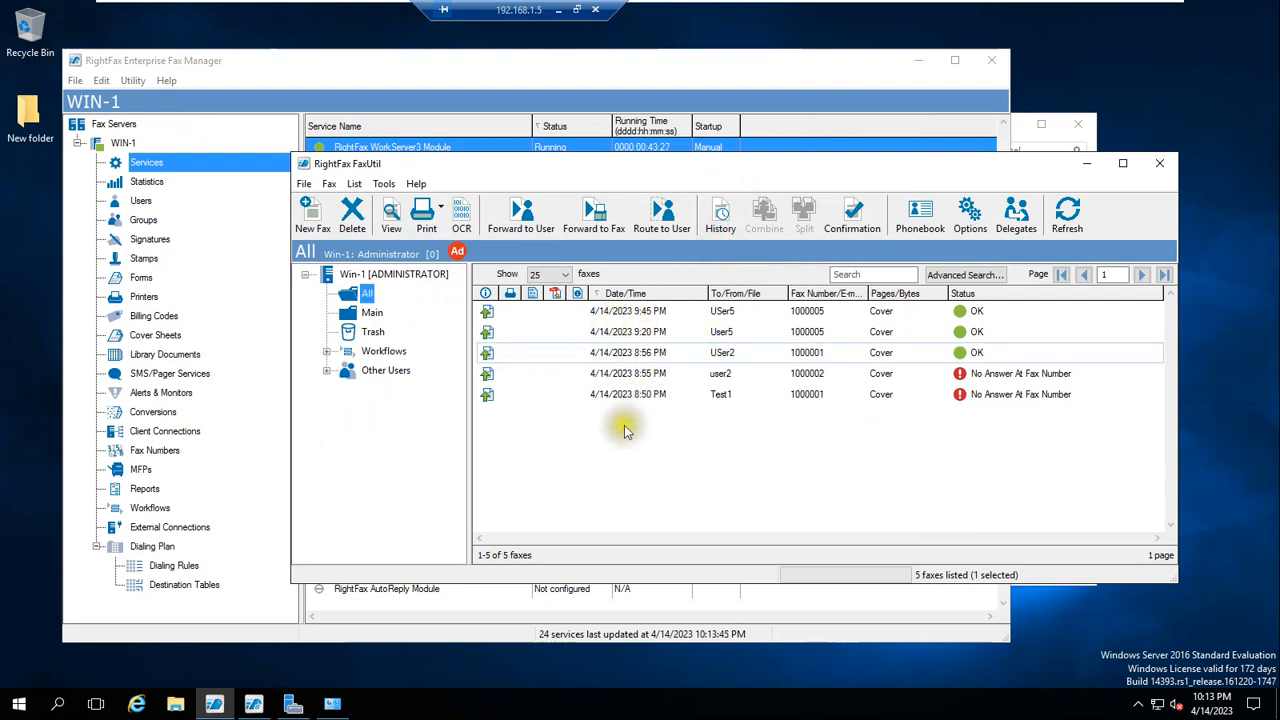
- Bring WIN-1's services in RightFax Enterprise Fax Manager into view, select the DocTransport Module, and check the services sorted by status
left_click(1084, 163)
left_click_drag(874, 78, 988, 91)
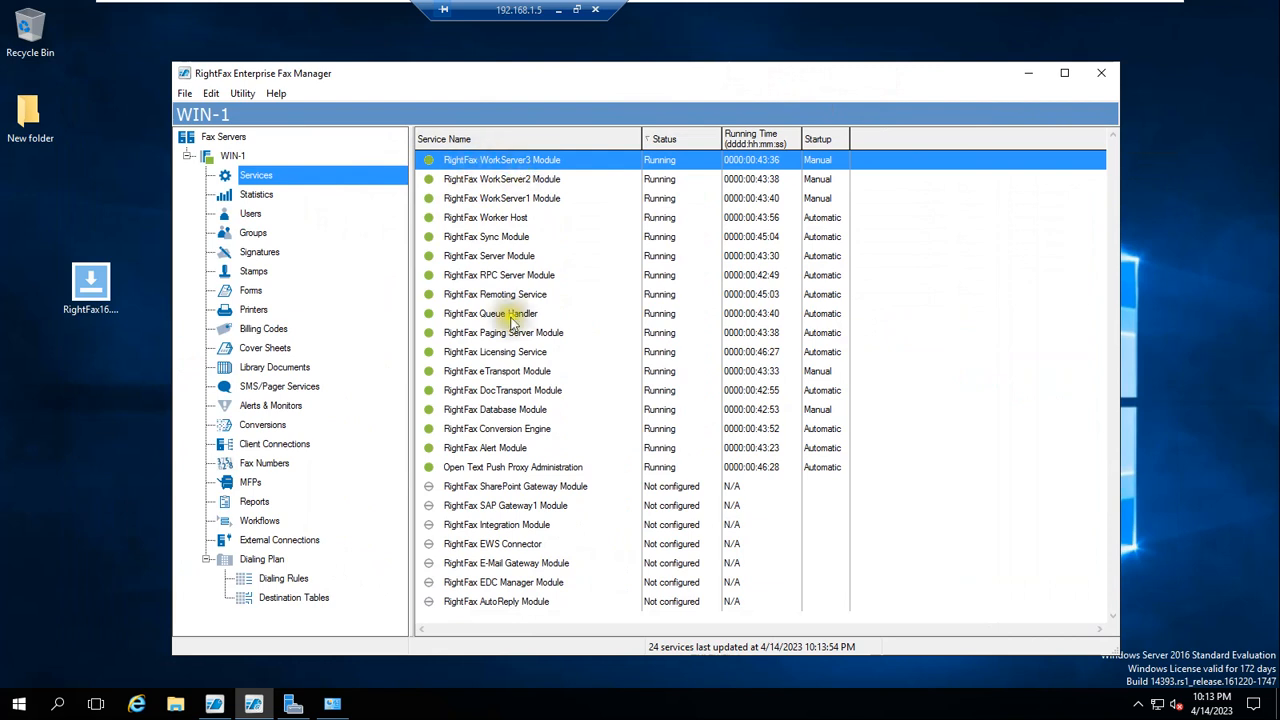
left_click(494, 394)
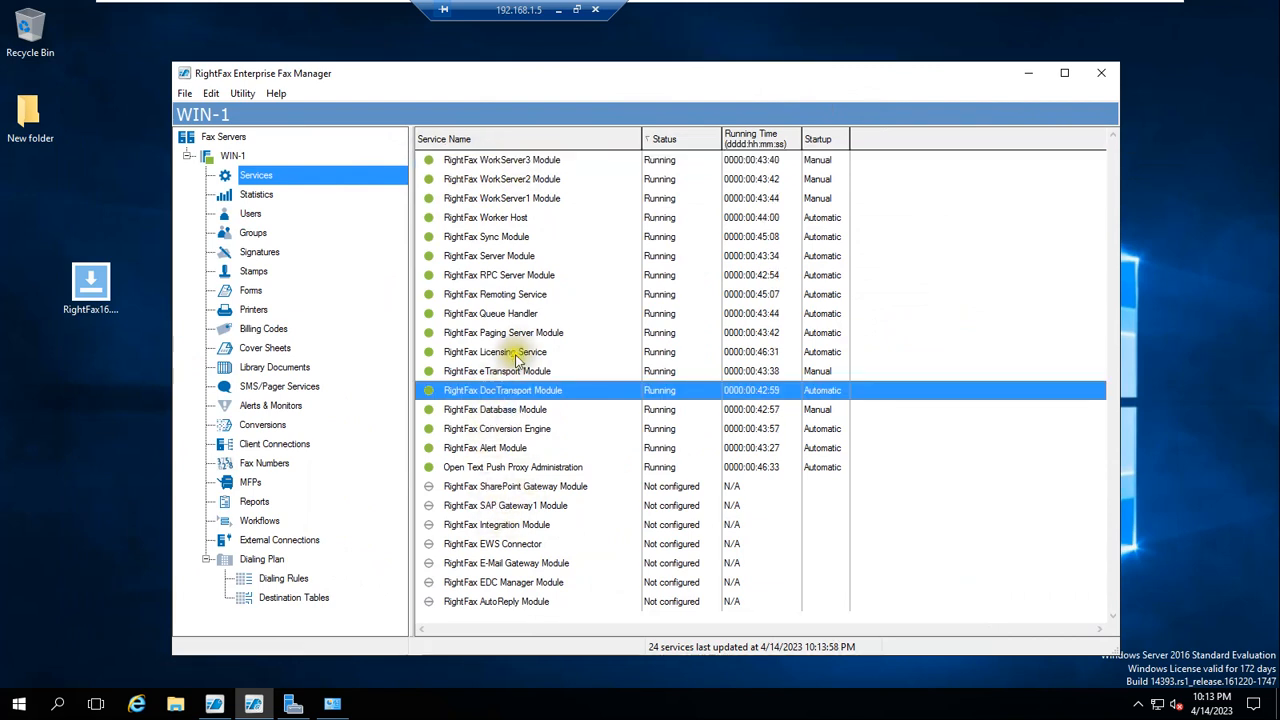
left_click(664, 139)
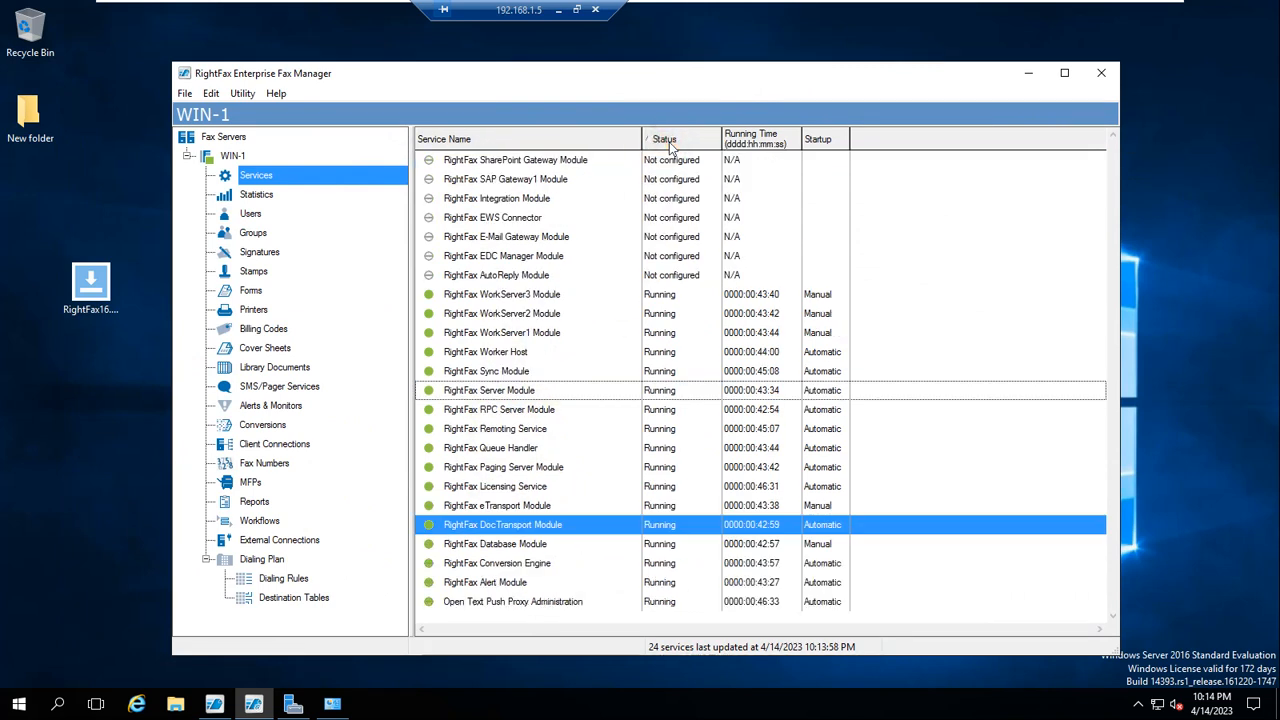
left_click(667, 140)
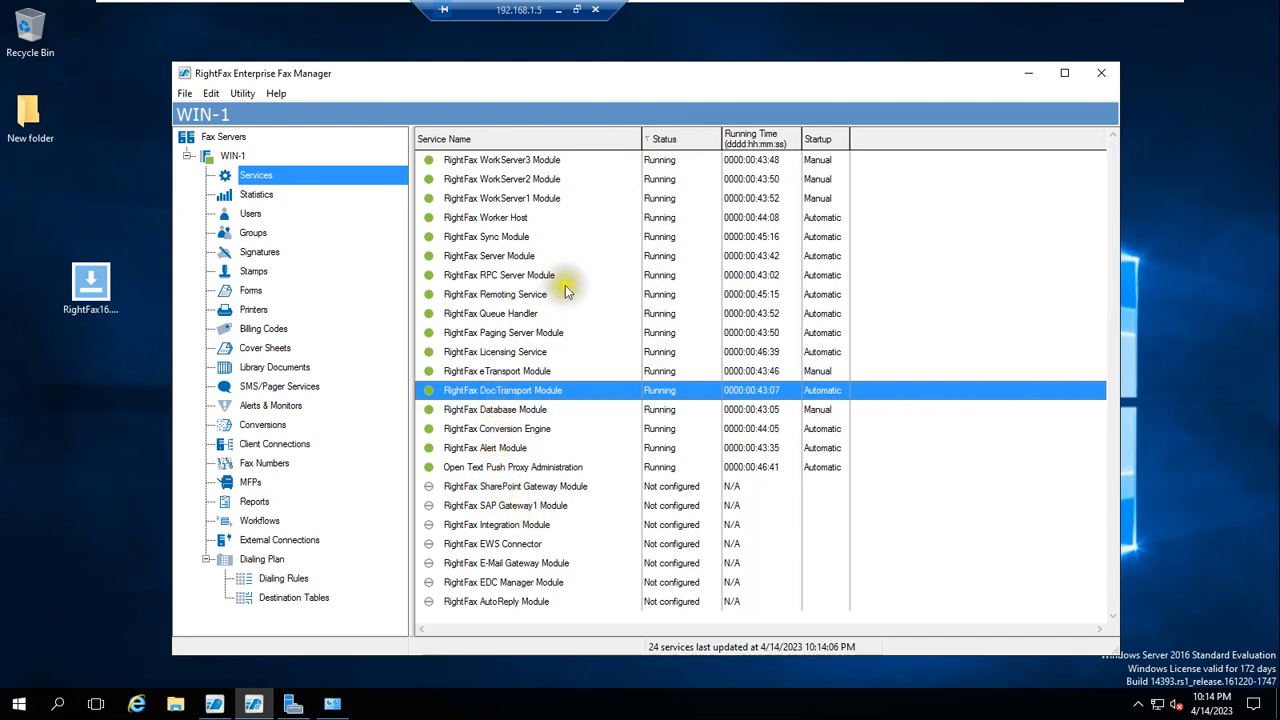
mouse_move(720, 5)
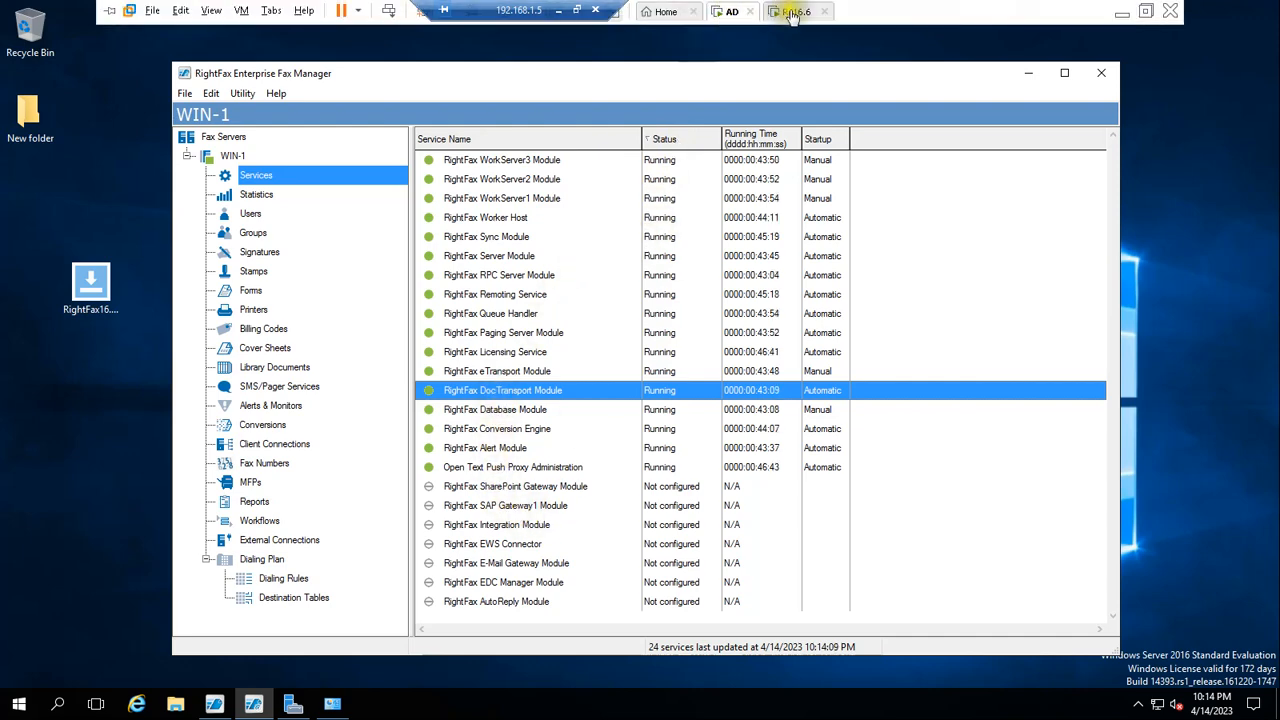
left_click(799, 19)
left_click(726, 17)
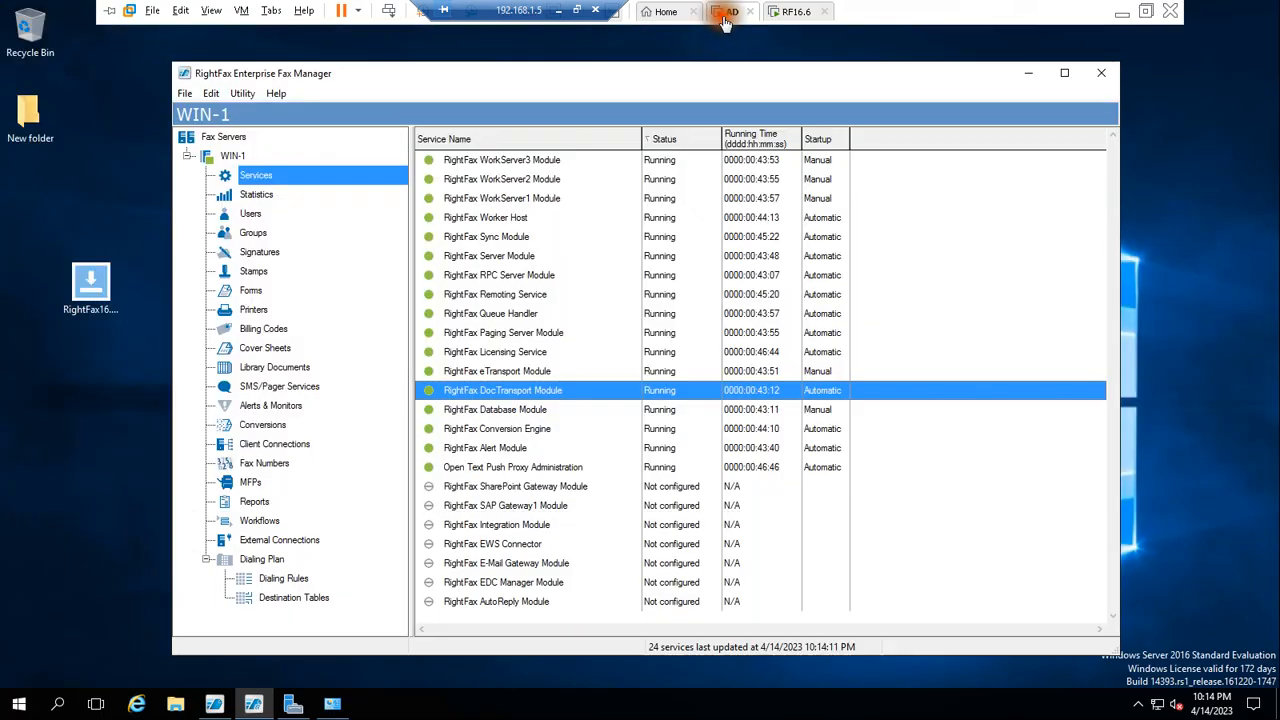
left_click(797, 13)
left_click(729, 13)
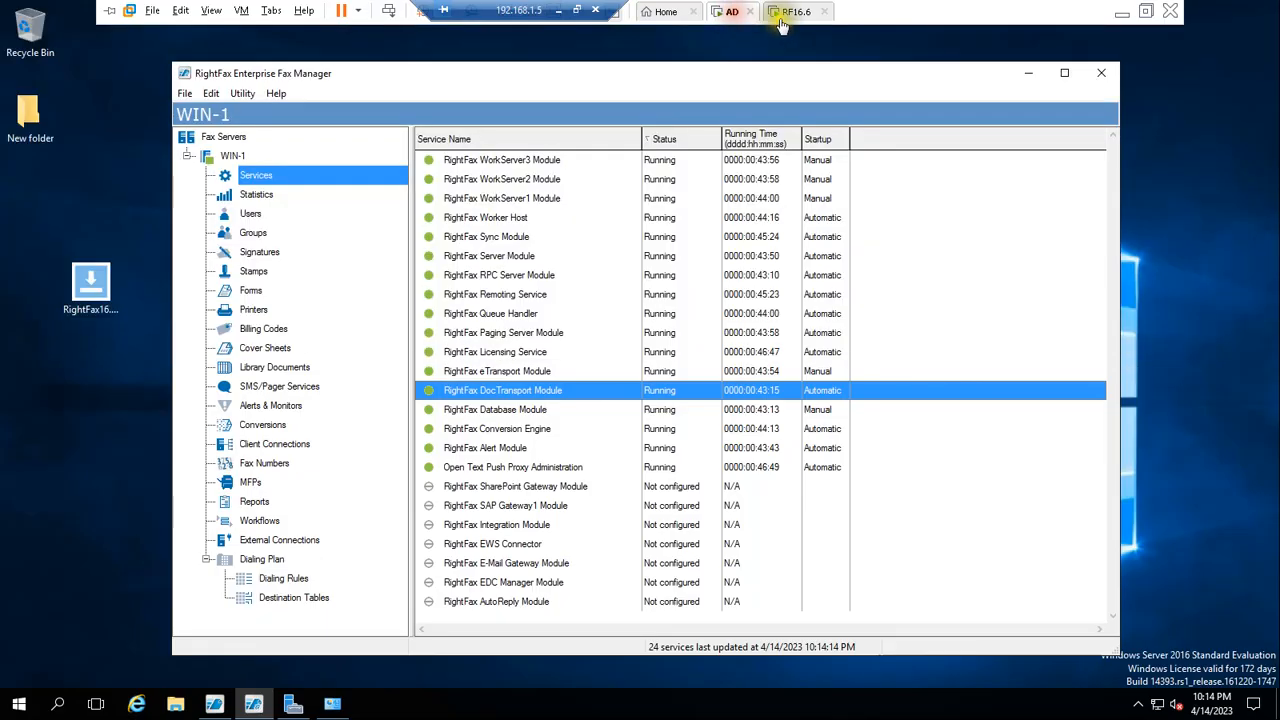
left_click(800, 14)
left_click(729, 12)
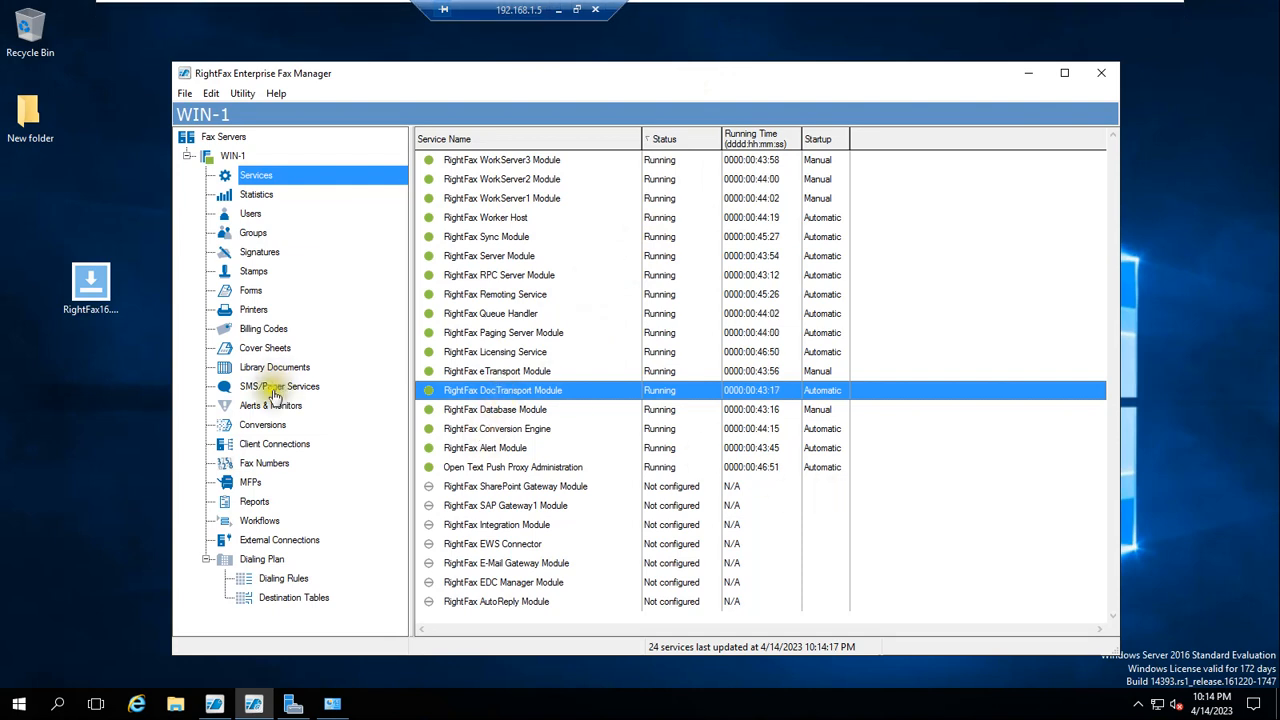
- Examine WIN-1's local server properties in Server Manager and compare its Ethernet address with WIN-R2's on the RF16.6 machine
left_click(305, 708)
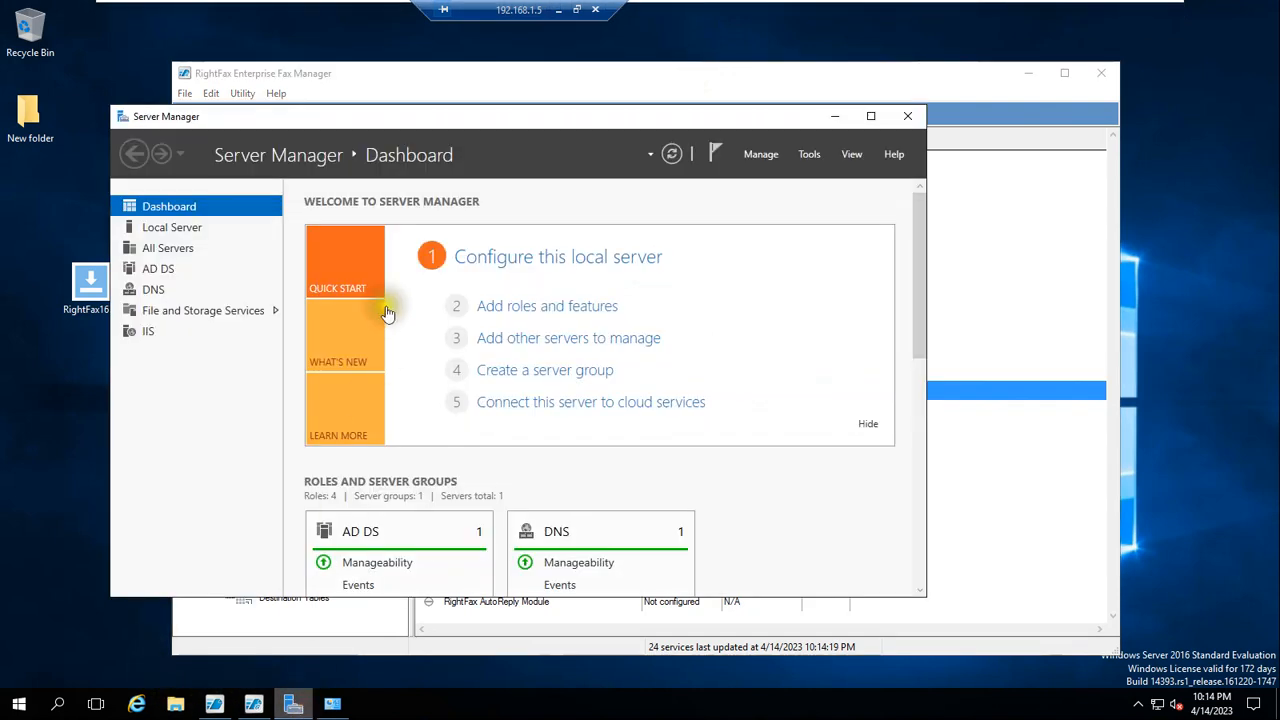
left_click(164, 230)
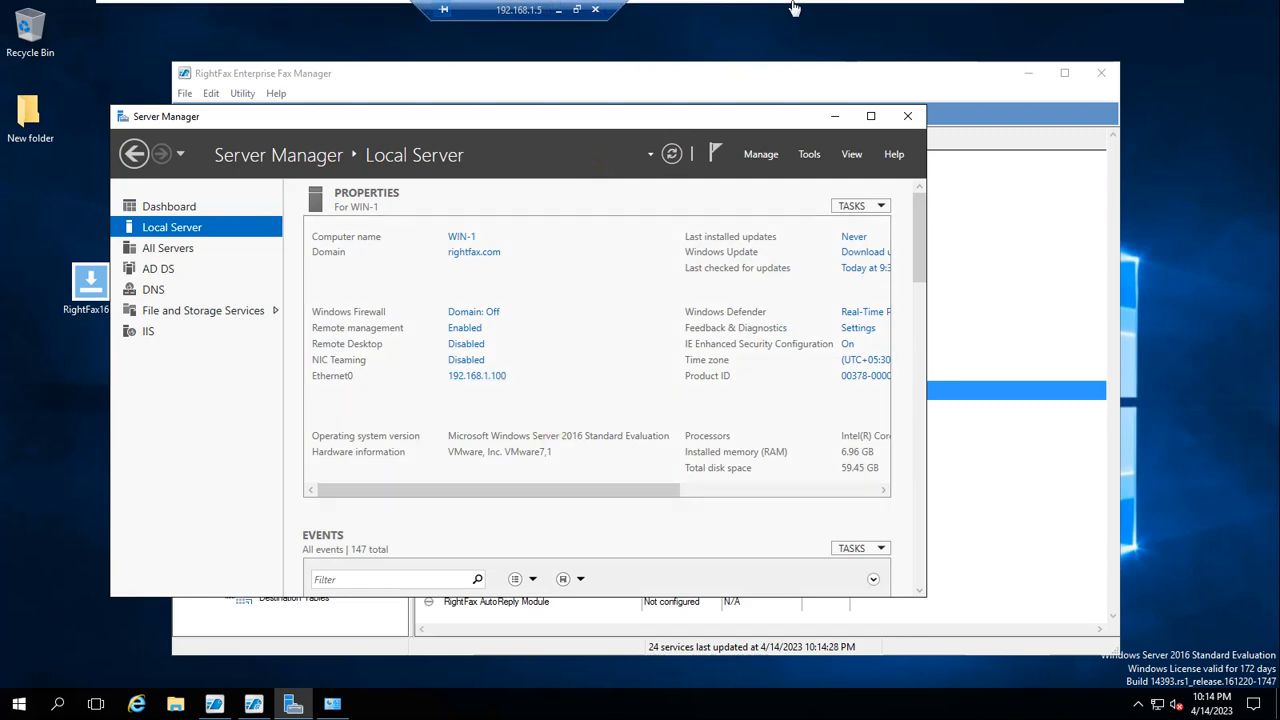
mouse_move(793, 9)
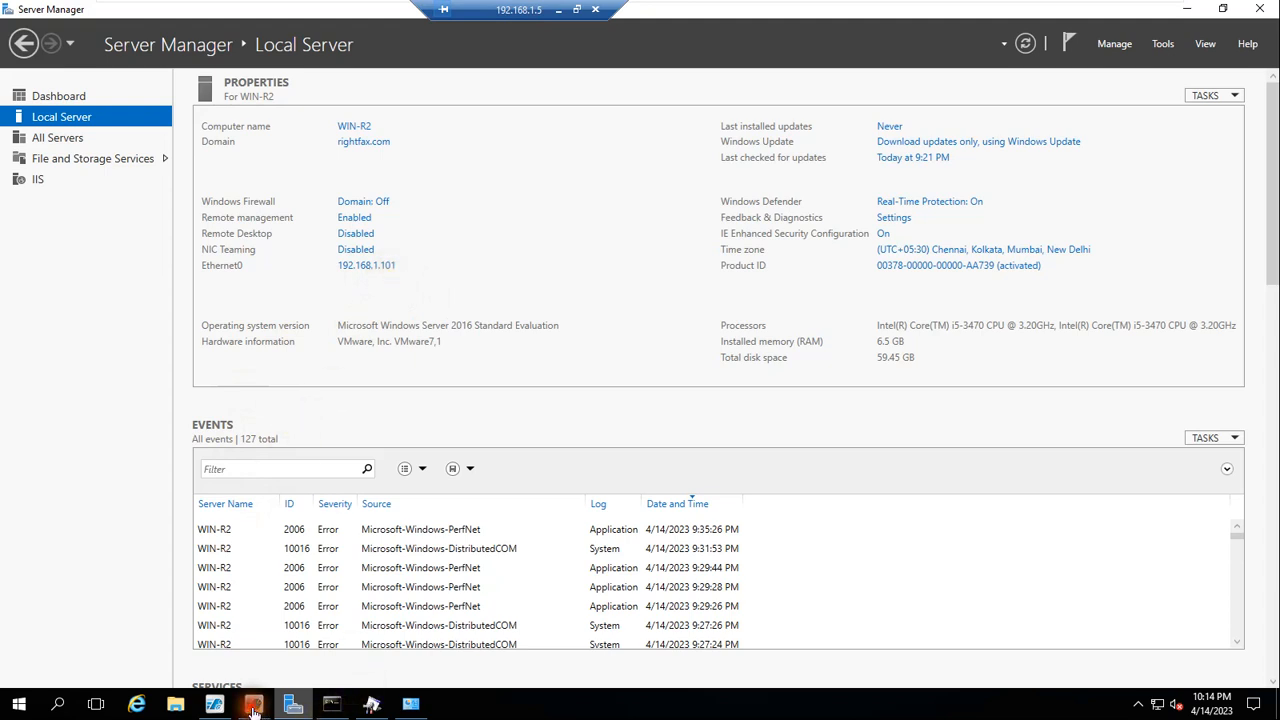
- Bring up Enterprise Fax Manager on WIN-R2 and show the Brooktrout RightFax OEM settings in the DocTransport configuration
left_click(254, 712)
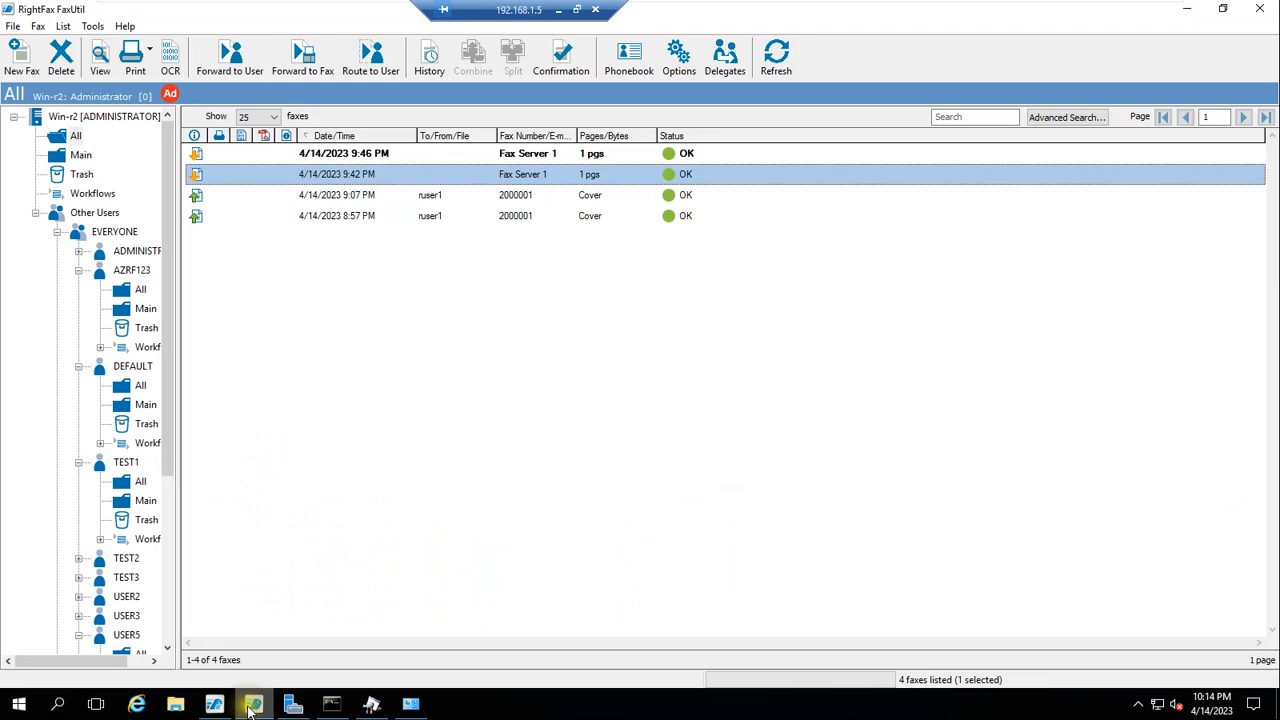
left_click(218, 711)
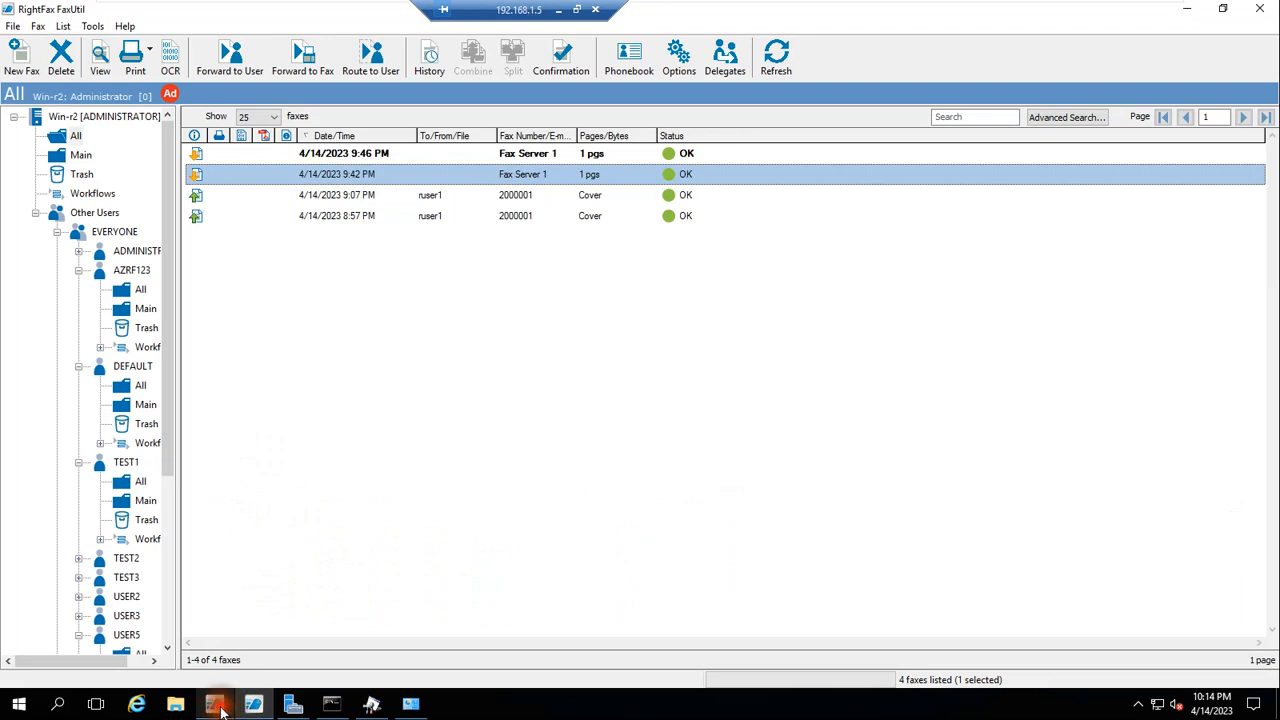
double_click(255, 101)
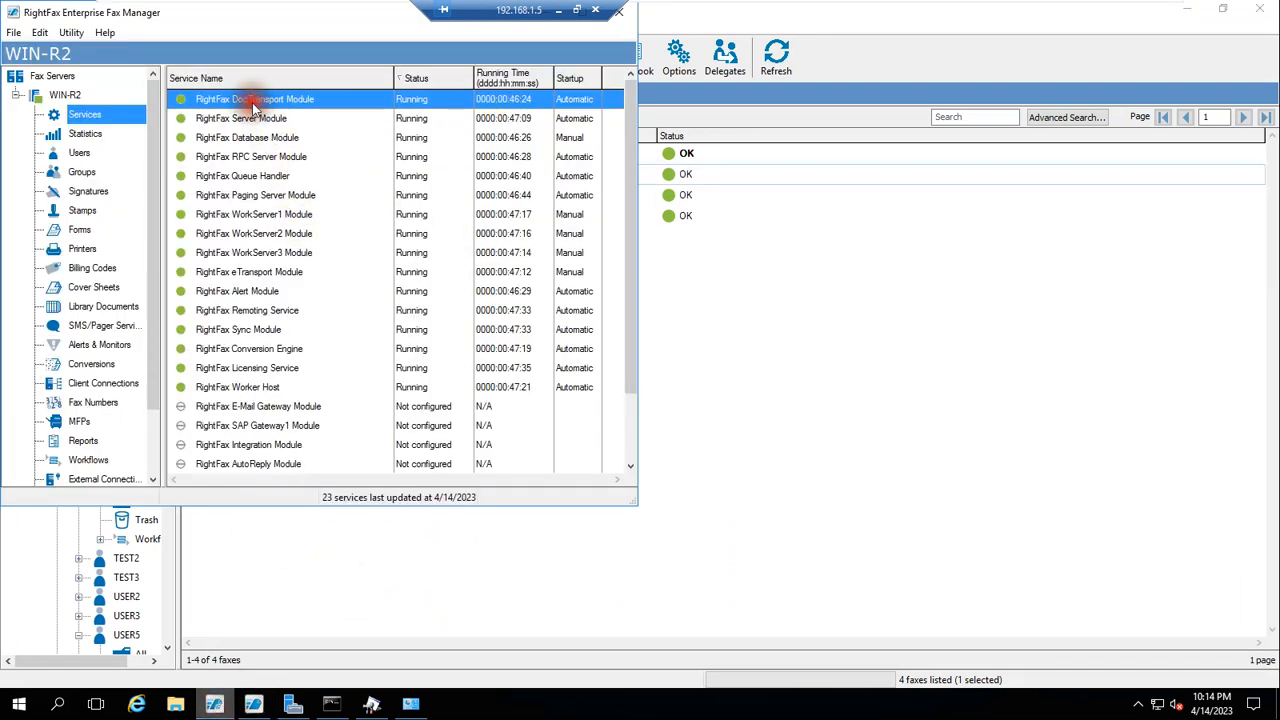
left_click(55, 103)
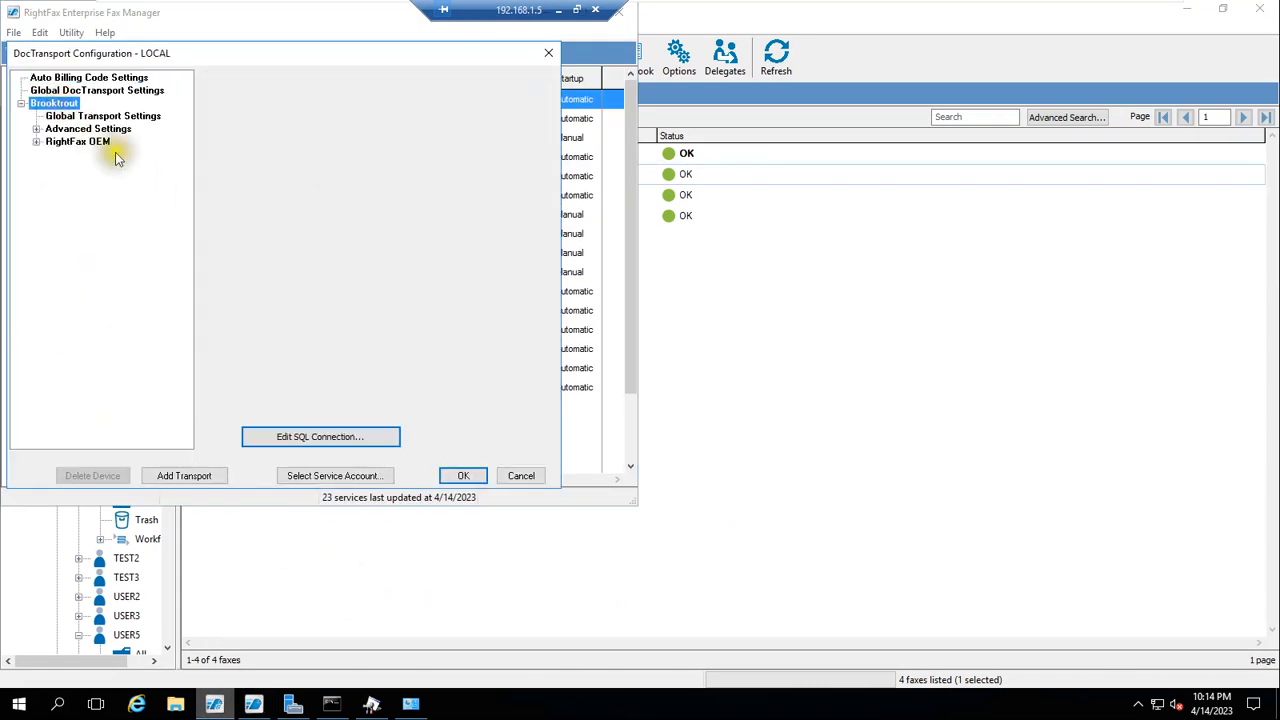
double_click(56, 141)
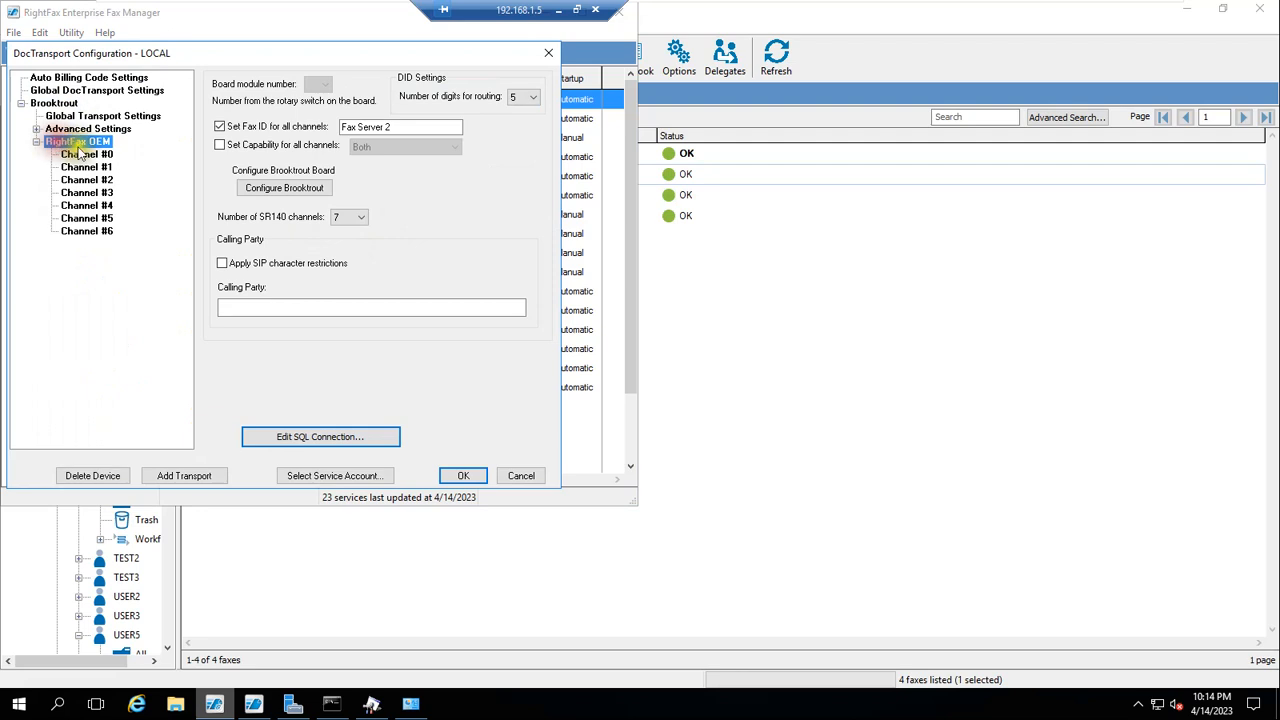
- Start the Brooktrout Configuration Tool on WIN-R2 with the existing service account and show the SIP IP parameters in Advanced Mode
left_click(284, 189)
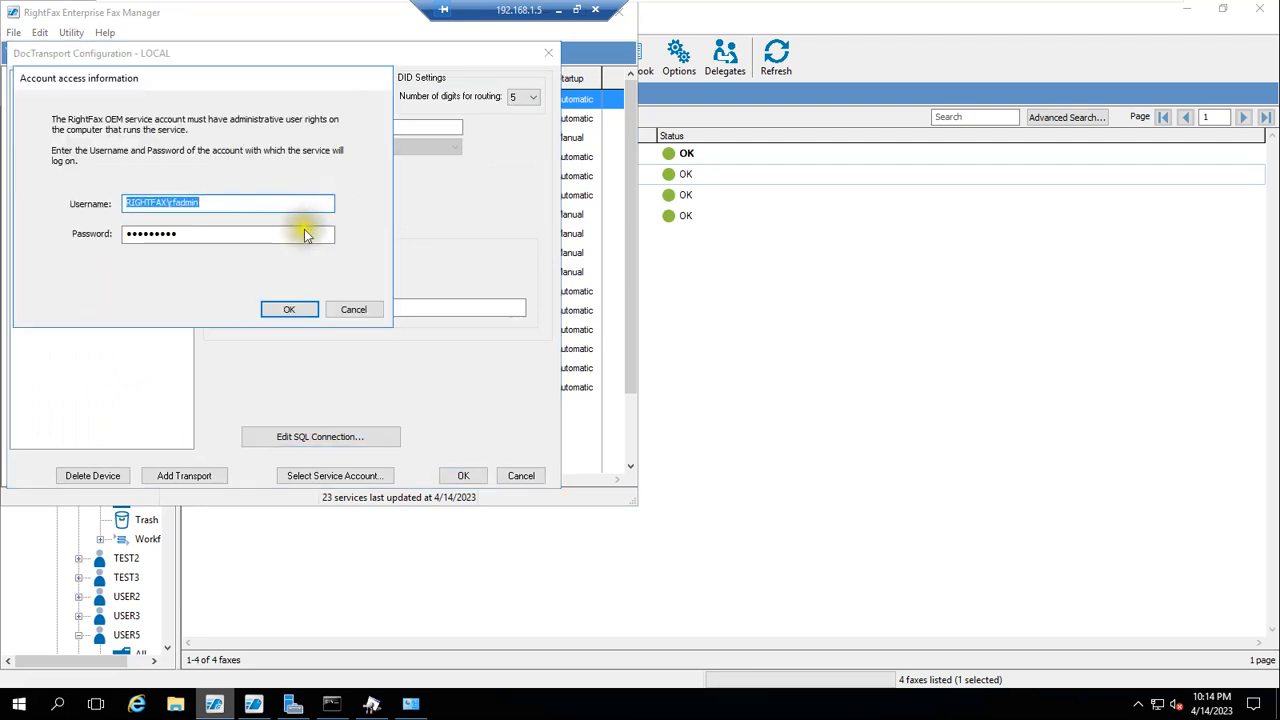
left_click(287, 309)
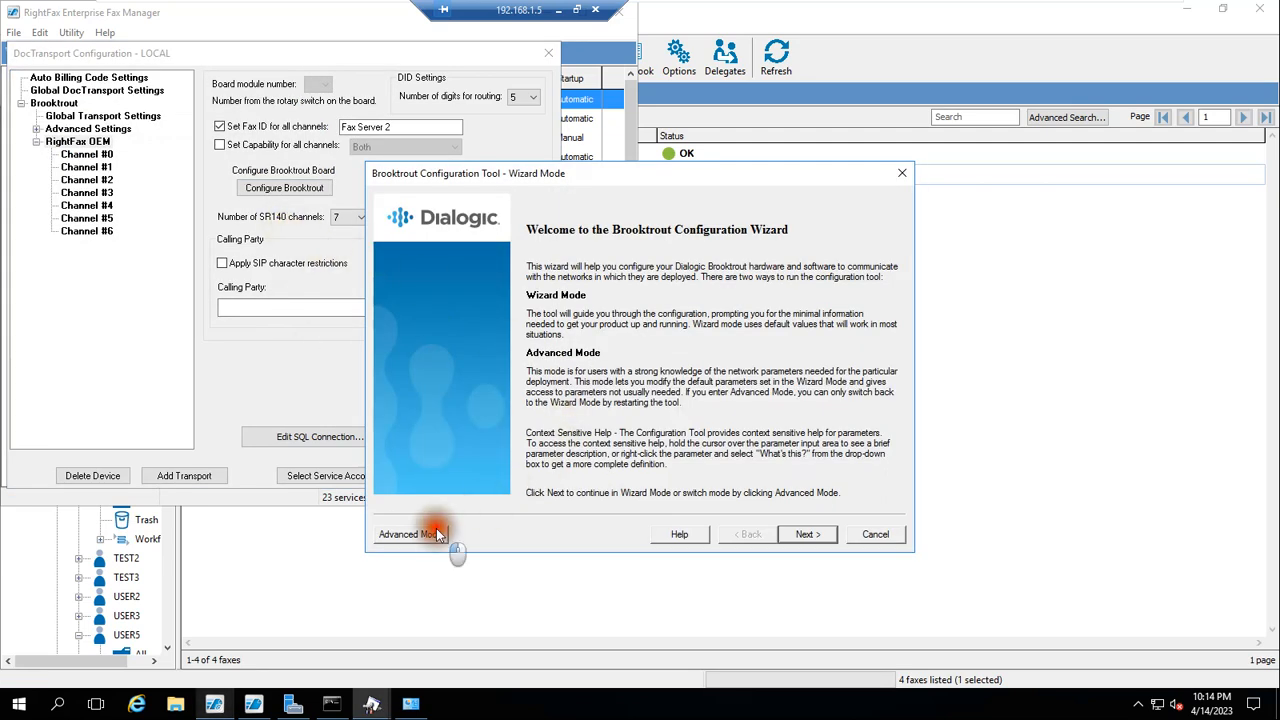
left_click(436, 534)
left_click(670, 410)
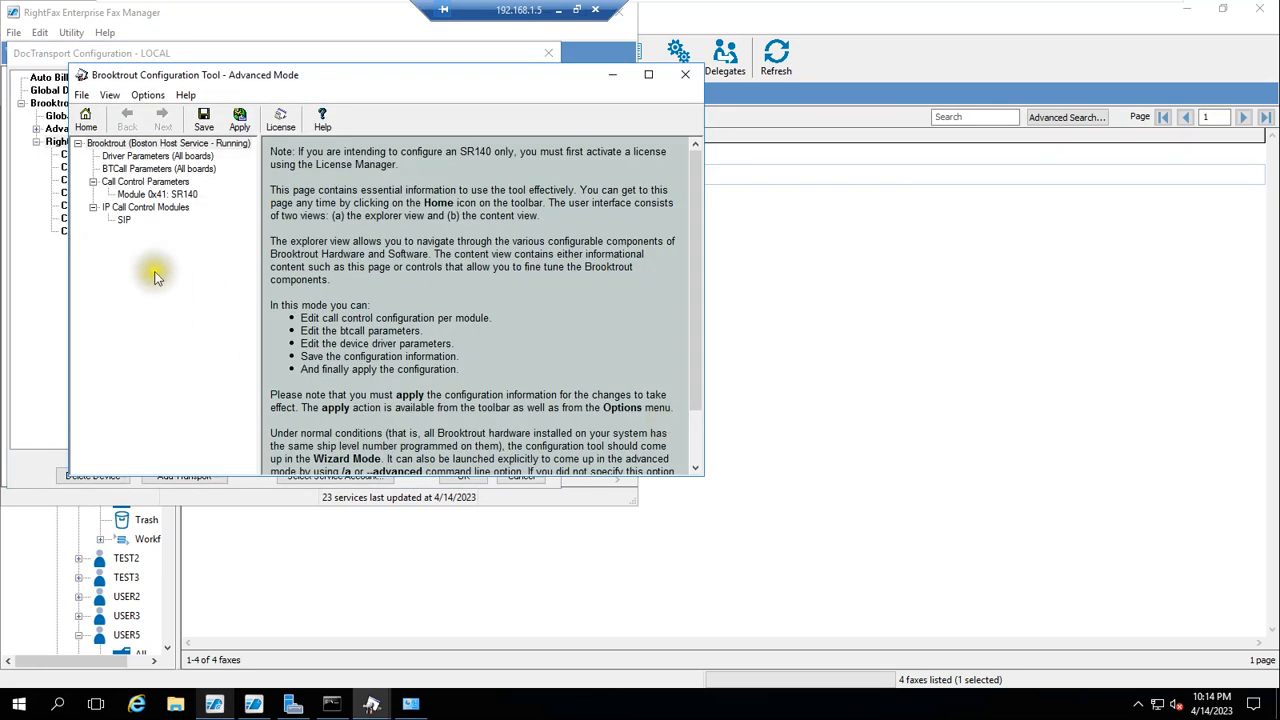
left_click(123, 220)
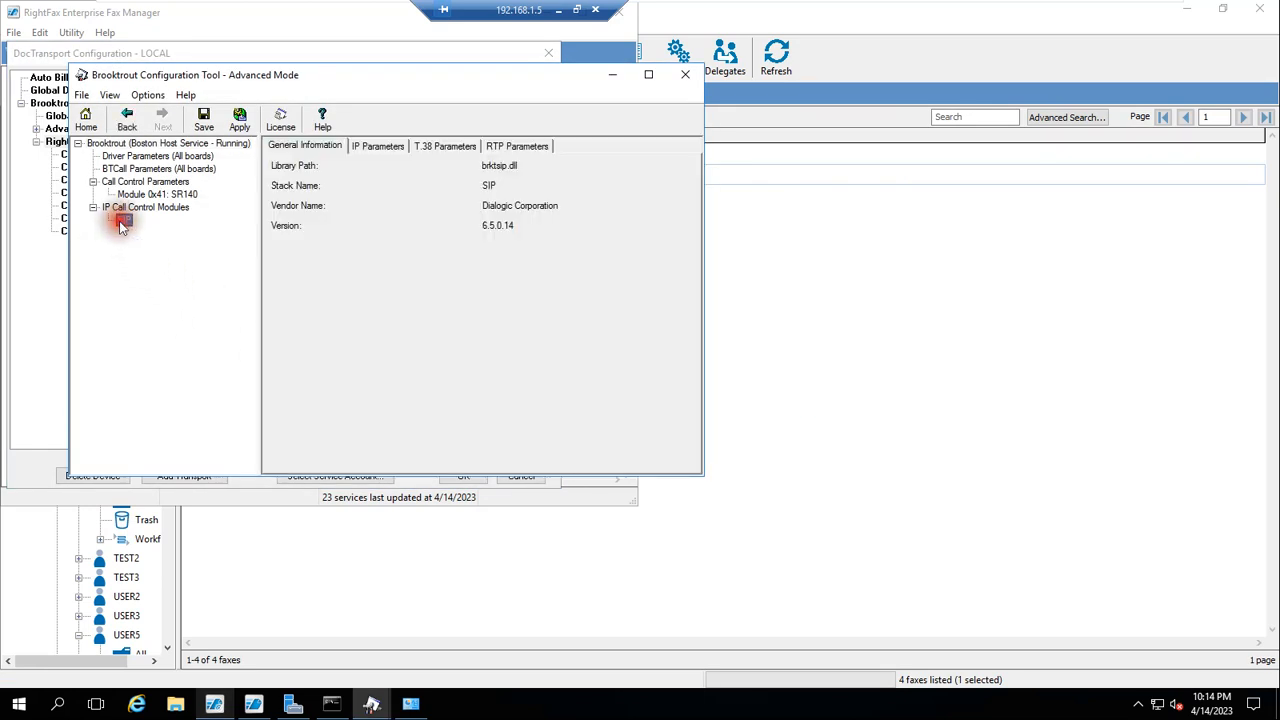
left_click(380, 147)
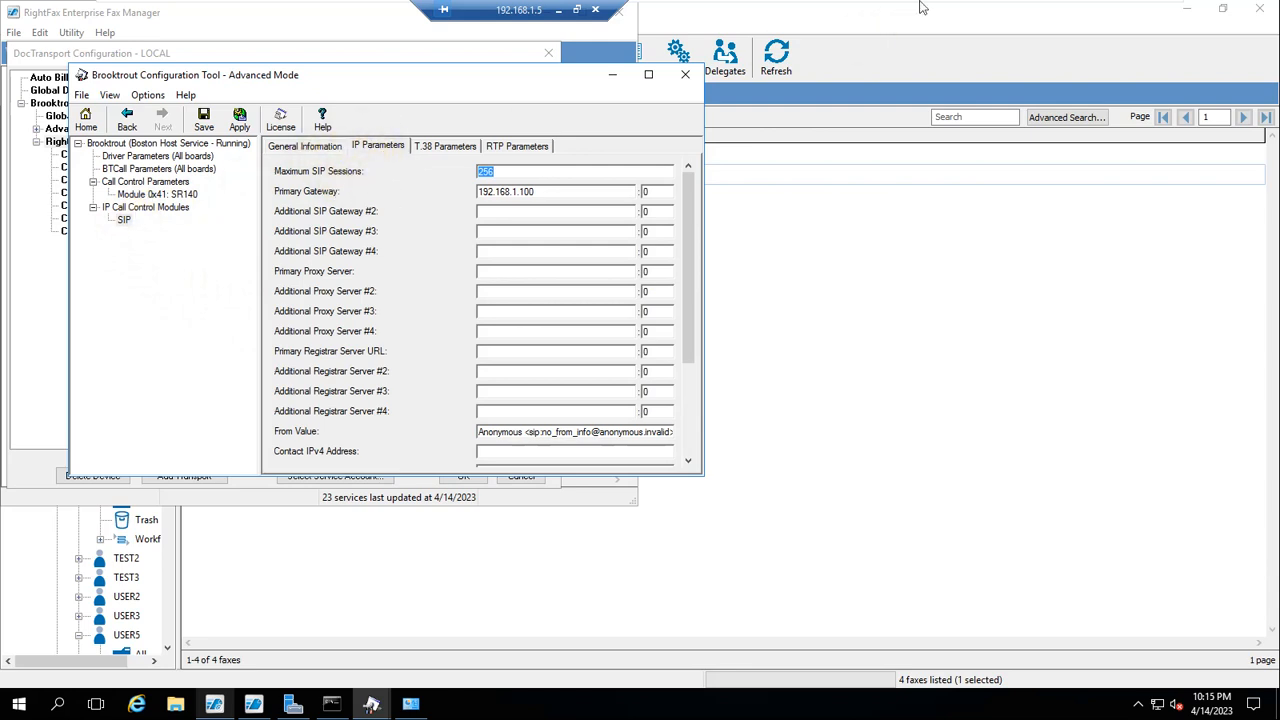
- Compare WIN-R2's primary gateway with WIN-1's Ethernet address on the AD machine, and return to RF16.6
mouse_move(943, 5)
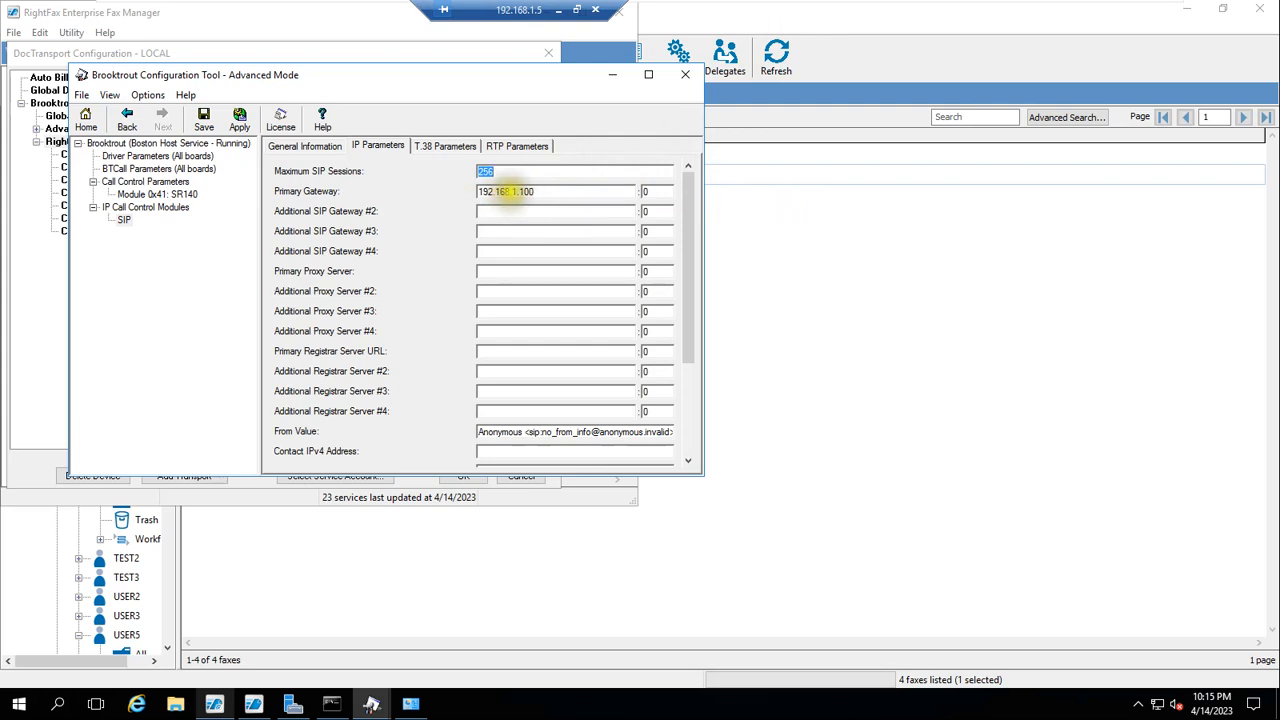
mouse_move(824, 6)
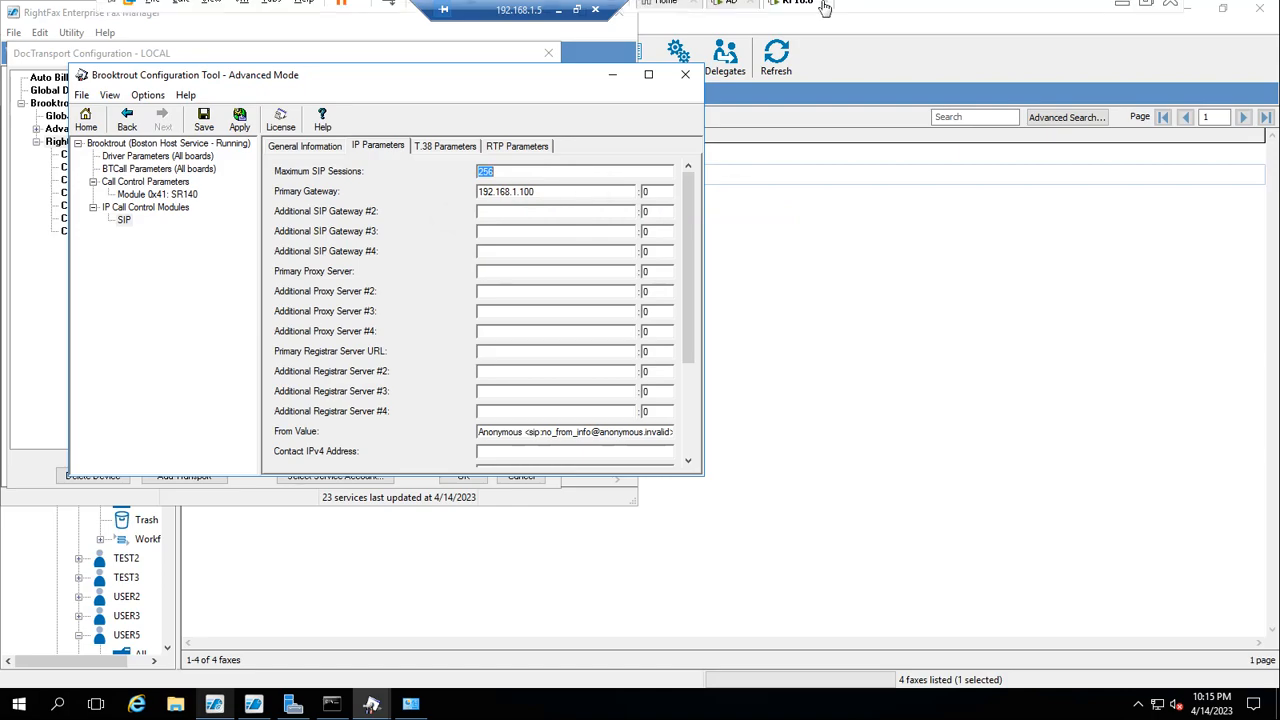
left_click(731, 11)
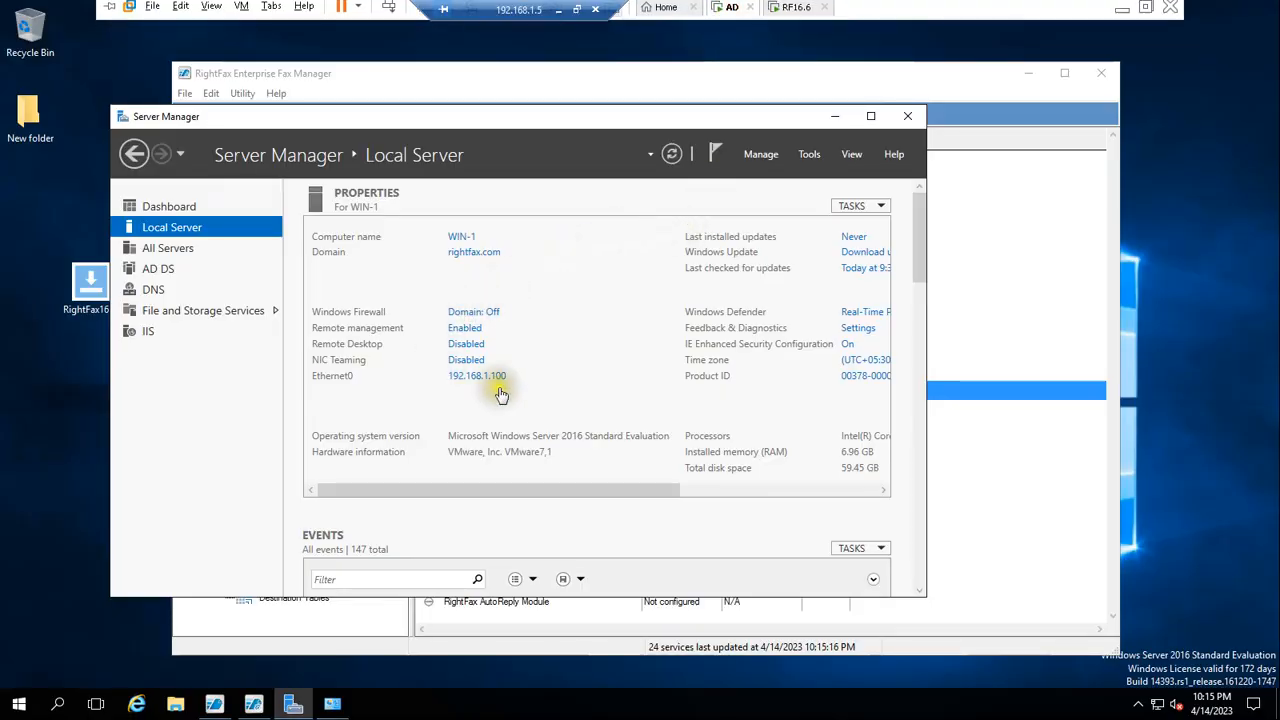
left_click(797, 11)
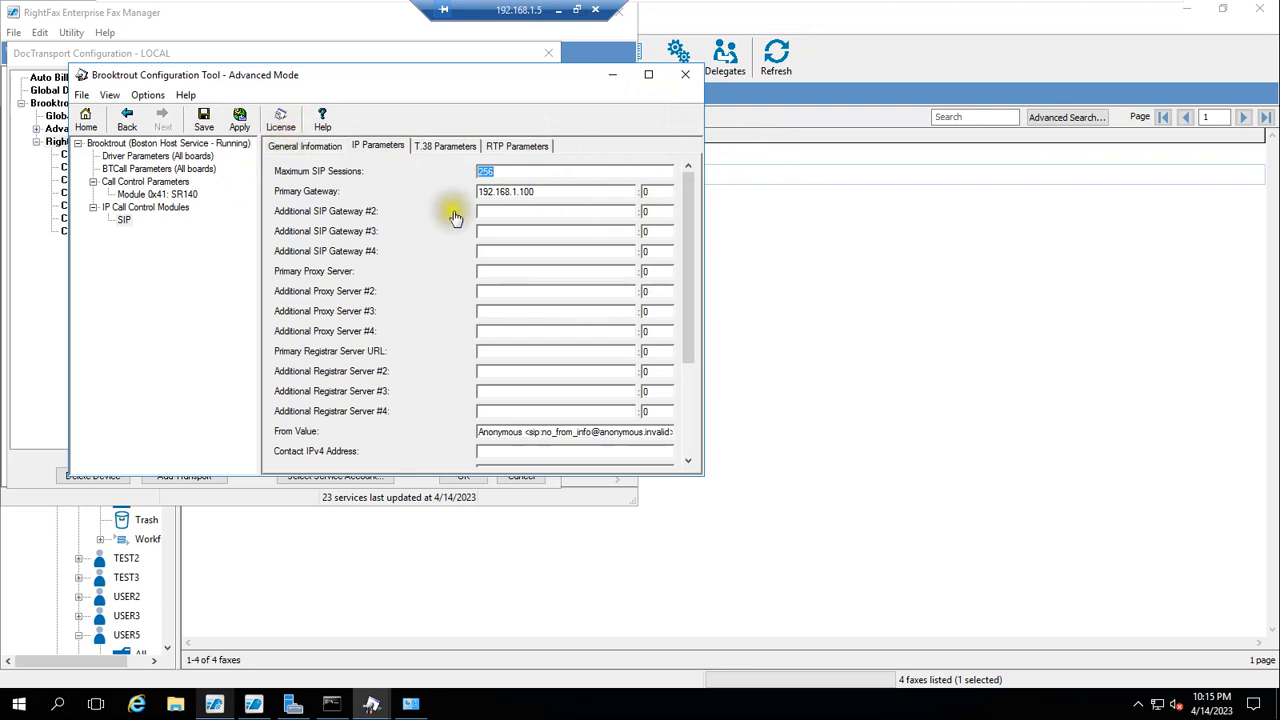
- Close the Brooktrout Configuration Tool and cancel the DocTransport configuration on WIN-R2
left_click(690, 78)
left_click(710, 405)
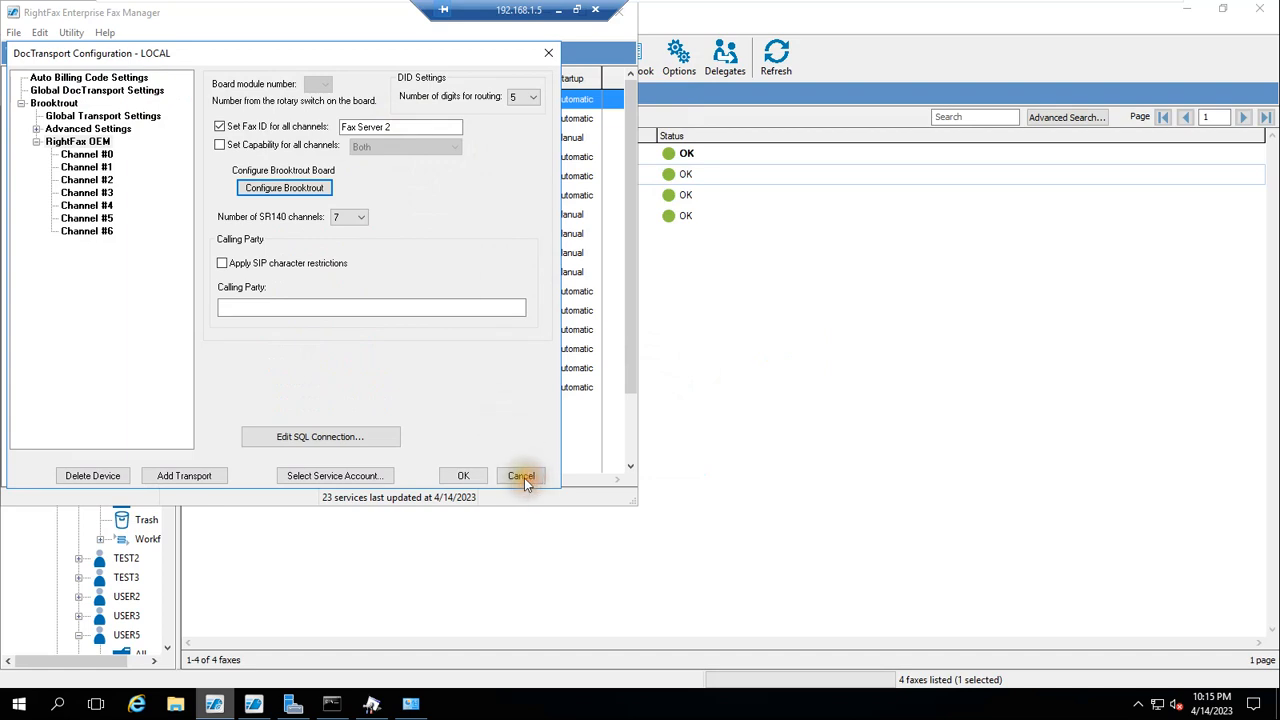
left_click(524, 478)
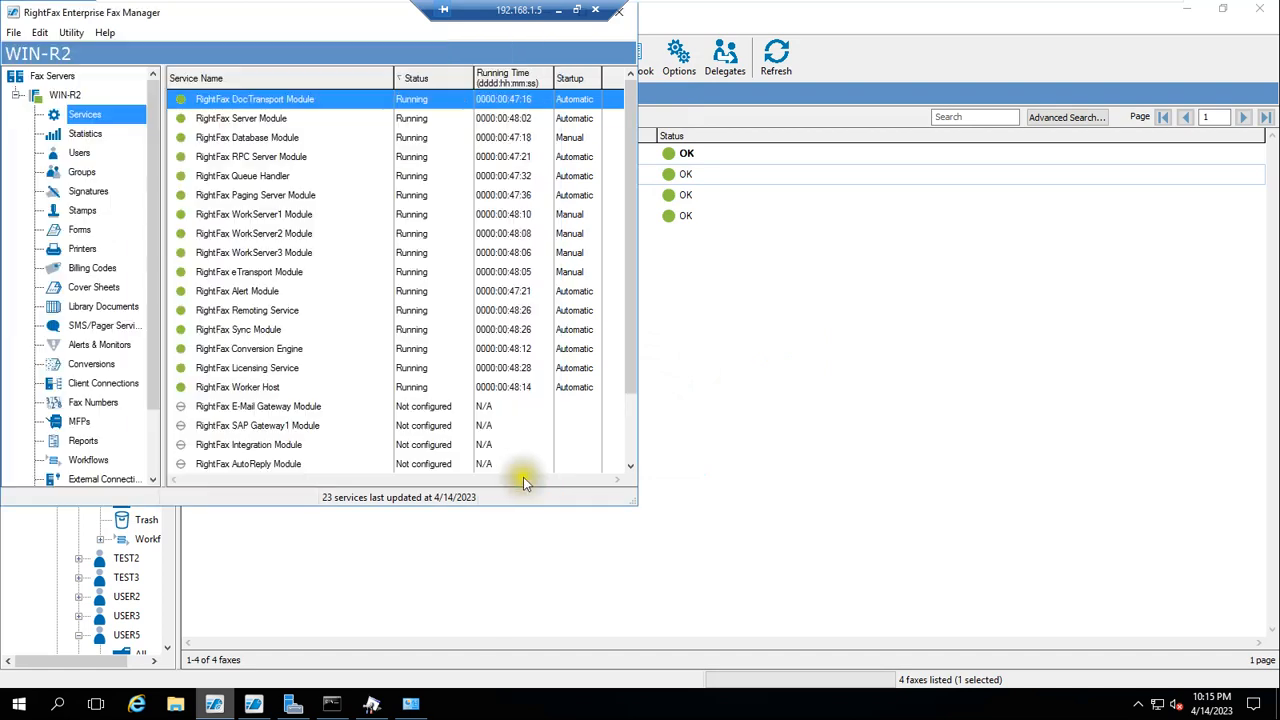
- Switch to the AD machine and show WIN-1's RightFax OEM settings in the DocTransport configuration from Enterprise Fax Manager
left_click(726, 12)
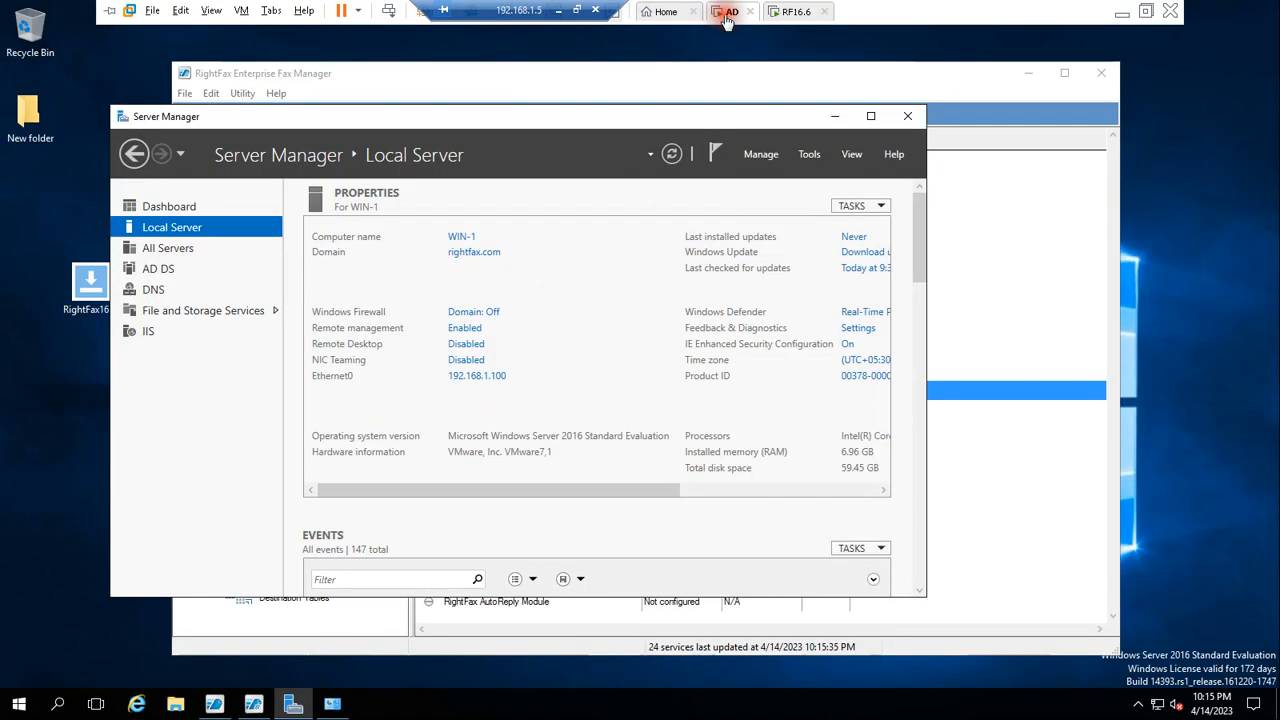
left_click(214, 704)
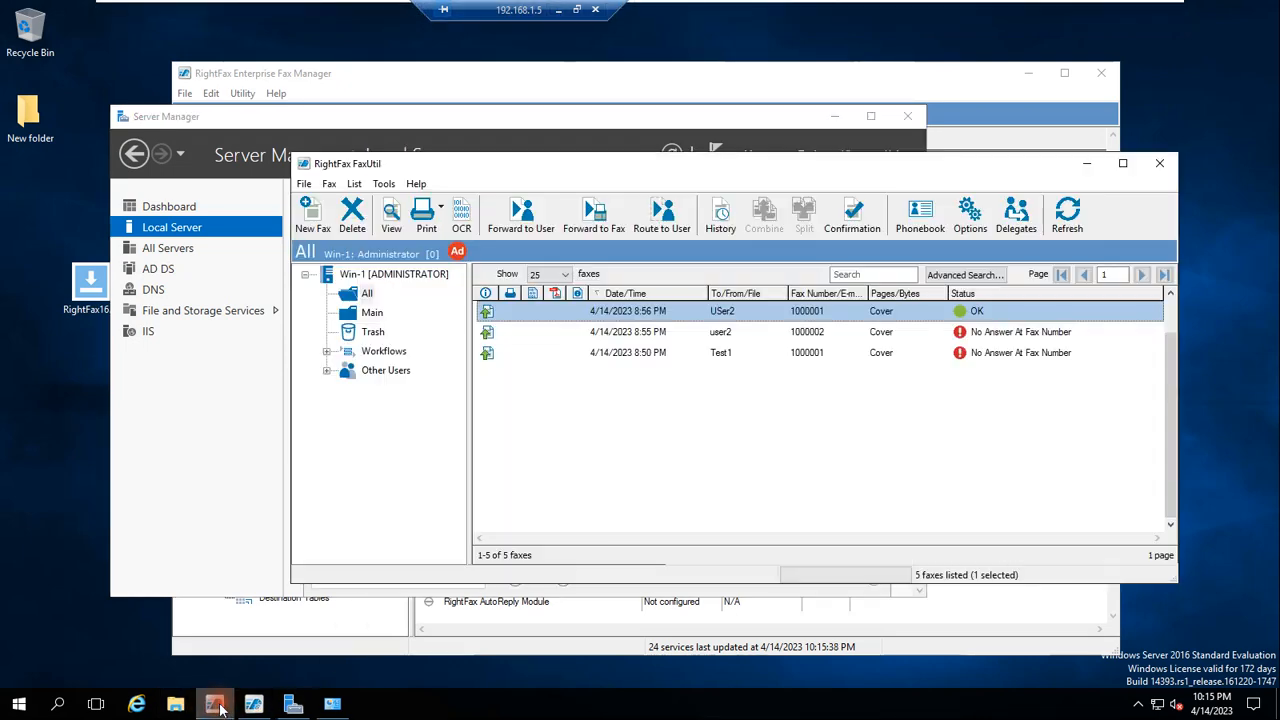
left_click(253, 704)
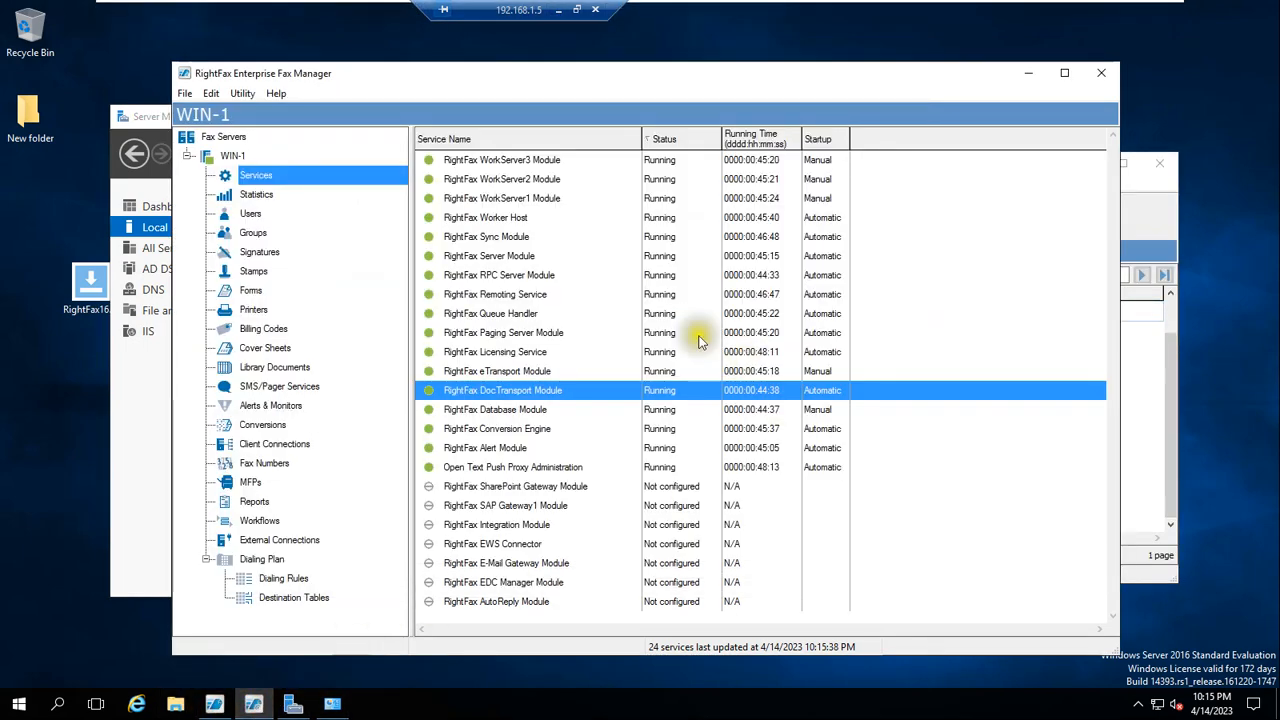
double_click(521, 396)
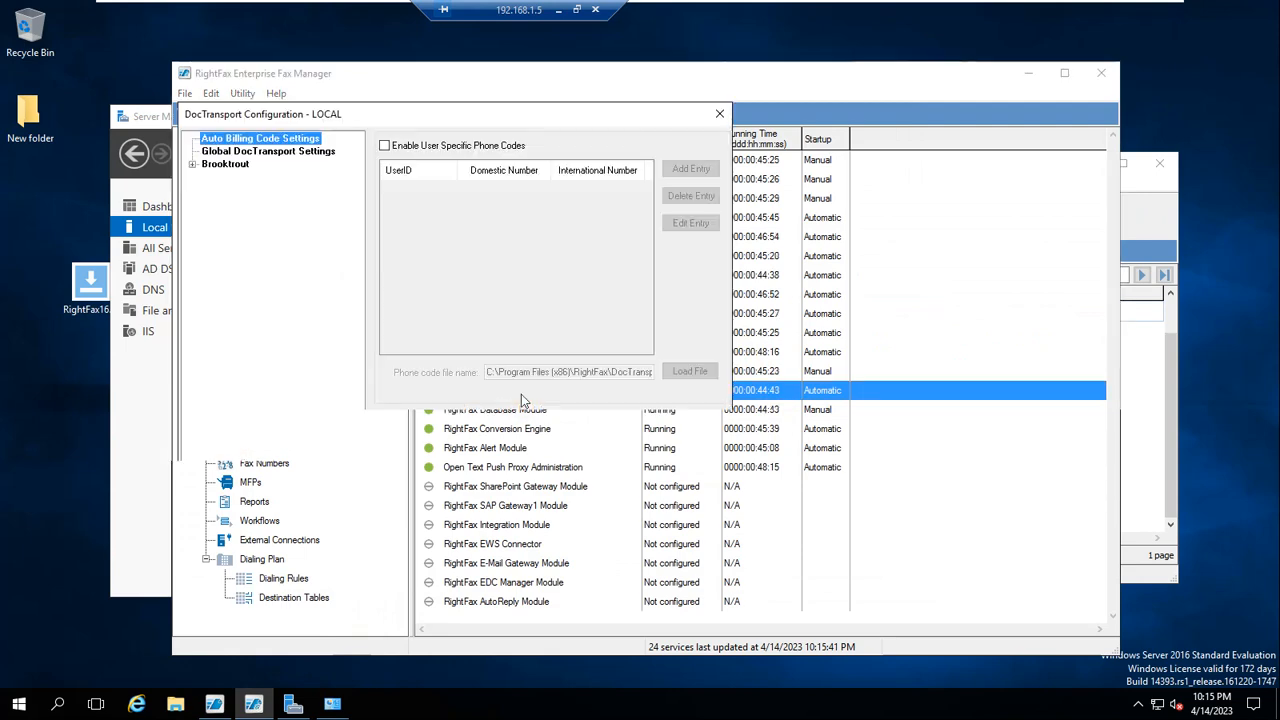
double_click(226, 165)
double_click(249, 202)
- Show WIN-1's SIP IP parameters in Brooktrout Advanced Mode and compare the primary gateway with the server's own Ethernet address in Server Manager
left_click(457, 251)
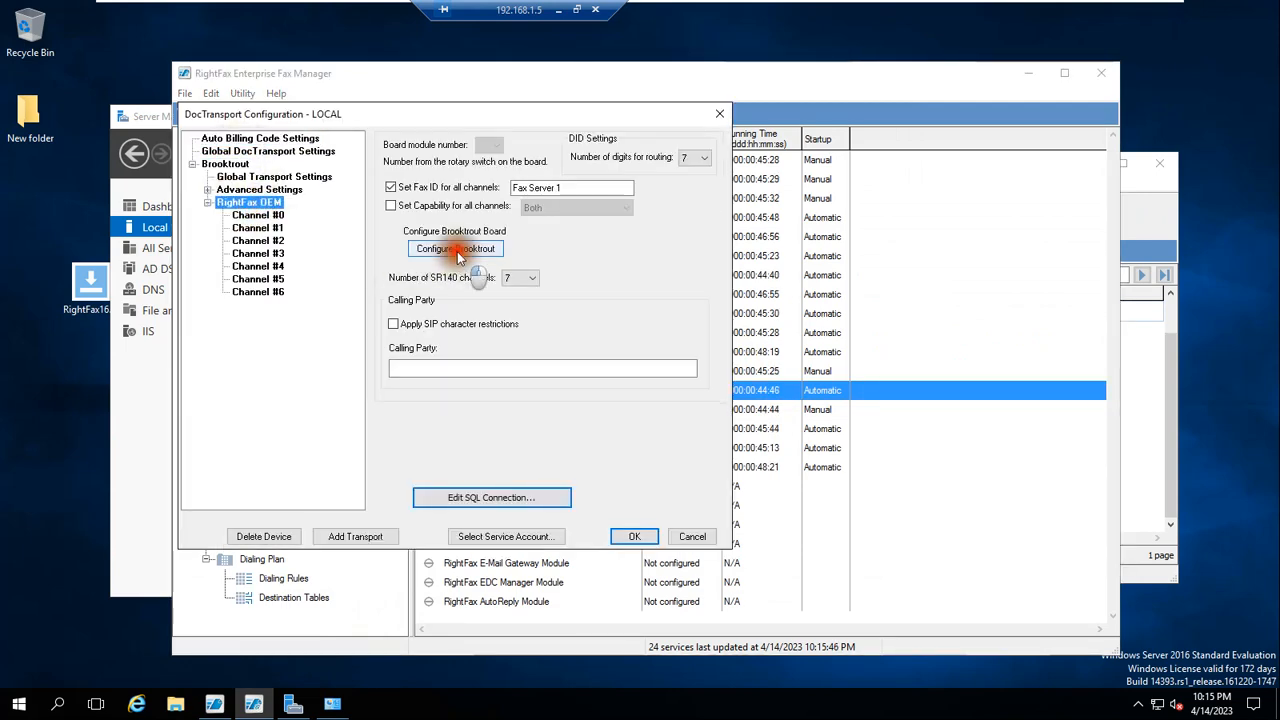
left_click(458, 365)
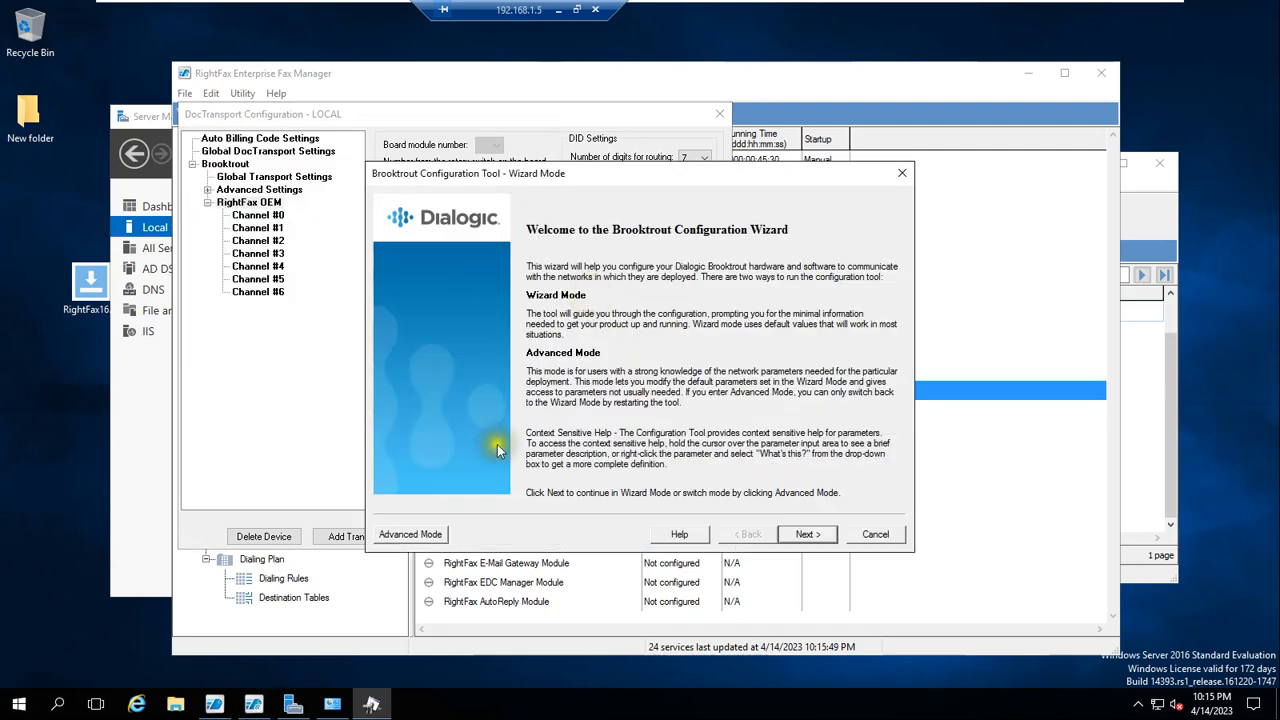
left_click(425, 533)
left_click(690, 410)
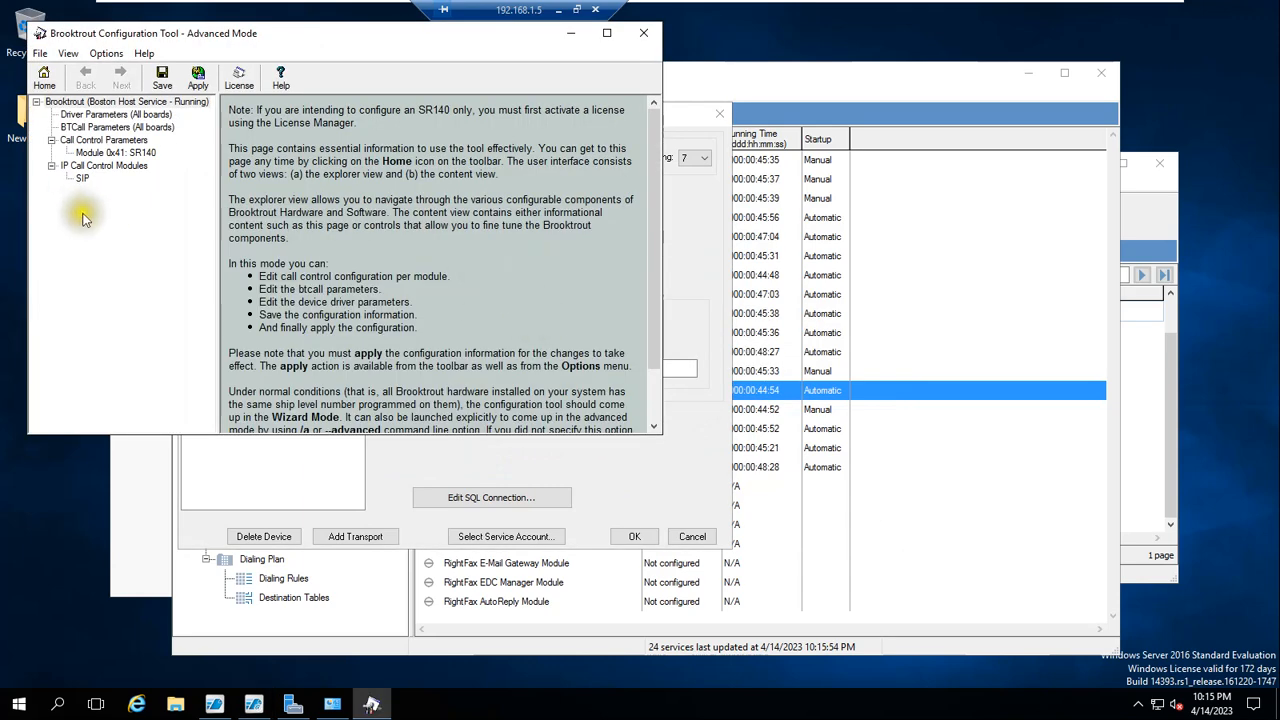
left_click(77, 182)
left_click(330, 105)
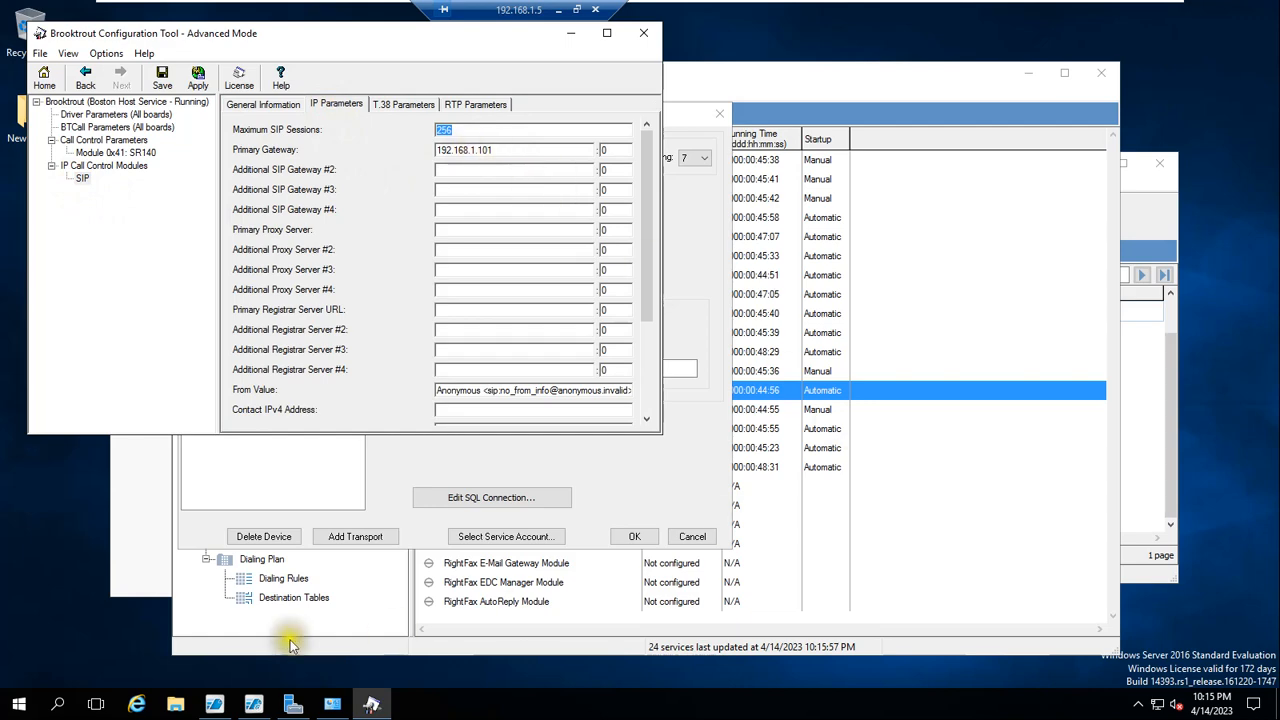
left_click(292, 704)
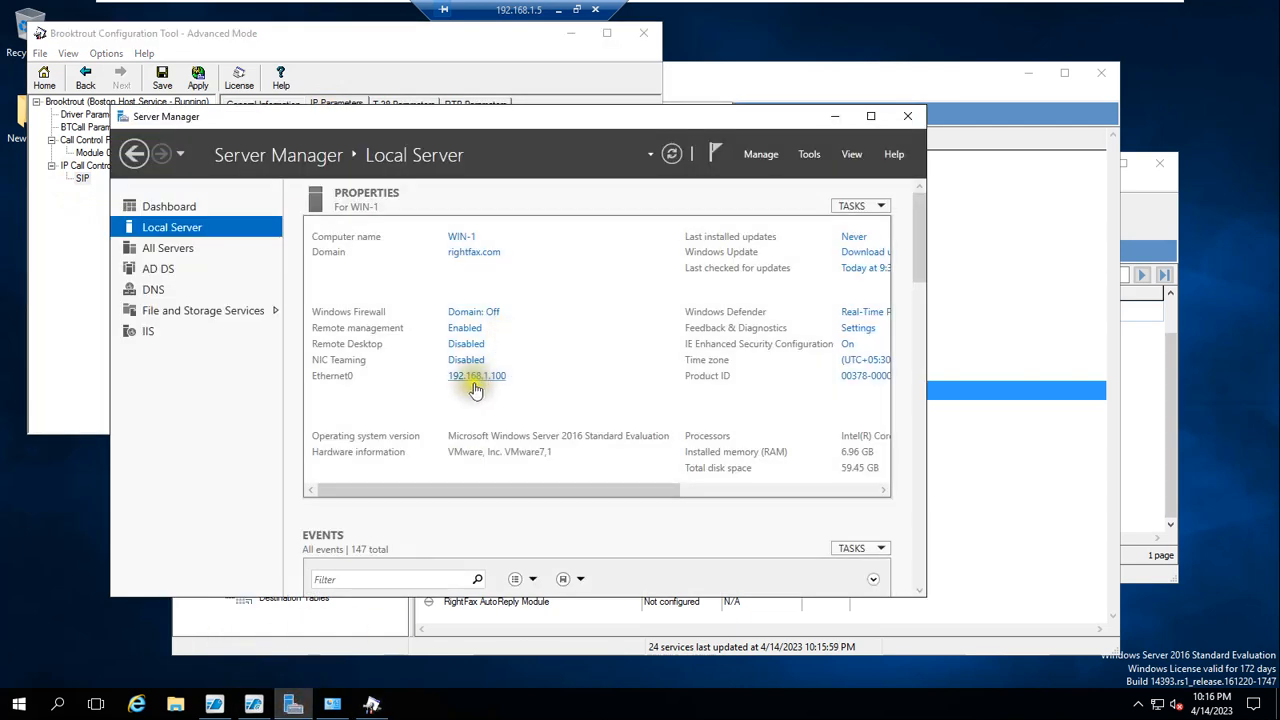
left_click(833, 122)
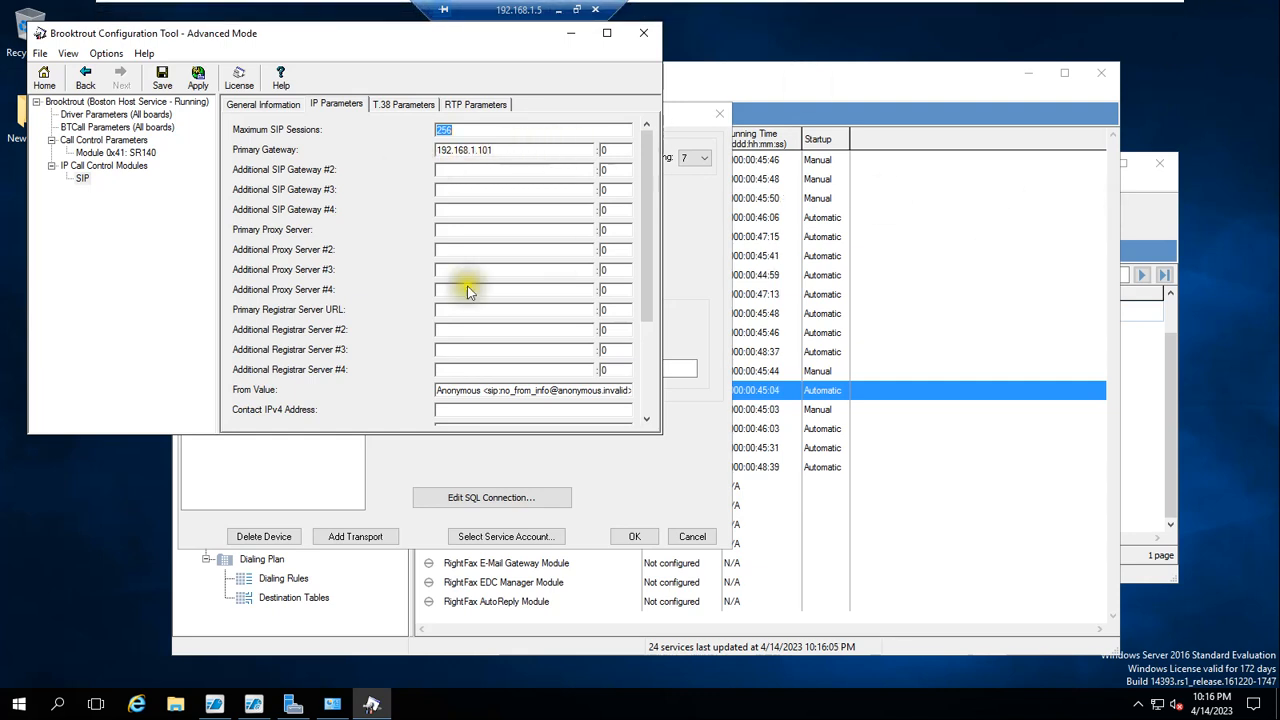
- Close the Brooktrout Configuration Tool on WIN-1 and examine the Channel #0 settings under RightFax OEM
left_click(645, 35)
left_click(692, 413)
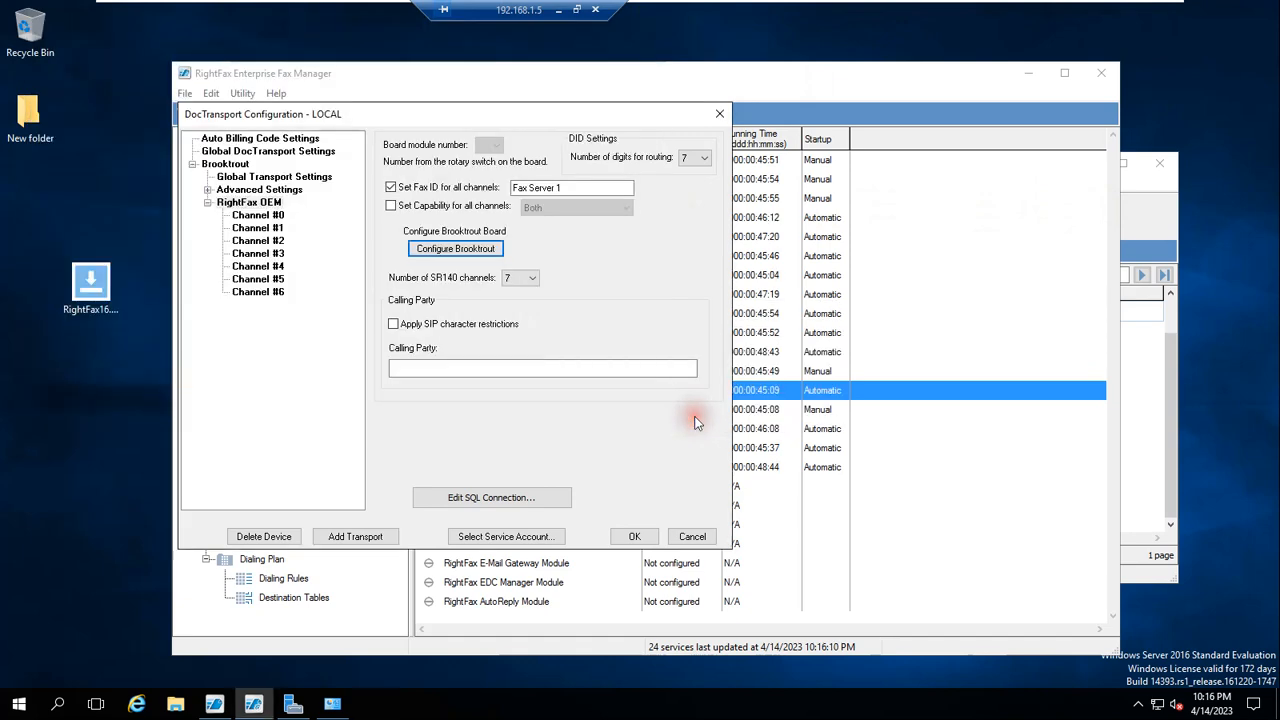
left_click(257, 215)
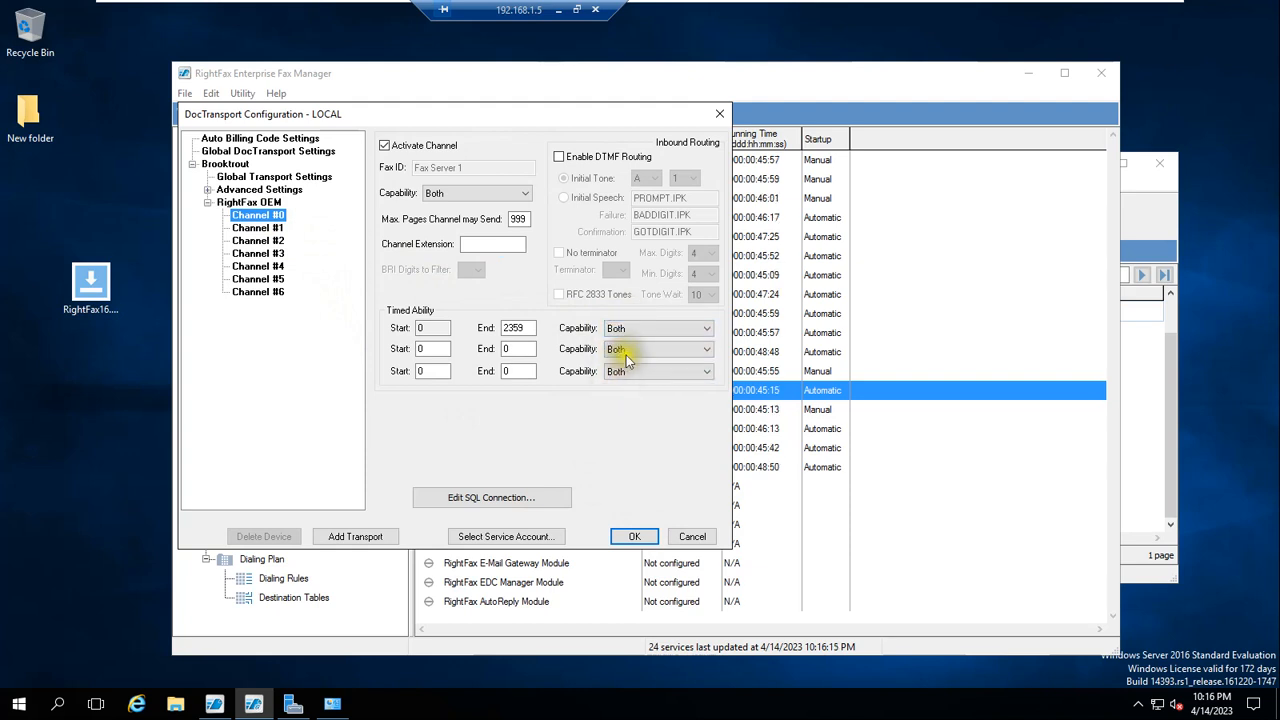
- Examine the settings of Channel #1, Channel #2 and Channel #3 under RightFax OEM, and cancel the DocTransport configuration on WIN-1
left_click(262, 228)
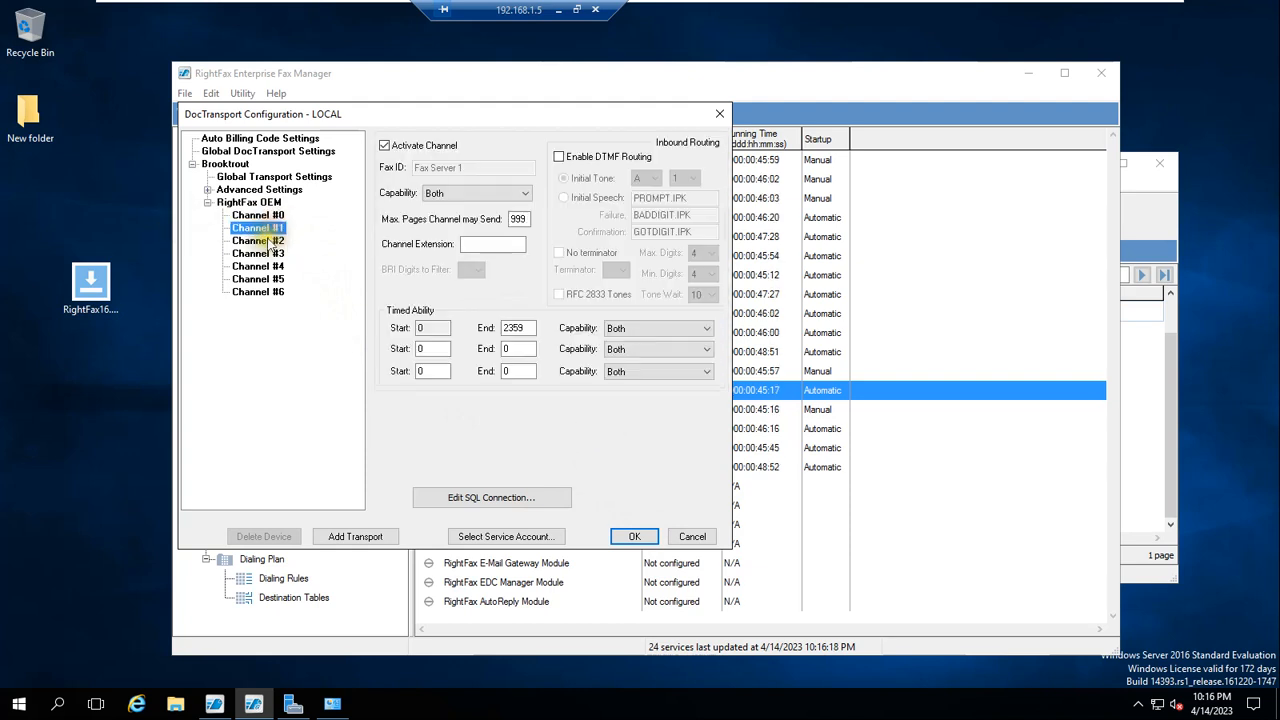
left_click(266, 241)
left_click(262, 254)
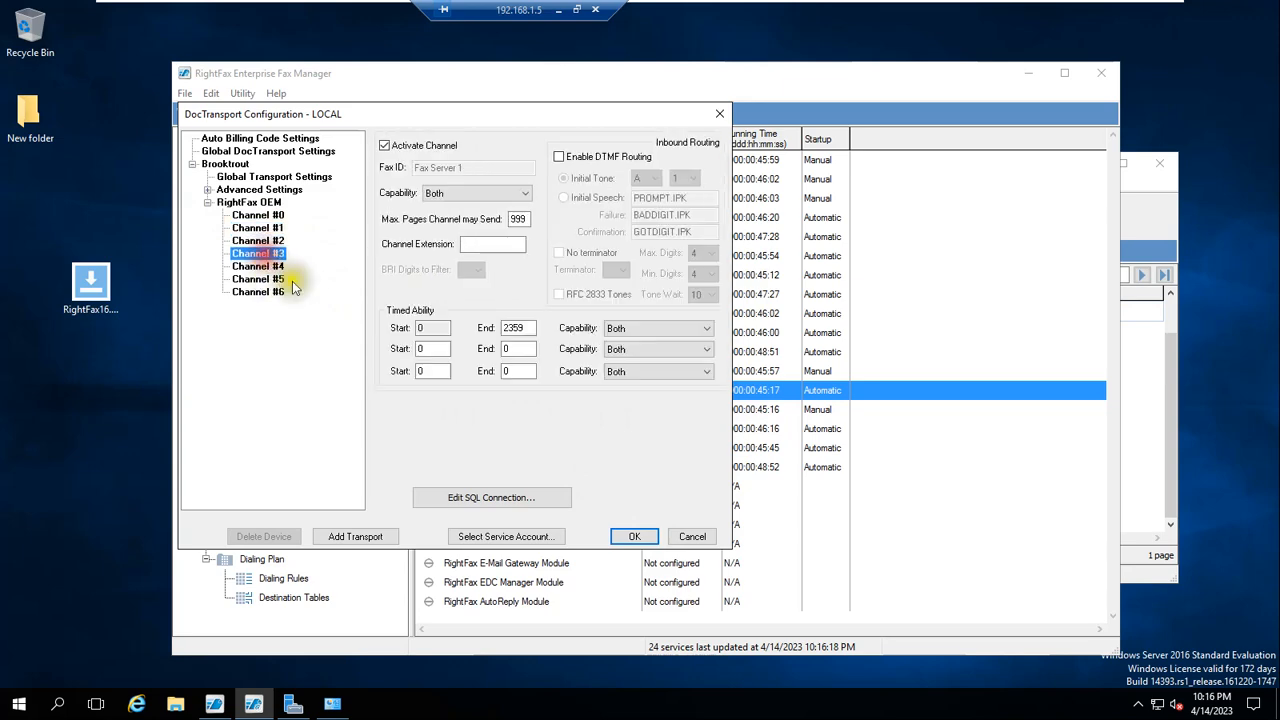
left_click(691, 534)
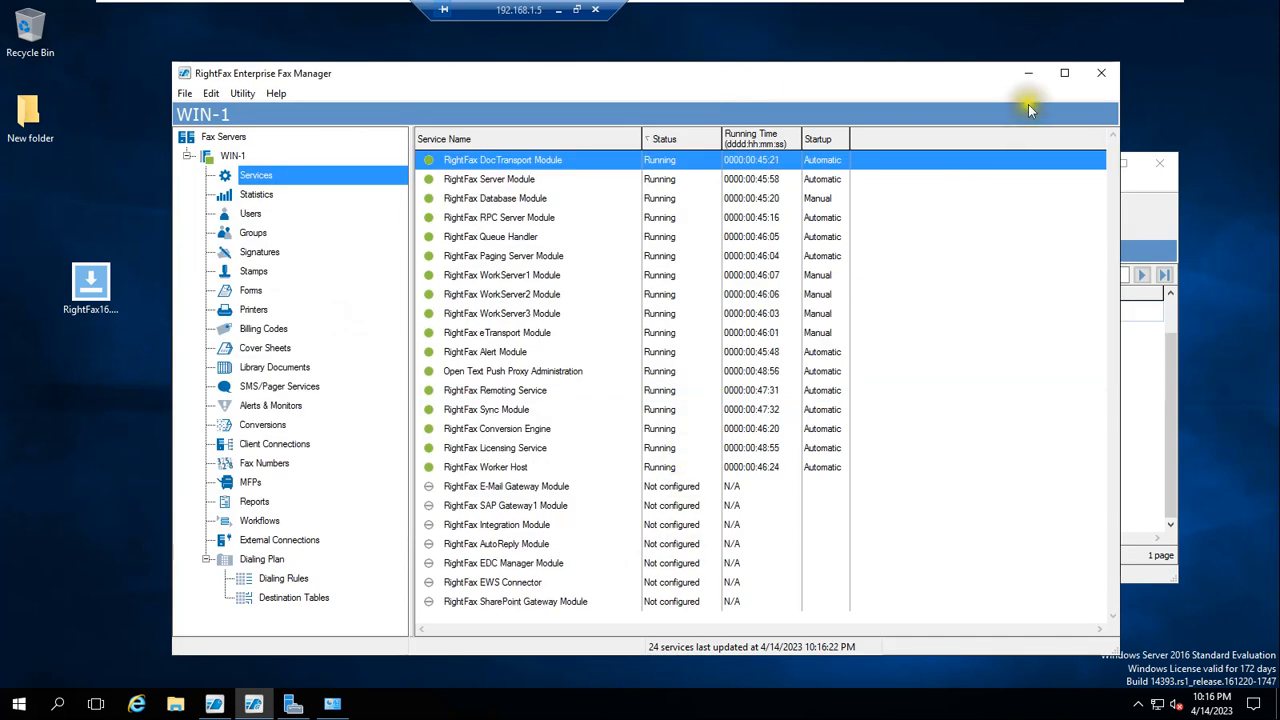
- Minimize Enterprise Fax Manager on WIN-1 and refresh the administrator's list of all faxes in FaxUtil
left_click(1026, 78)
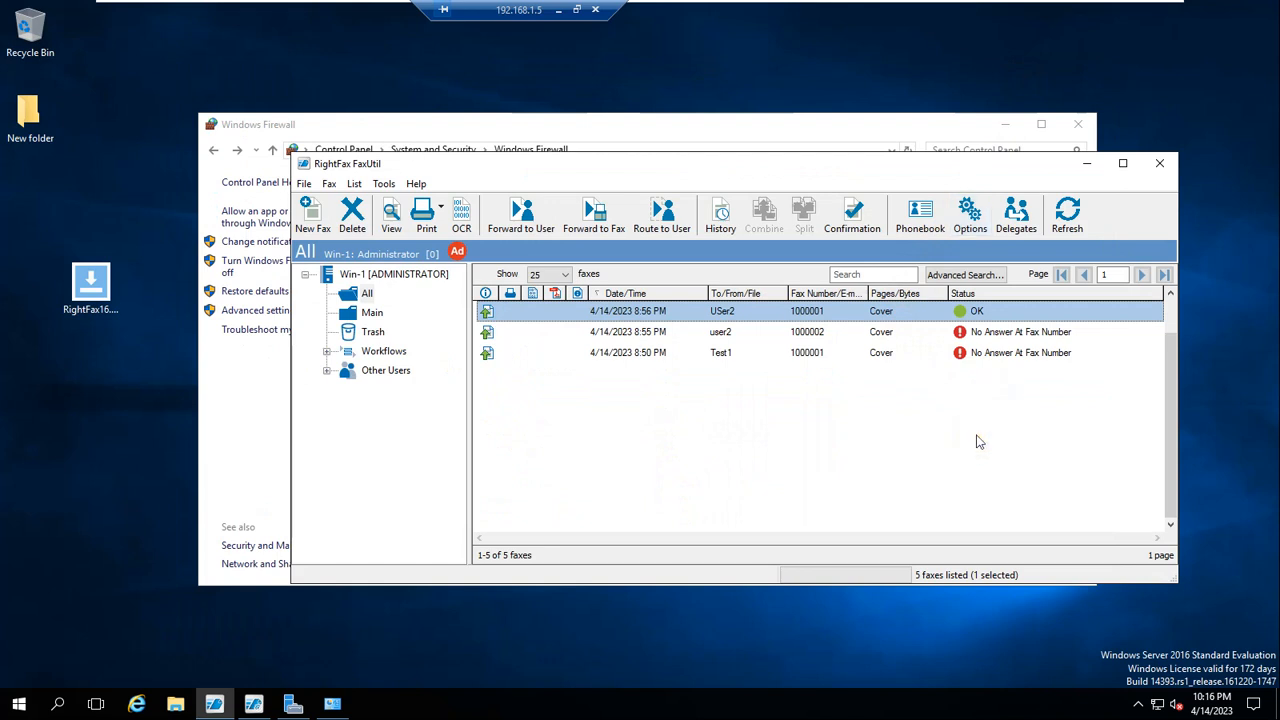
left_click(1067, 220)
left_click(1067, 225)
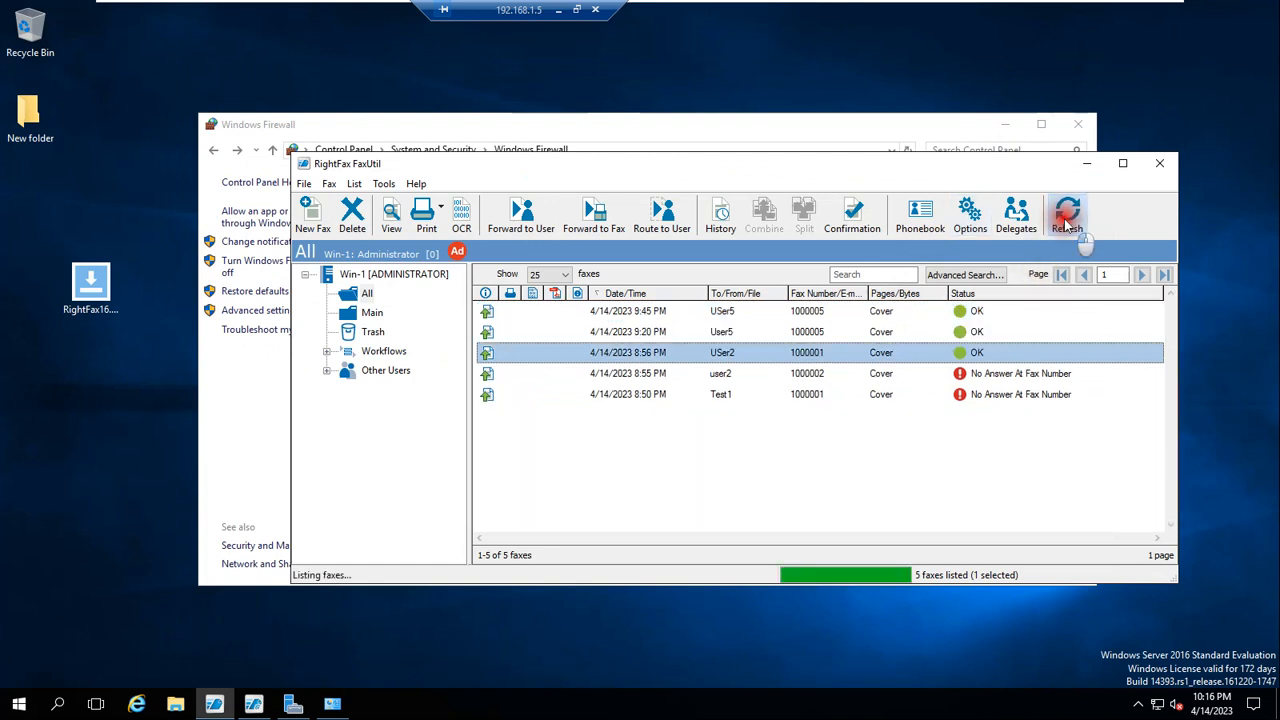
left_click(1066, 219)
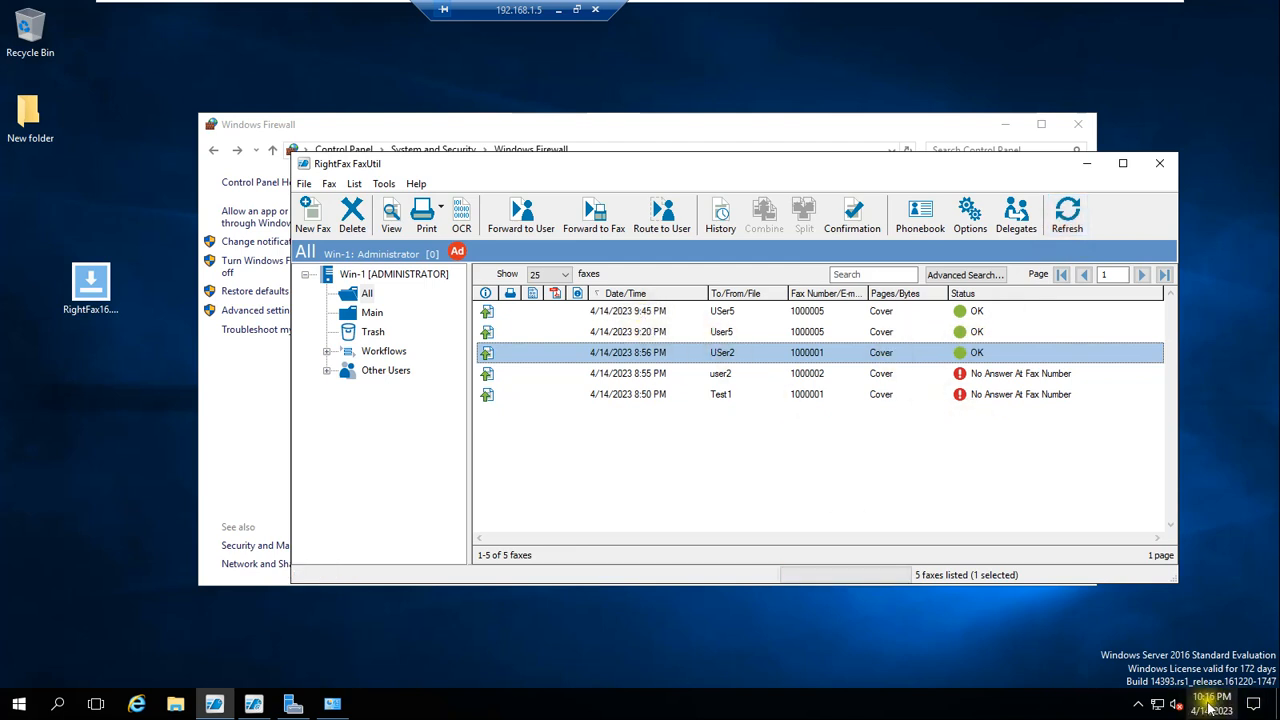
- Switch to the WIN-R2 machine, refresh the administrator's fax list in FaxUtil and select the fax received at 9:46 PM
left_click(795, 12)
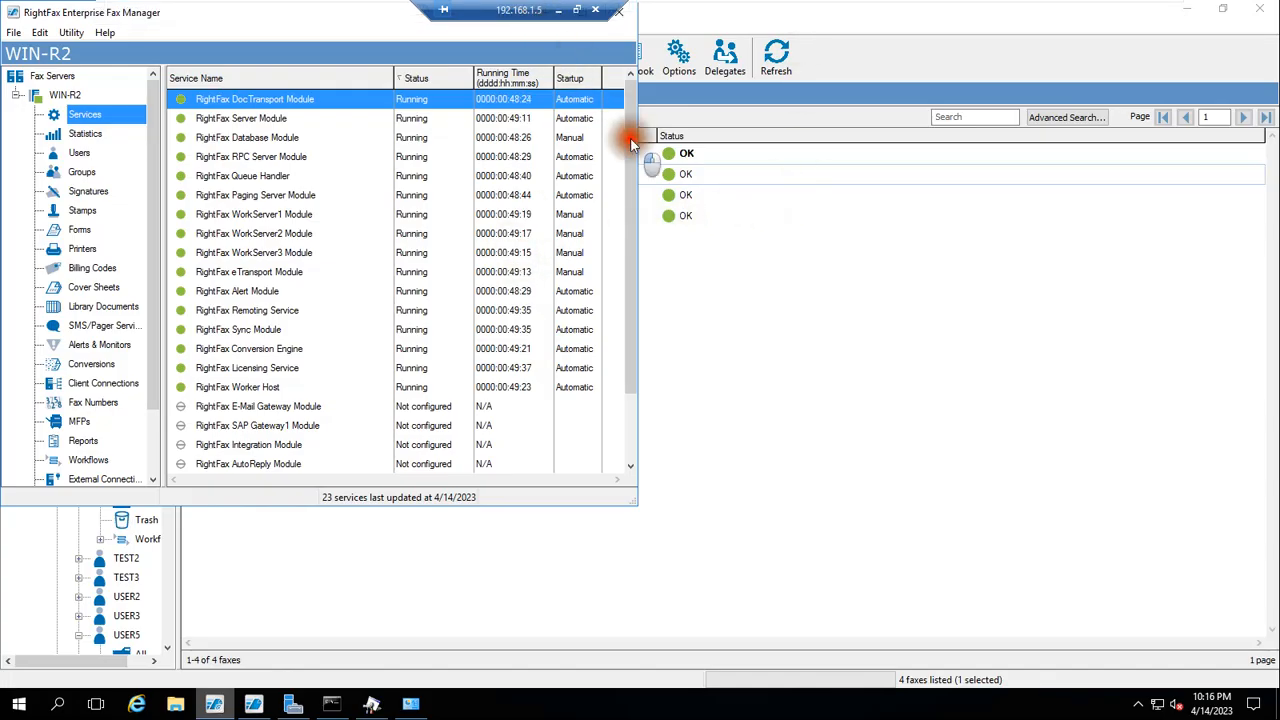
left_click(780, 230)
left_click(780, 55)
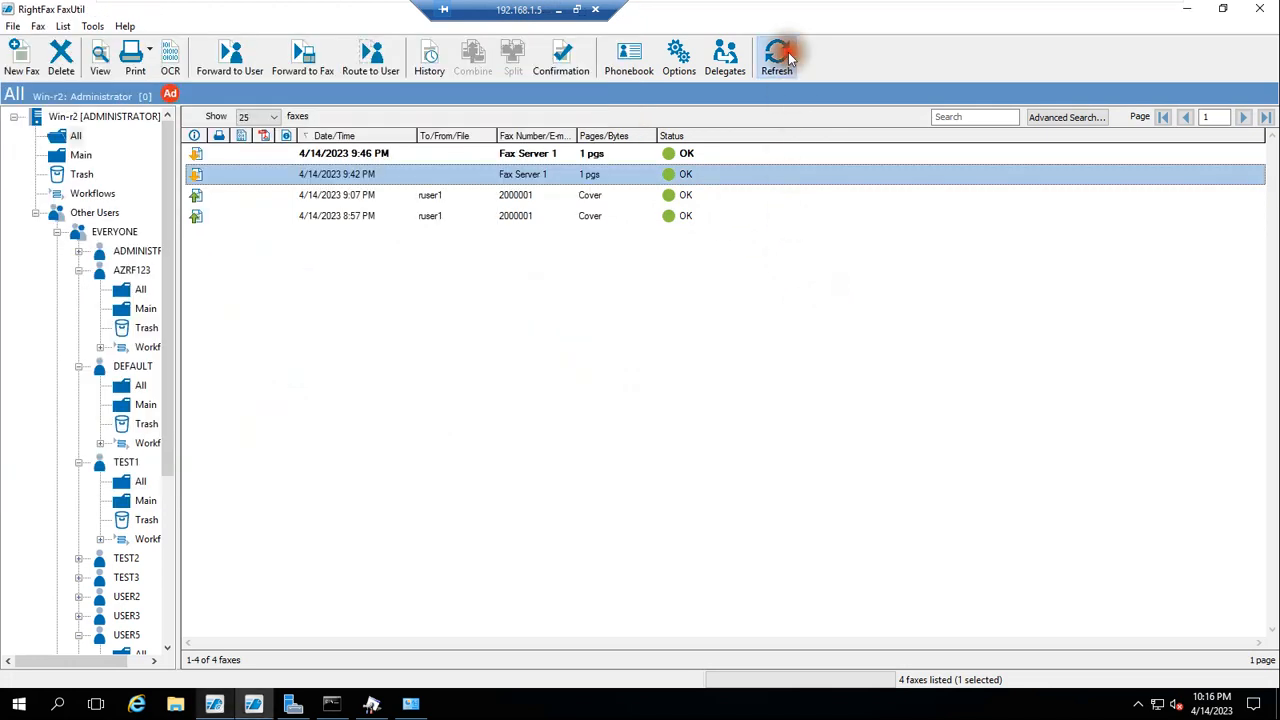
left_click(337, 152)
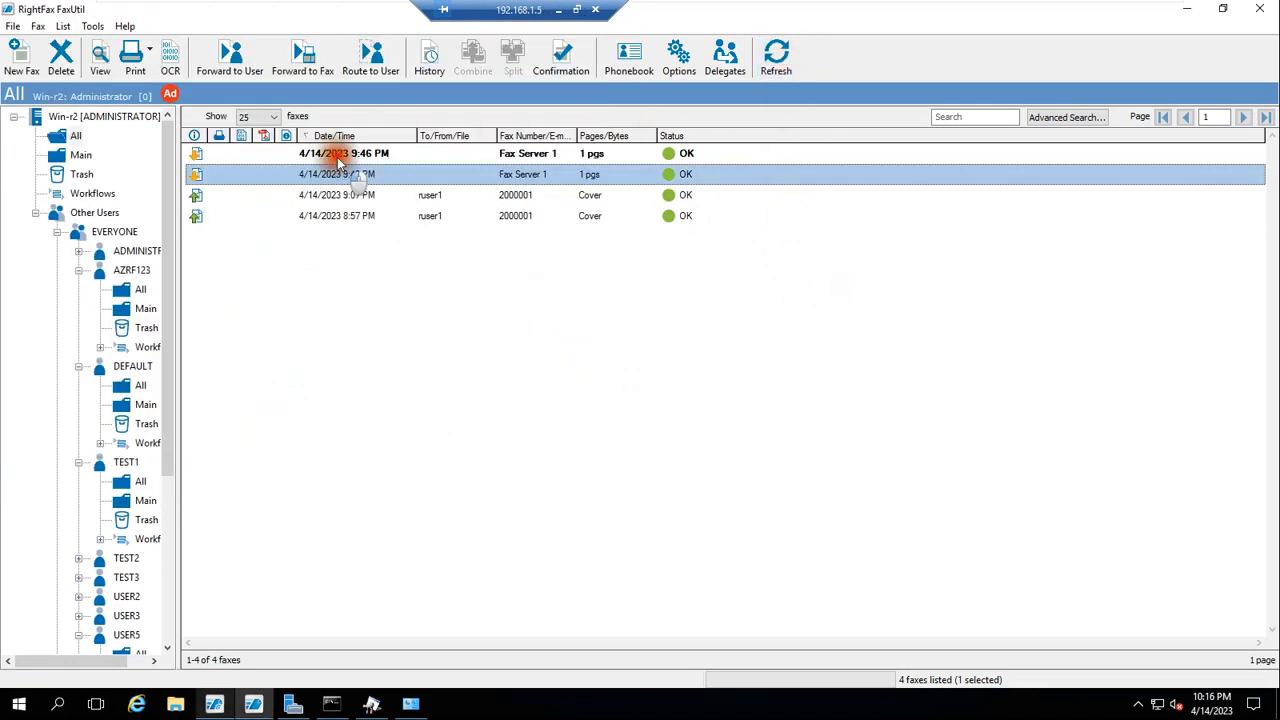
left_click(782, 60)
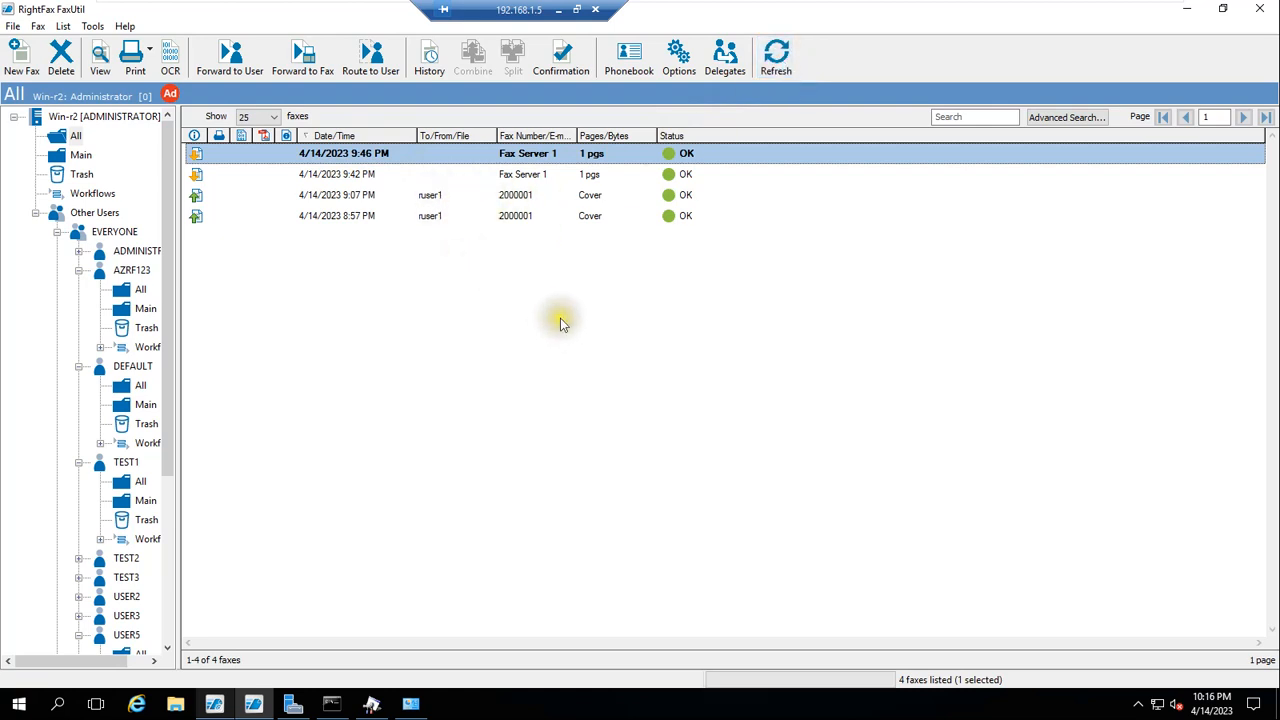
- Set the fax ID for all RightFax OEM channels to Fax Server 2023 in WIN-R2's DocTransport configuration and save it
left_click(220, 703)
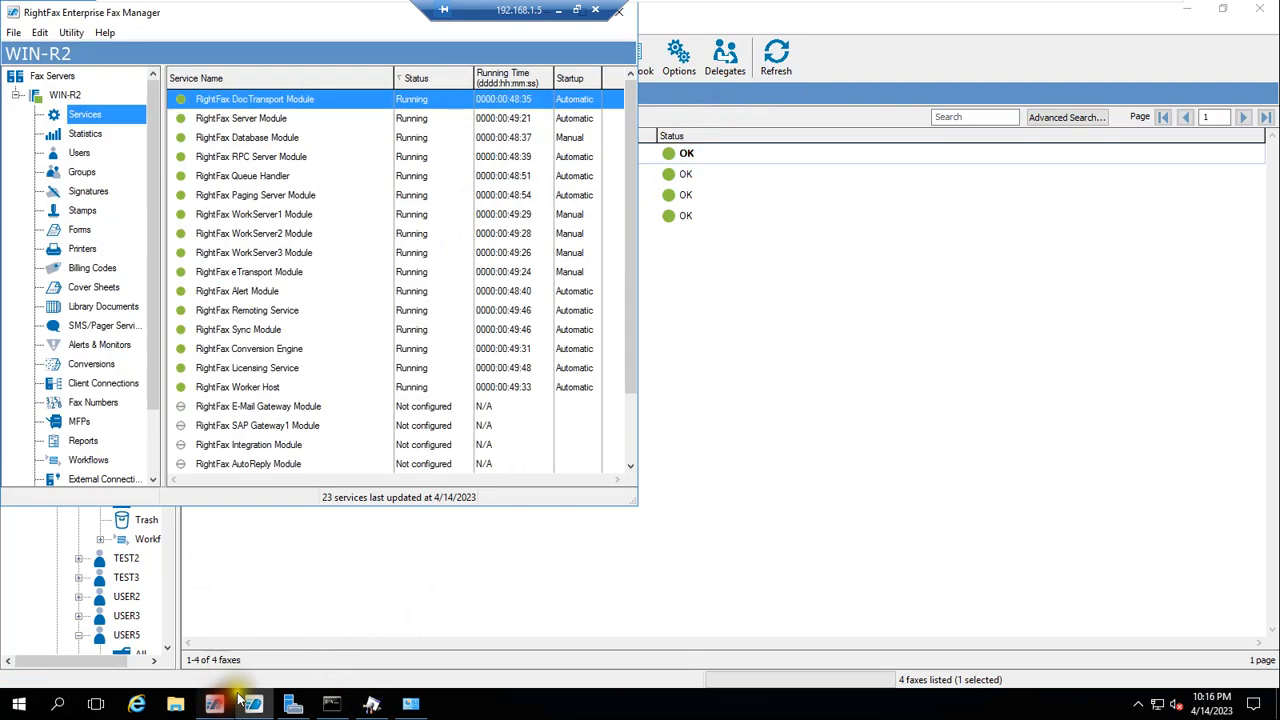
double_click(245, 104)
double_click(63, 104)
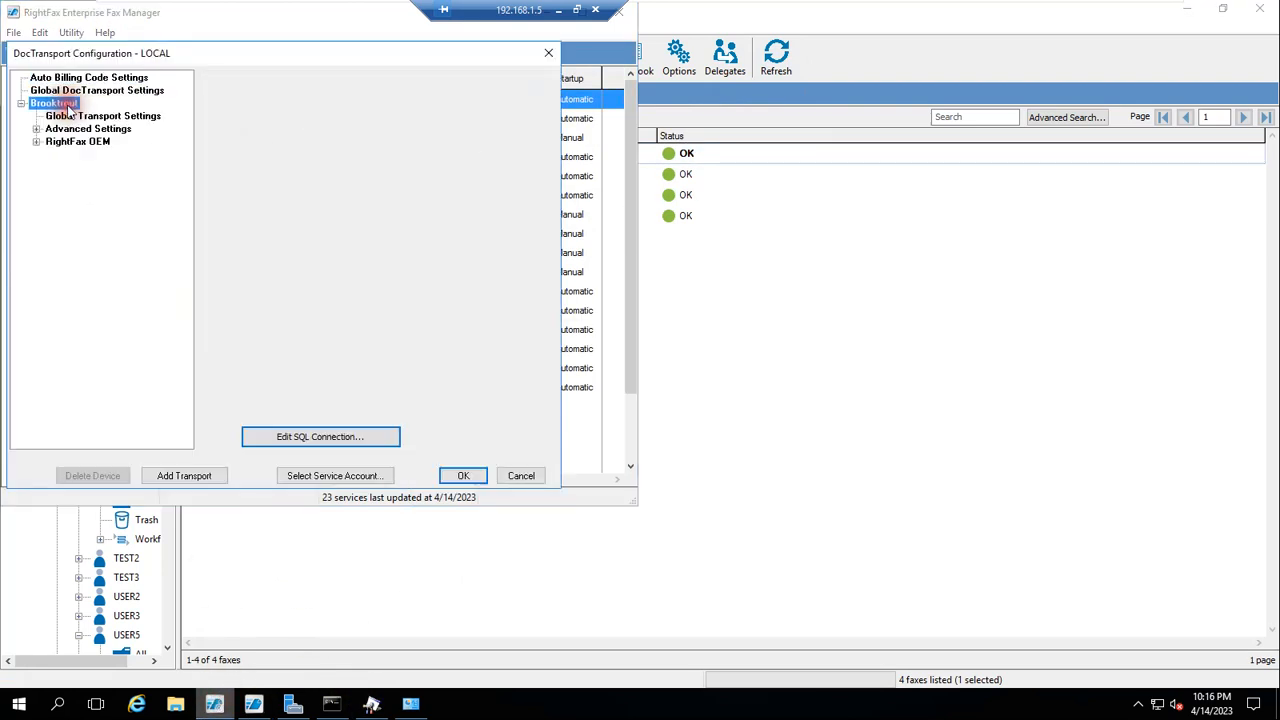
double_click(100, 141)
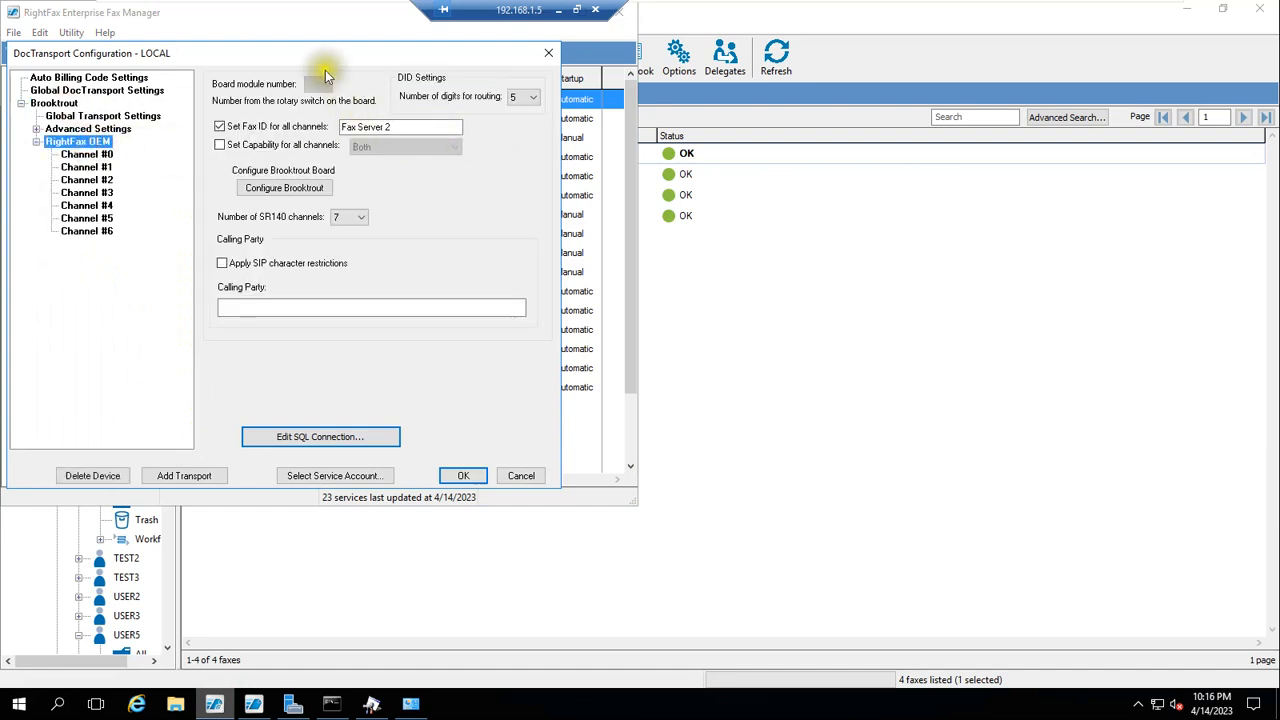
left_click_drag(318, 60, 546, 106)
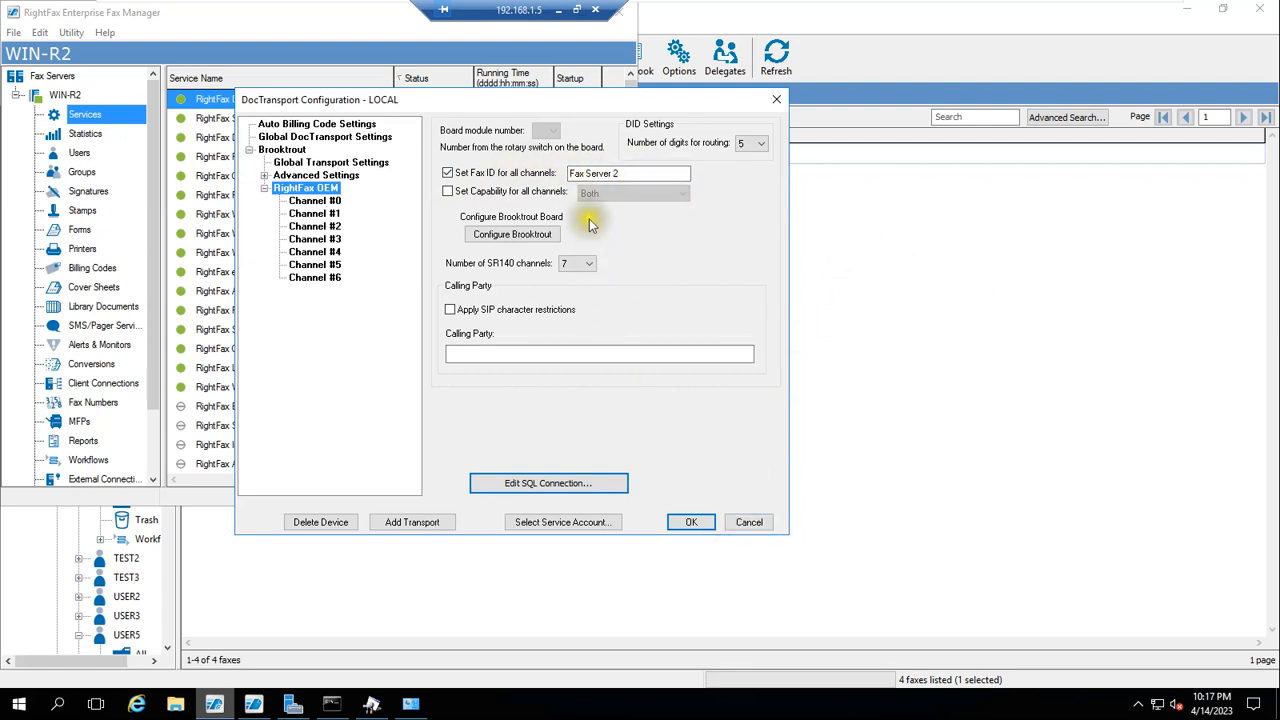
left_click(667, 173)
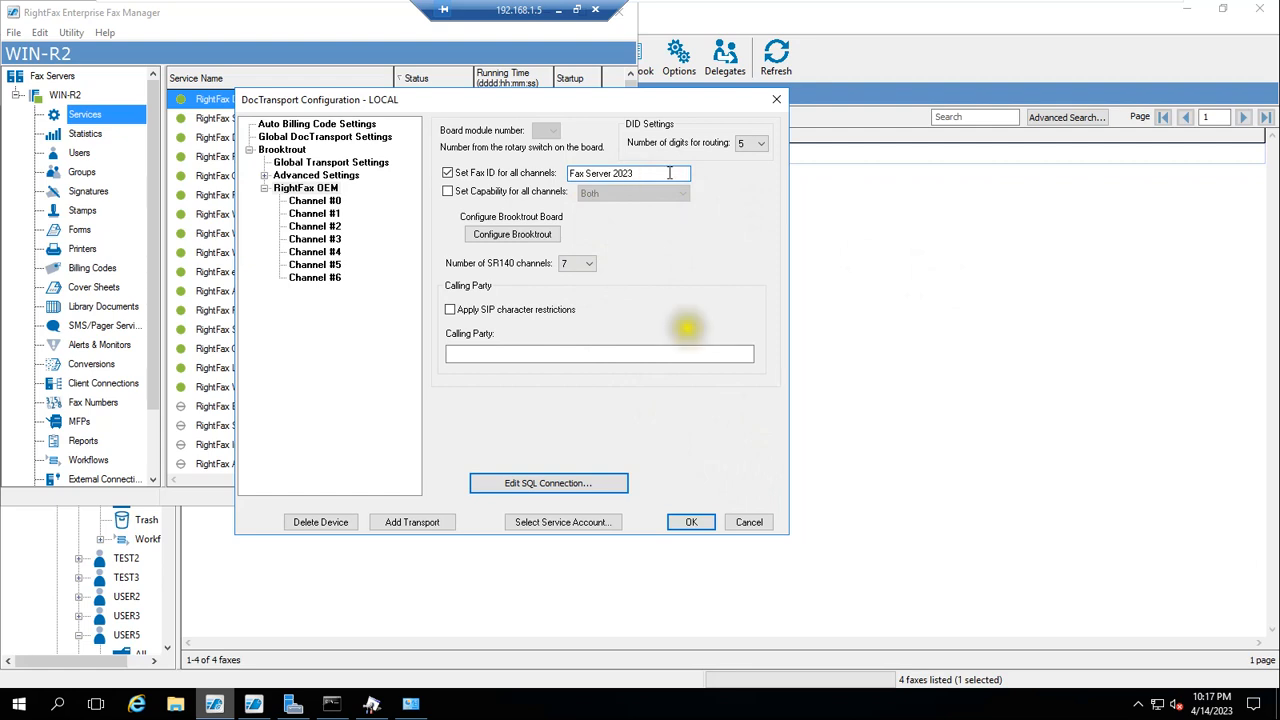
left_click(691, 524)
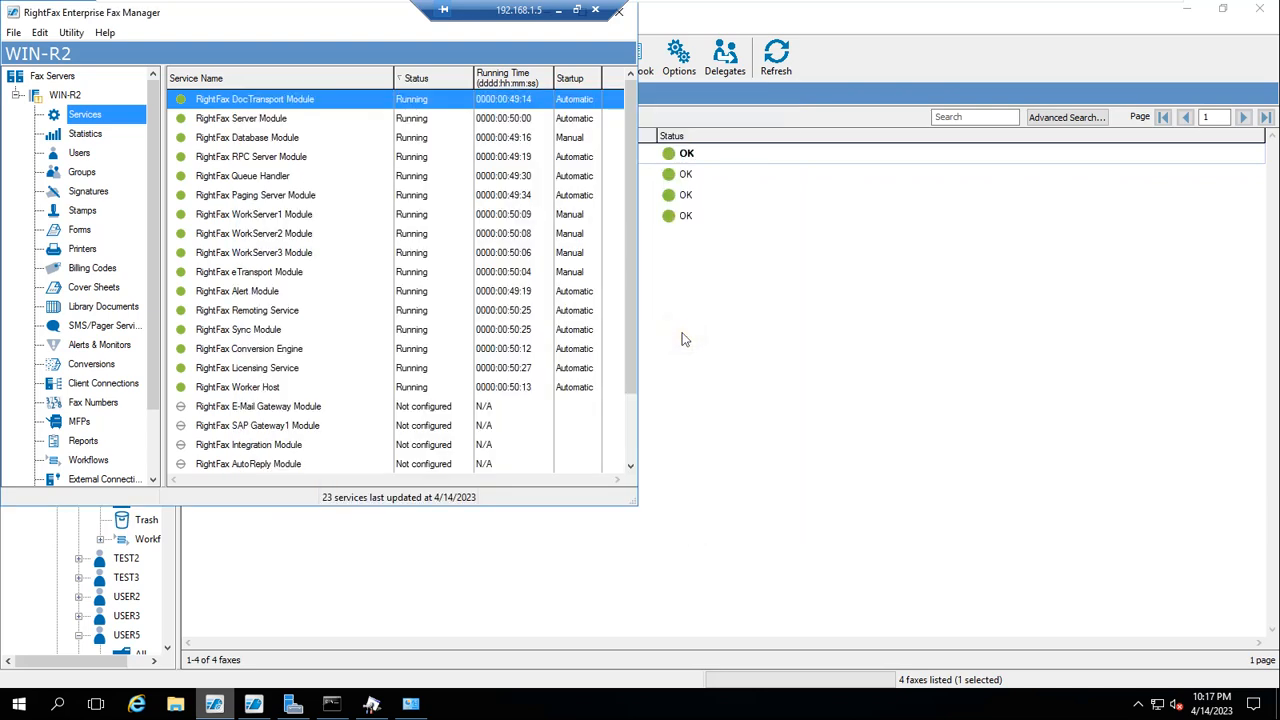
- Return to WIN-R2's FaxUtil to view the sender's fax ID, and switch to the AD machine to refresh WIN-1's list of all faxes
left_click(786, 363)
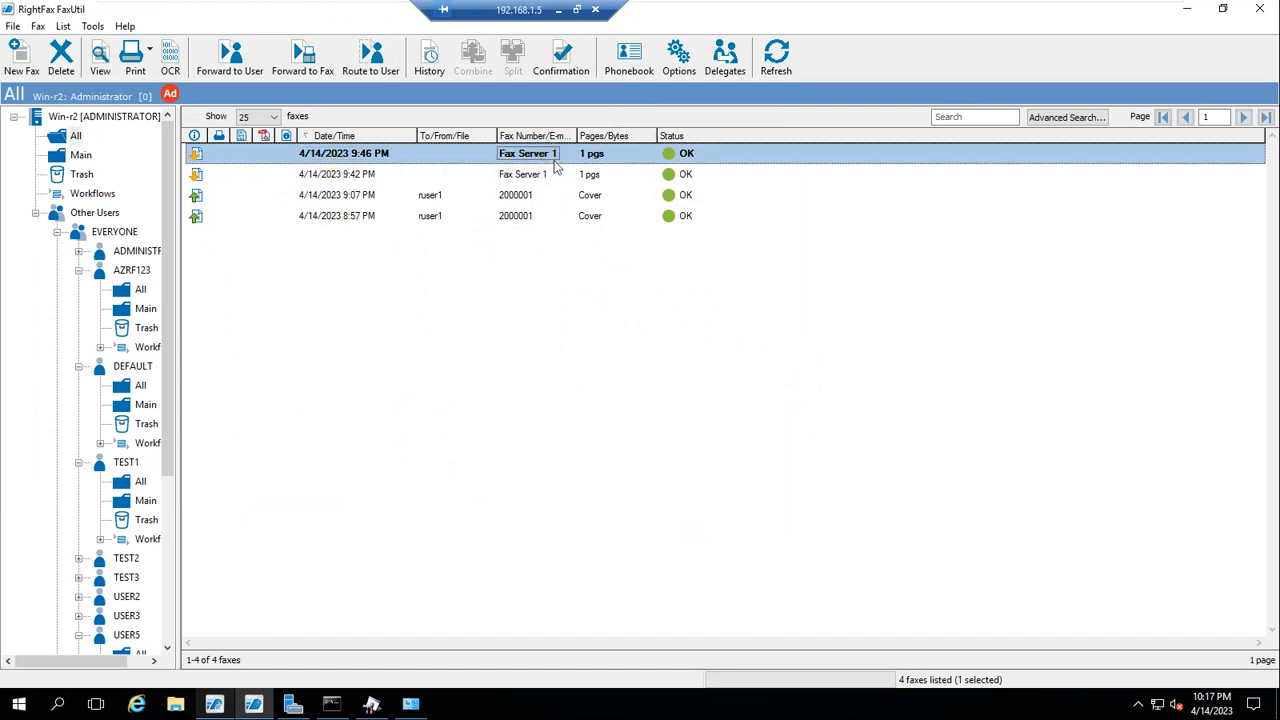
mouse_move(789, 10)
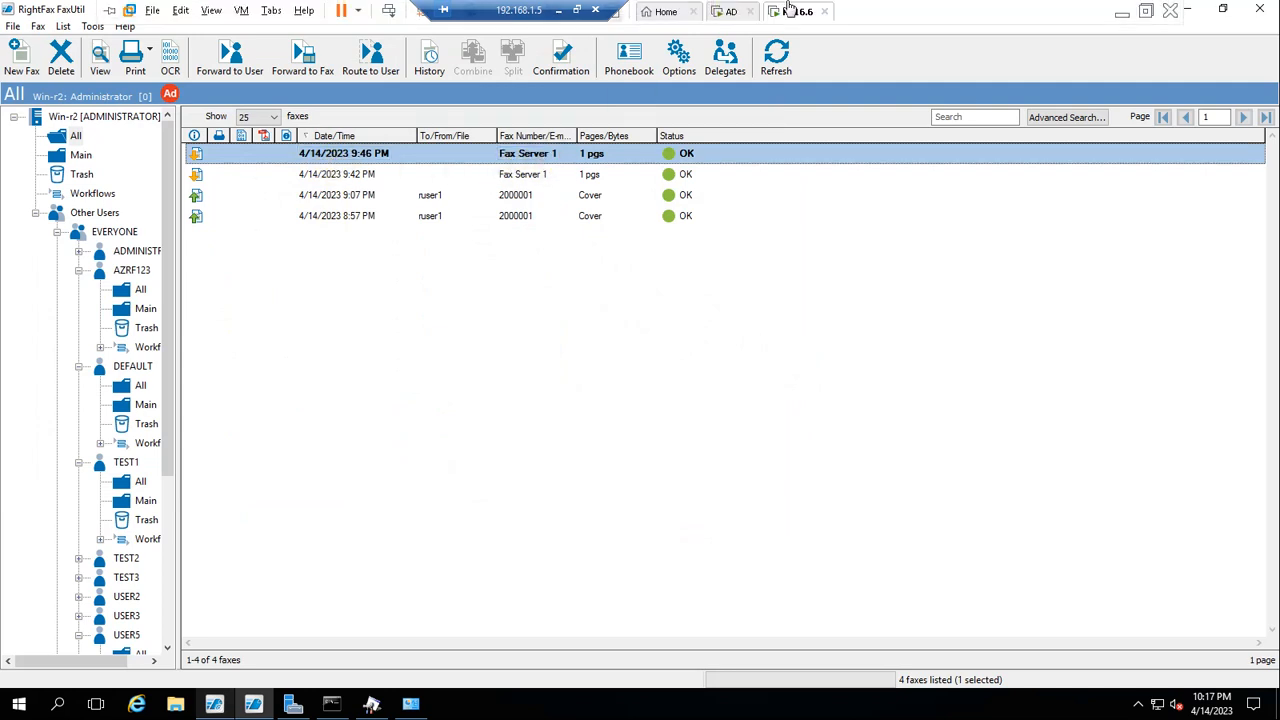
left_click(727, 12)
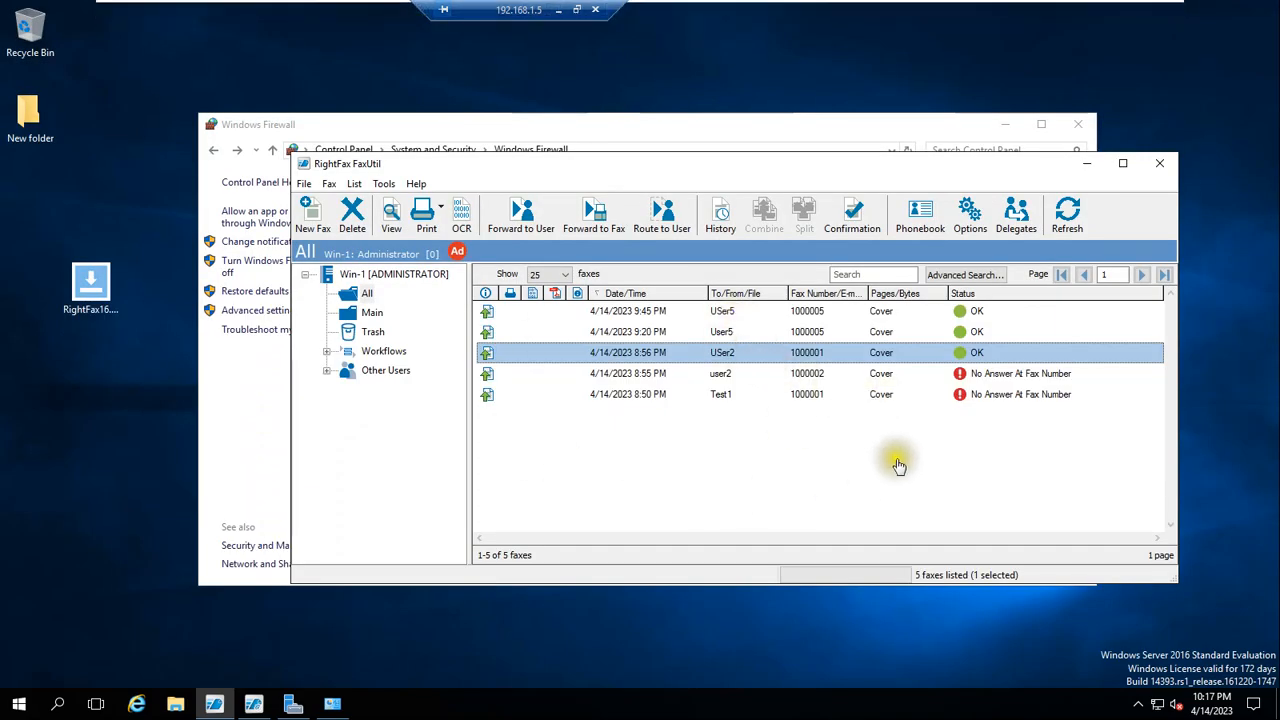
left_click(352, 296)
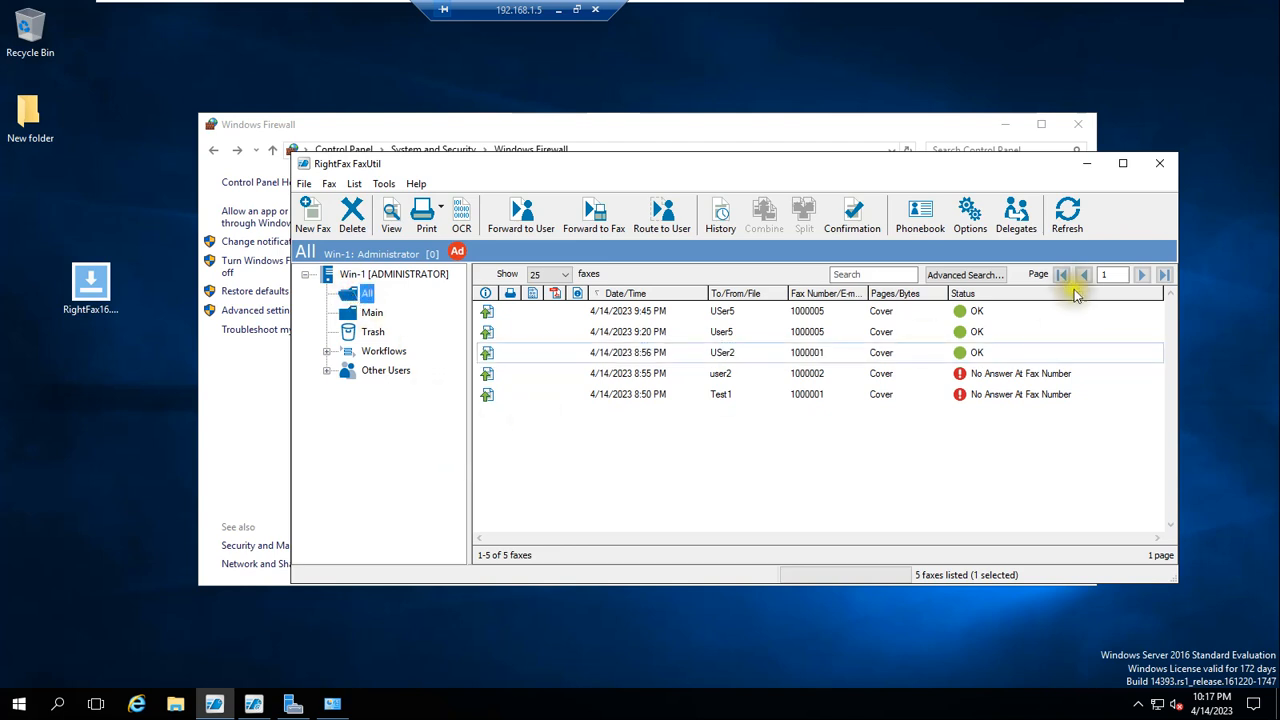
left_click(1065, 228)
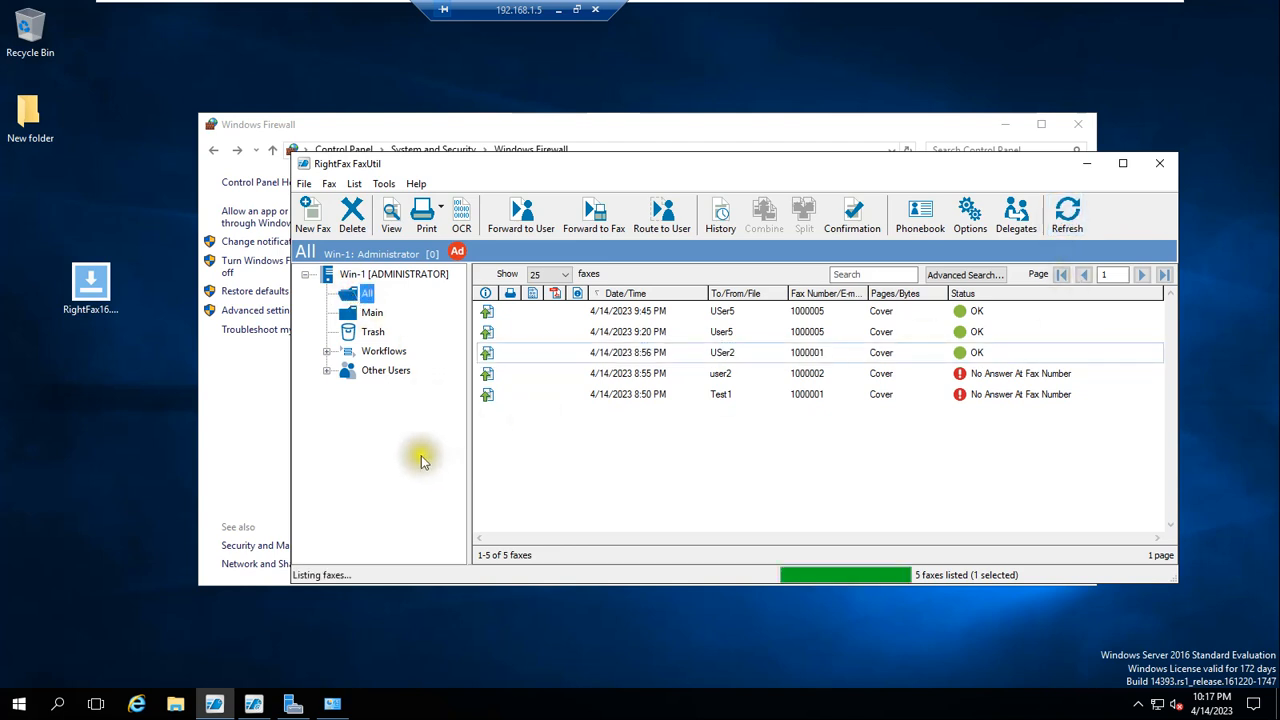
- Maximize FaxUtil on WIN-1 and examine the received fax in the All folder of RUSER2 under the EVERYONE group
left_click(349, 392)
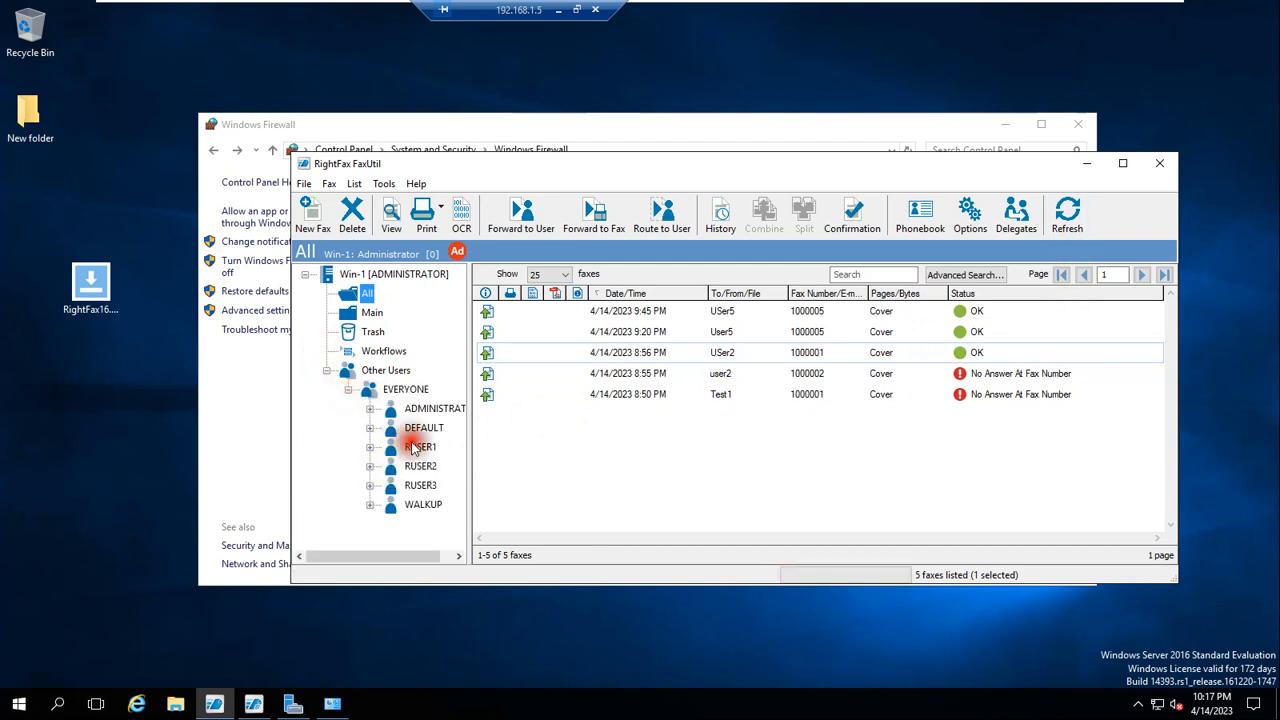
left_click(412, 447)
left_click(370, 466)
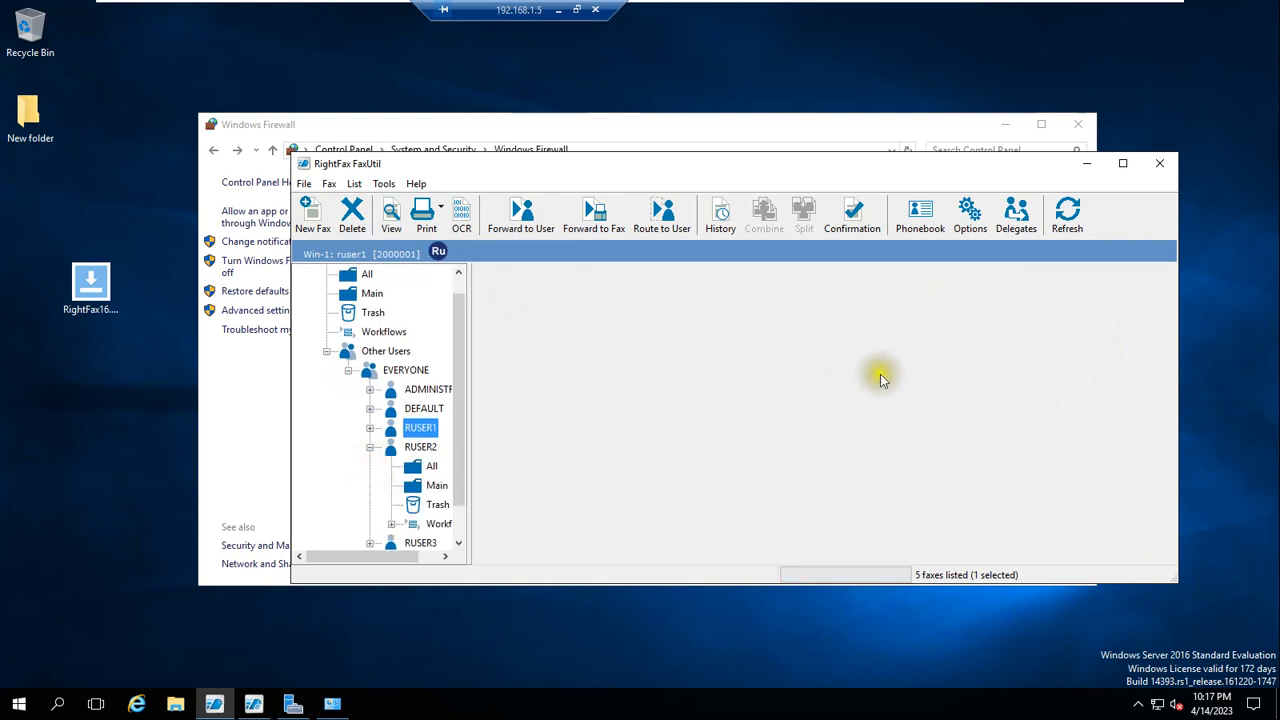
left_click(1122, 163)
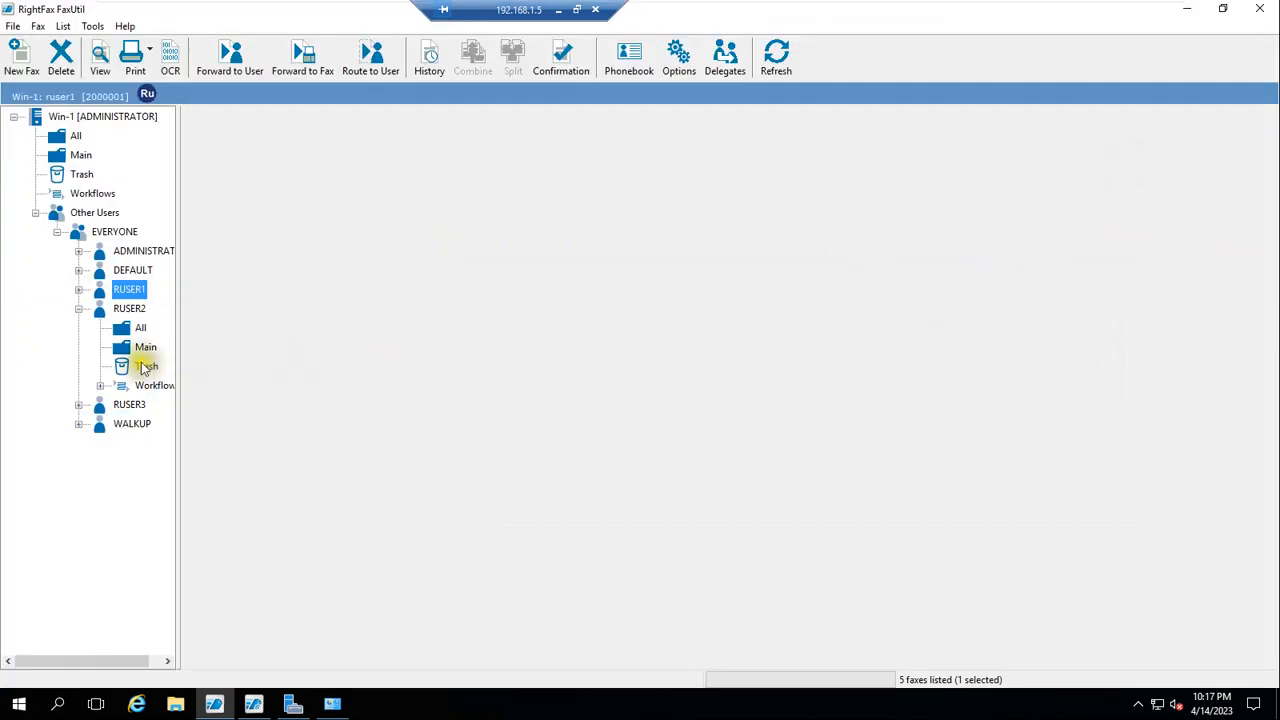
left_click(140, 328)
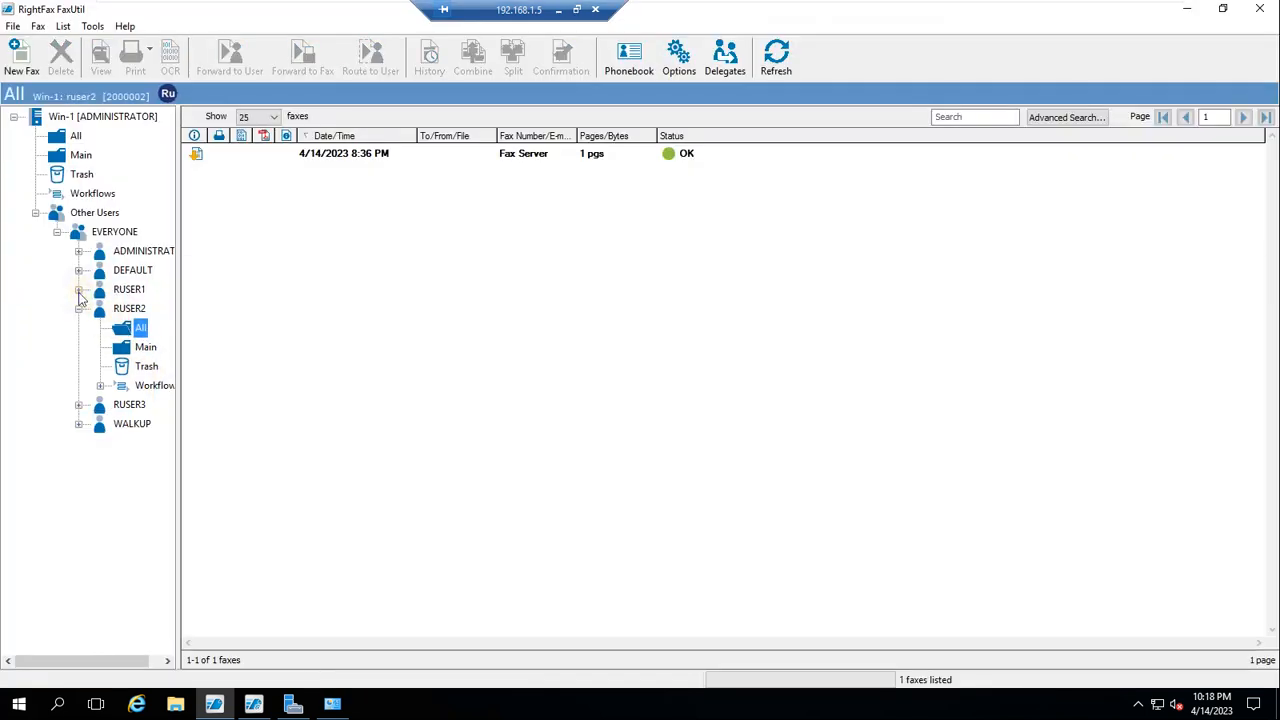
left_click(531, 166)
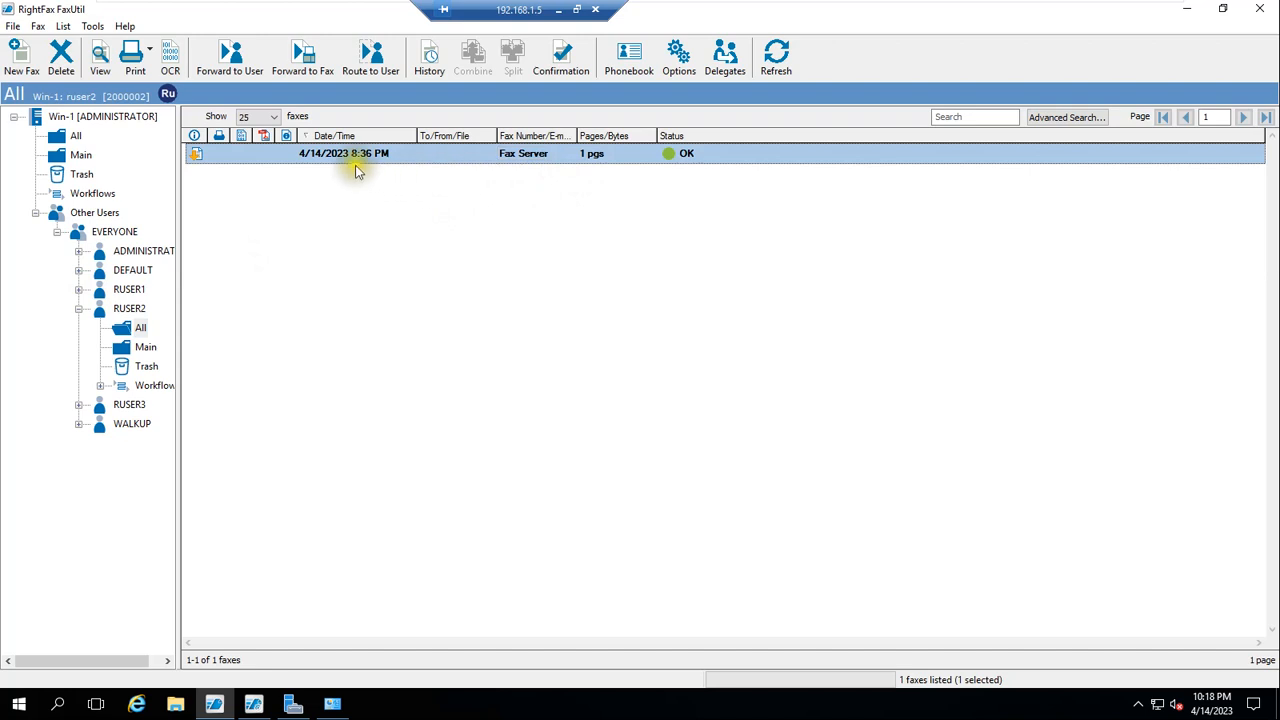
- Show the All folder of RUSER1 and inspect the sender IDs of its two received faxes
left_click(79, 289)
left_click(134, 308)
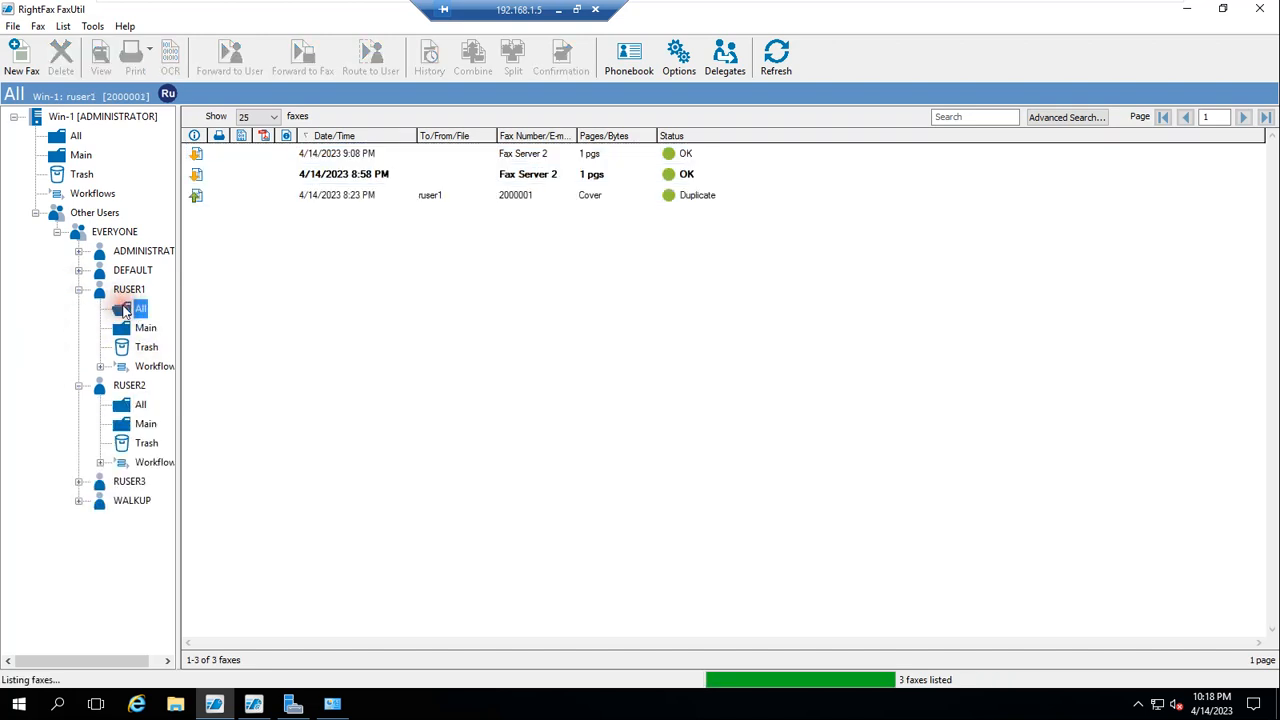
left_click(538, 176)
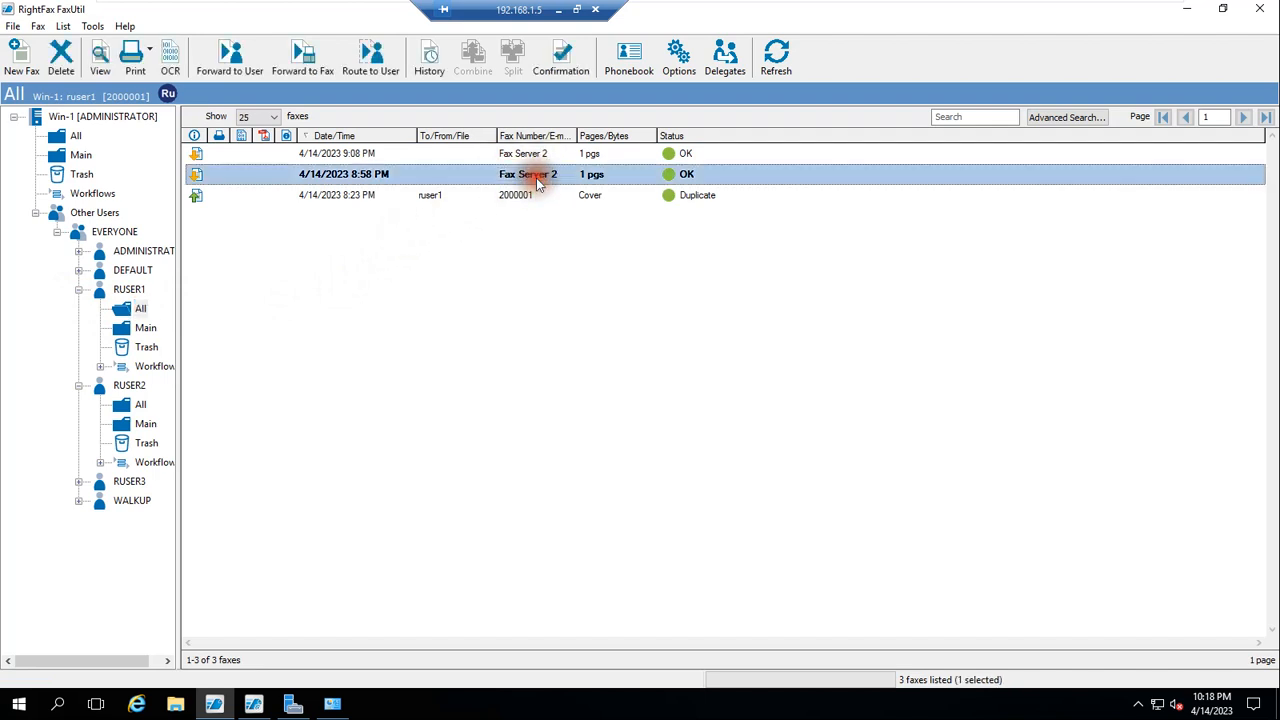
left_click(528, 155)
left_click(532, 175)
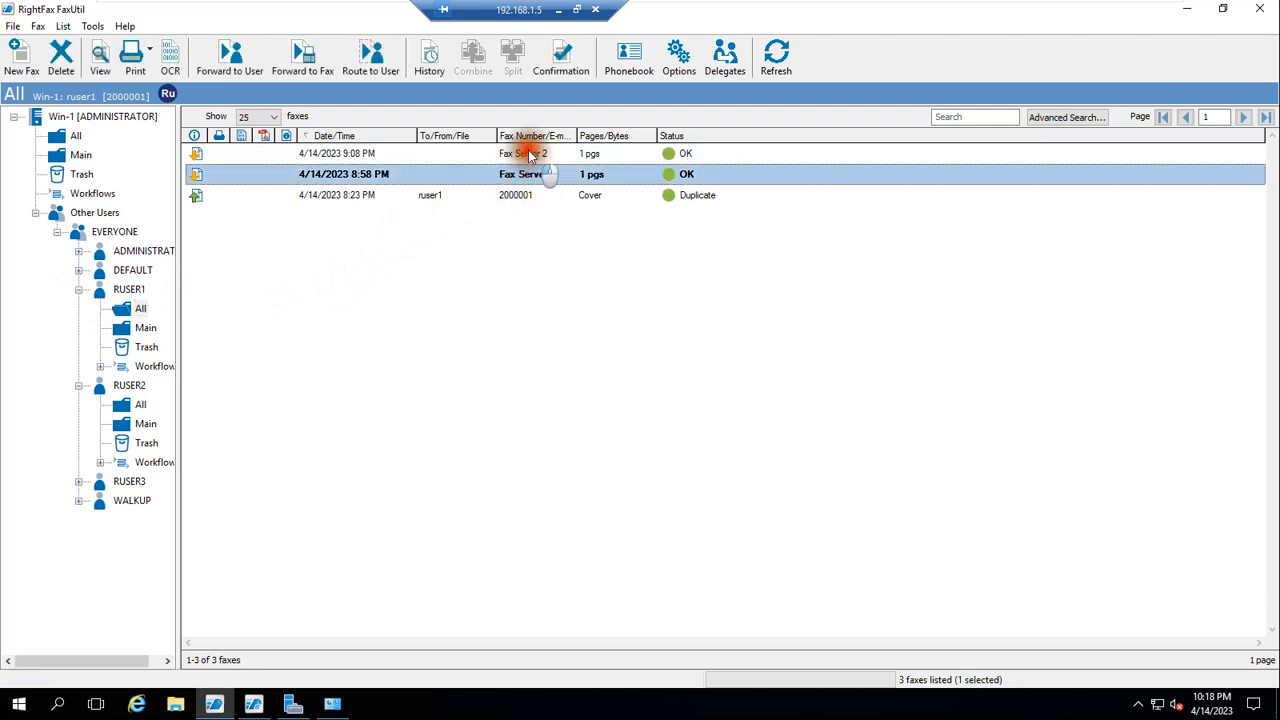
left_click(530, 155)
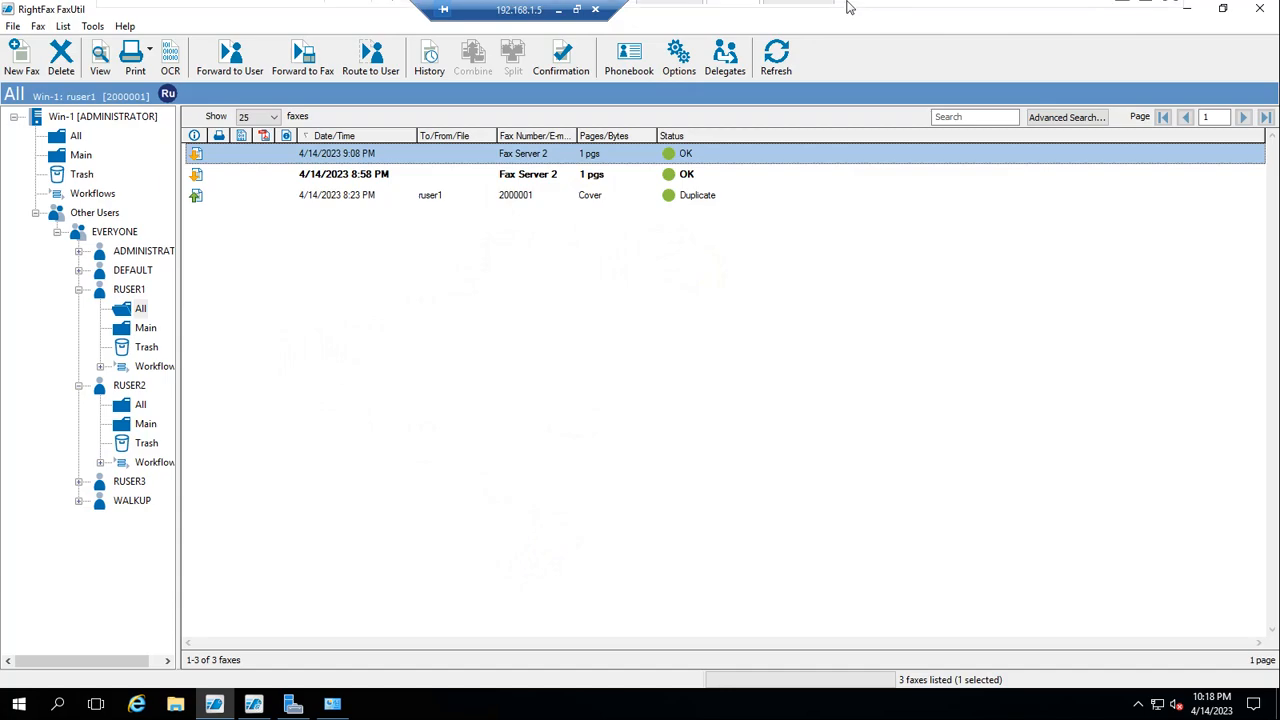
- Switch to the WIN-R2 machine, log in to its Enterprise Fax Manager and show the fax numbers list in the maximized window
left_click(797, 12)
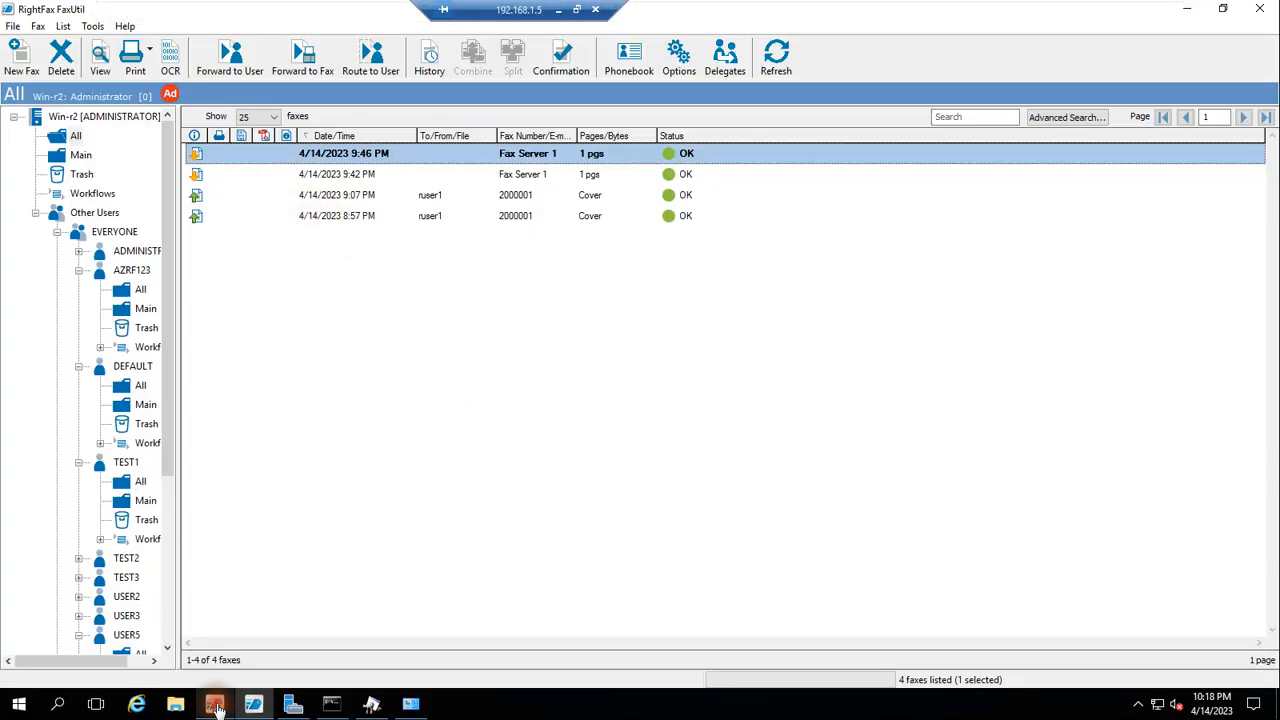
left_click(215, 705)
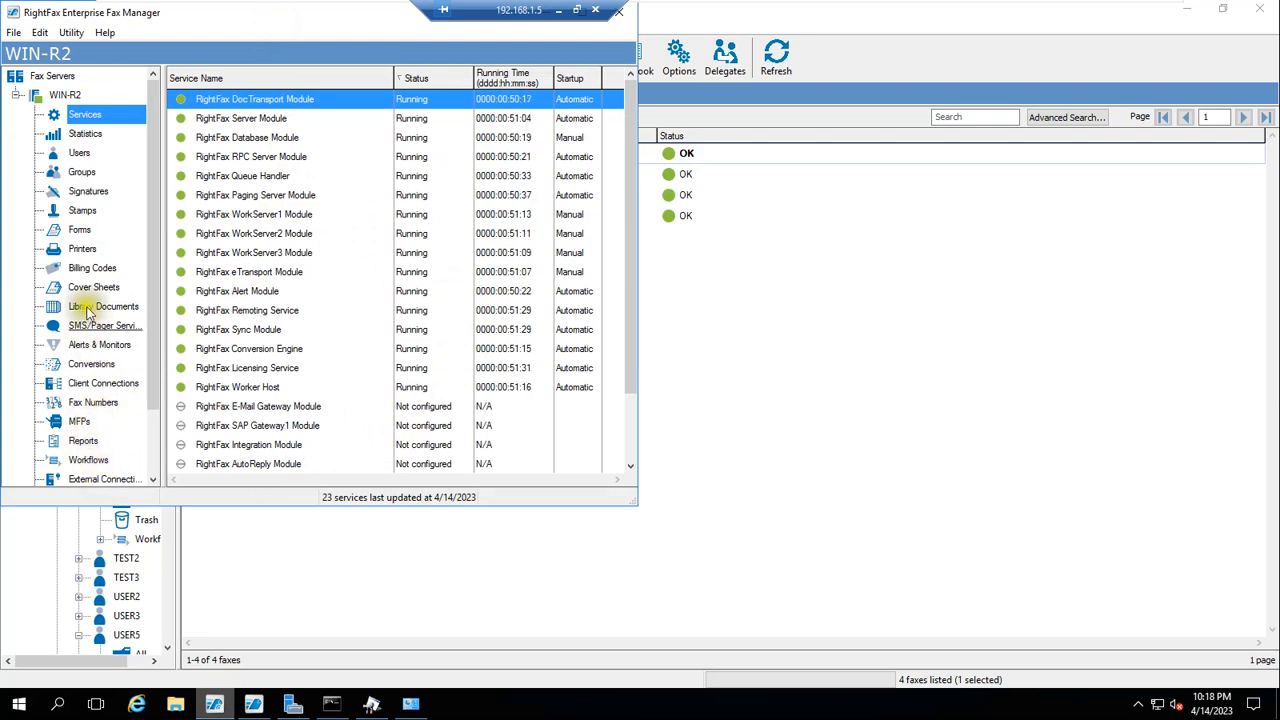
left_click(94, 406)
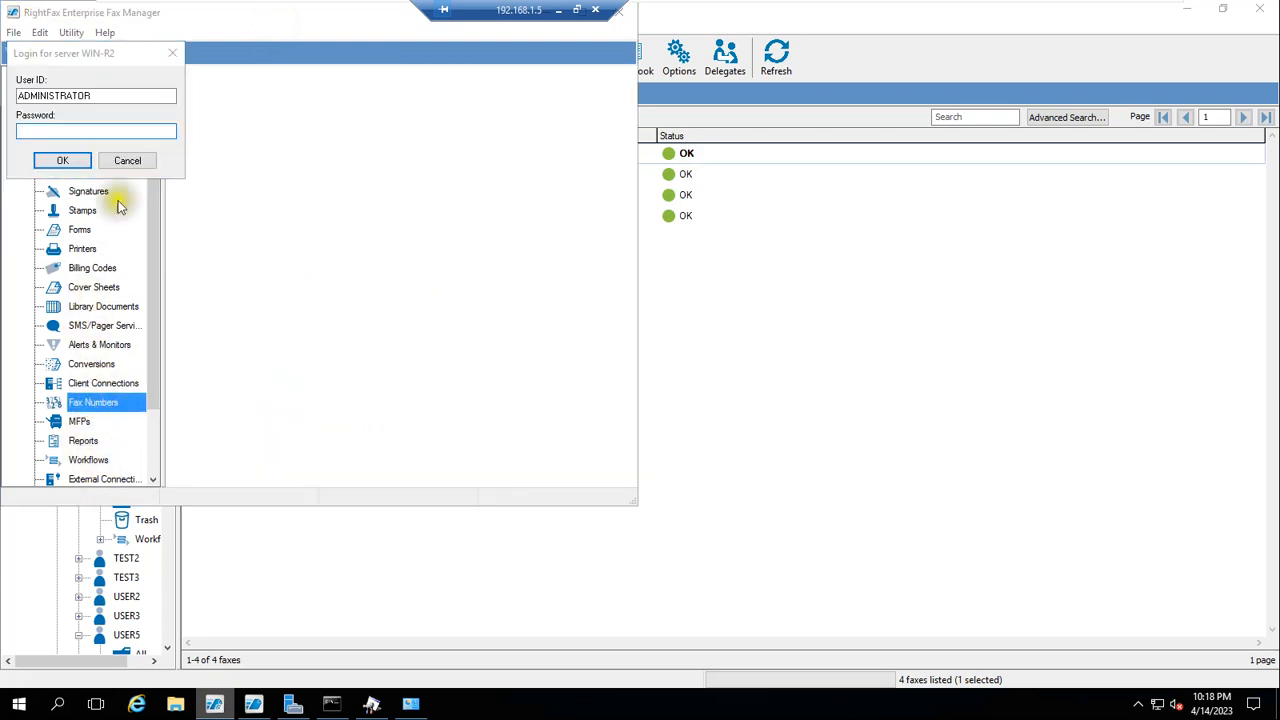
left_click(64, 157)
double_click(252, 16)
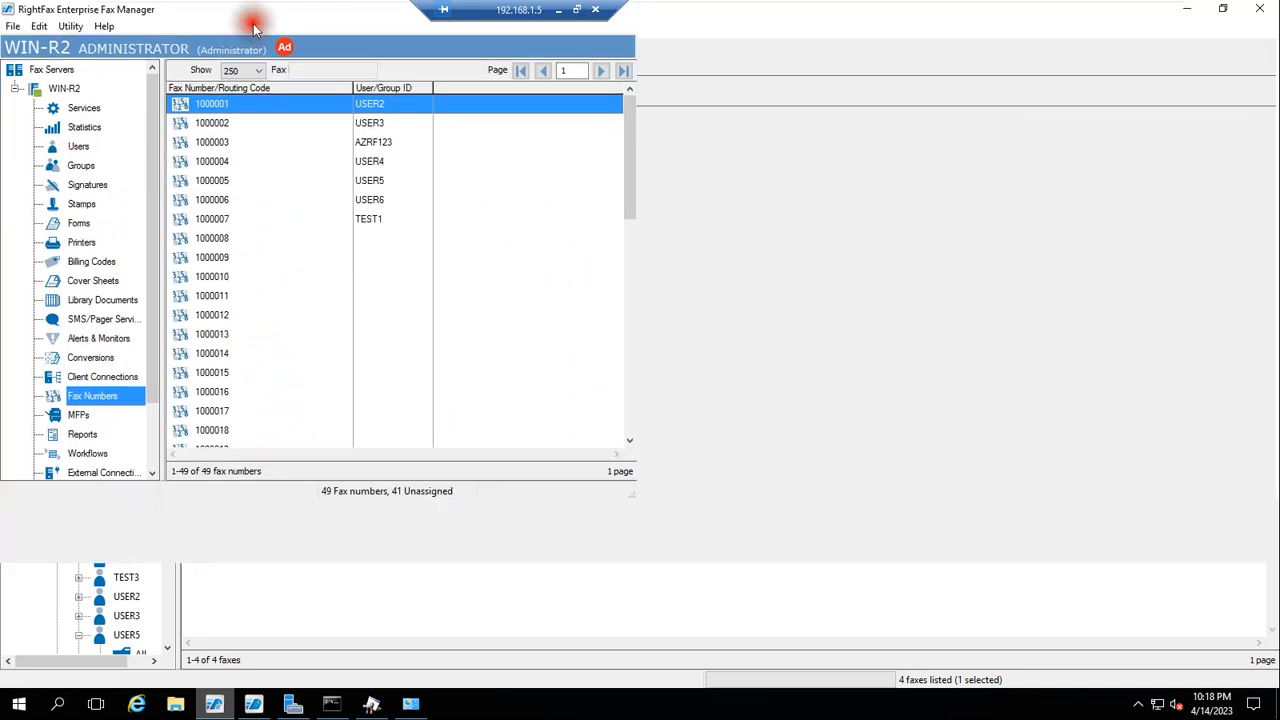
left_click_drag(560, 13, 570, 13)
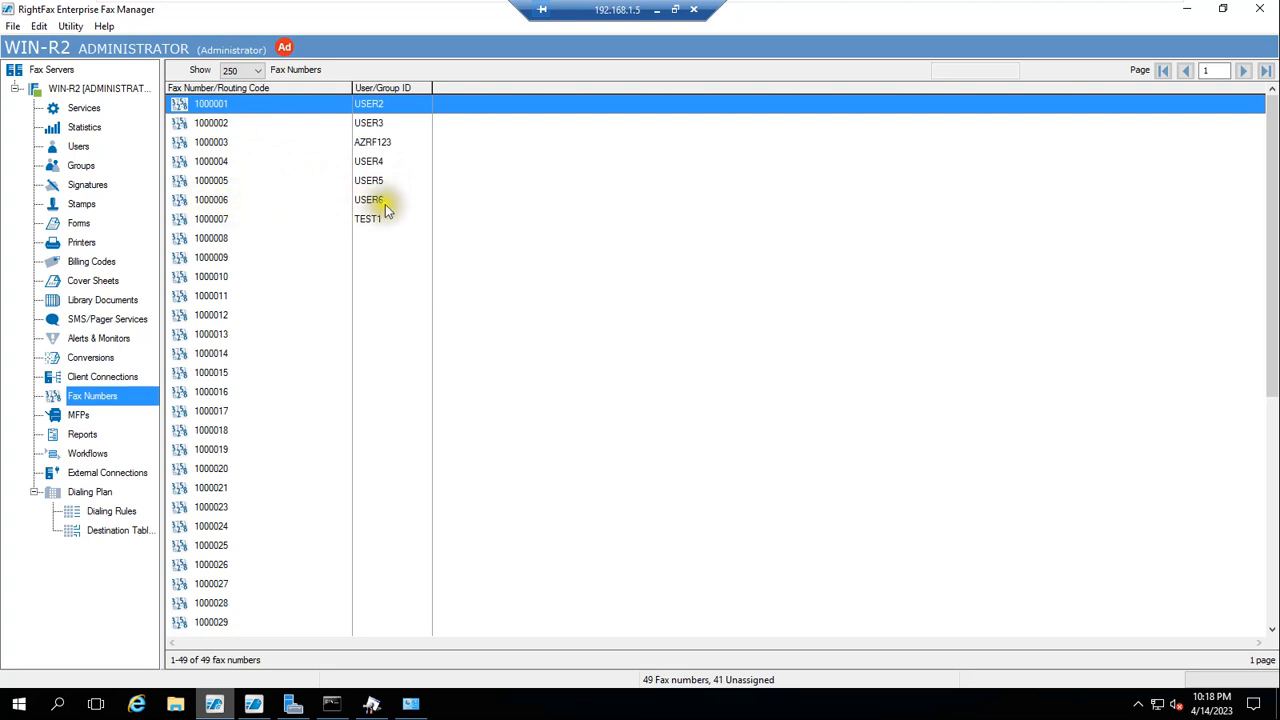
- Show the users list on WIN-R2 and open the settings of USER6
left_click(76, 146)
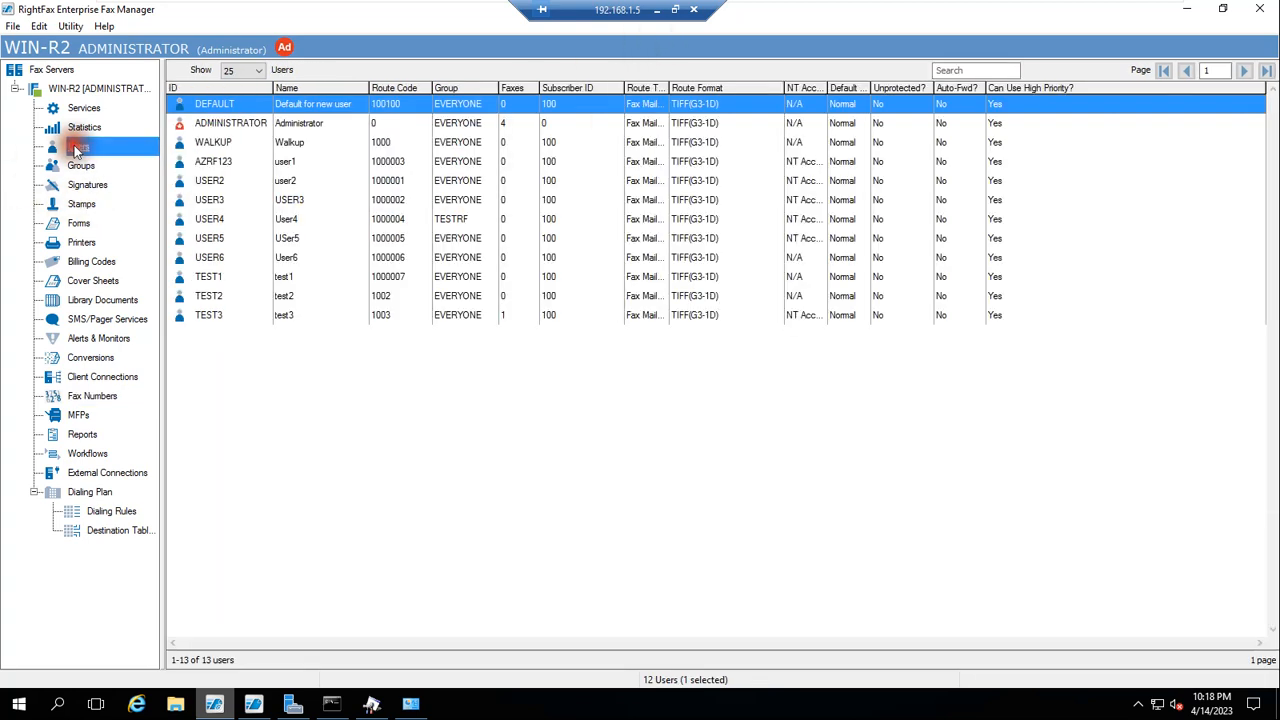
left_click(206, 260)
double_click(285, 262)
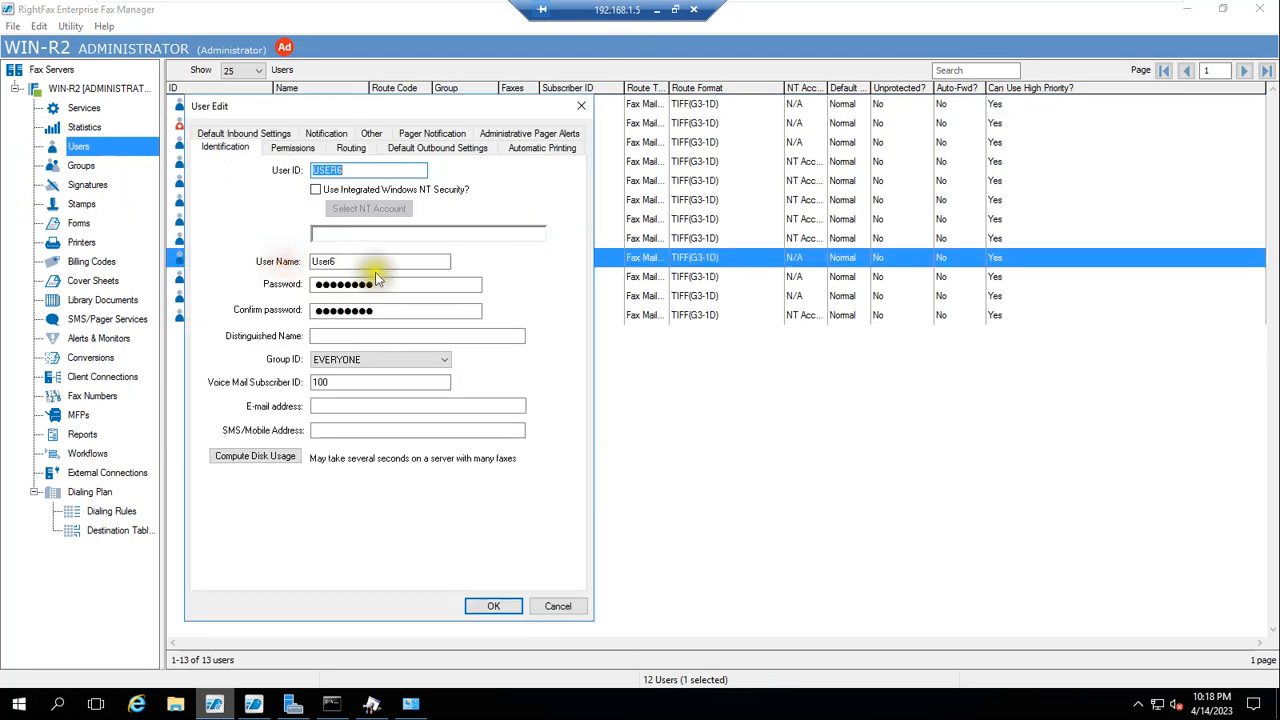
- Try to link USER6 to the NT account USER6 in the WIN-R2 domain through Integrated Windows NT Security, and discard the changes
left_click(315, 189)
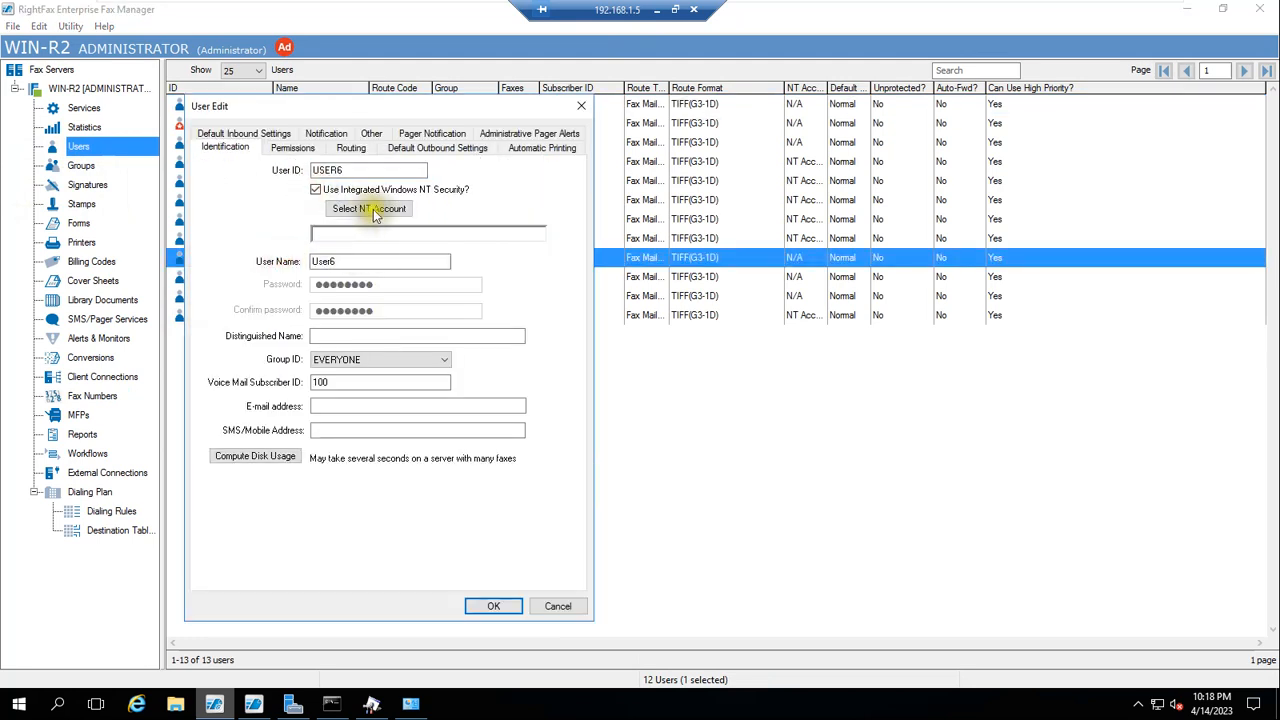
left_click(373, 212)
left_click(325, 358)
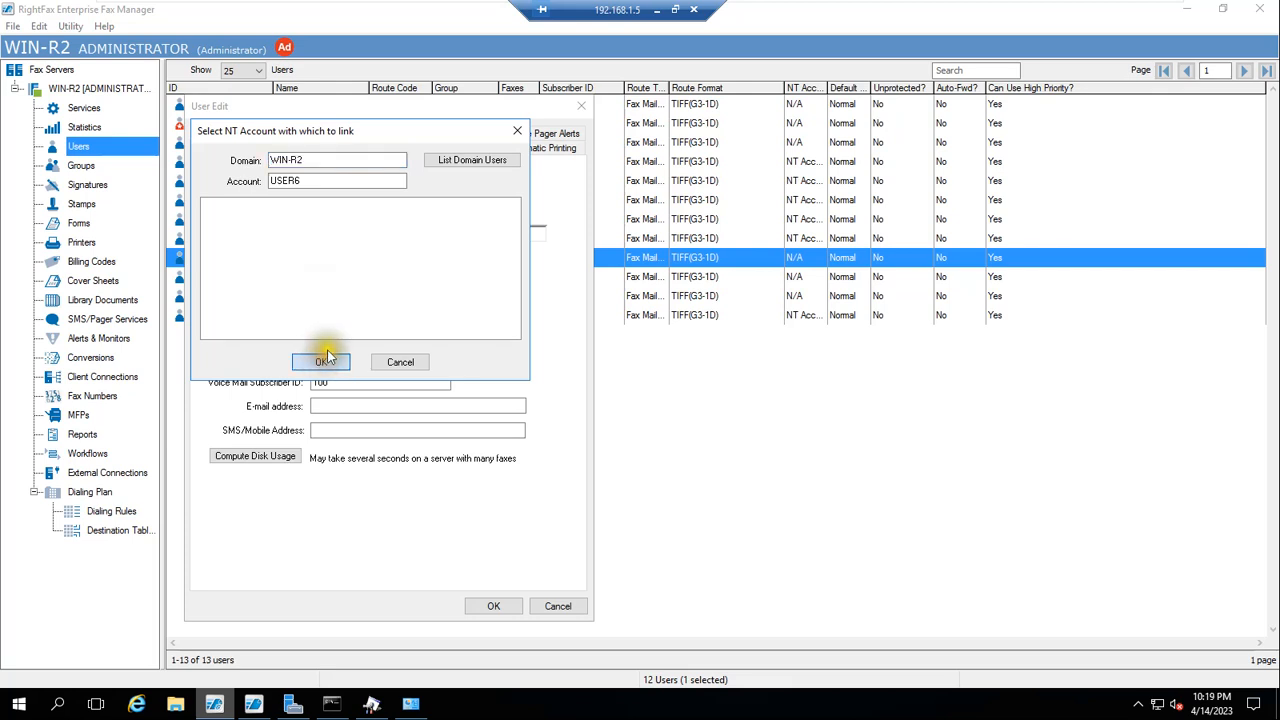
left_click(328, 360)
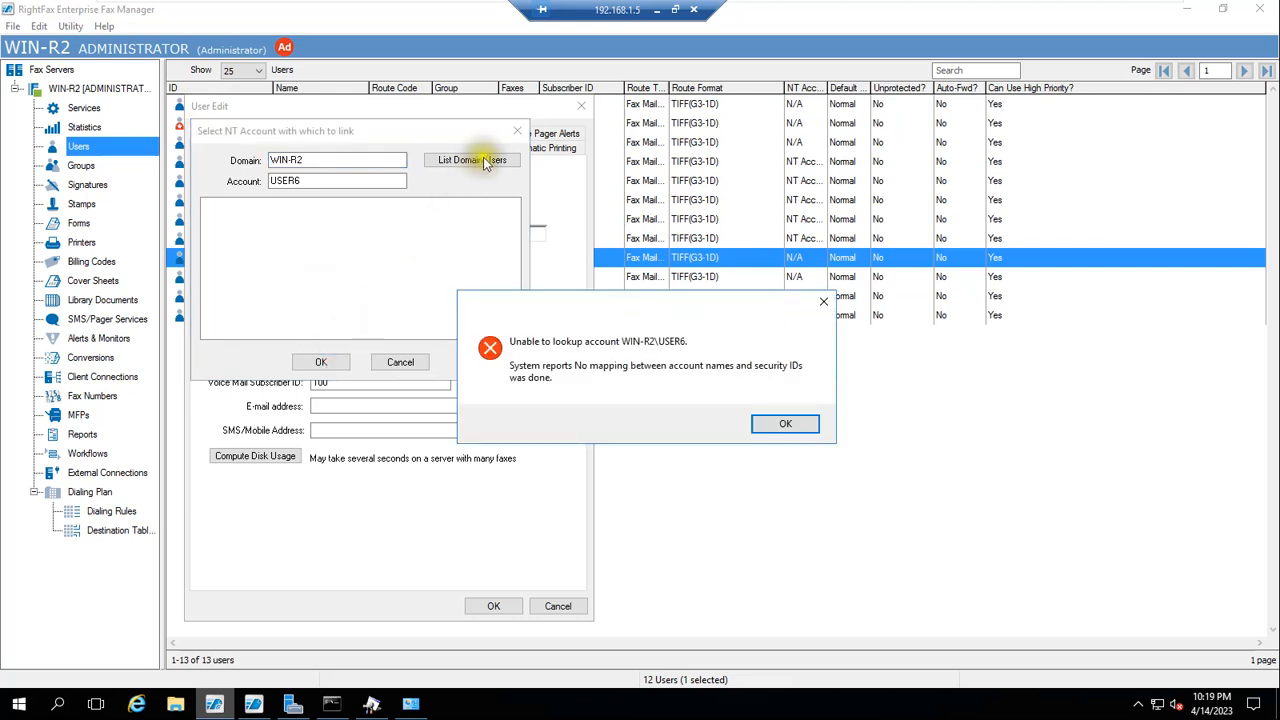
left_click(785, 424)
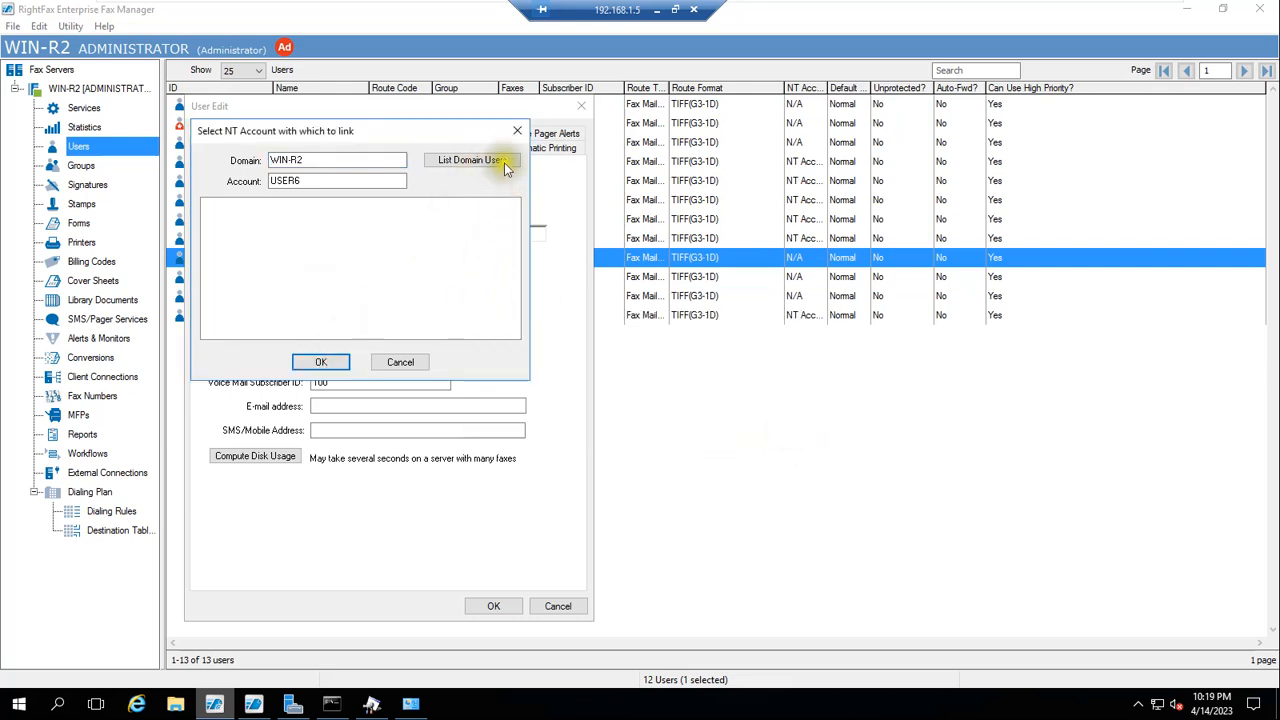
left_click(517, 131)
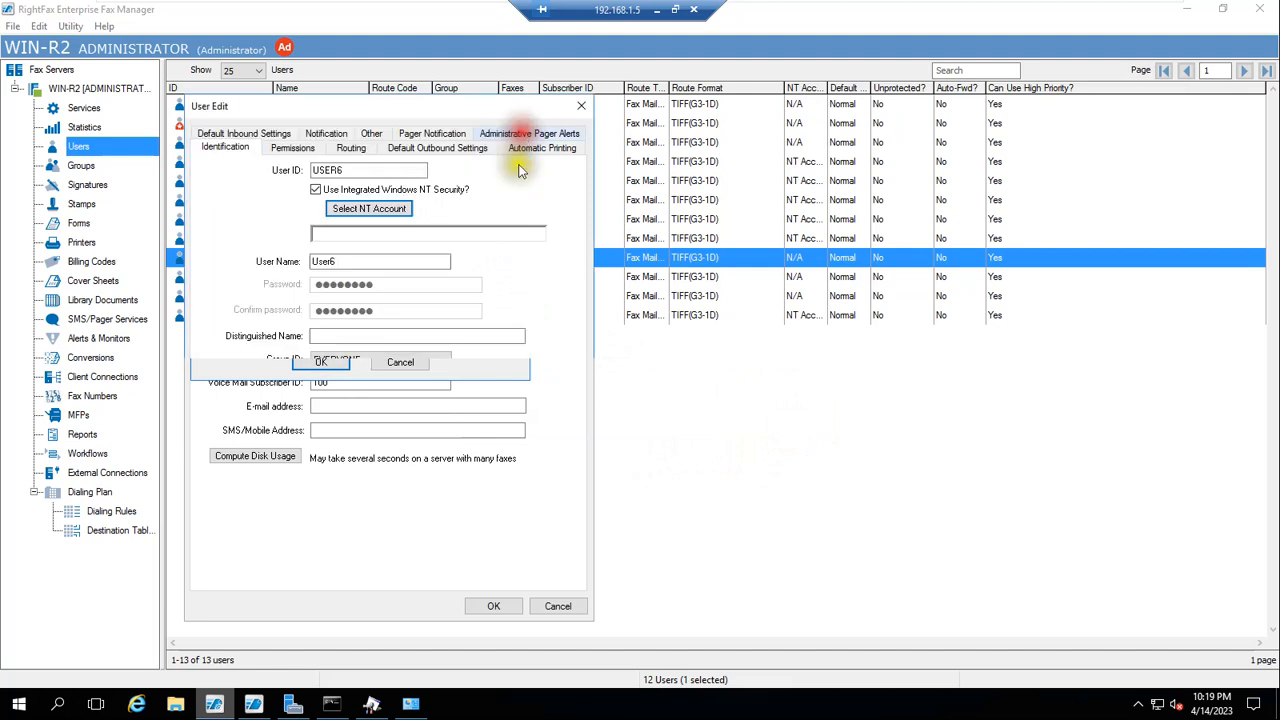
left_click(316, 191)
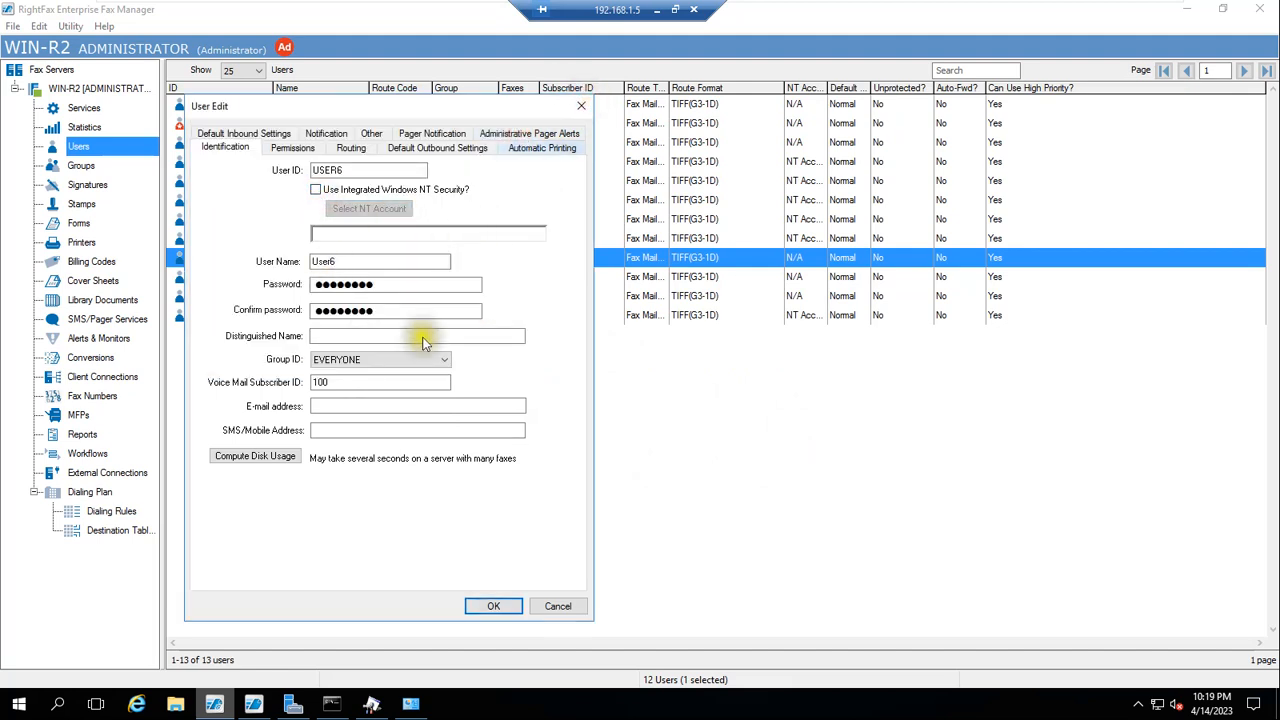
left_click(559, 605)
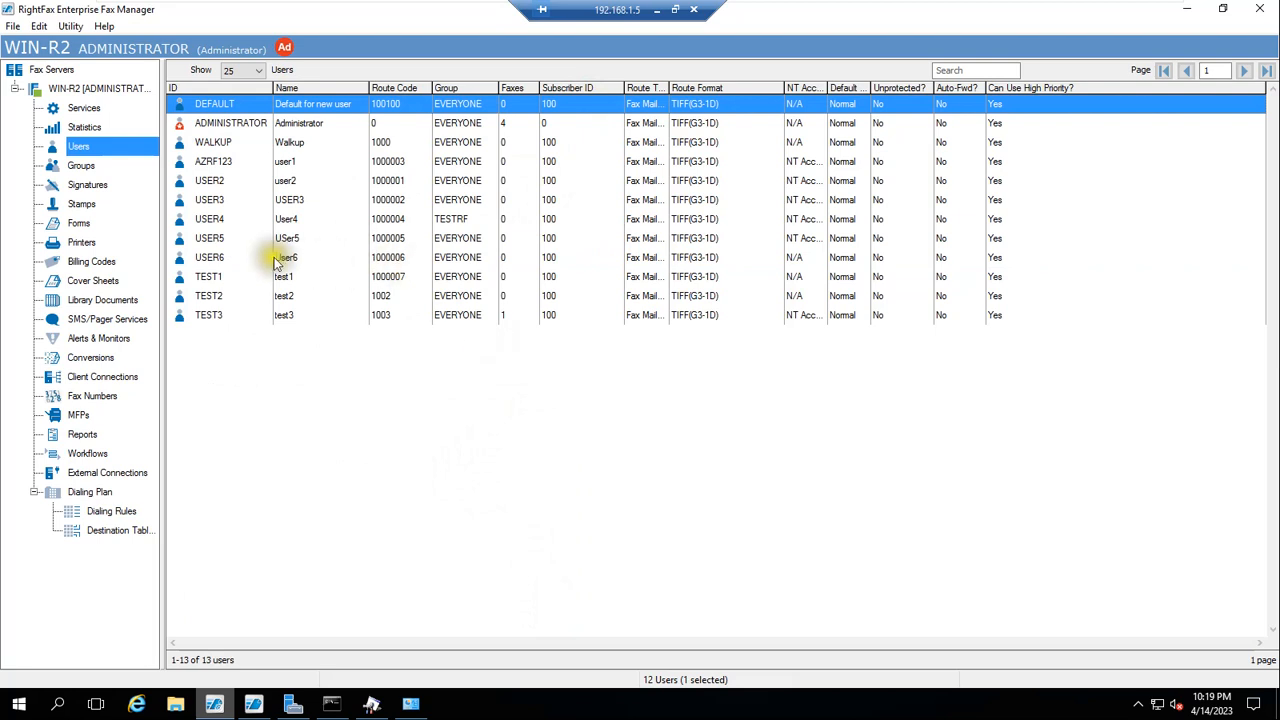
- Open the identification settings of TEST1 to check its Windows NT security option, and close them without changes
left_click(204, 280, "shift")
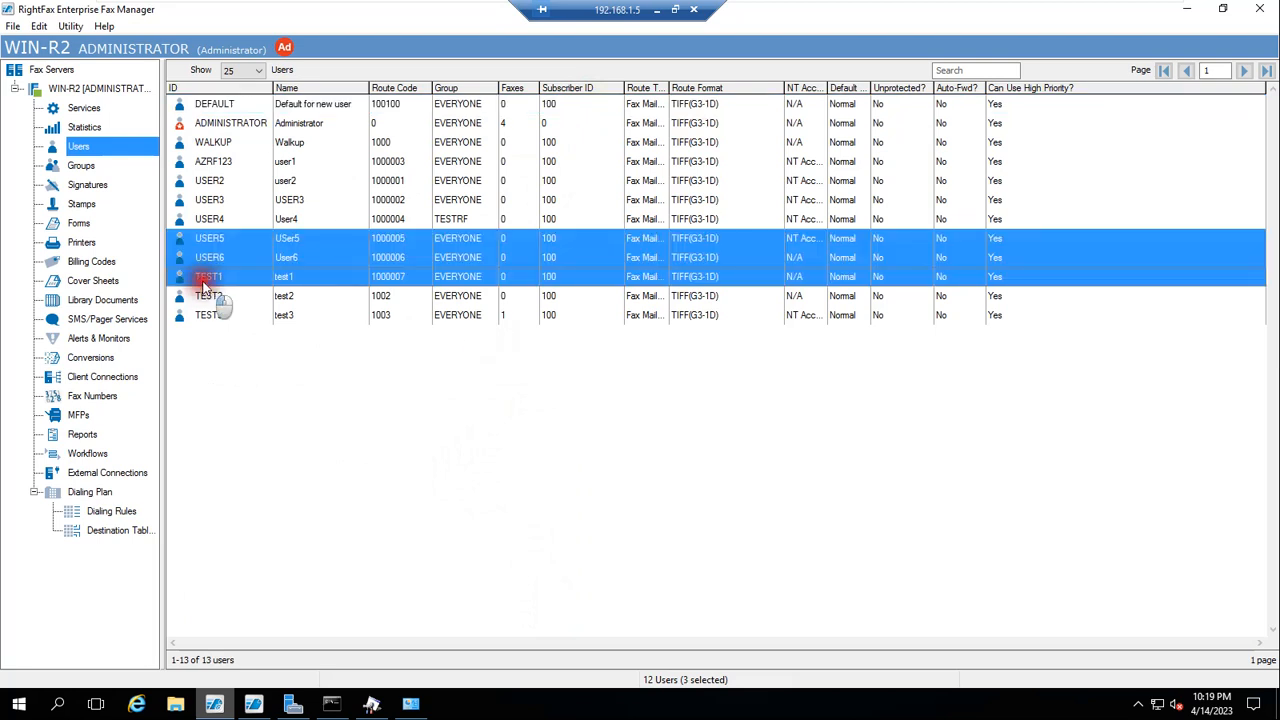
double_click(204, 282)
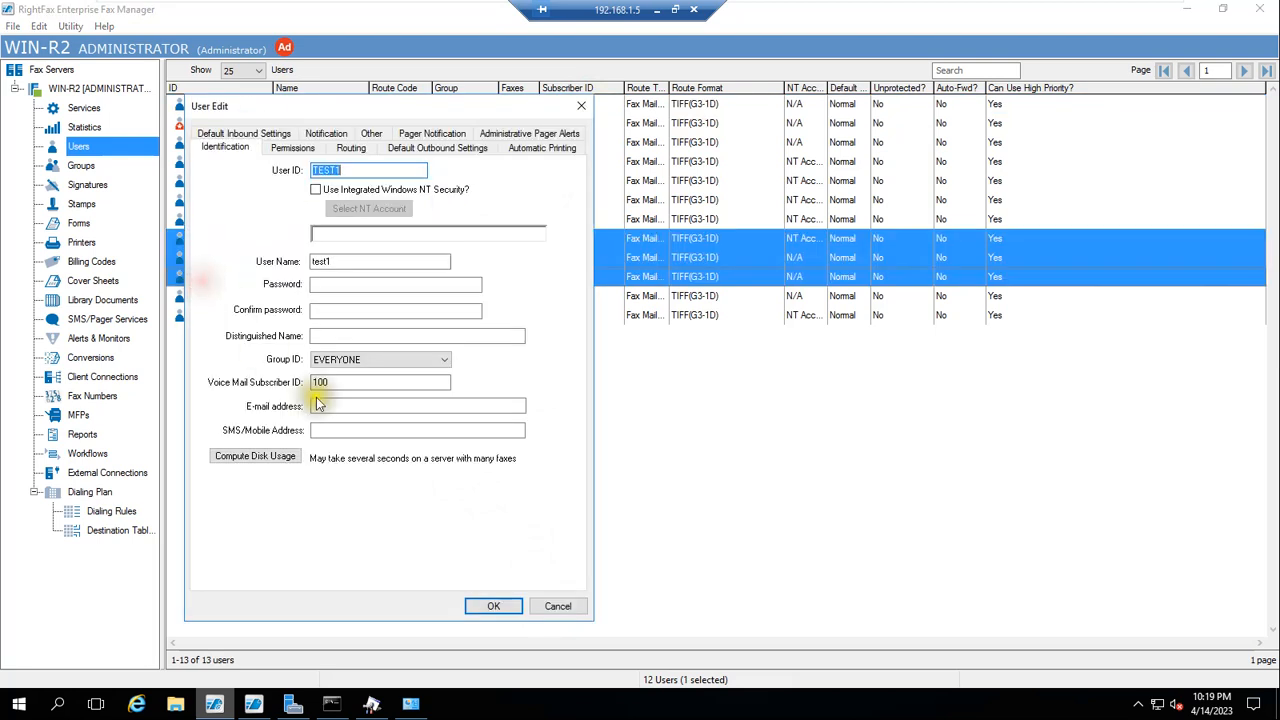
left_click(559, 605)
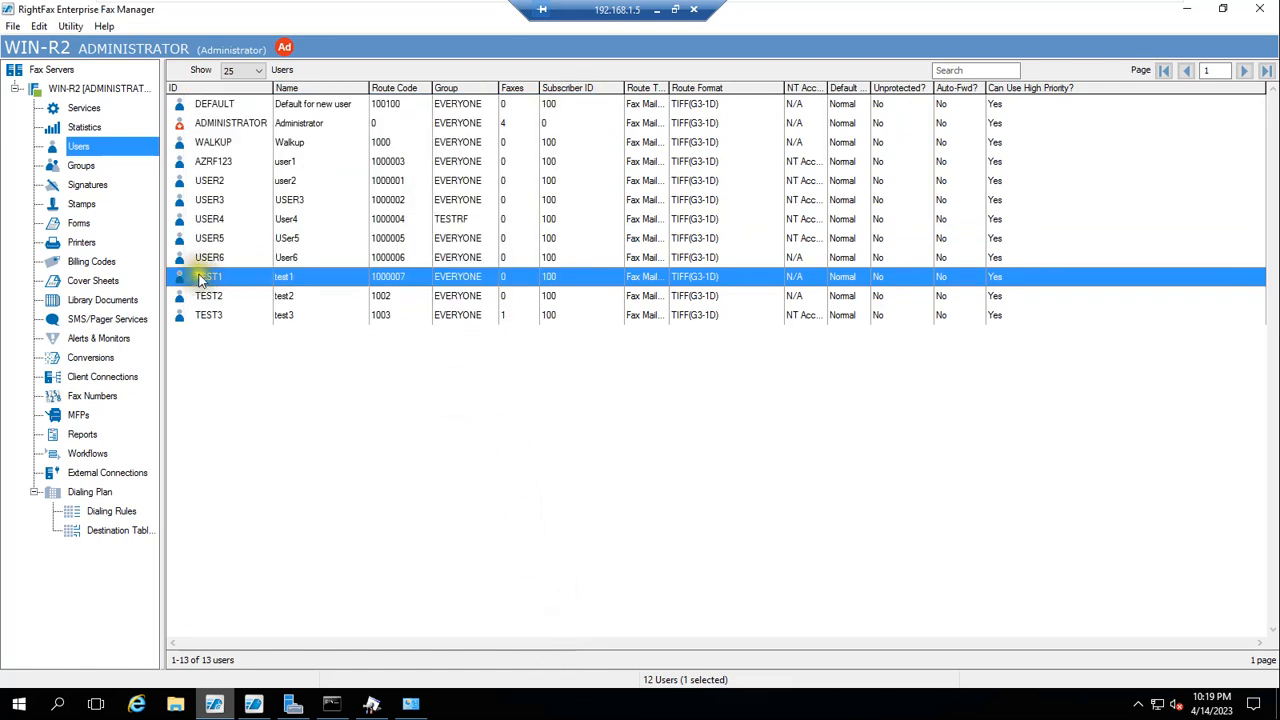
- Open the settings of USER4 and show its fax routing settings
left_click(209, 220)
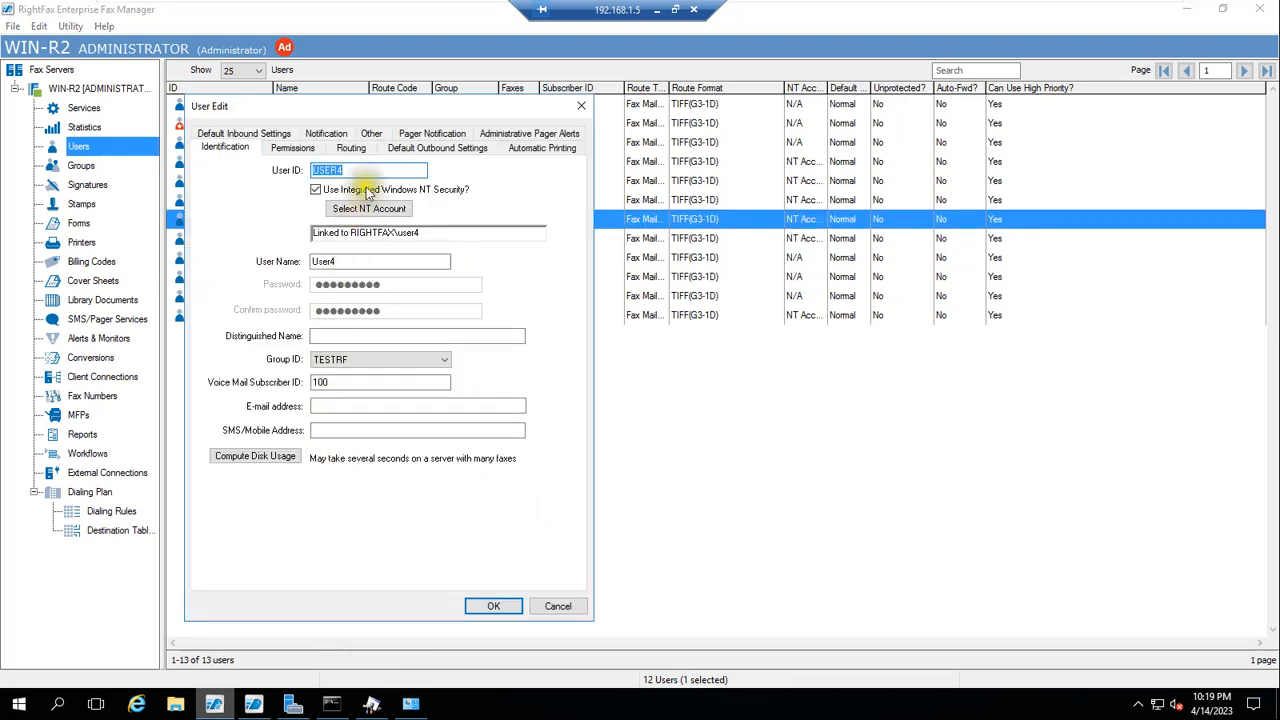
left_click(360, 149)
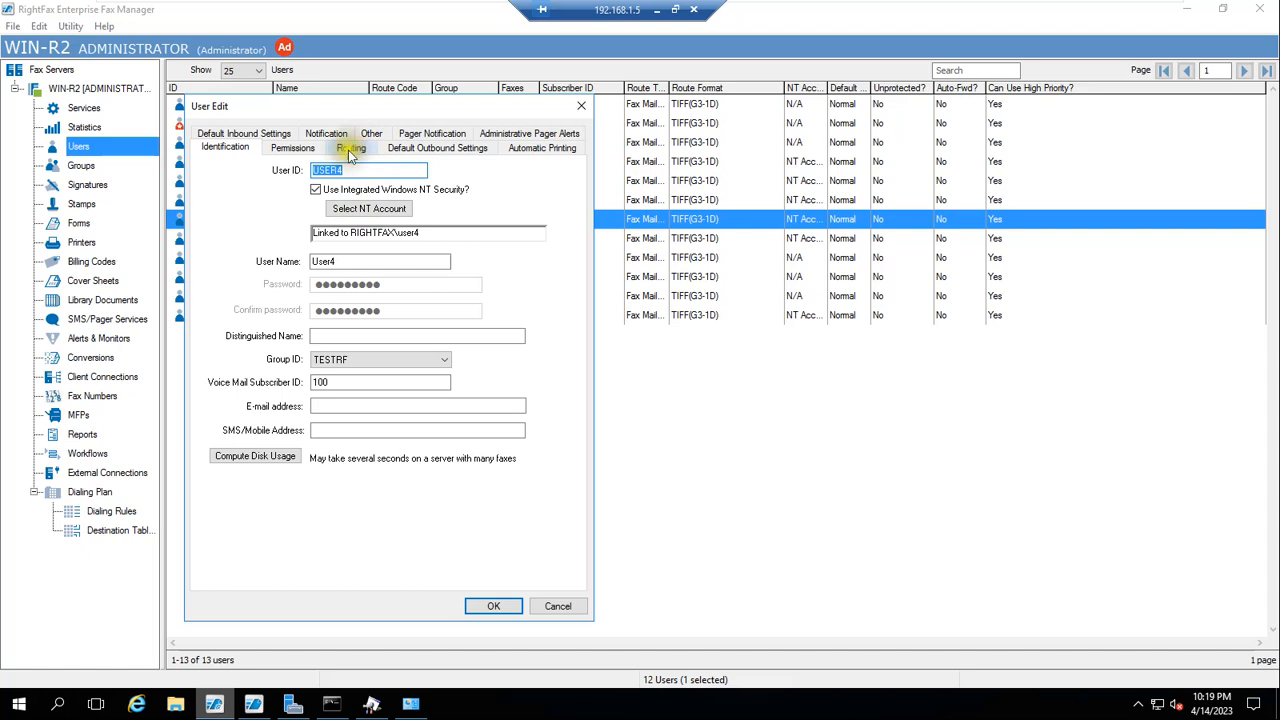
left_click(358, 151)
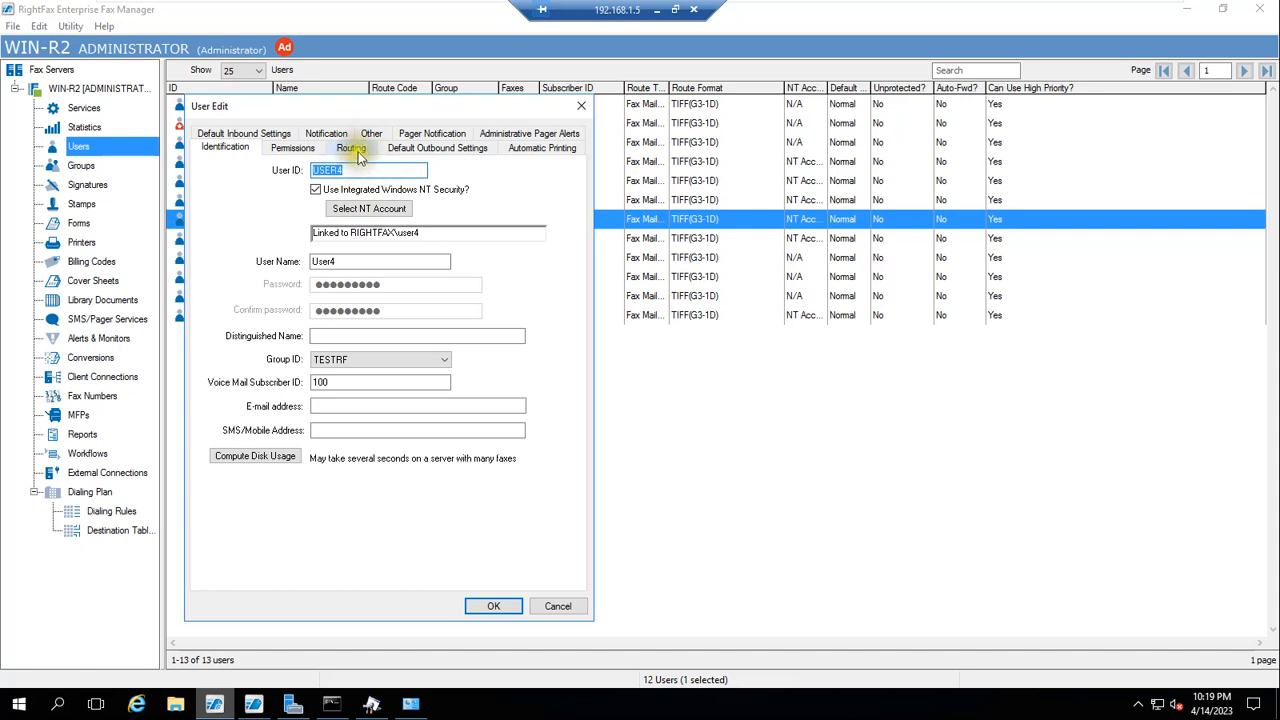
left_click(359, 151)
left_click(359, 152)
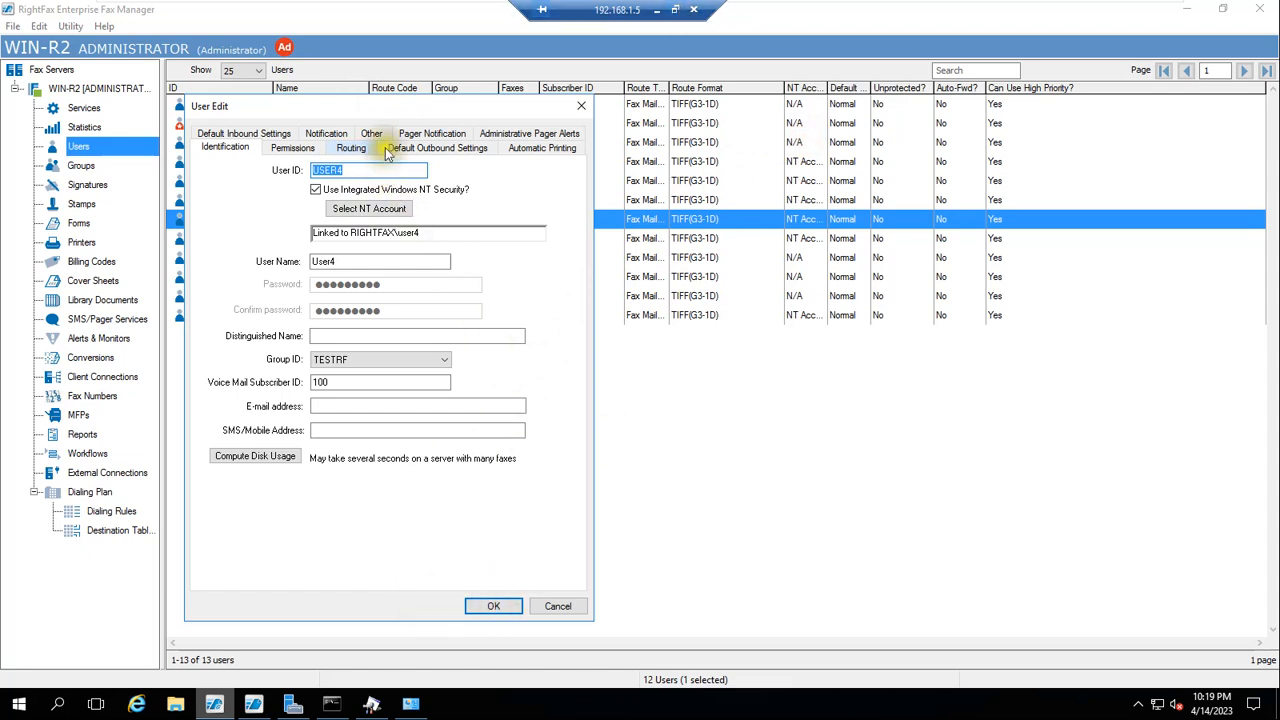
left_click_drag(424, 107, 640, 136)
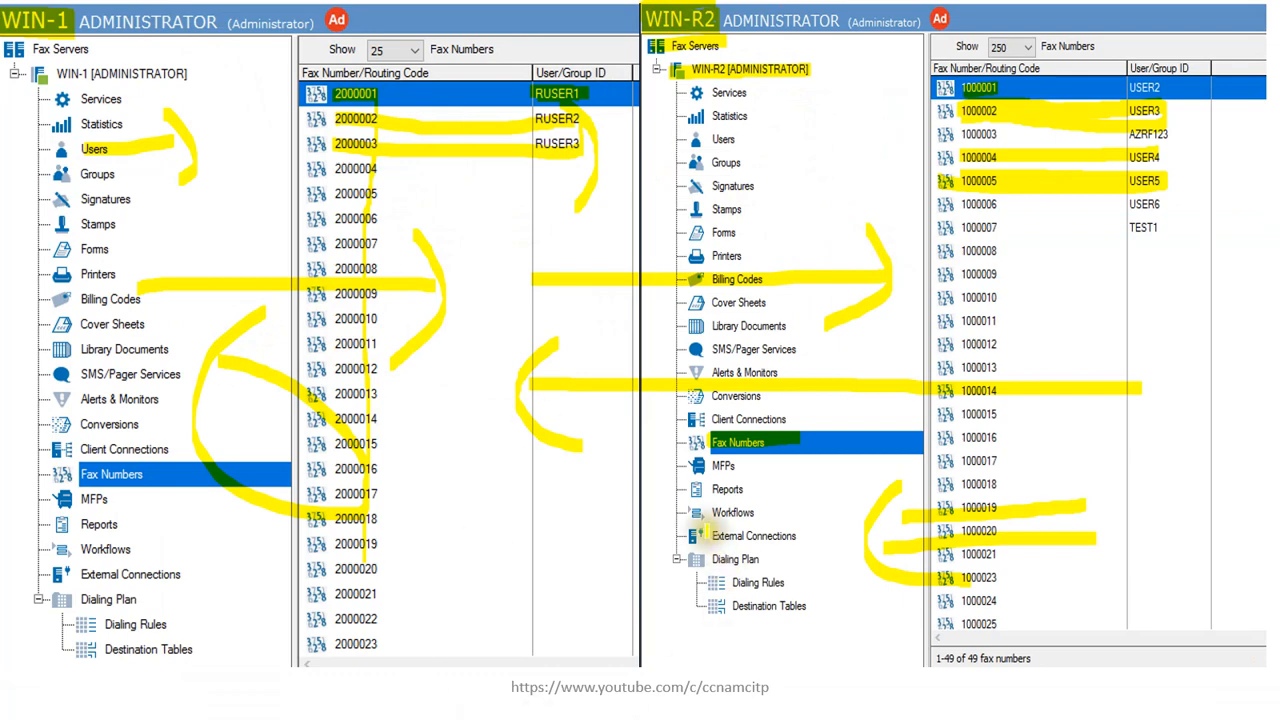
- Cancel the lost remote desktop session and reconnect to 192.168.1.5, entering the account password
key("super")
left_click(684, 704)
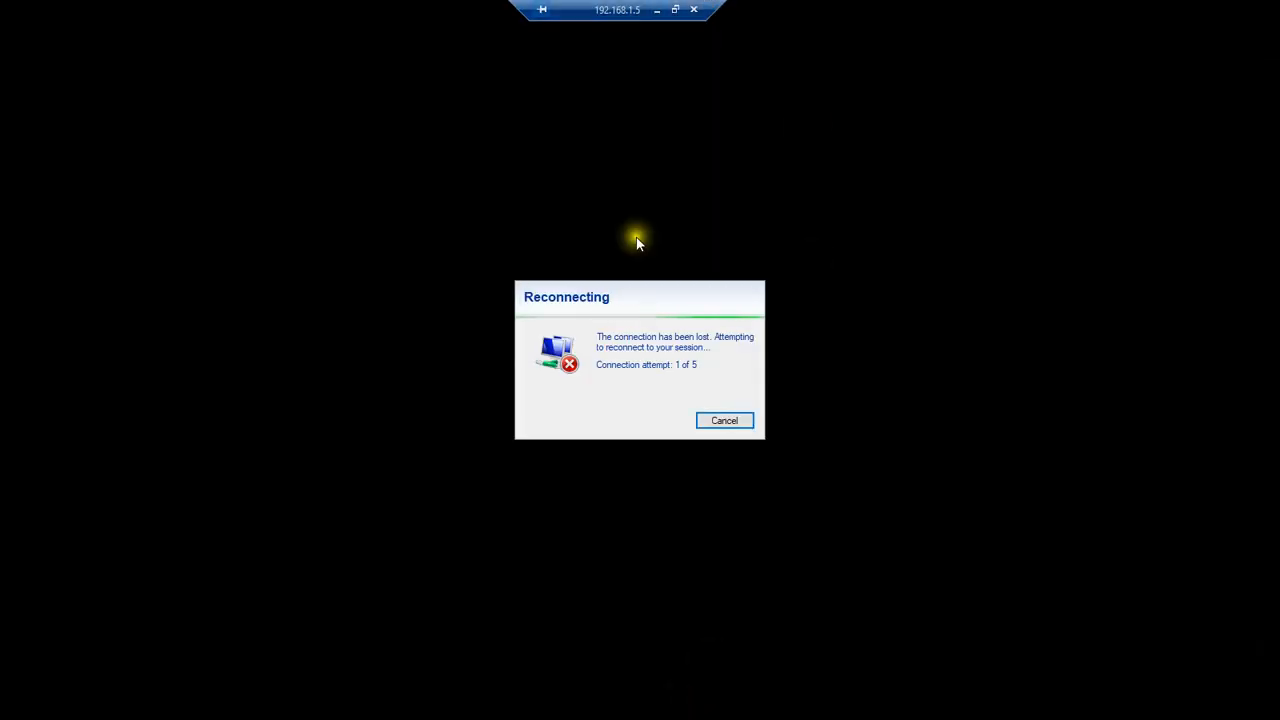
left_click(733, 422)
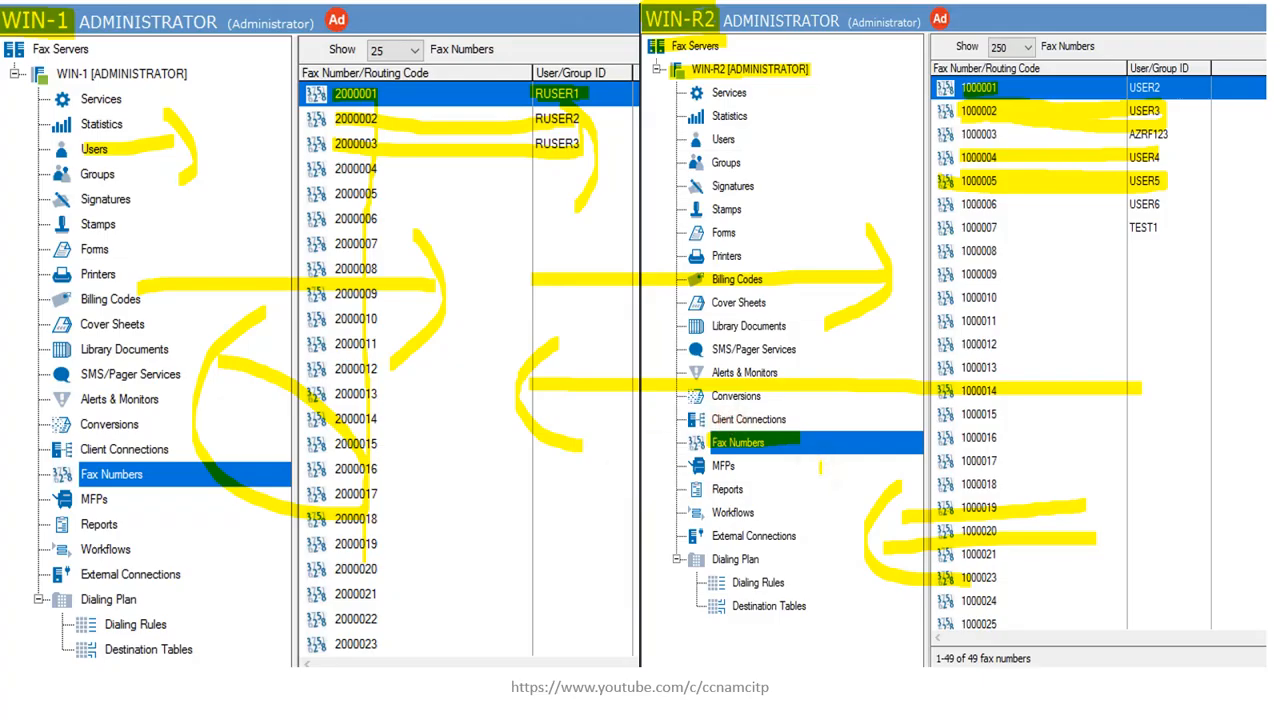
key("super+r")
key("Return")
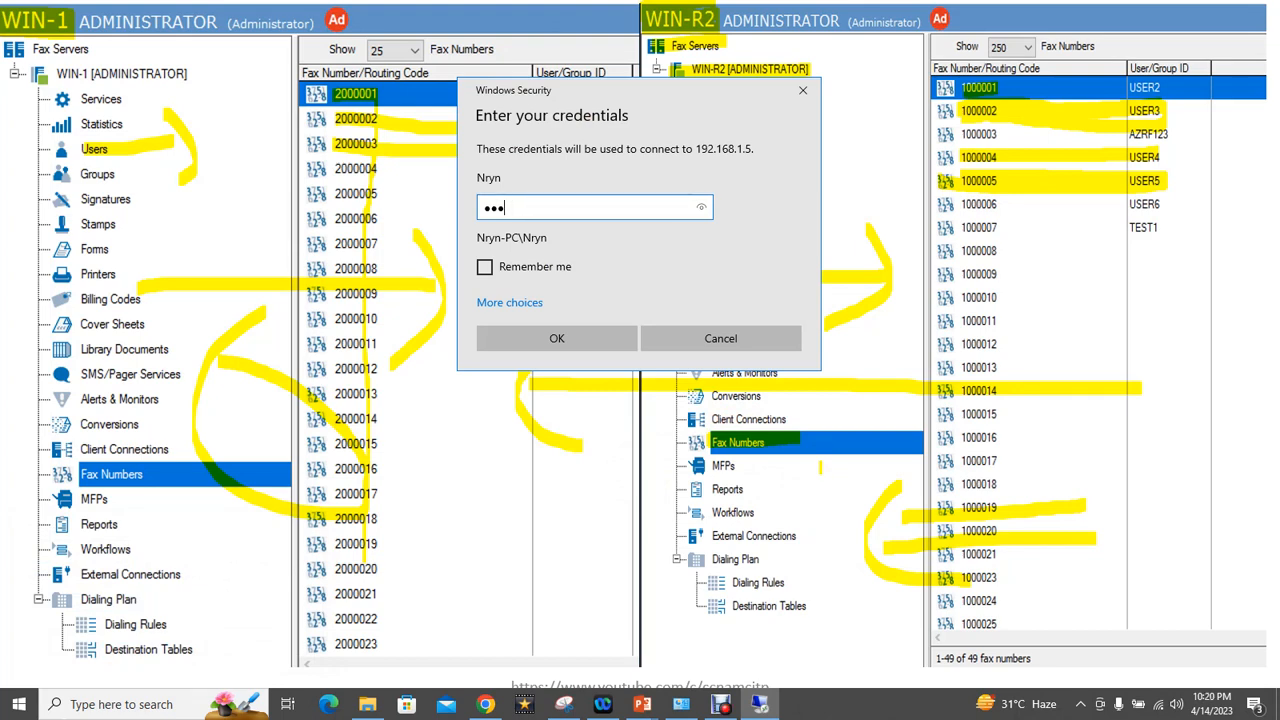
key("Return")
key("Left")
key("Return")
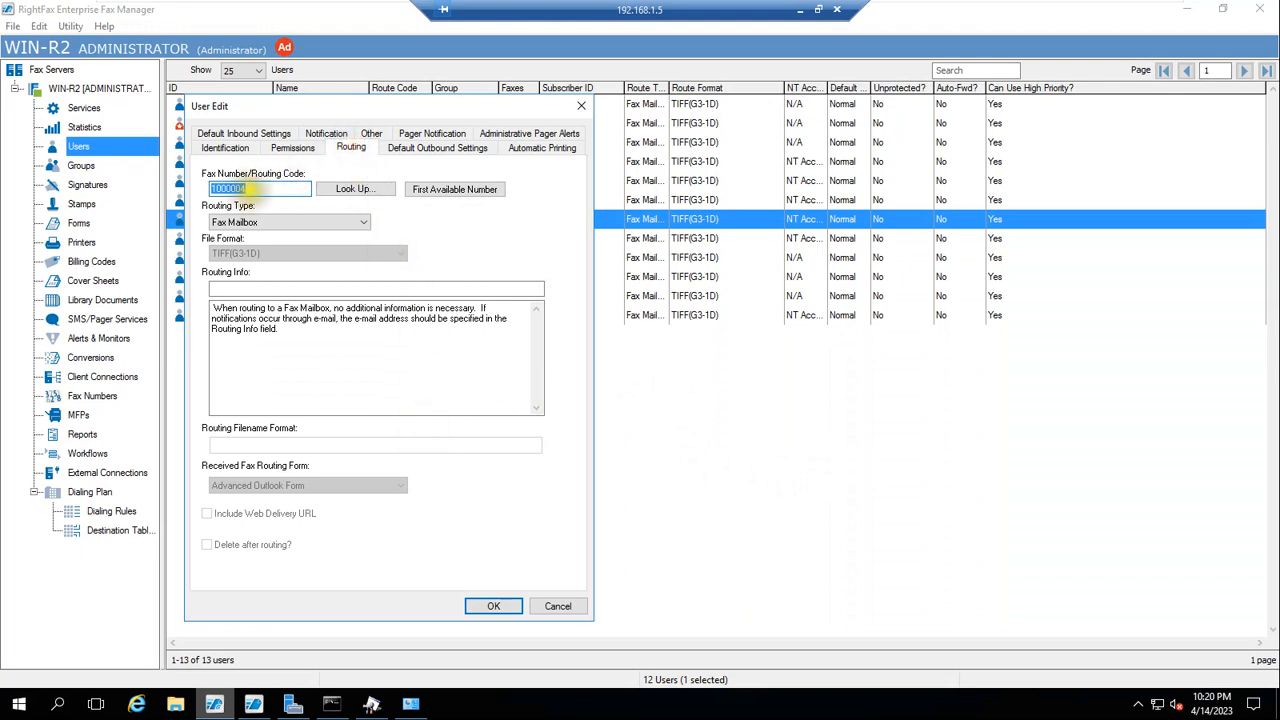
- Close USER4's settings without changes and switch to FaxUtil on the AD machine
left_click(556, 607)
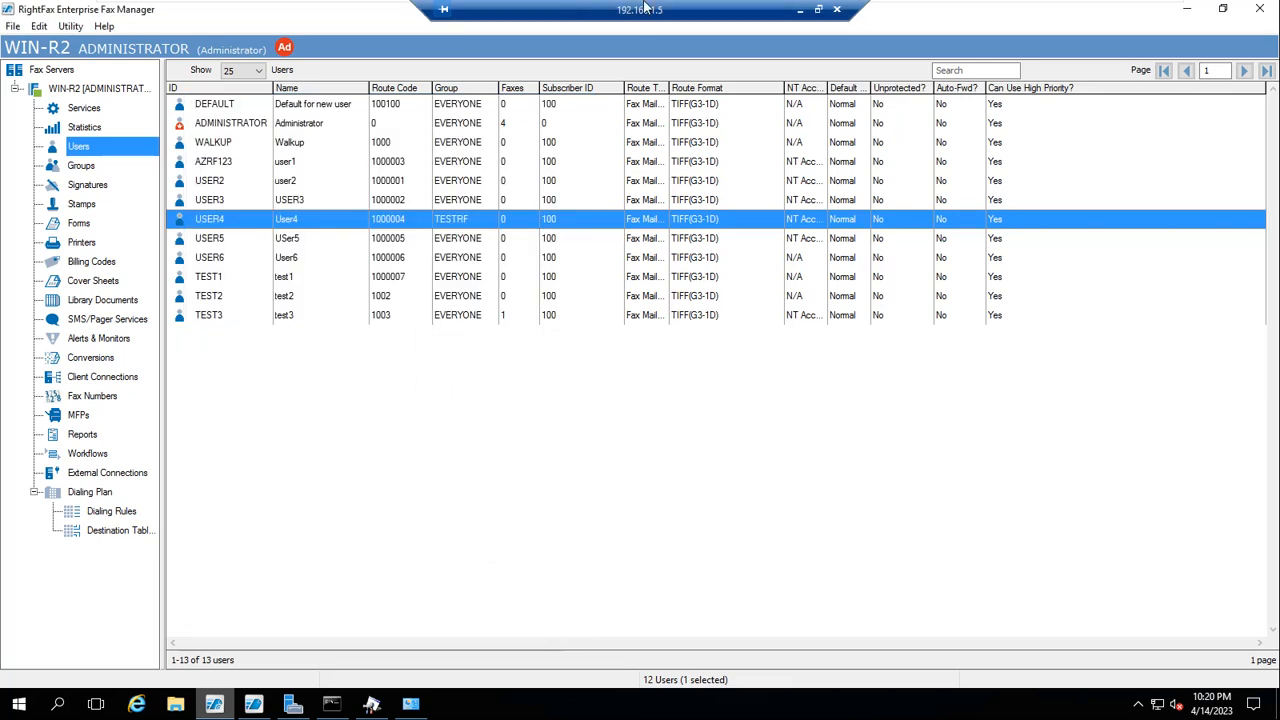
mouse_move(875, 28)
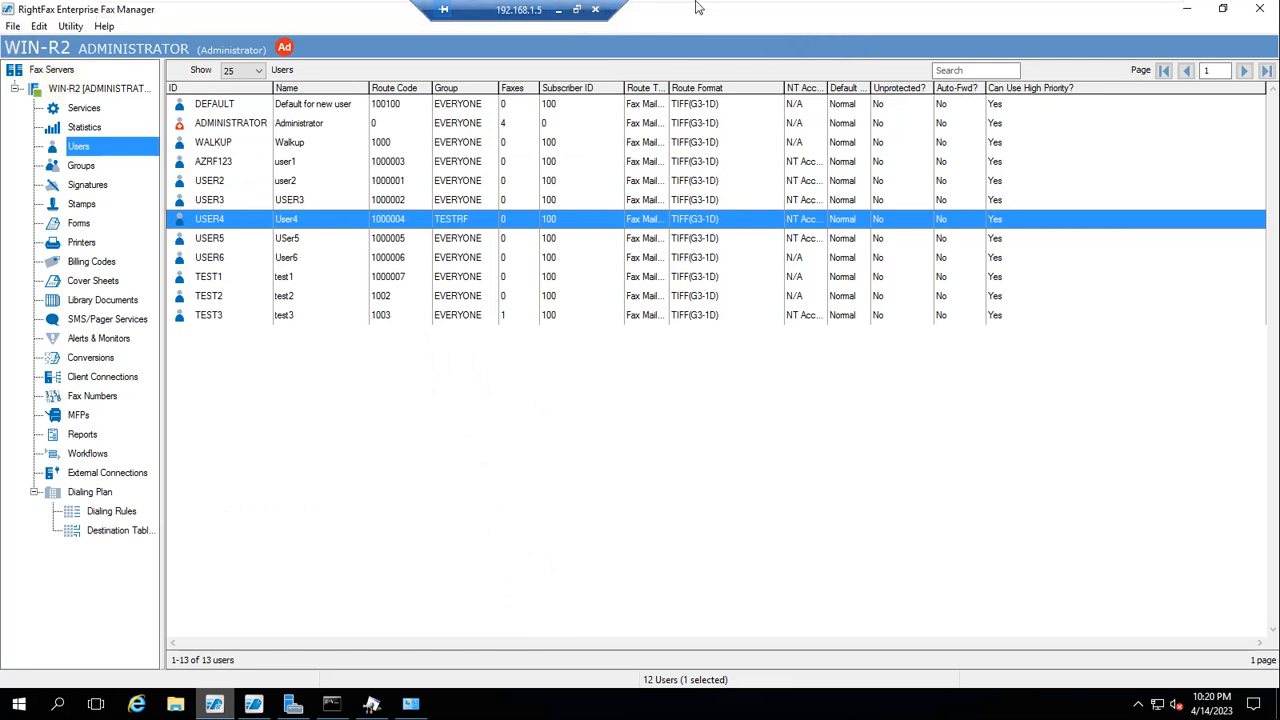
mouse_move(698, 8)
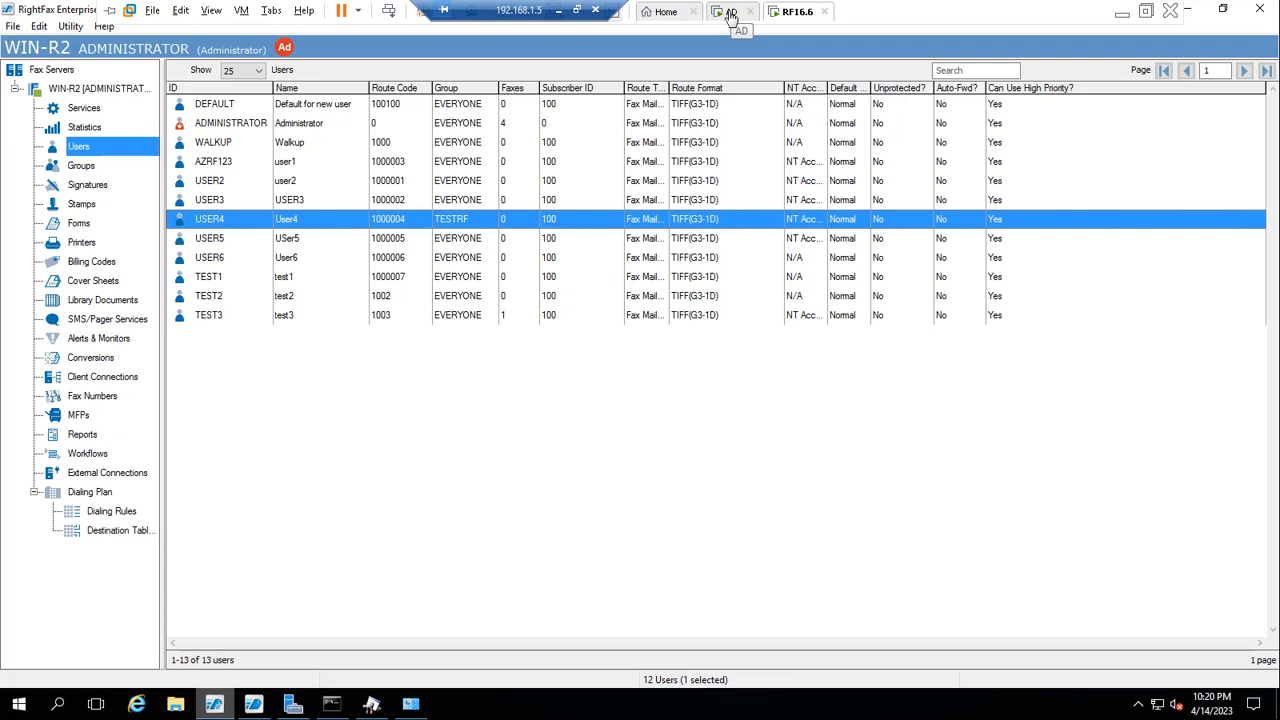
left_click(731, 13)
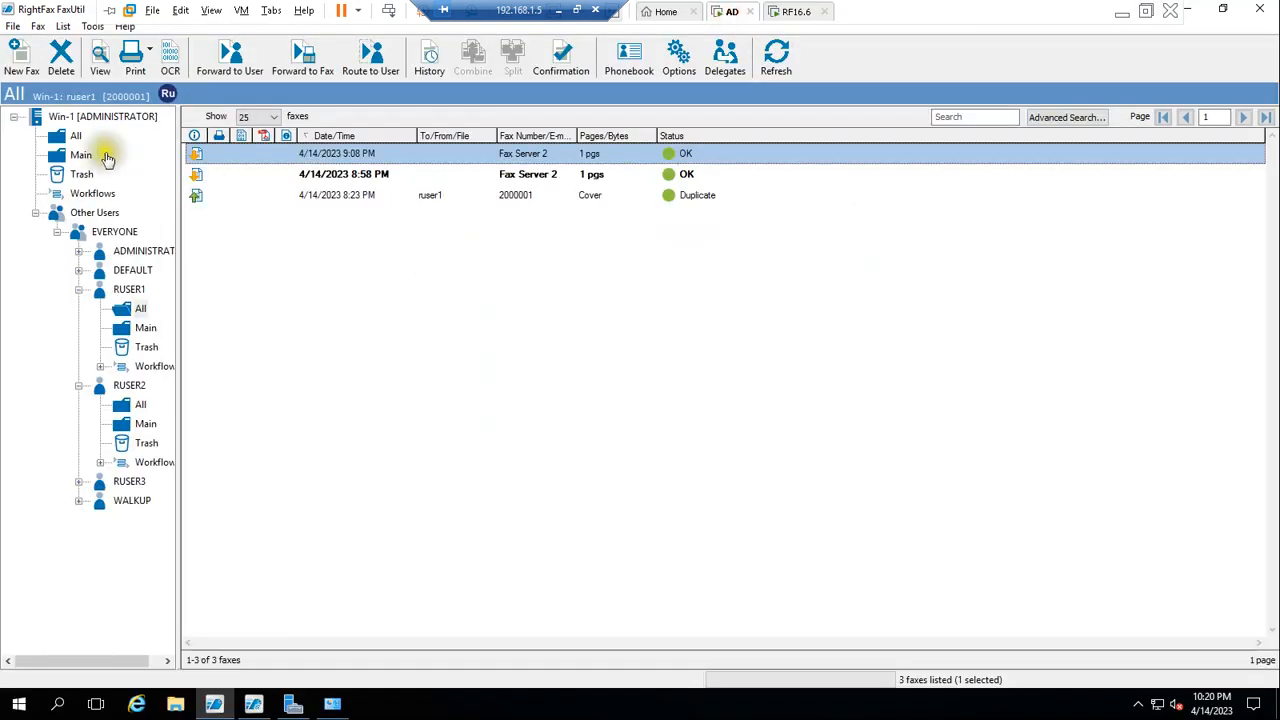
- Send a new fax from RUSER1 to User4 at USER4's fax number with the cover sheet note "Hello HI Testing from win1 AD"
left_click(22, 60)
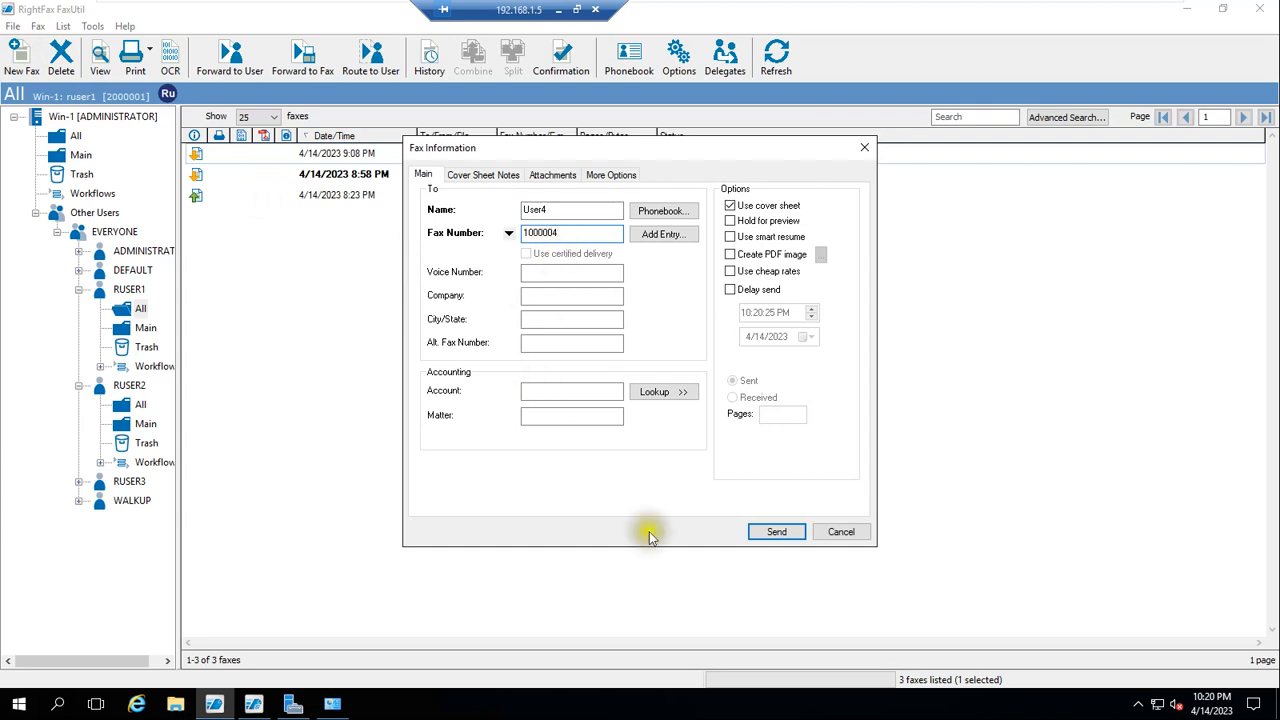
left_click(487, 180)
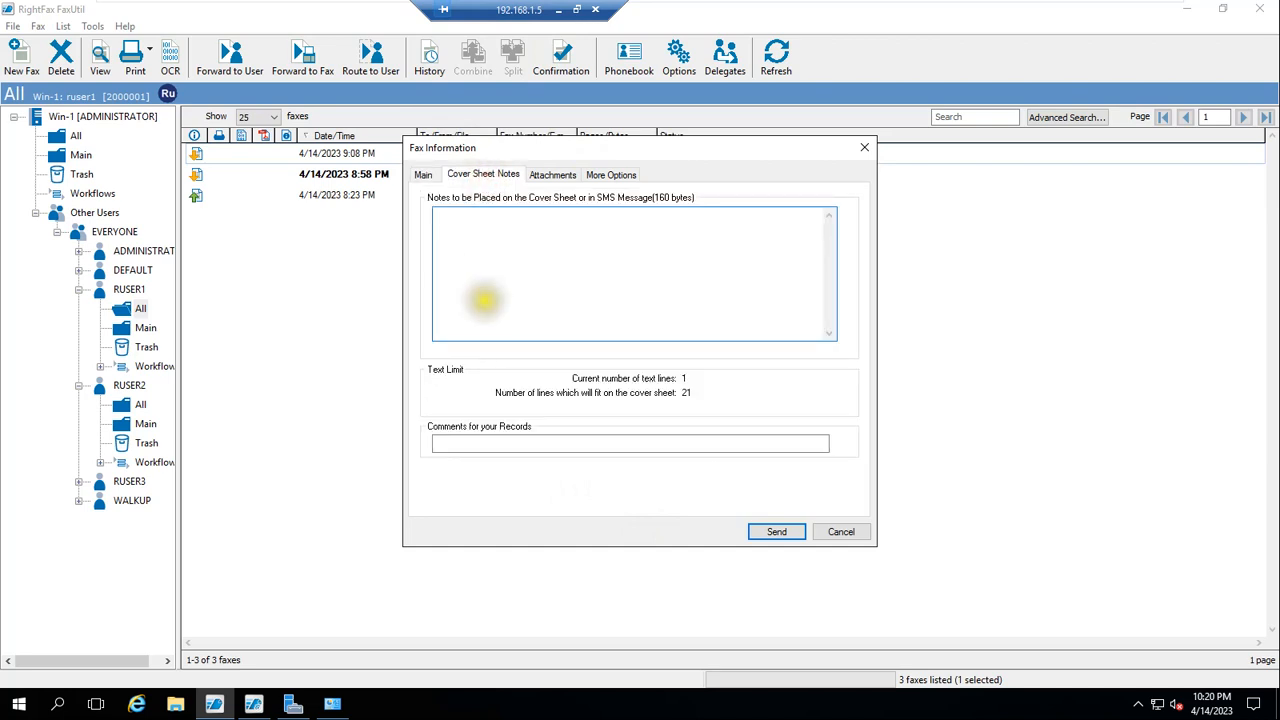
left_click(499, 290)
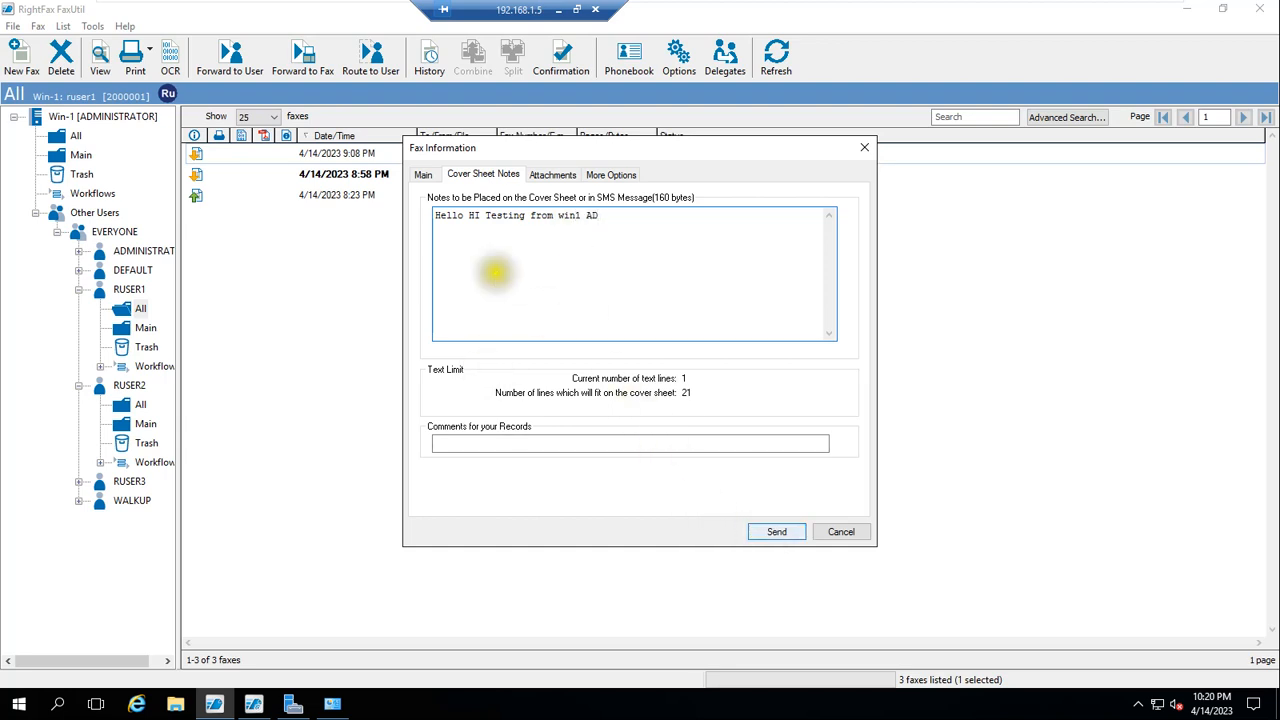
left_click(423, 175)
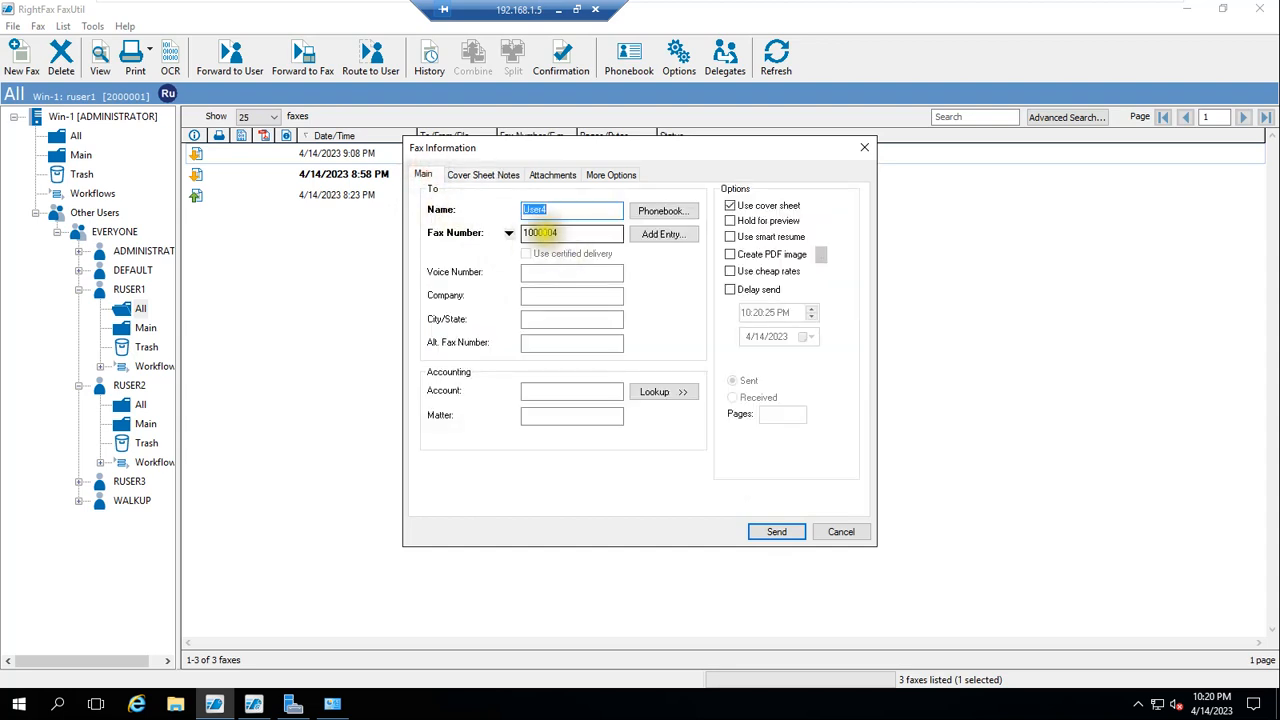
left_click(778, 531)
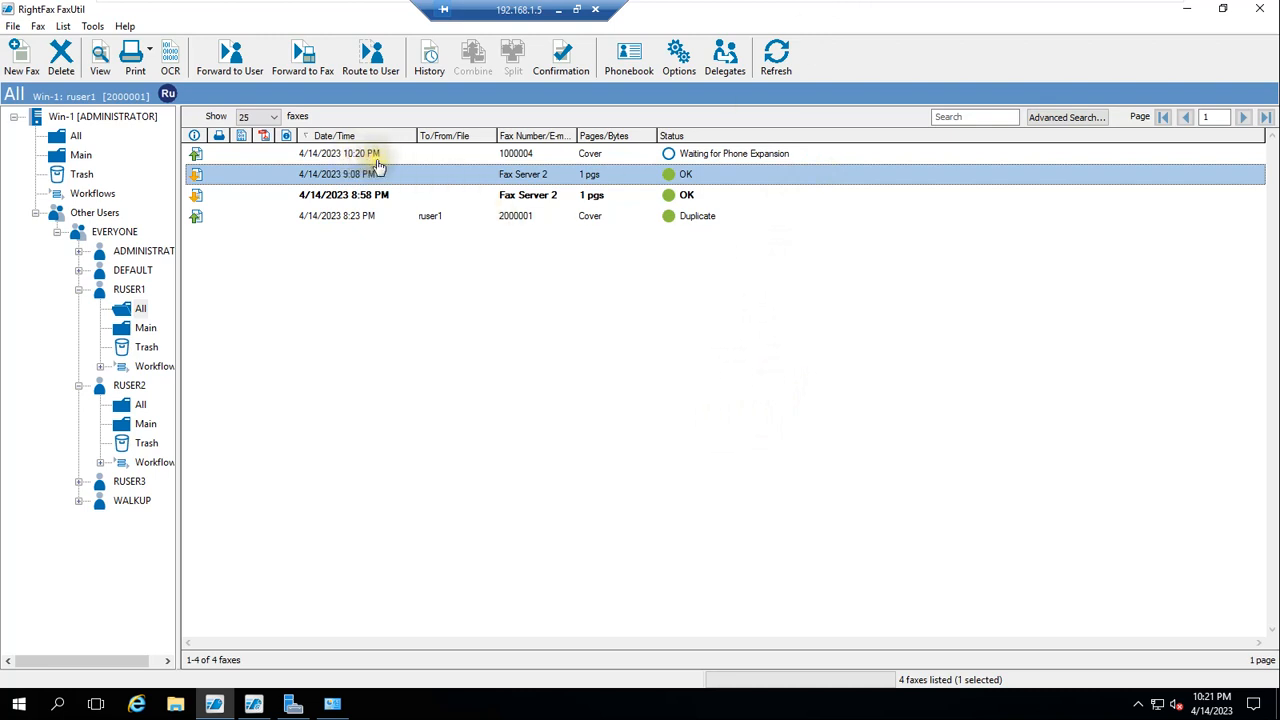
- Refresh RUSER1's fax list repeatedly to check the sending status of the new fax to User4
left_click(778, 72)
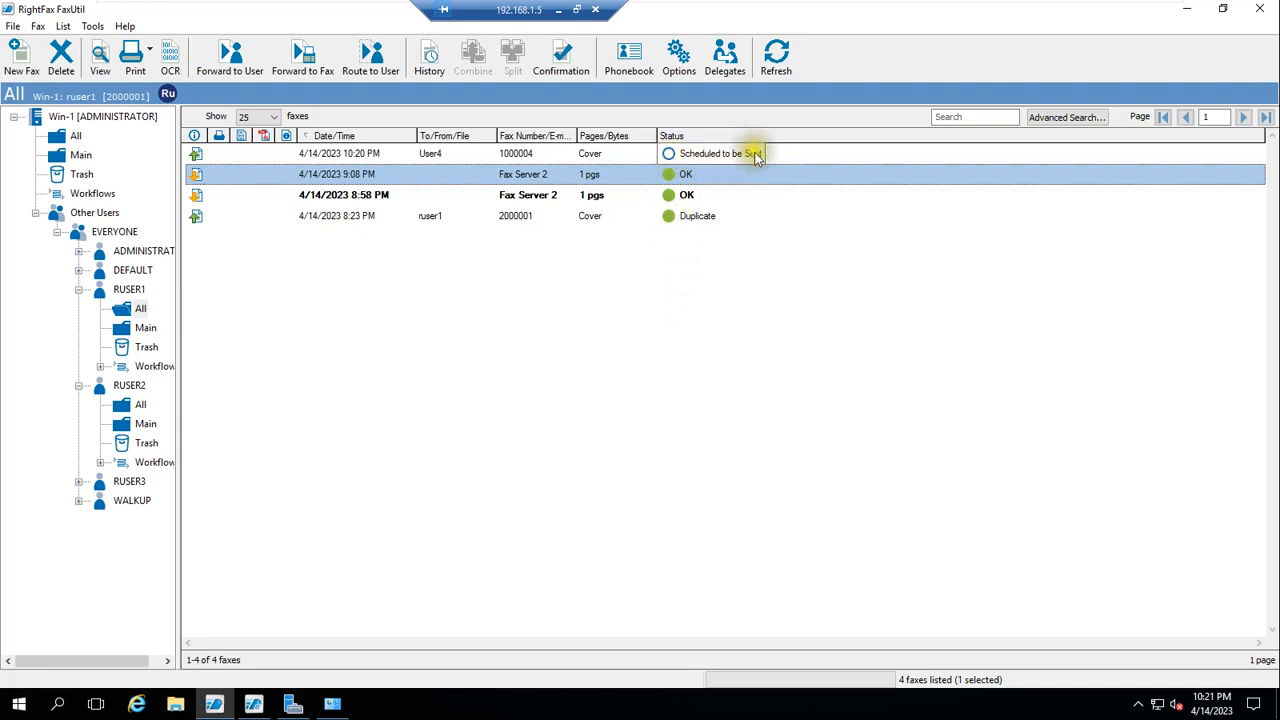
left_click(775, 66)
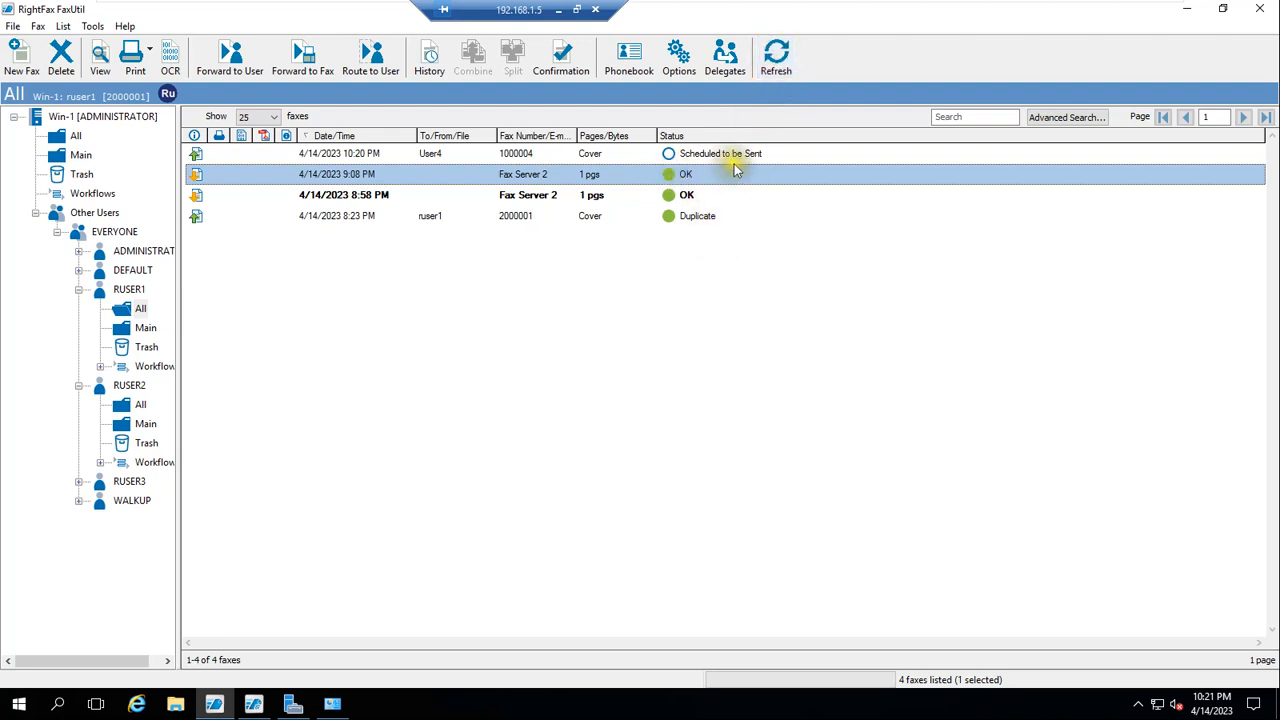
left_click(776, 63)
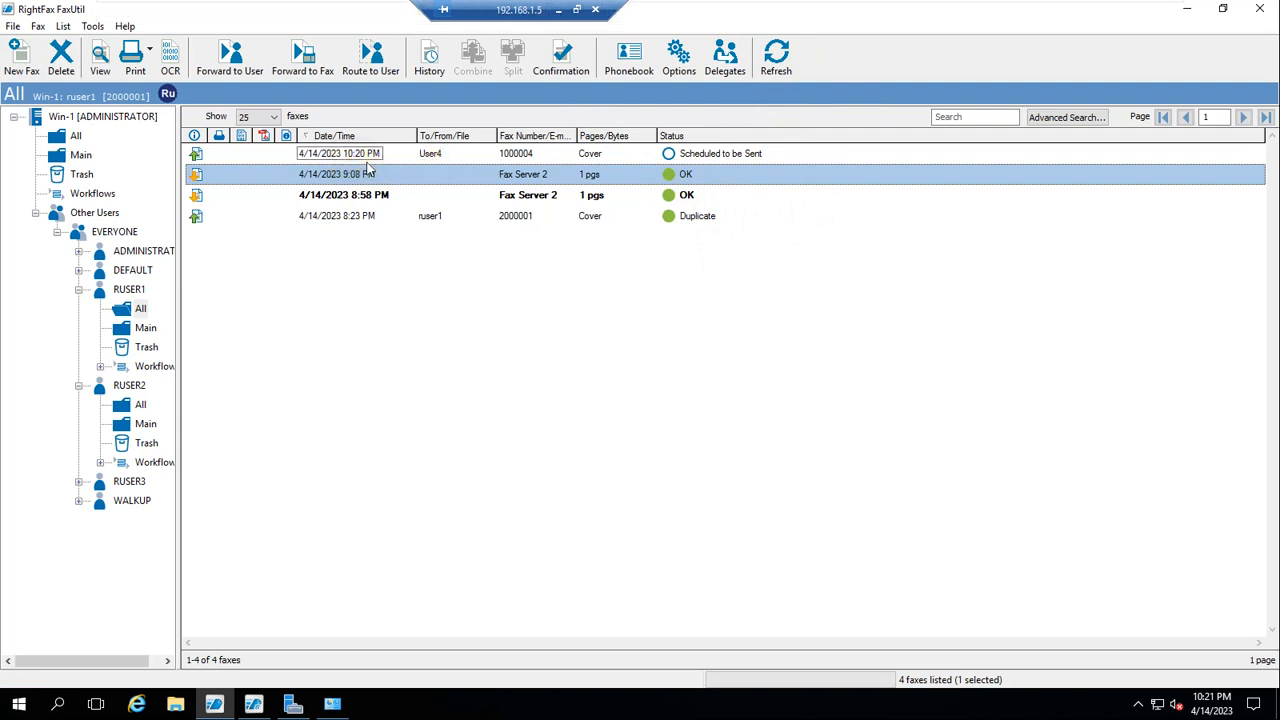
- Switch to FaxUtil on the RF16.6 machine and refresh USER4's complete fax list to check for the incoming fax
left_click(797, 11)
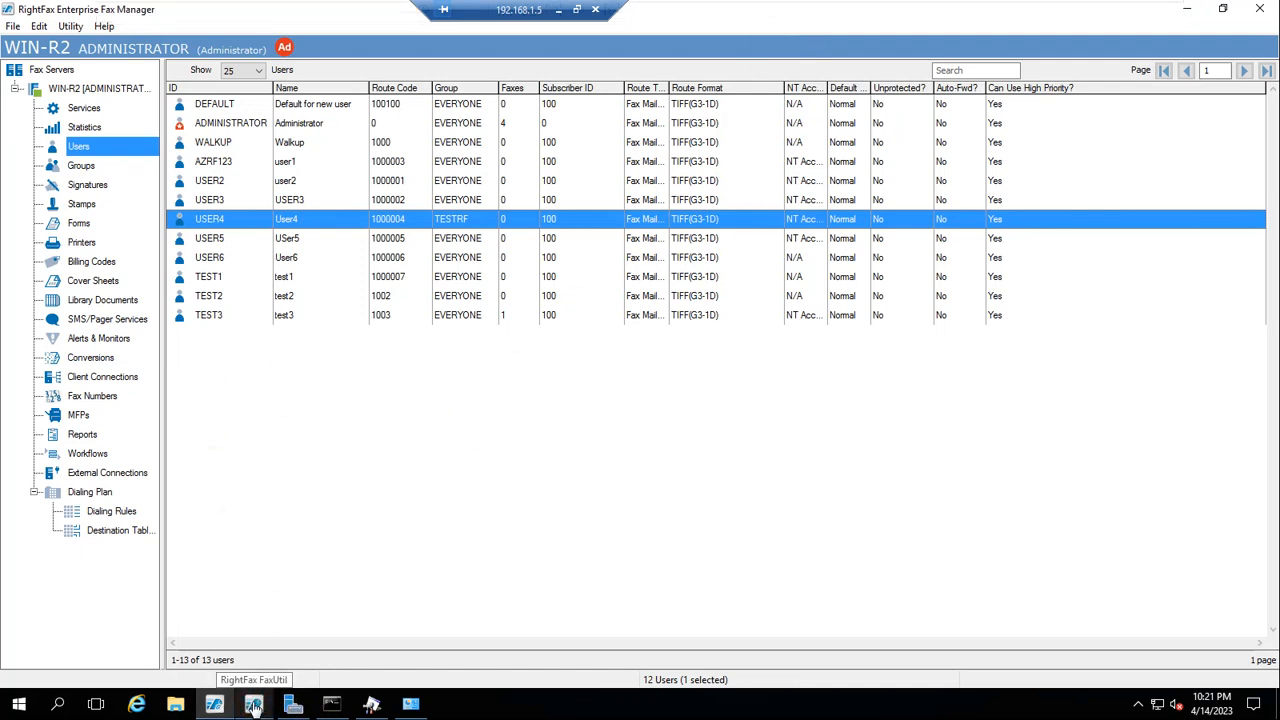
left_click(254, 705)
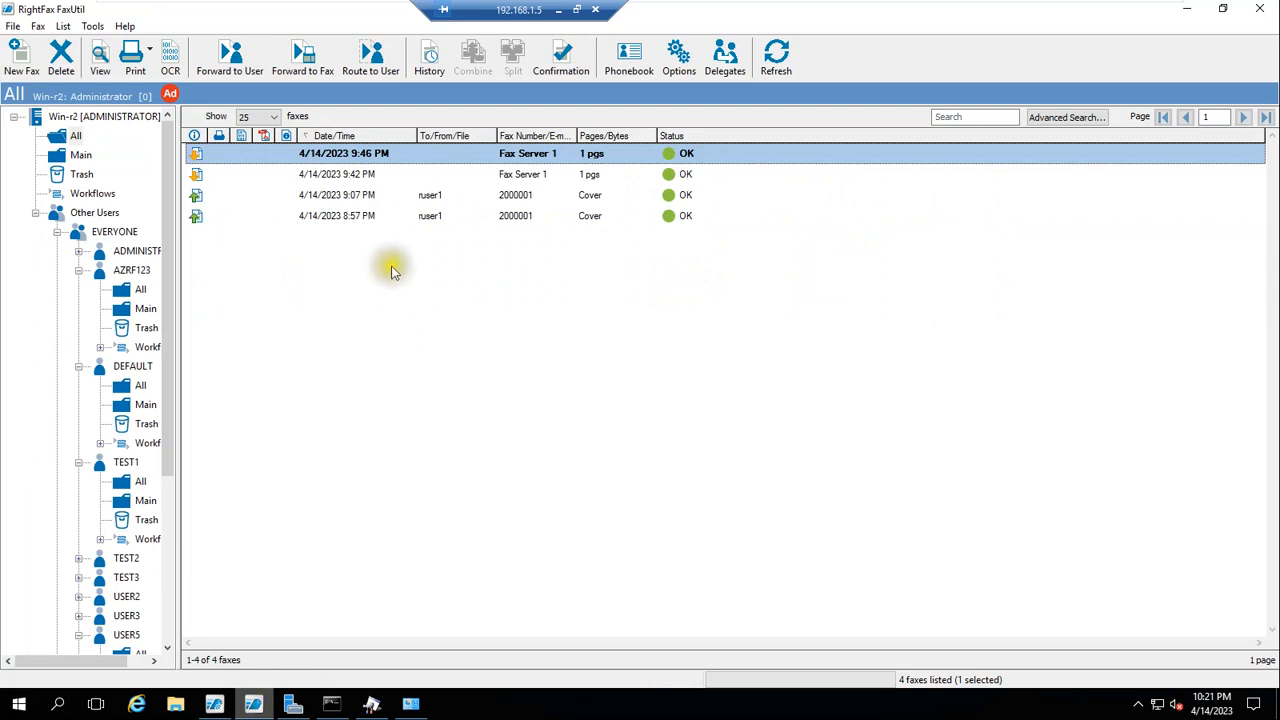
left_click_drag(168, 447, 165, 626)
left_click(121, 562)
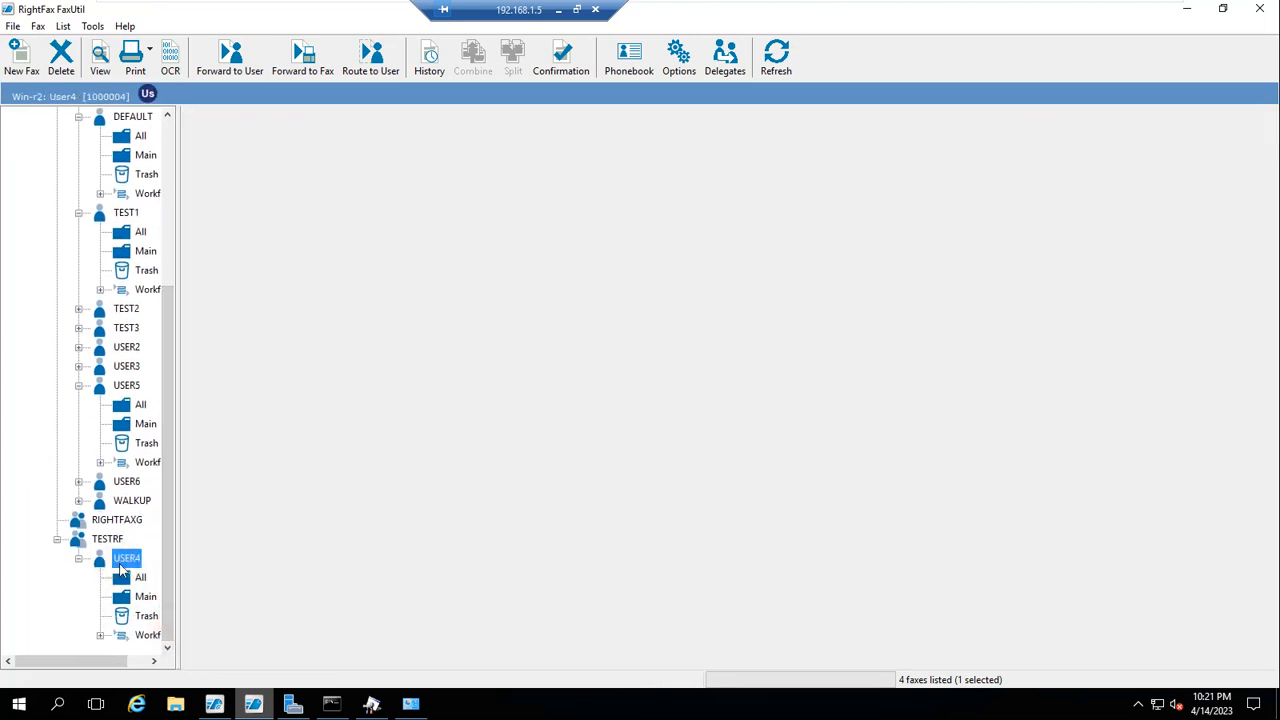
left_click(777, 62)
left_click(138, 578)
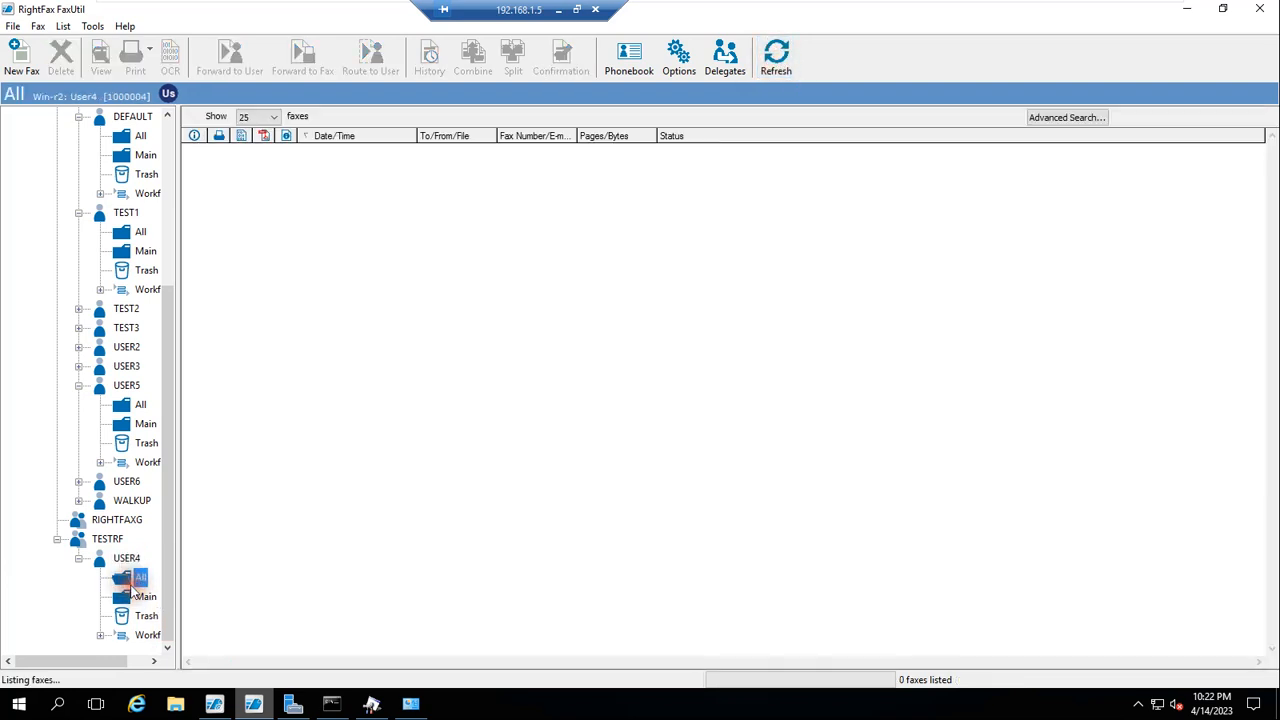
left_click(776, 55)
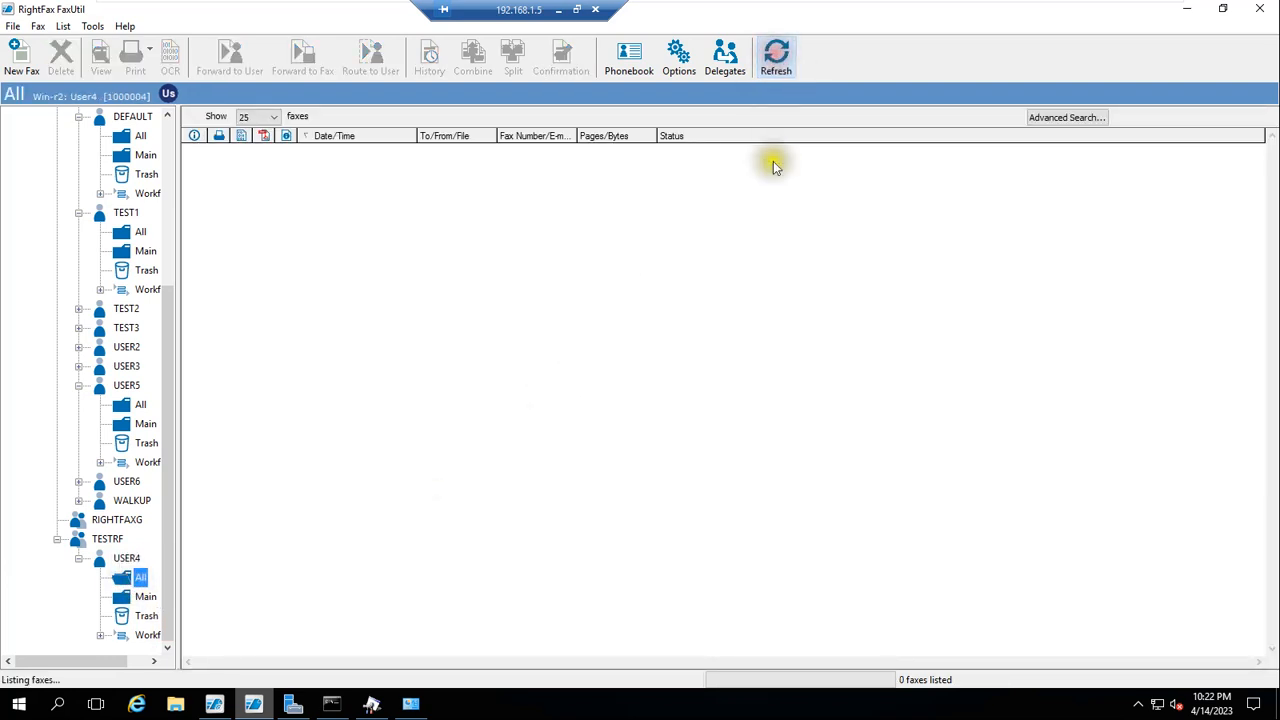
left_click(777, 58)
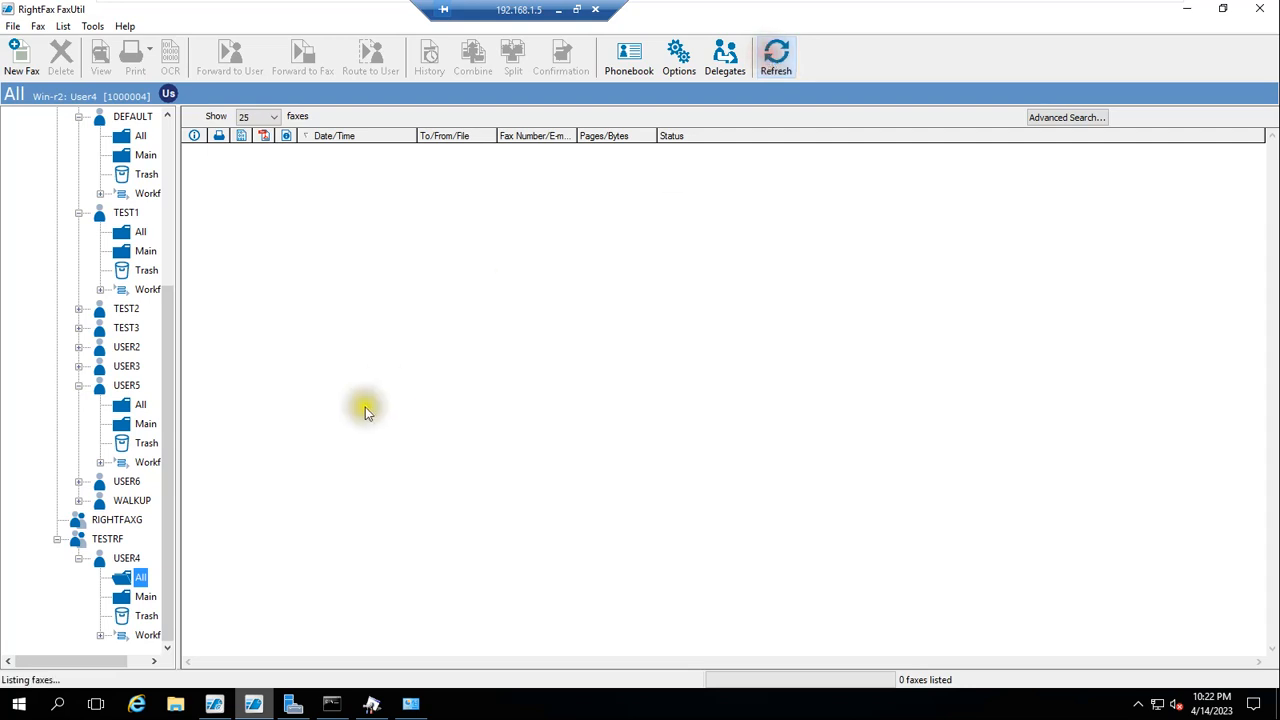
- Open the Administrator's complete fax list on WIN-R2 and select the 10:21 PM fax from Fax Server 1
left_click_drag(164, 507, 168, 236)
left_click_drag(165, 315, 175, 135)
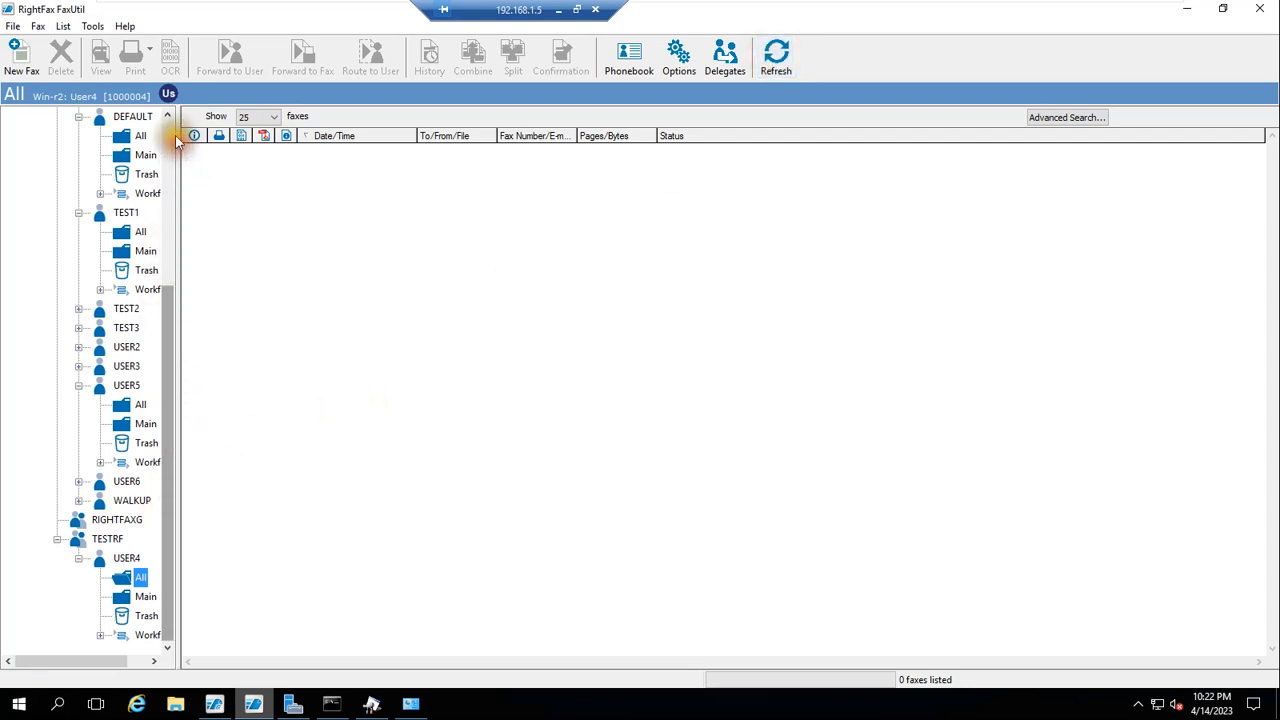
left_click_drag(170, 347, 171, 129)
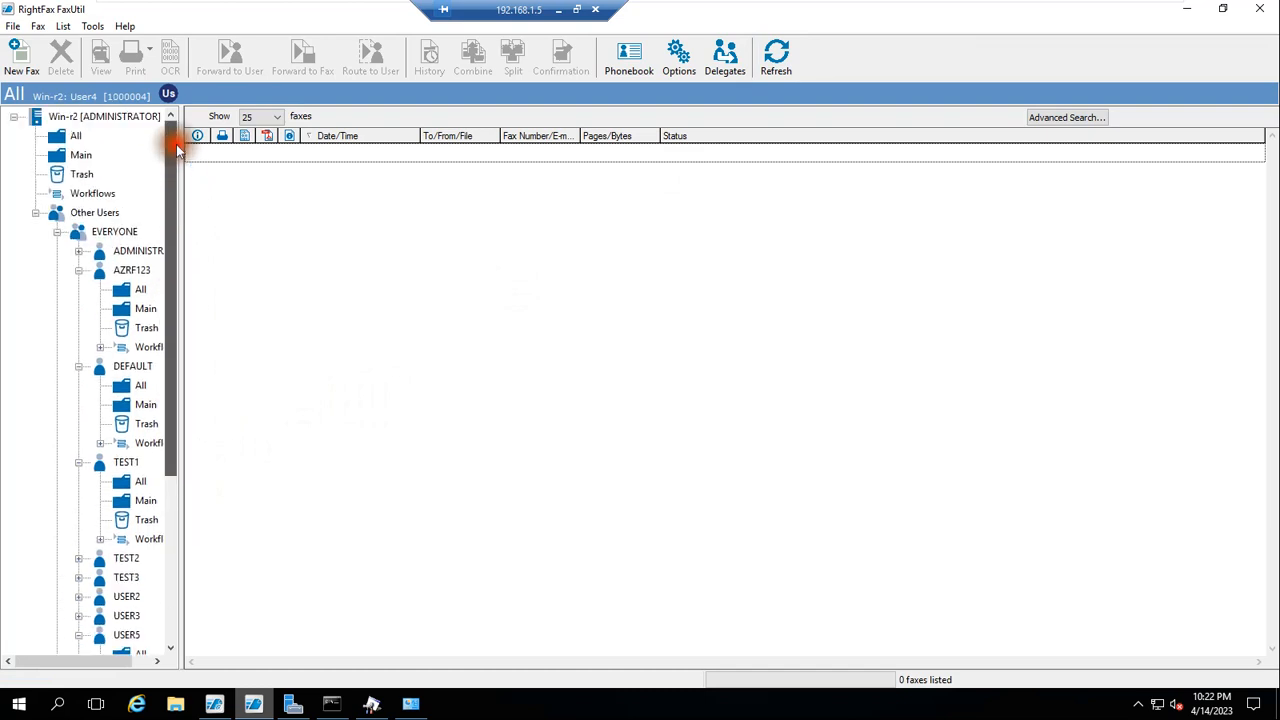
left_click(75, 140)
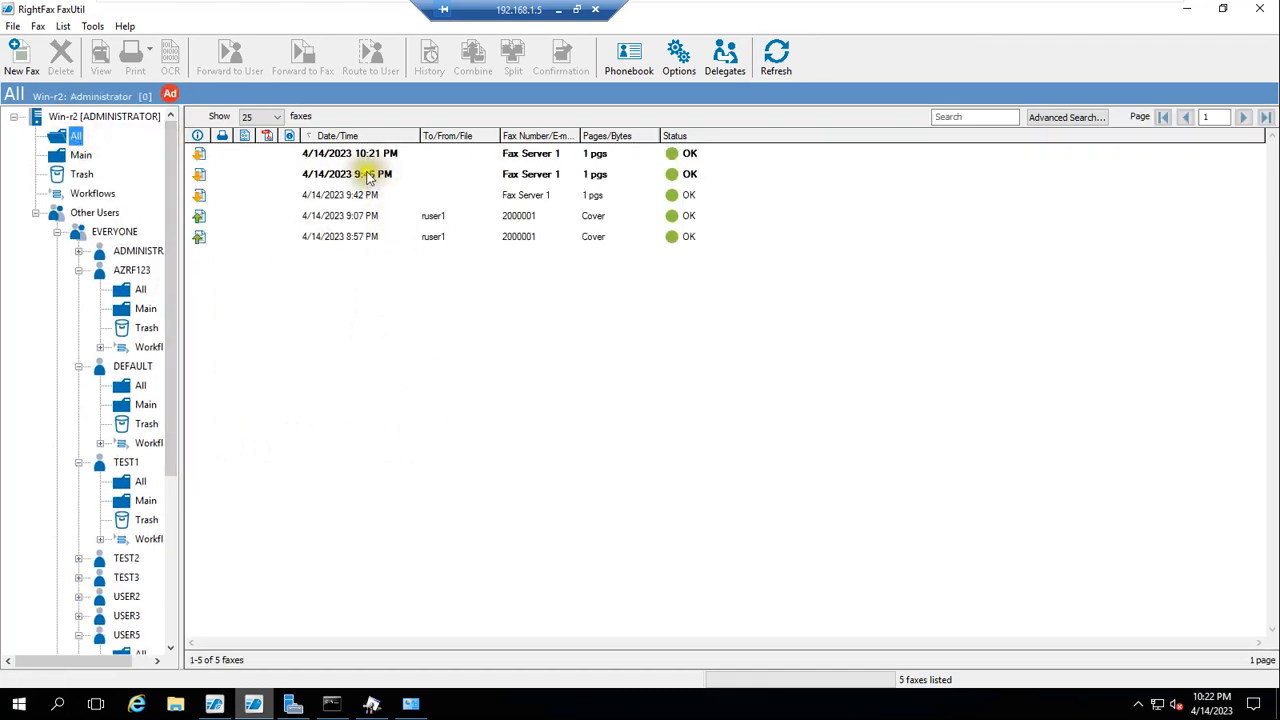
left_click(199, 157)
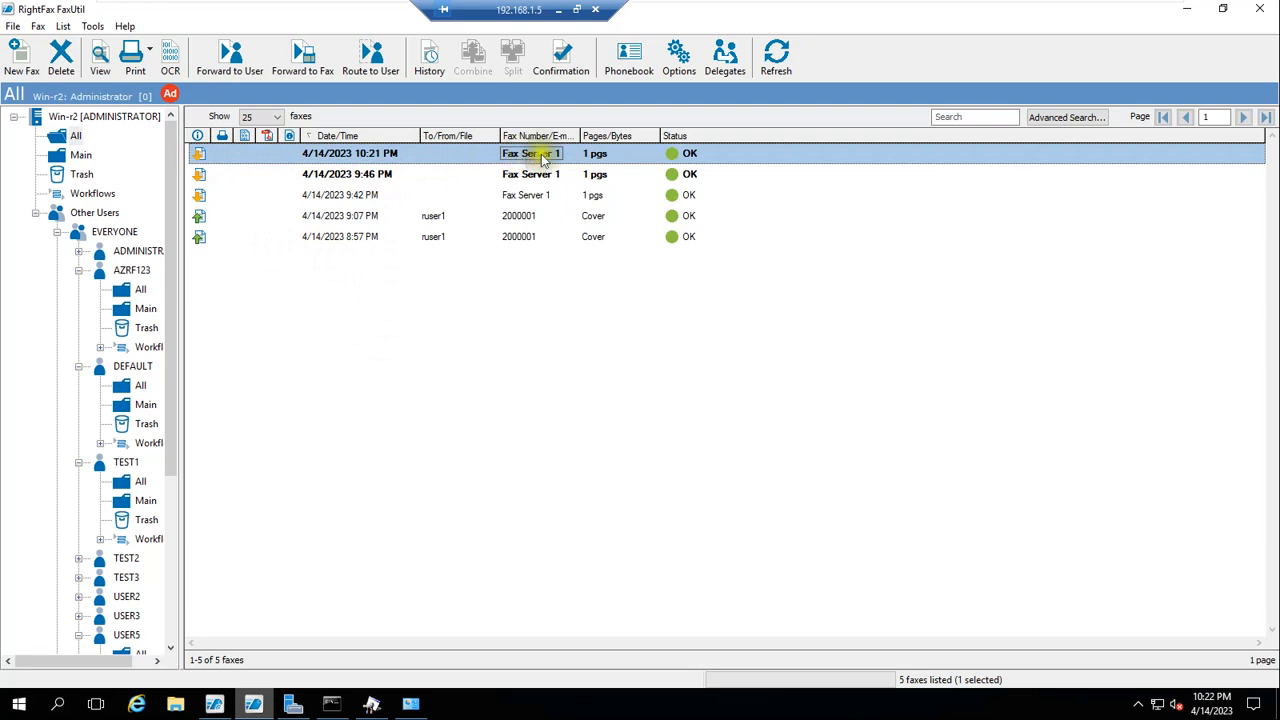
- Switch to the AD machine, refresh RUSER1's fax list and select the fax sent to User4 to check its status
left_click(733, 14)
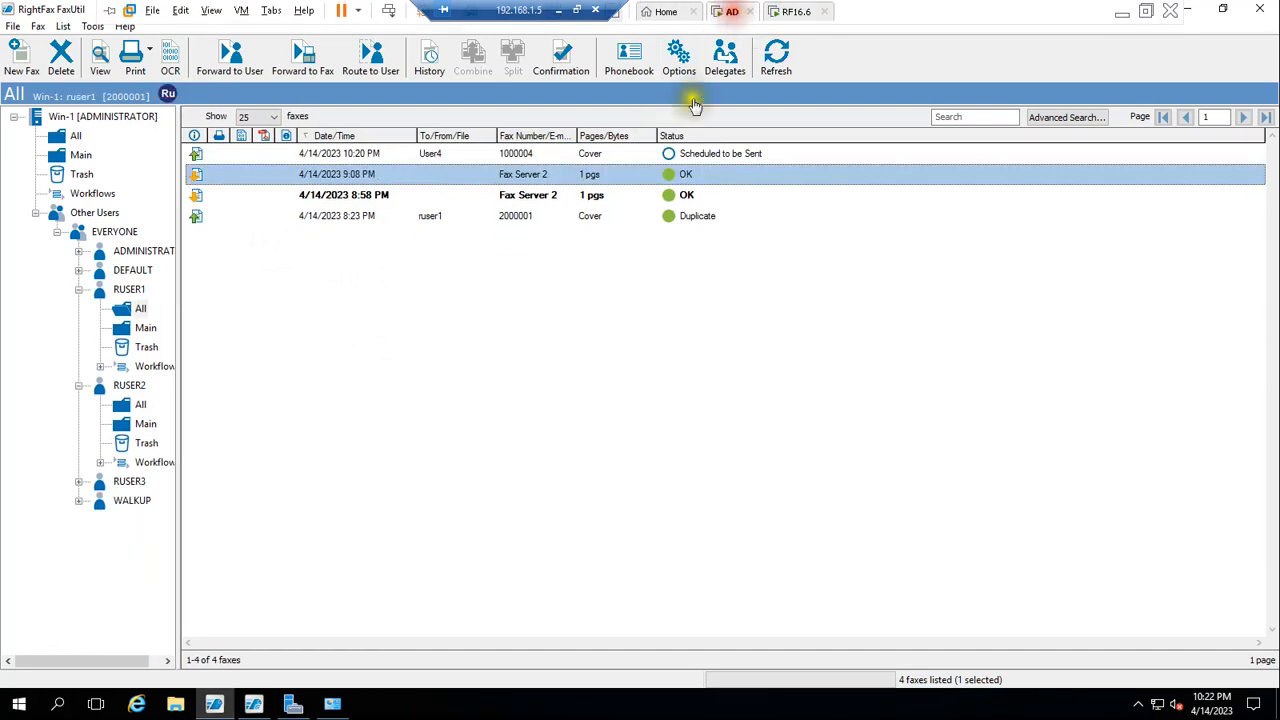
left_click(777, 57)
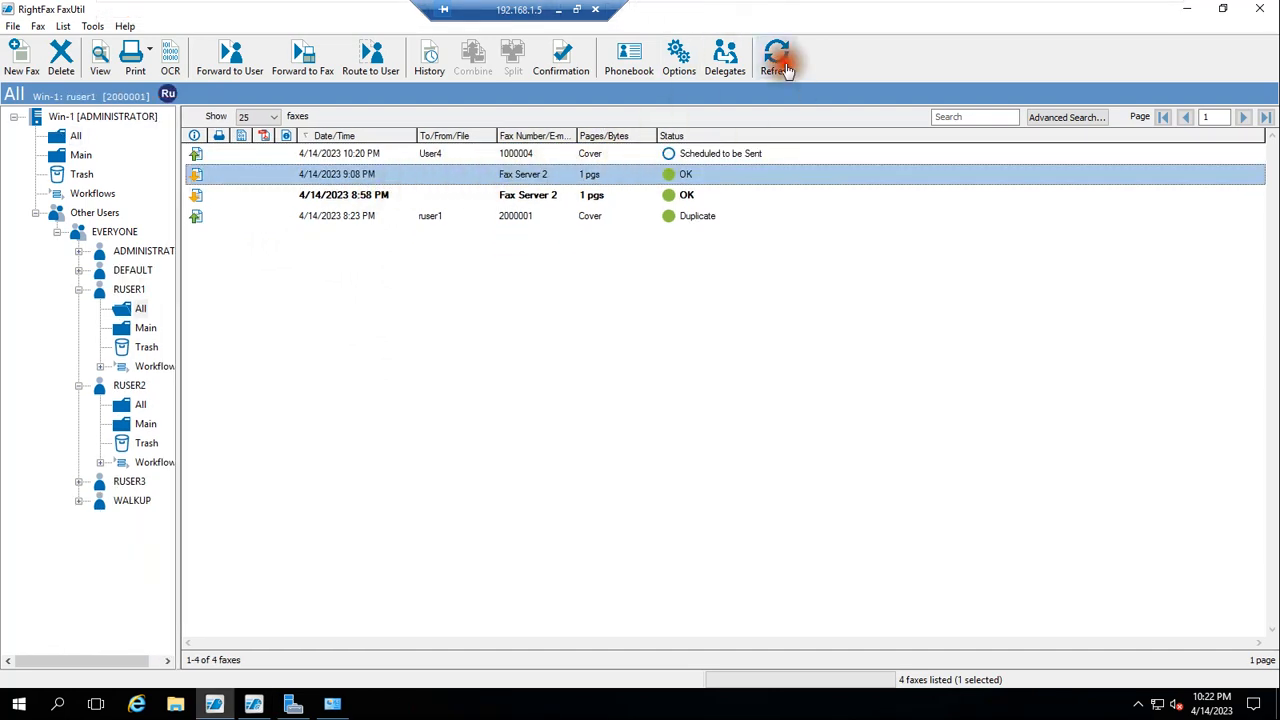
left_click(515, 155)
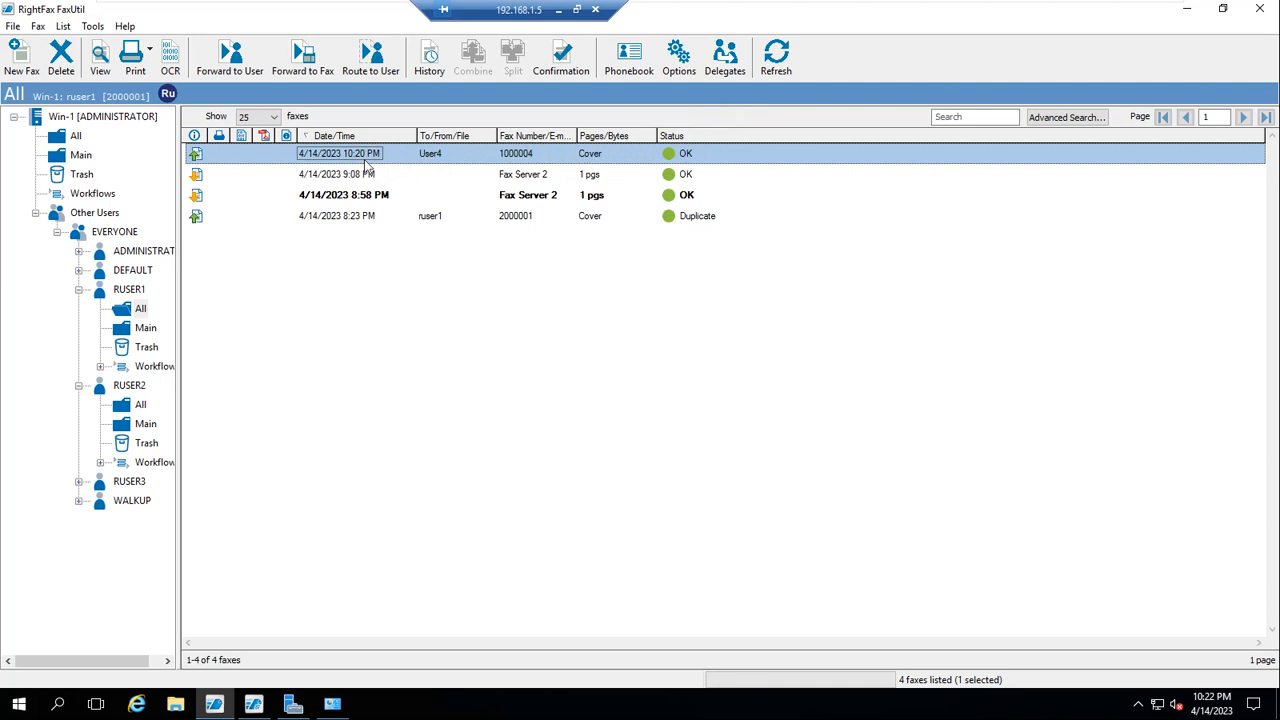
- Return to the RF16.6 machine and recheck the Administrator's faxes and USER4's All and Main folders in the TESTRF group, refreshing each USER4 folder
mouse_move(780, 15)
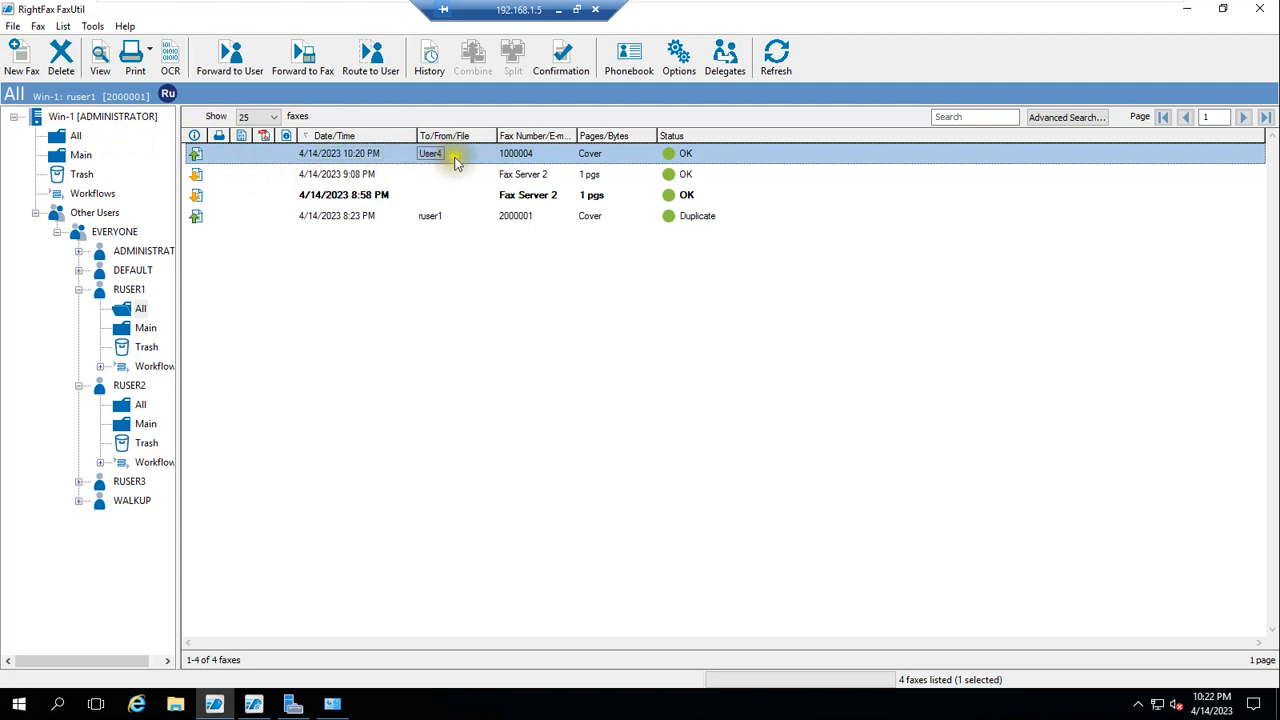
left_click(797, 11)
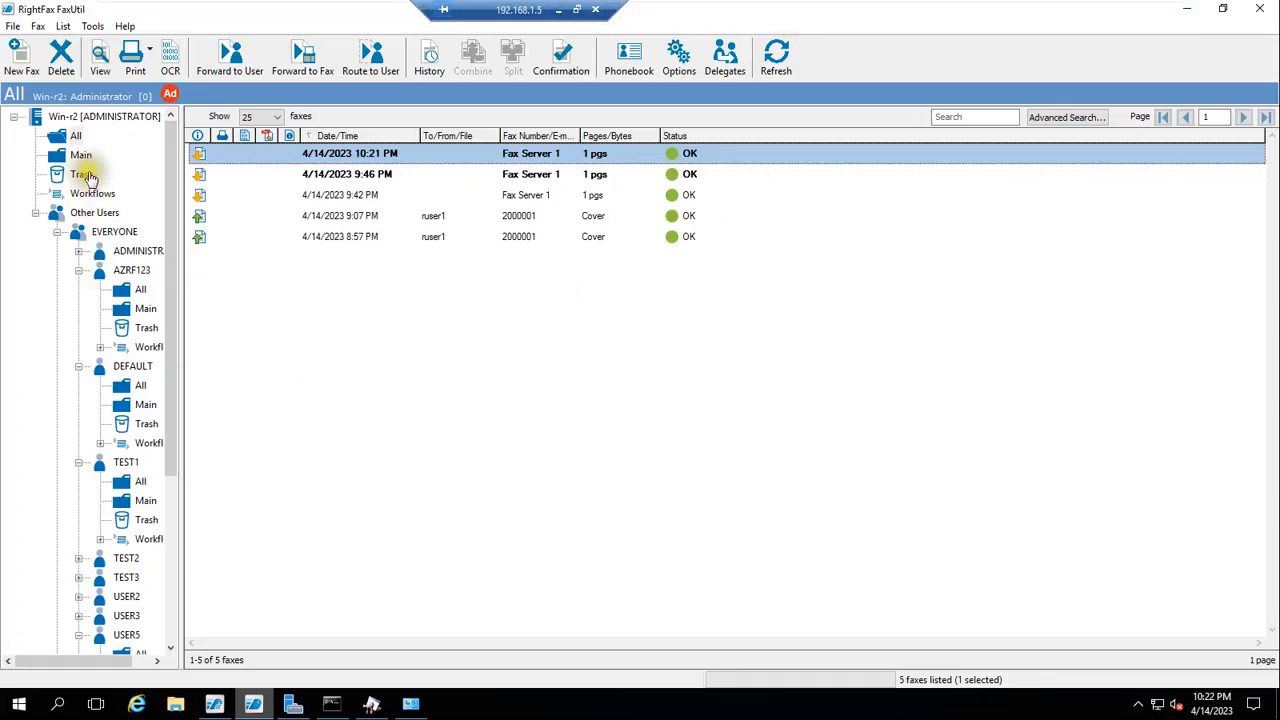
left_click(77, 136)
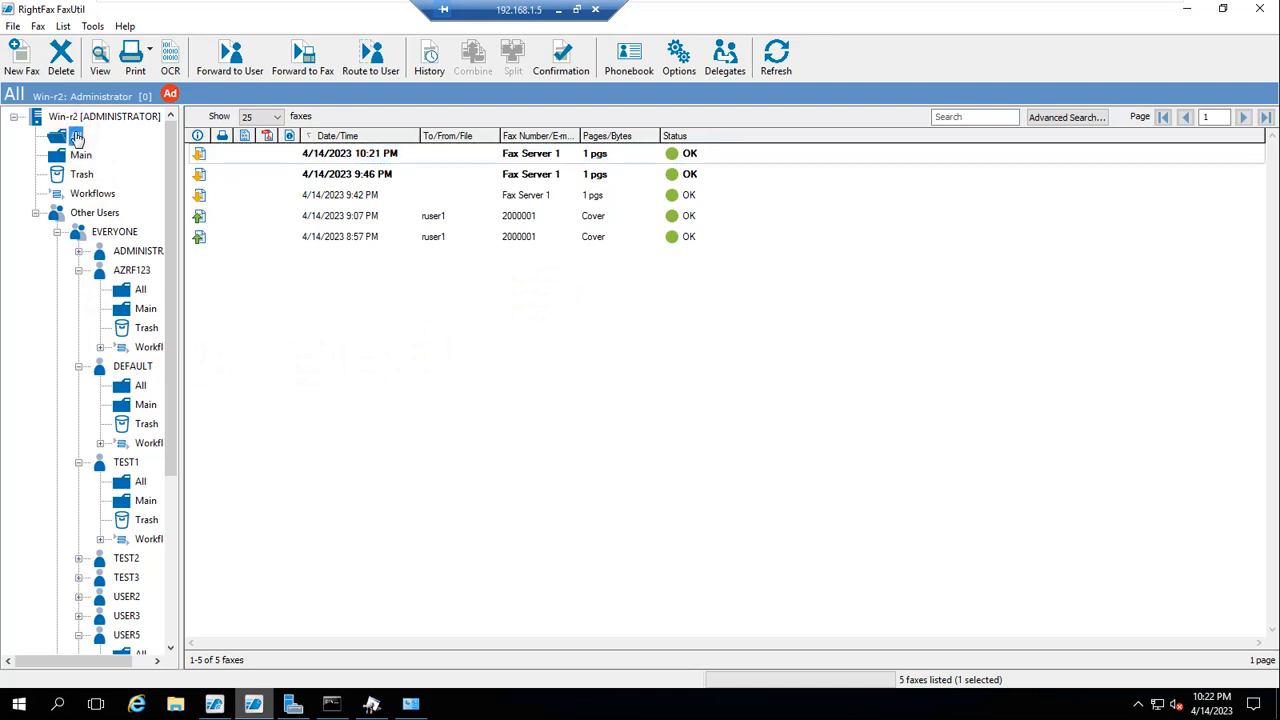
left_click_drag(171, 318, 169, 510)
left_click(133, 580)
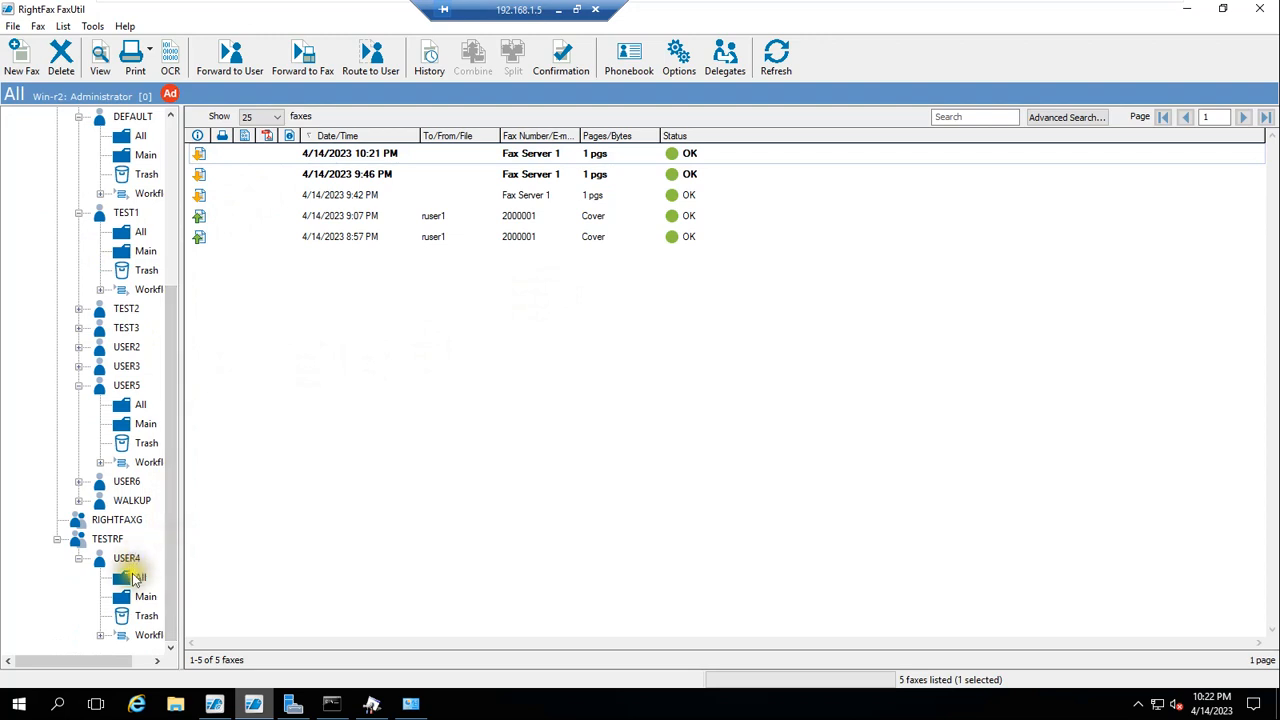
left_click(779, 58)
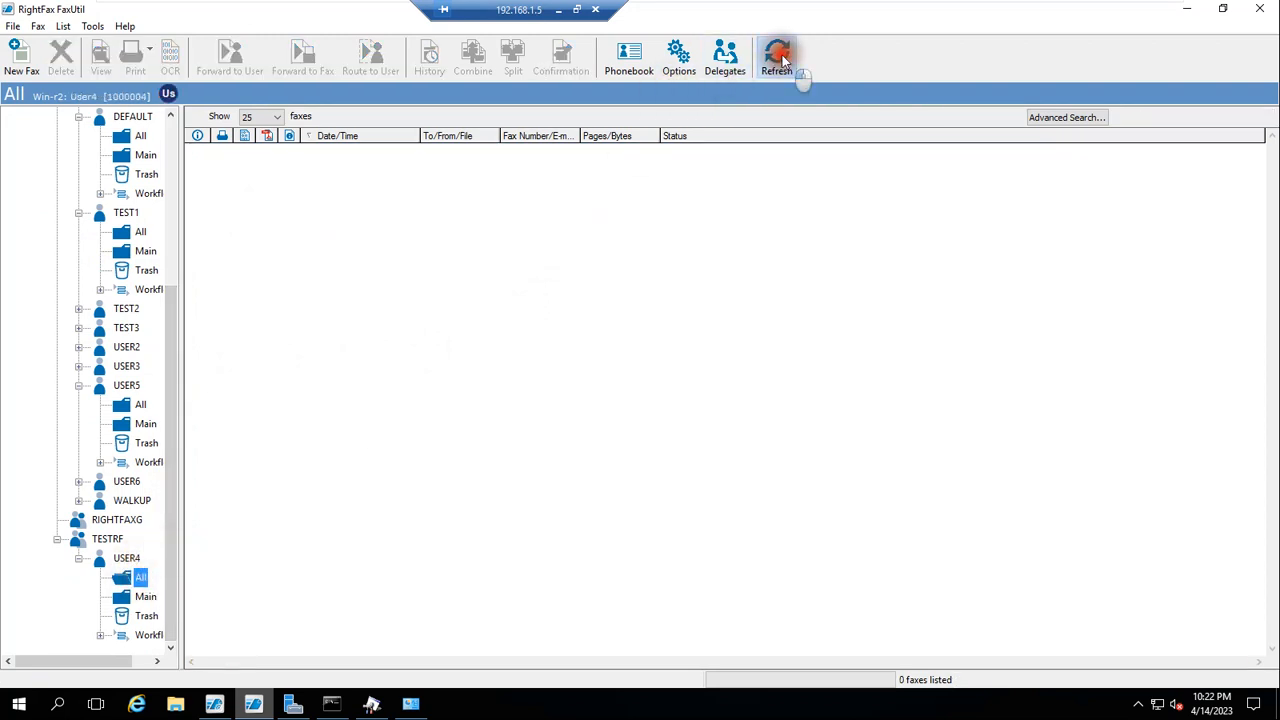
left_click(145, 596)
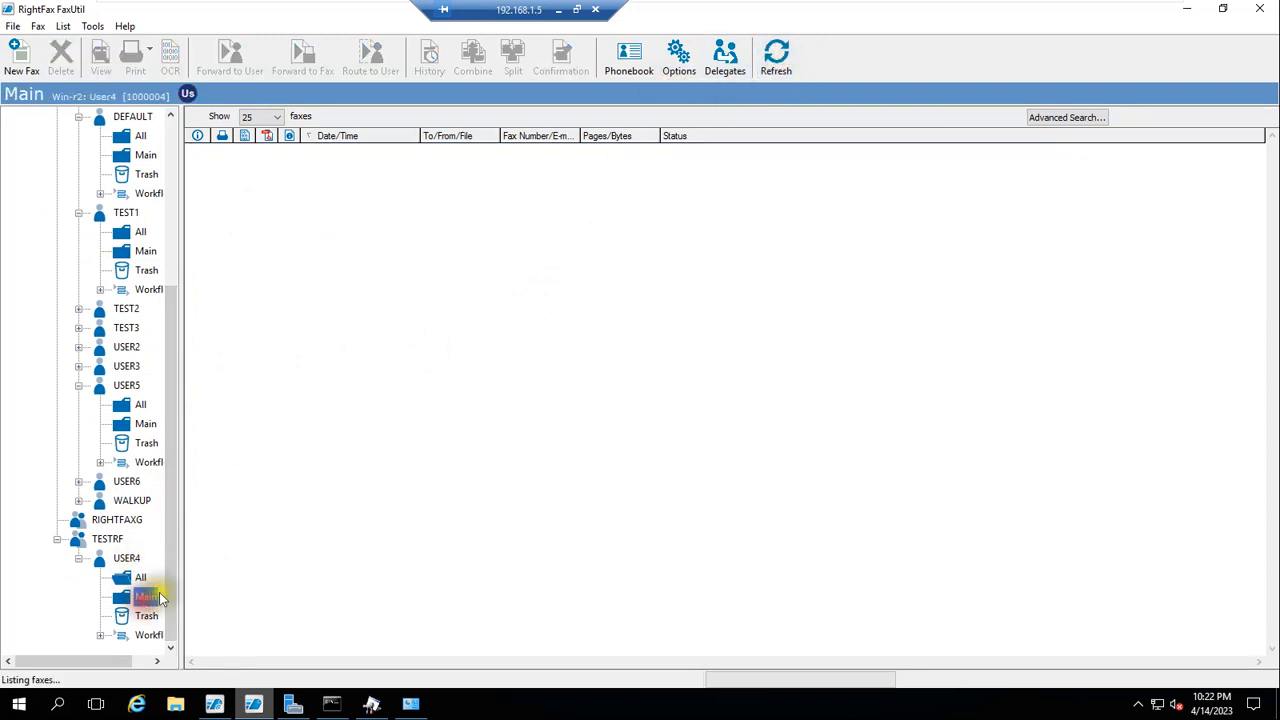
left_click(766, 67)
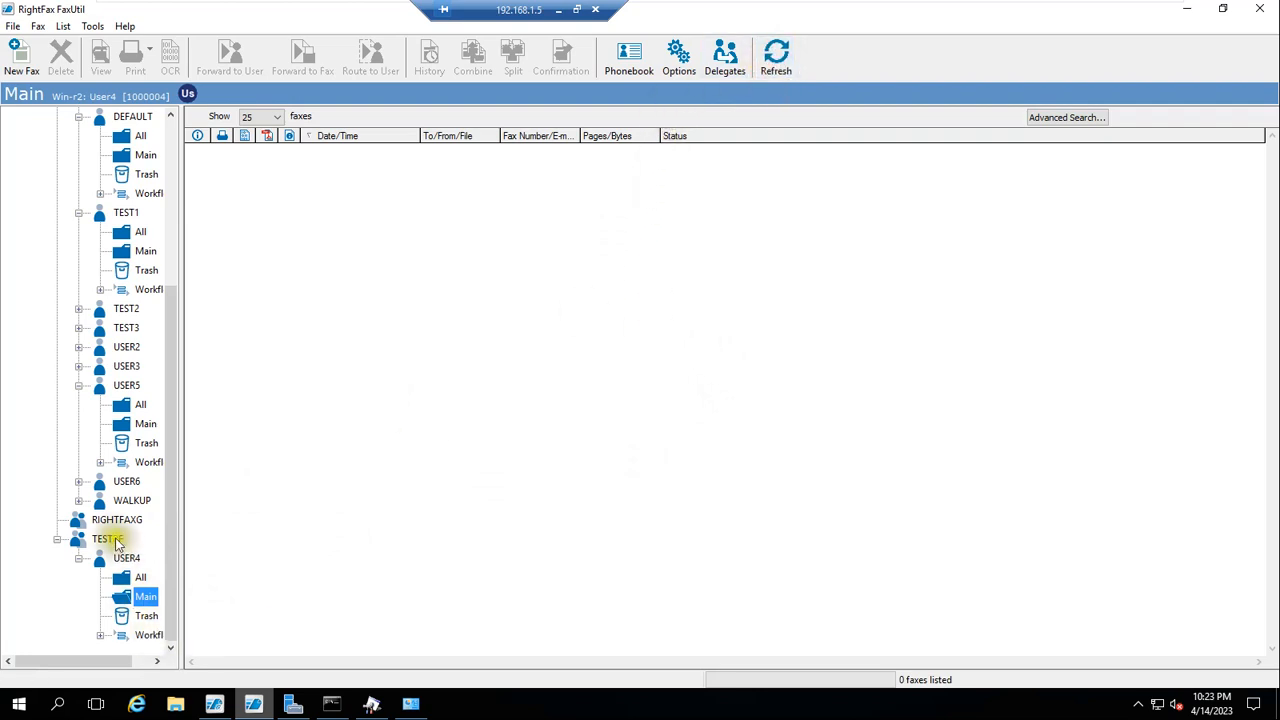
left_click(105, 538)
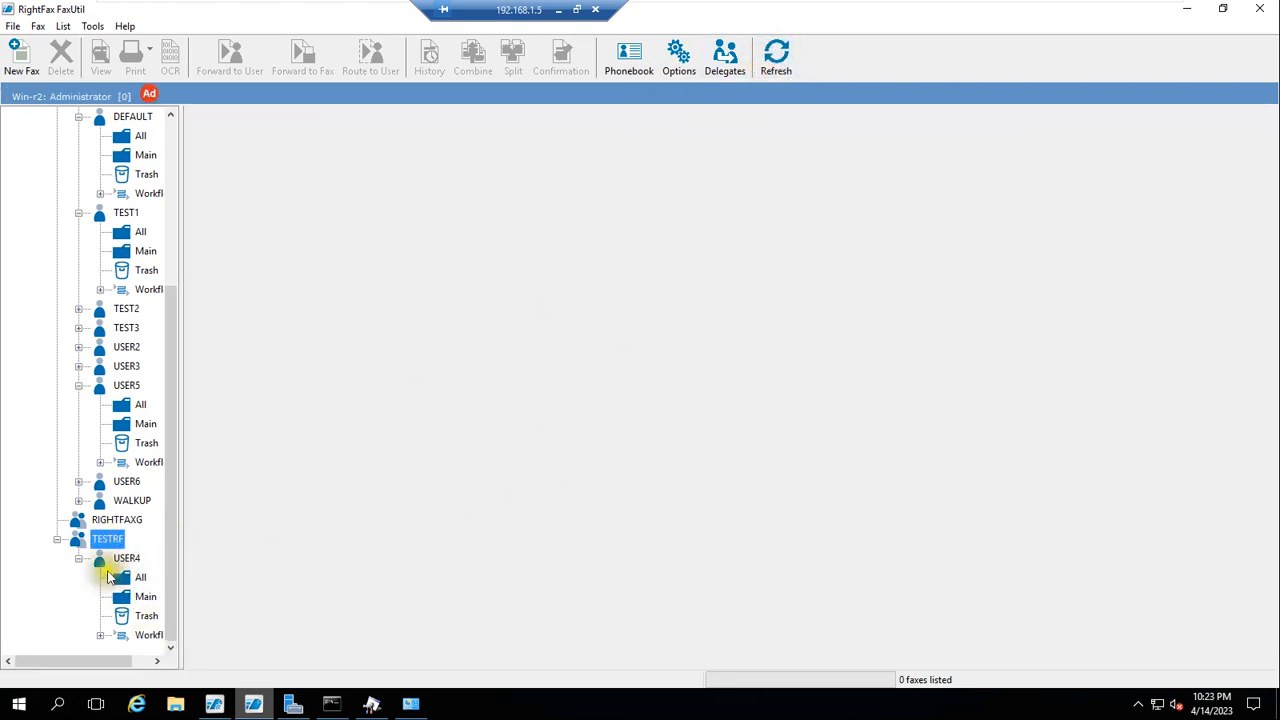
left_click(777, 70)
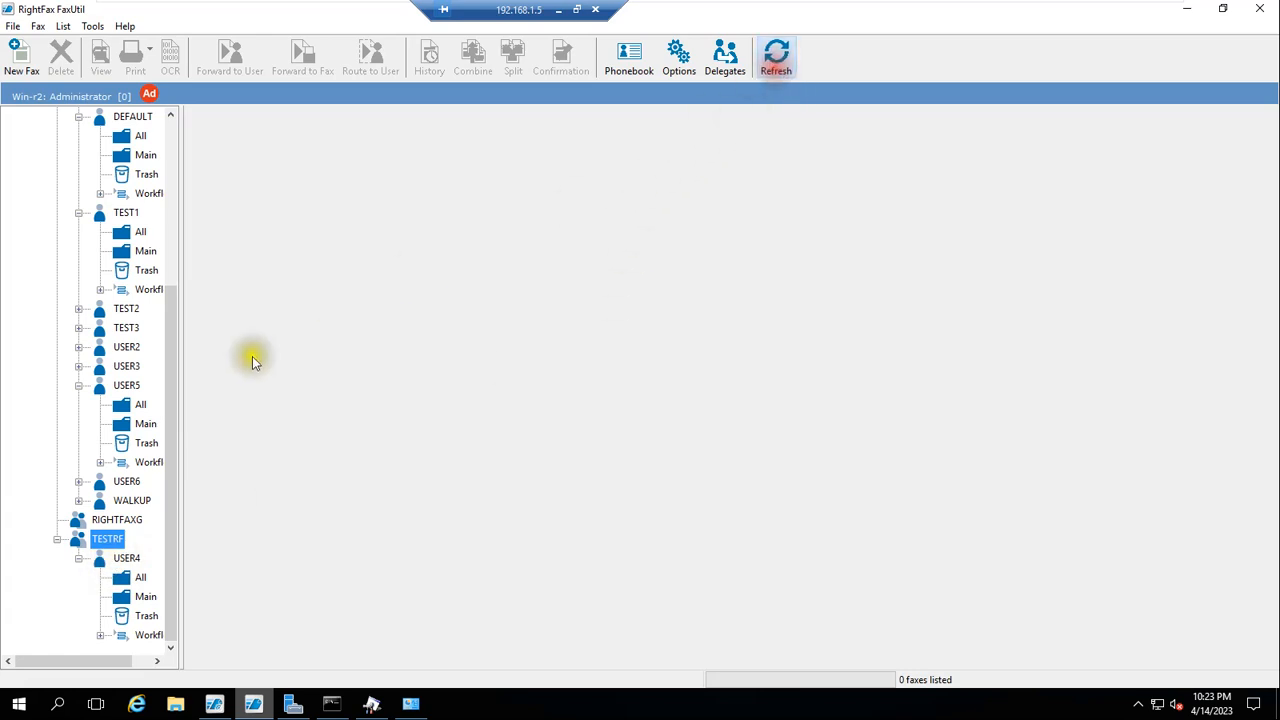
- Check the complete fax lists of USER5, USER3, USER2 and the Administrator on WIN-R2 for the received fax
left_click(130, 405)
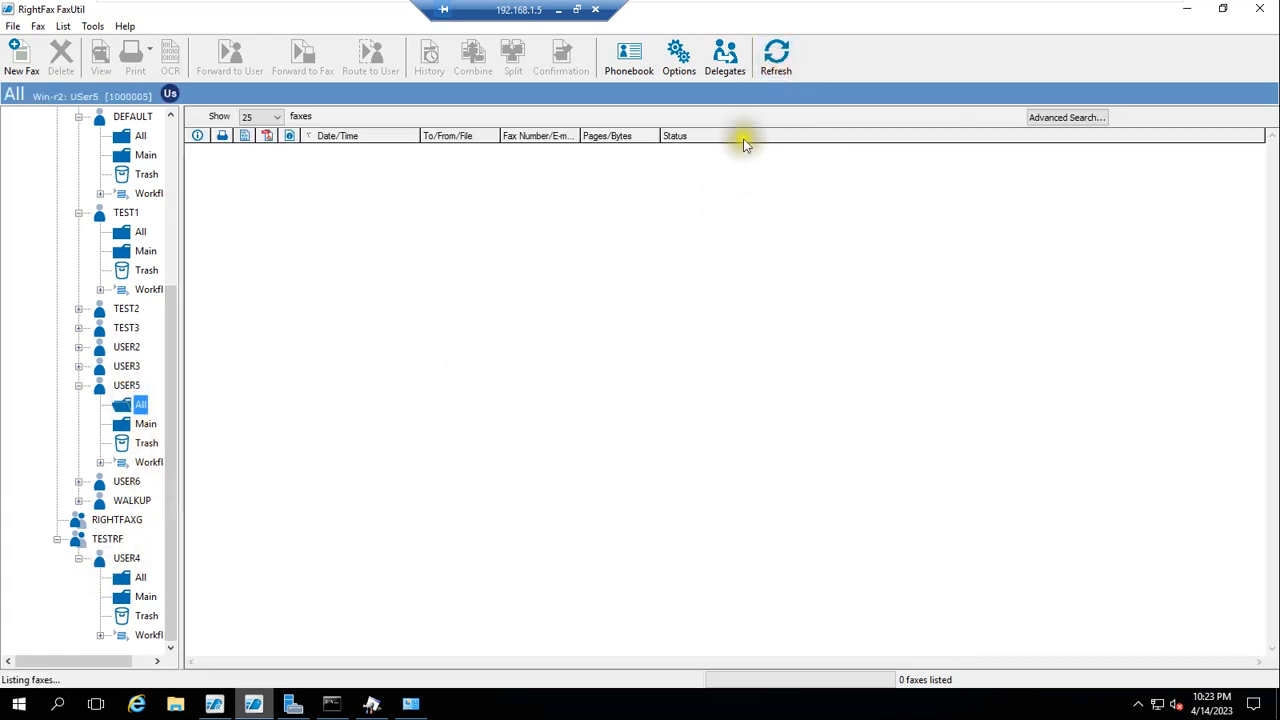
left_click(776, 55)
left_click(122, 368)
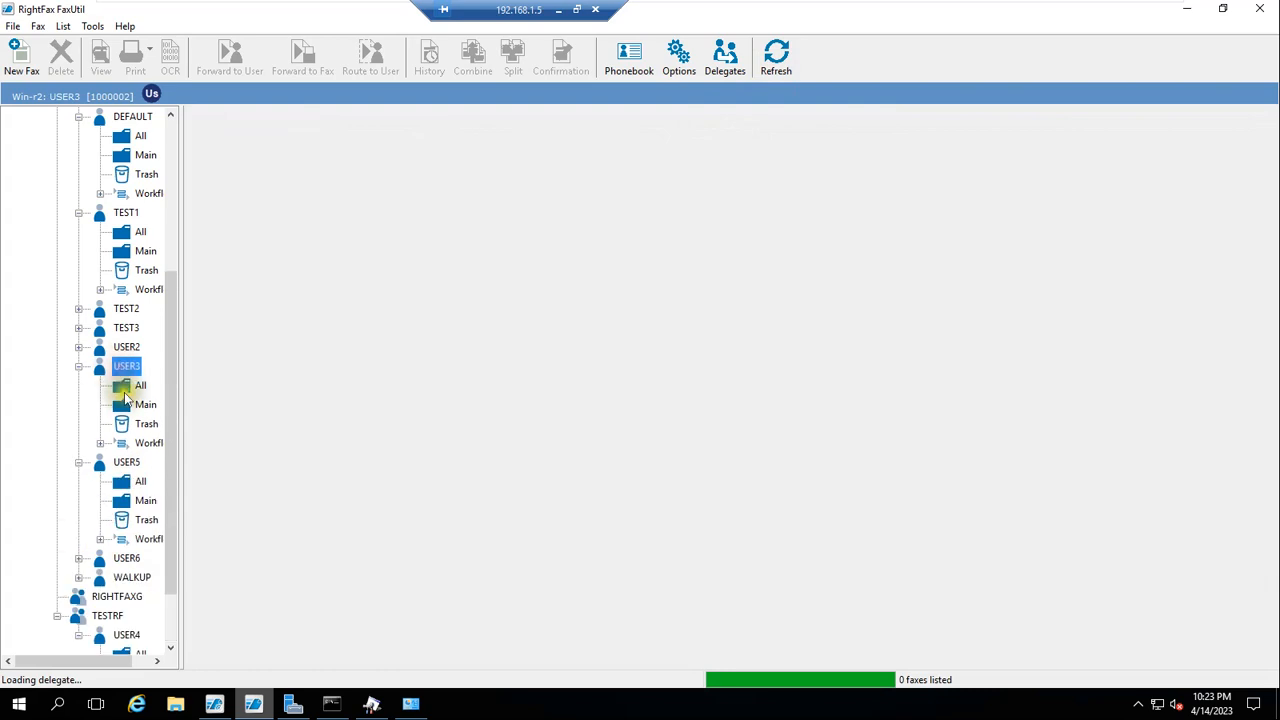
left_click(140, 385)
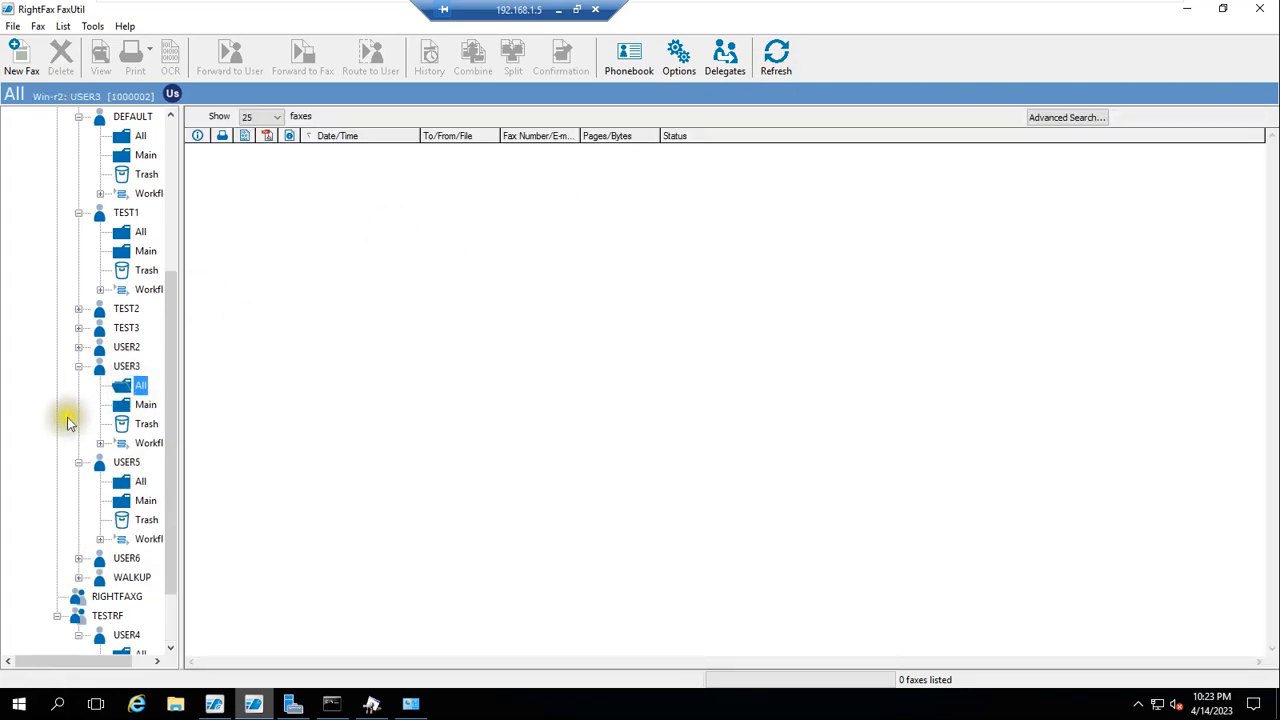
left_click(79, 348)
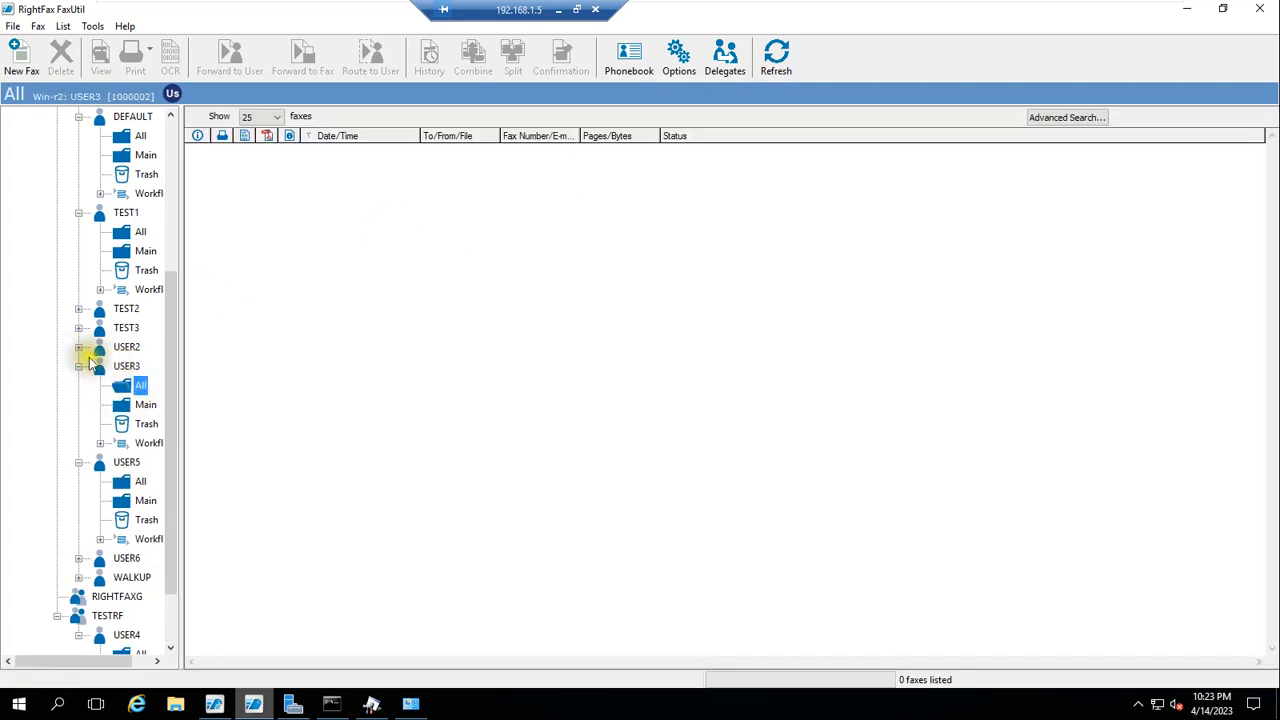
left_click(124, 368)
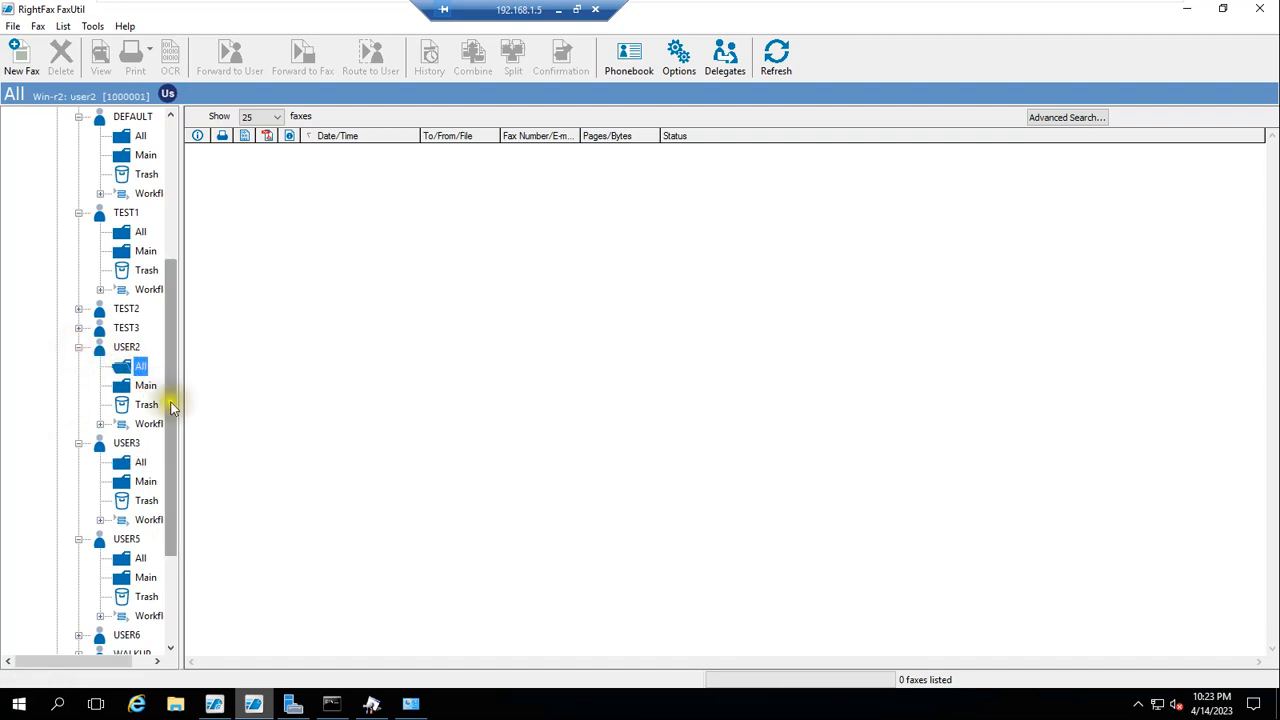
left_click_drag(171, 400, 196, 238)
left_click(76, 136)
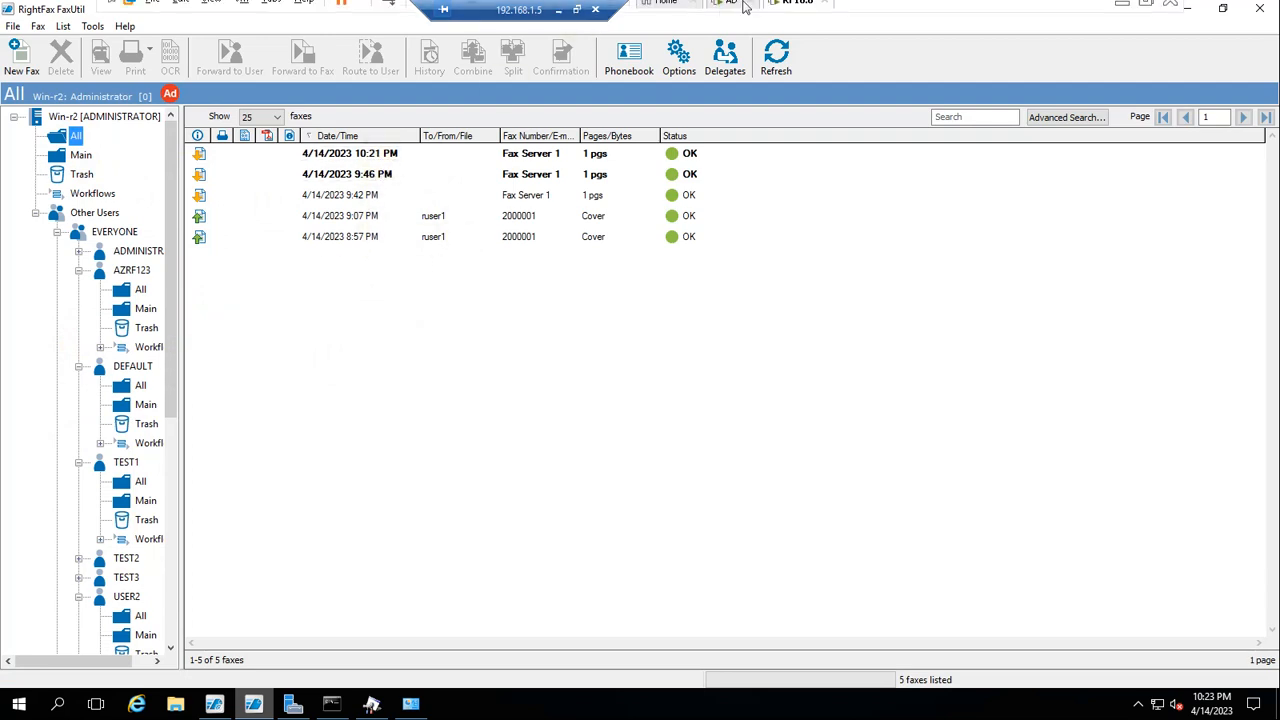
- Switch to the AD machine and open RUSER1's sent fax to User4 in the viewer, connecting the detected USB device to the host
left_click(731, 11)
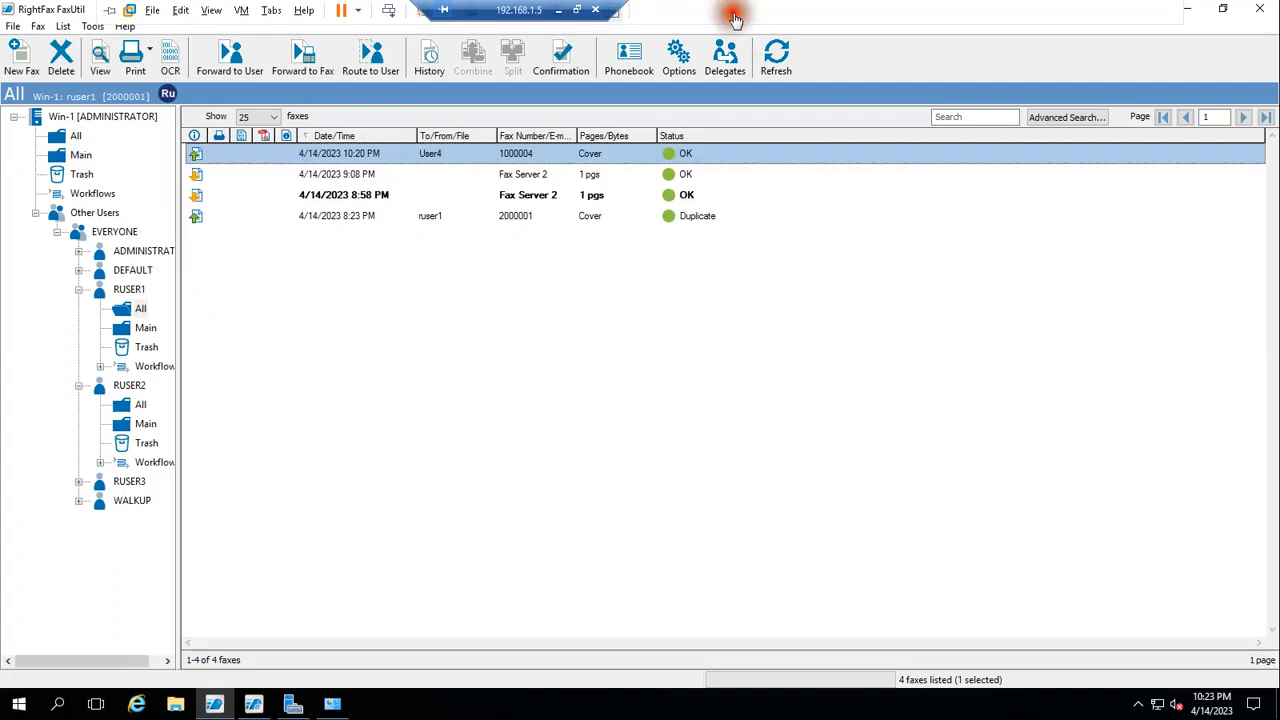
left_click(338, 157)
double_click(196, 157)
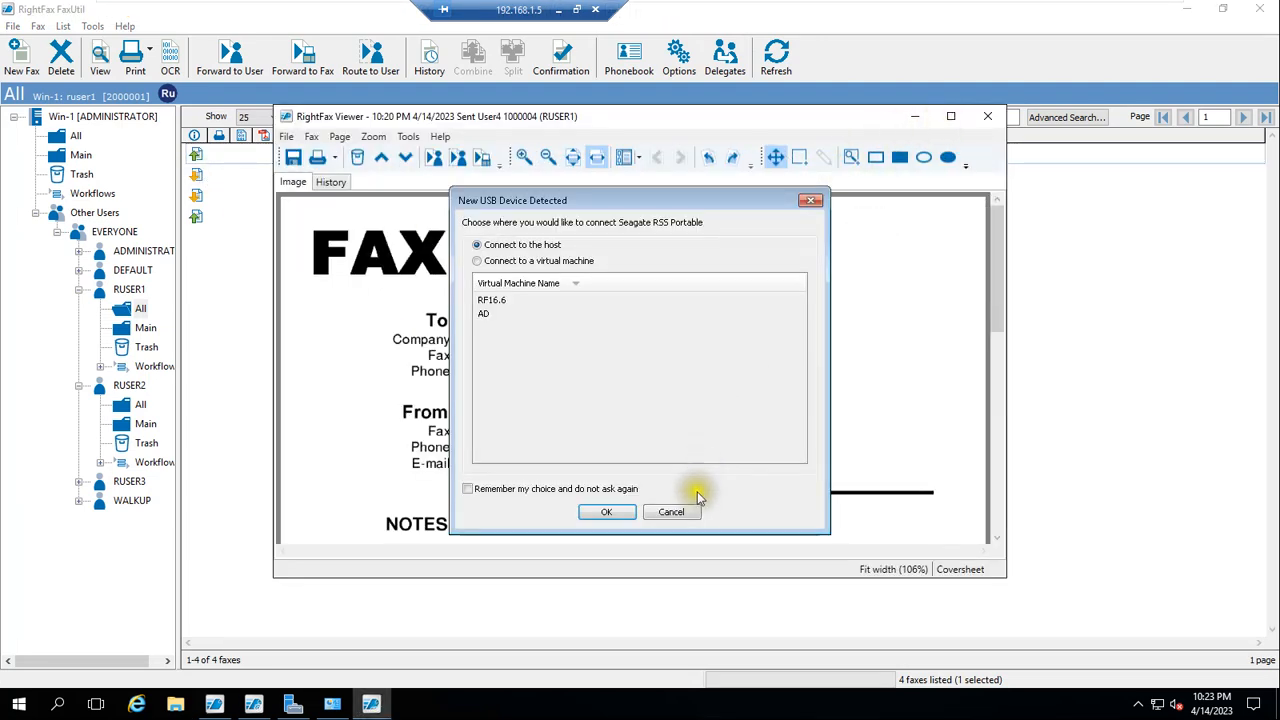
left_click(618, 510)
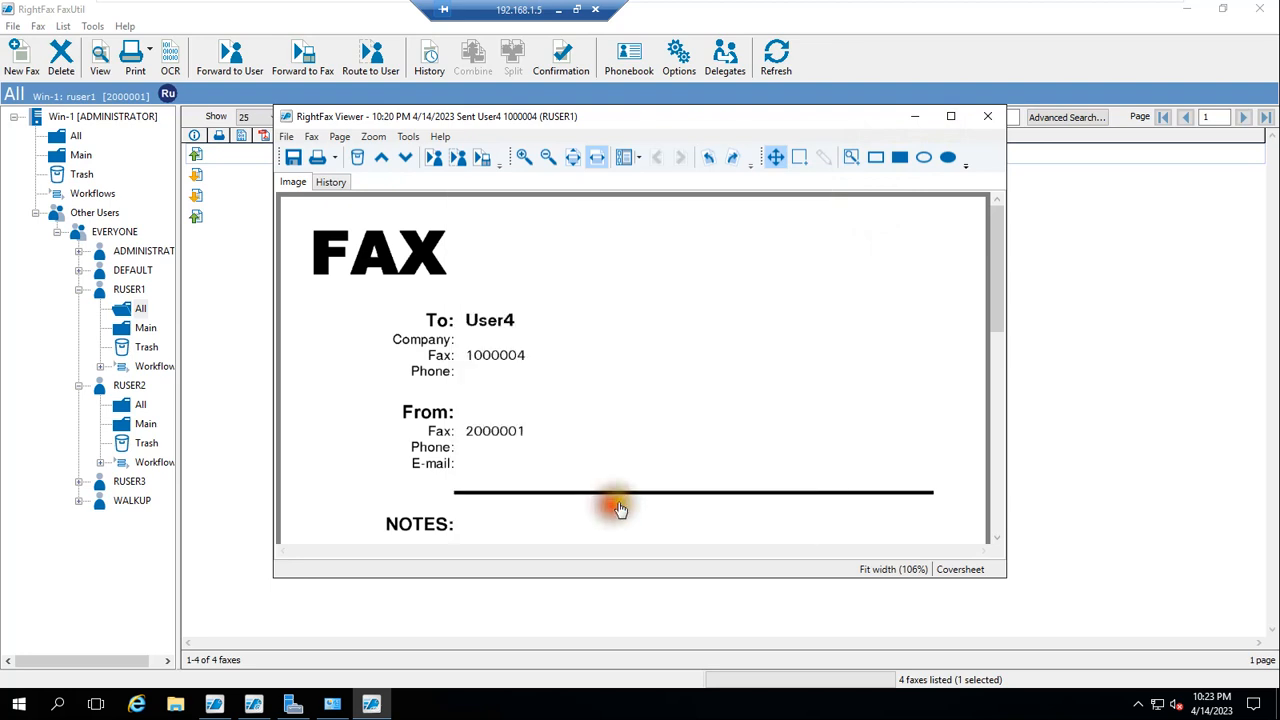
- Maximize the fax viewer, examine the cover sheet down to its notes, and minimize the remote desktop session
left_click(951, 117)
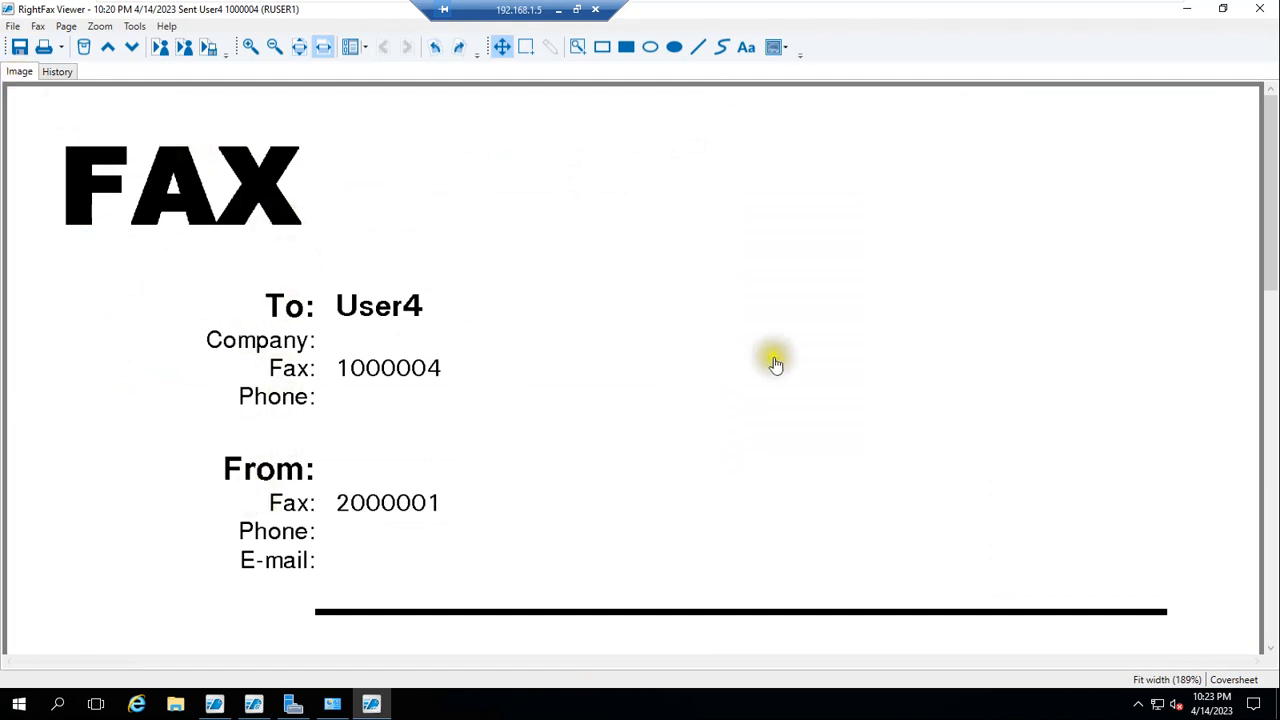
left_click_drag(1272, 285, 1272, 383)
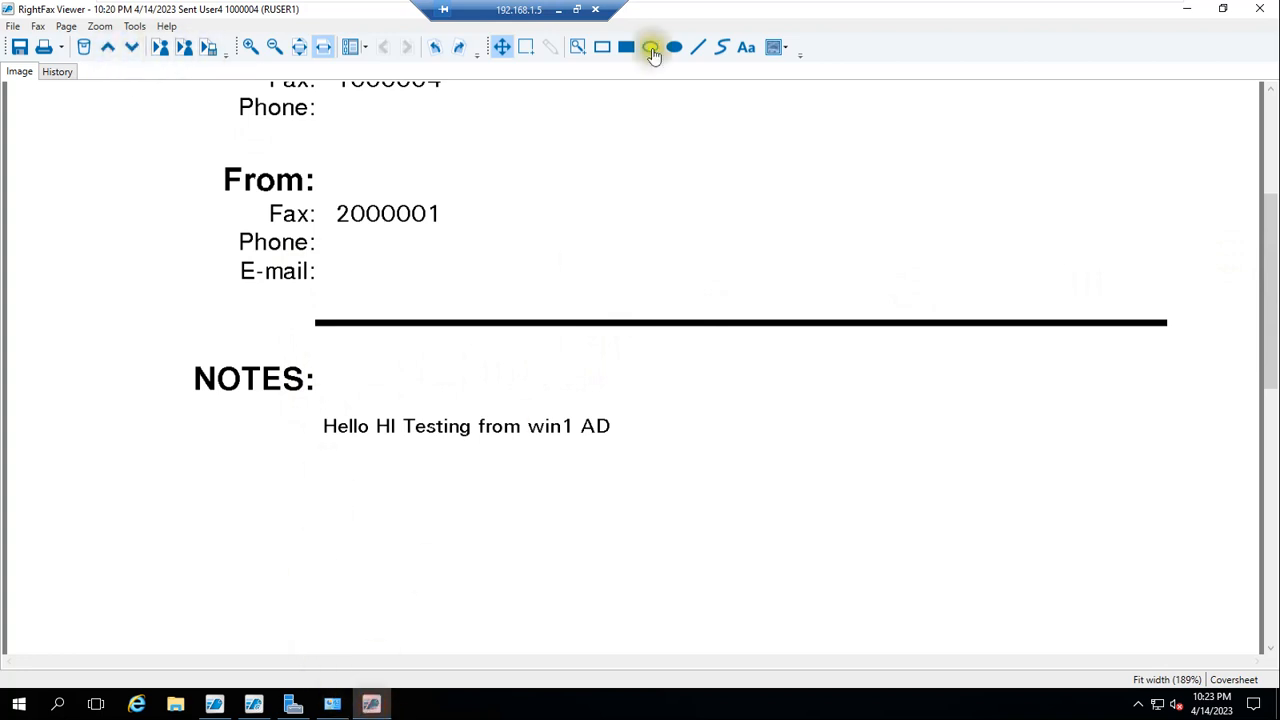
left_click(689, 469)
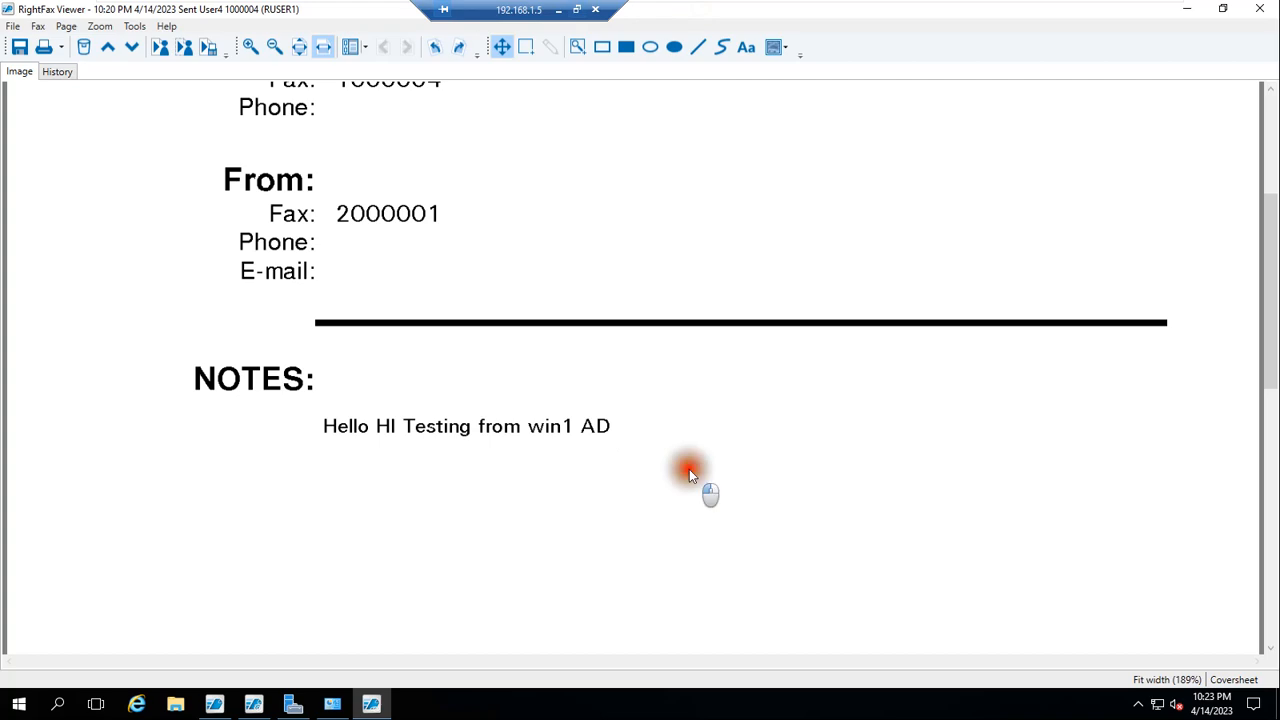
left_click(558, 12)
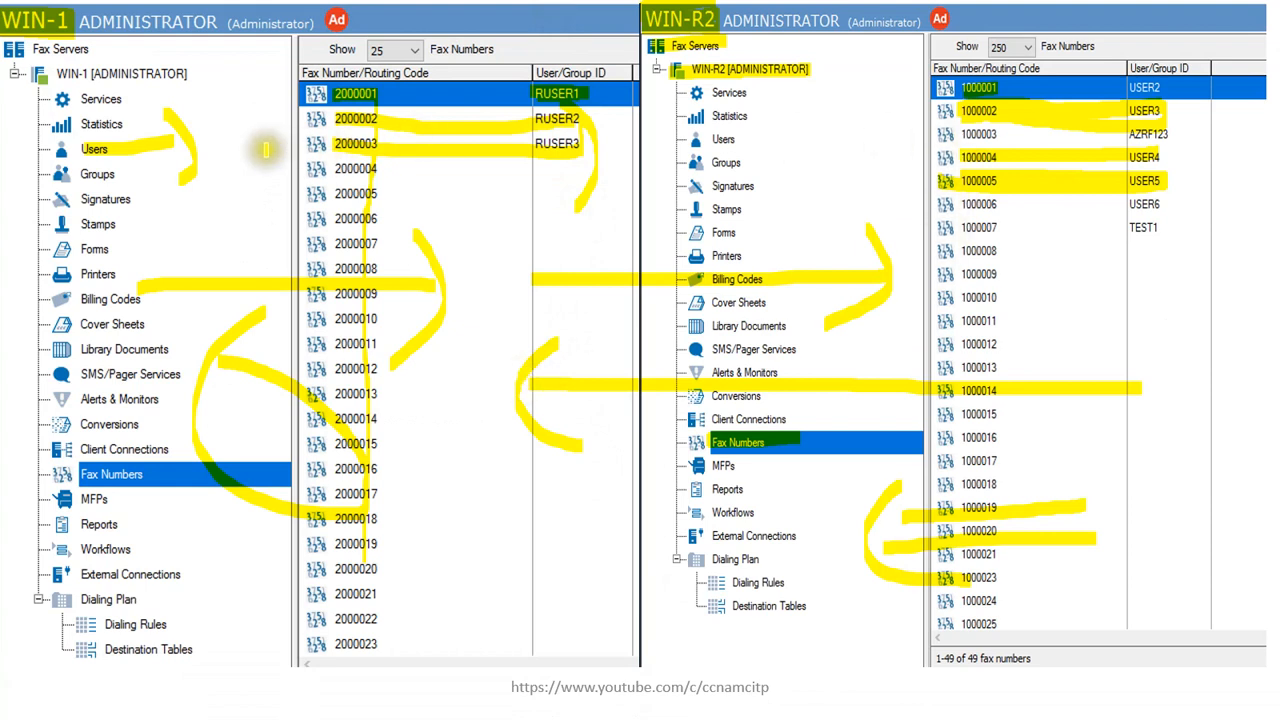
- Highlight the fax path from the WIN-1 server to WIN-R2's fax number list on the slide
left_click_drag(115, 50, 975, 90)
left_click_drag(953, 36, 932, 220)
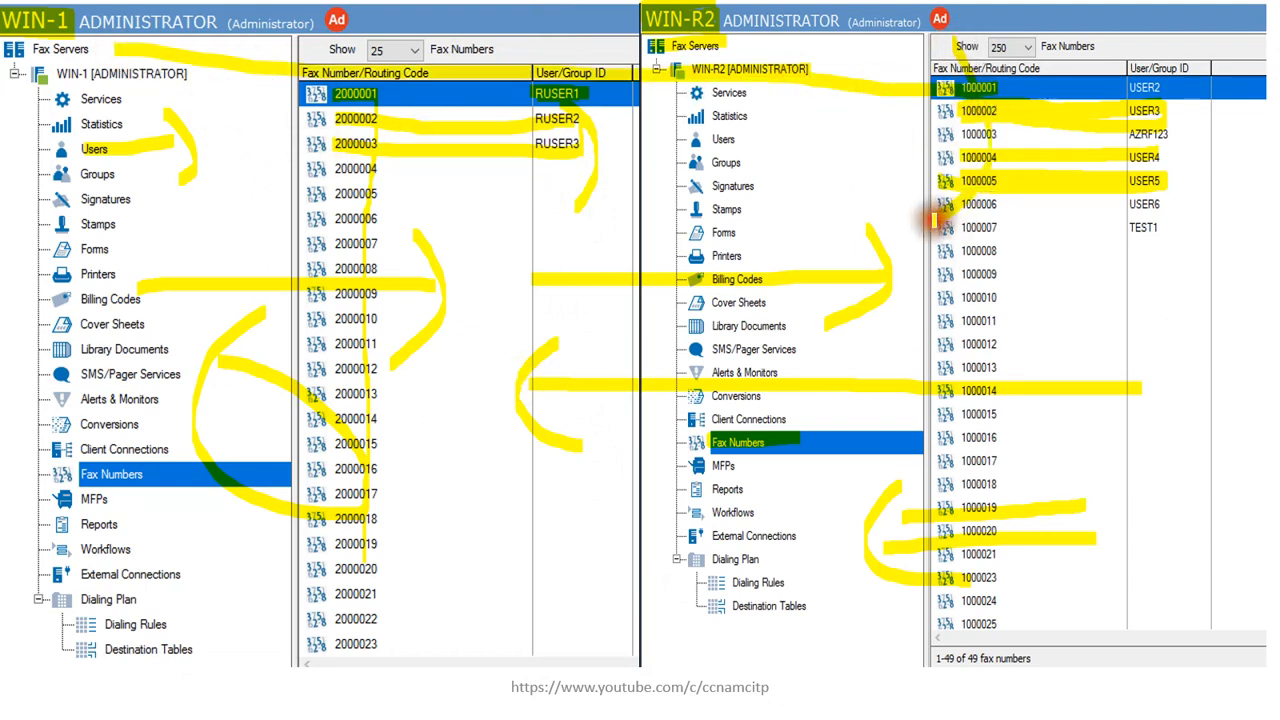
- Return to the remote desktop session and display the adjacent RUSER1 fax, received from Fax Server 2, in the viewer
key("super")
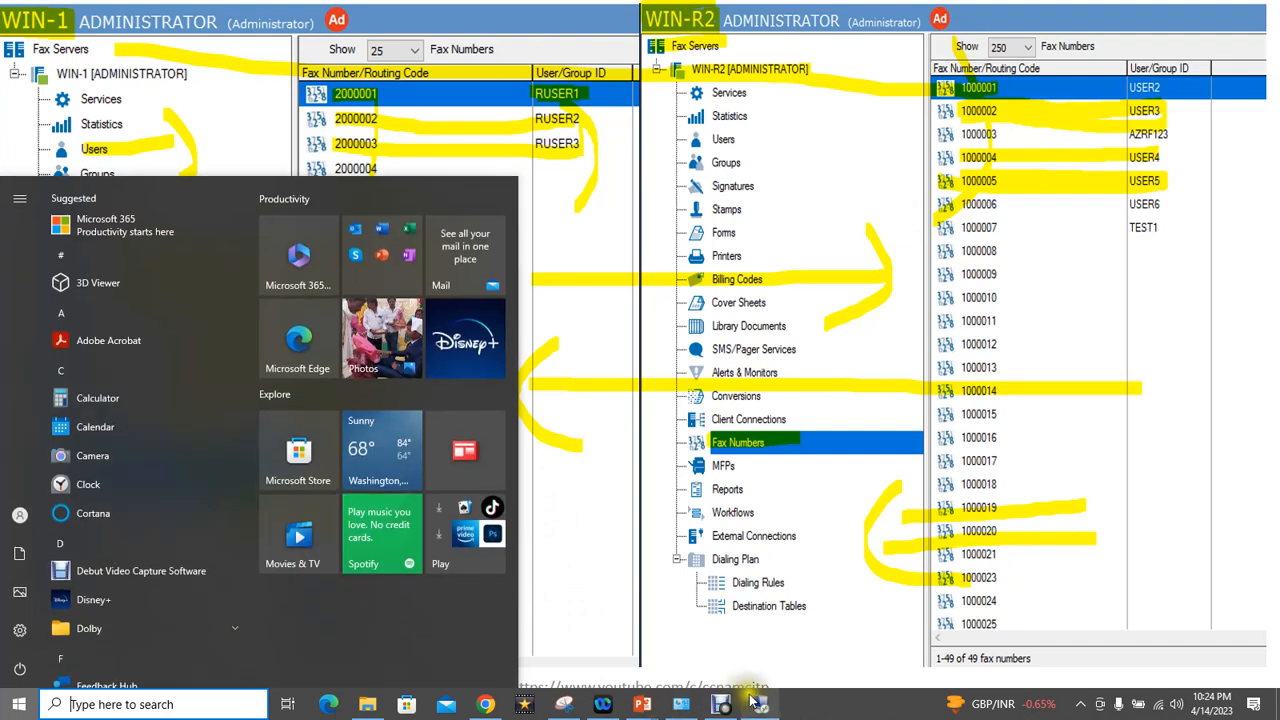
left_click(760, 697)
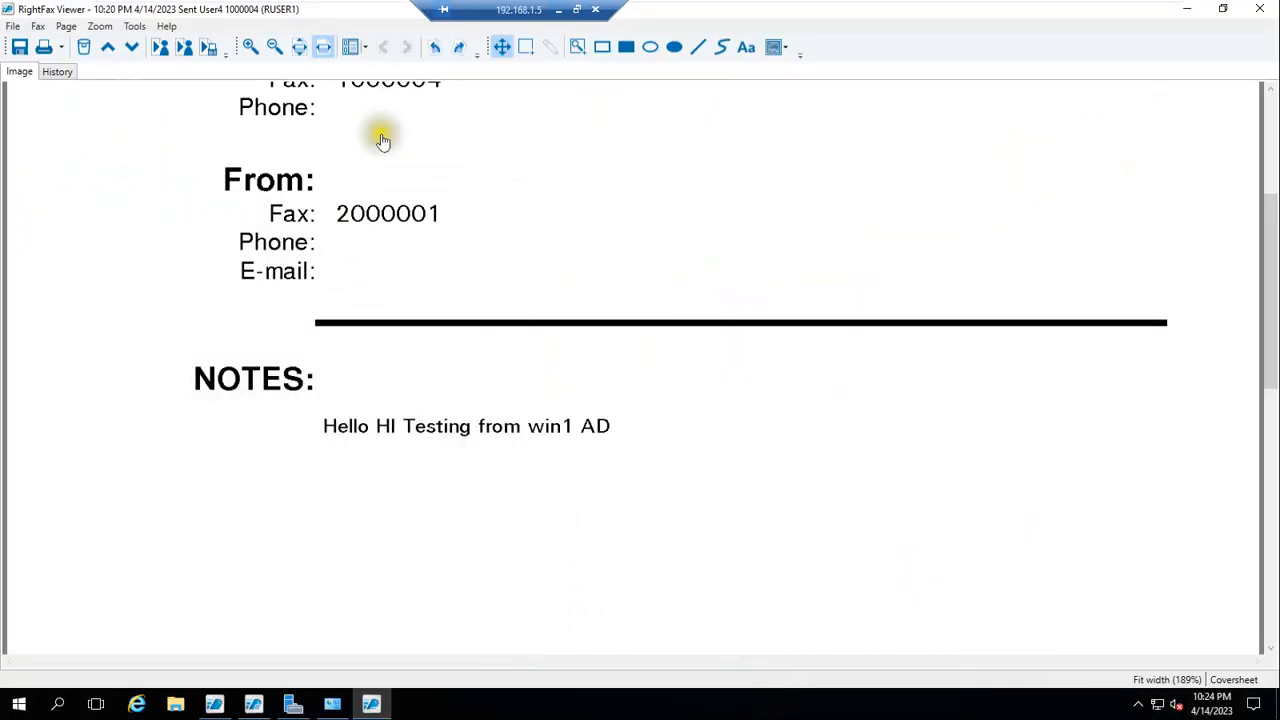
left_click(132, 47)
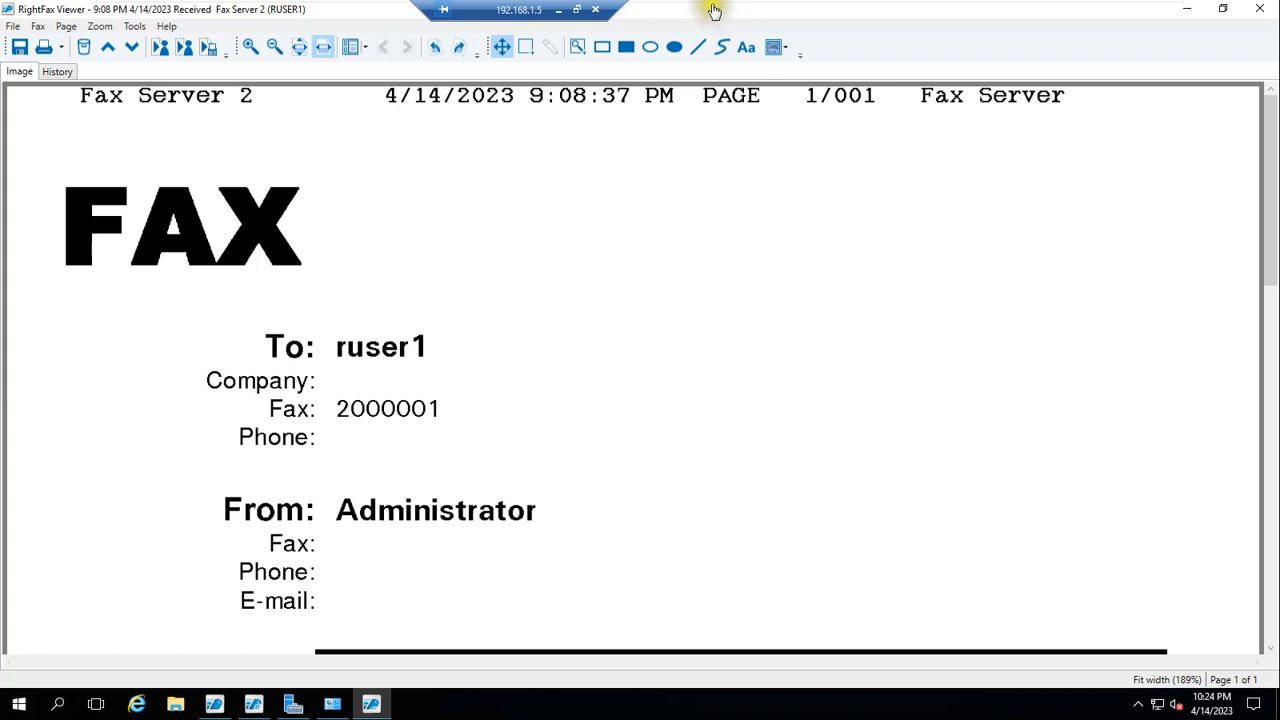
mouse_move(708, 8)
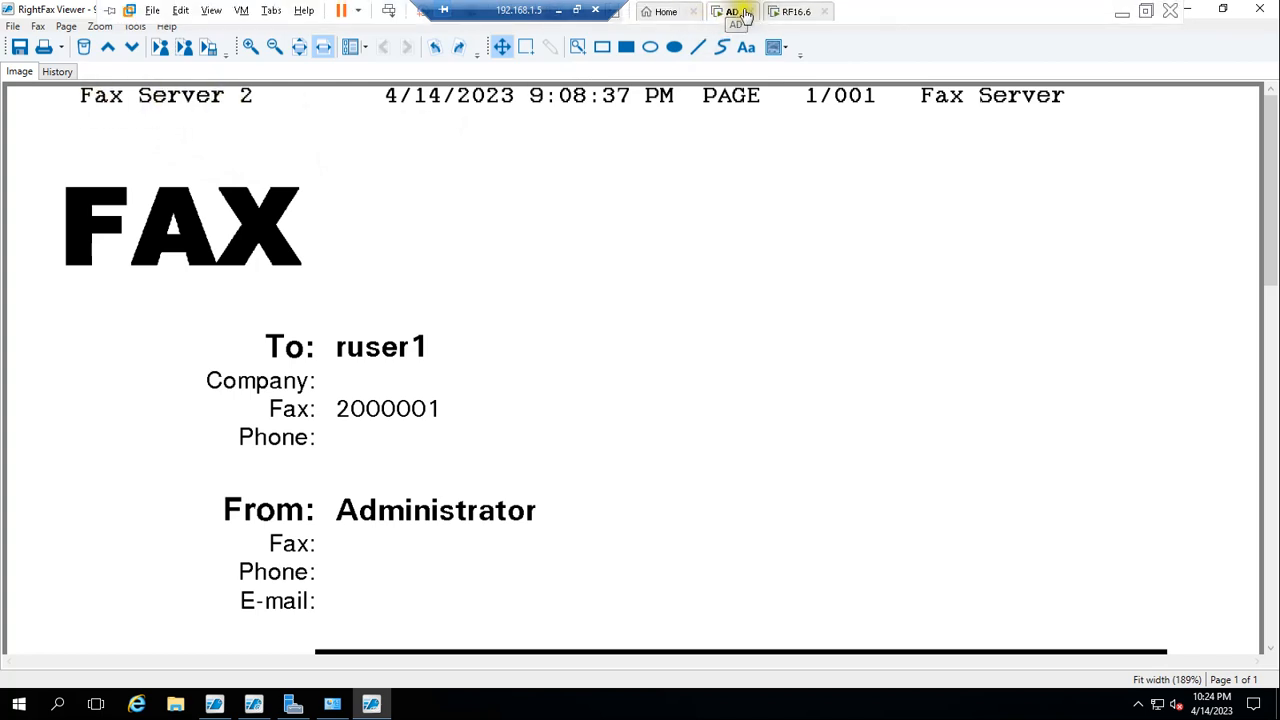
- Check the RightFax OEM settings under Brooktrout in WIN-1's DocTransport configuration, and close the dialog with OK
left_click(220, 705)
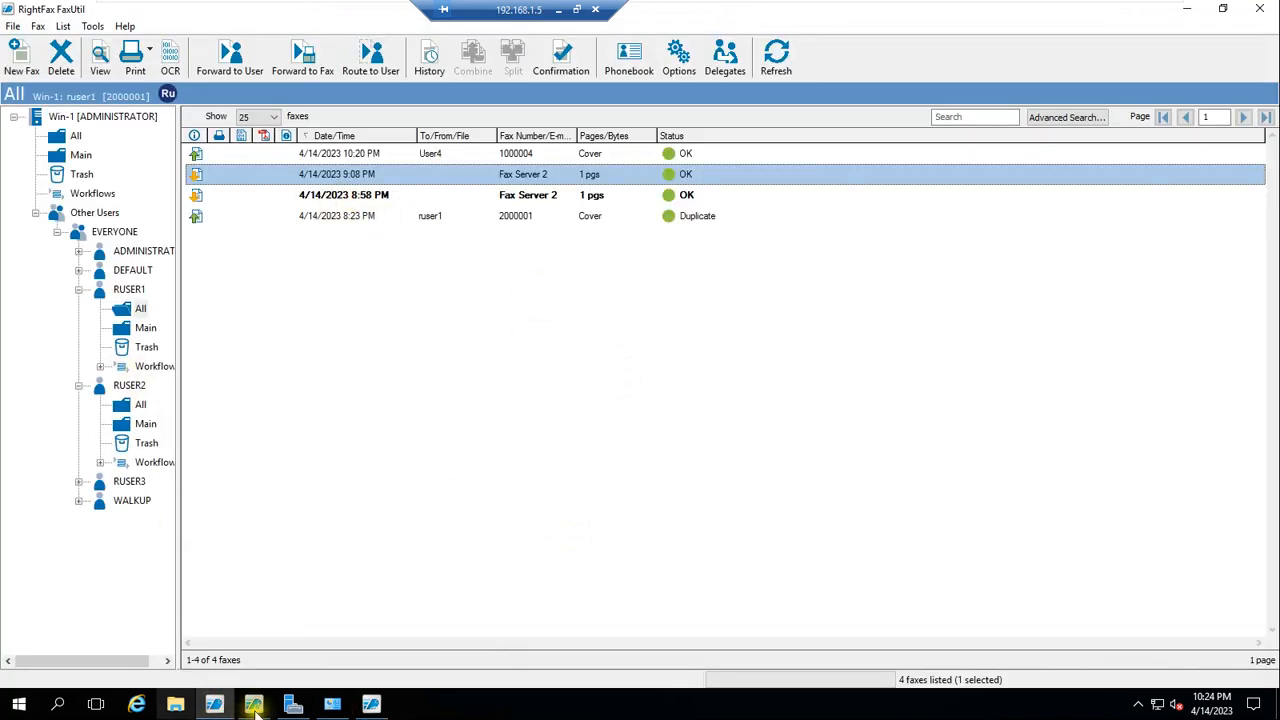
left_click(254, 705)
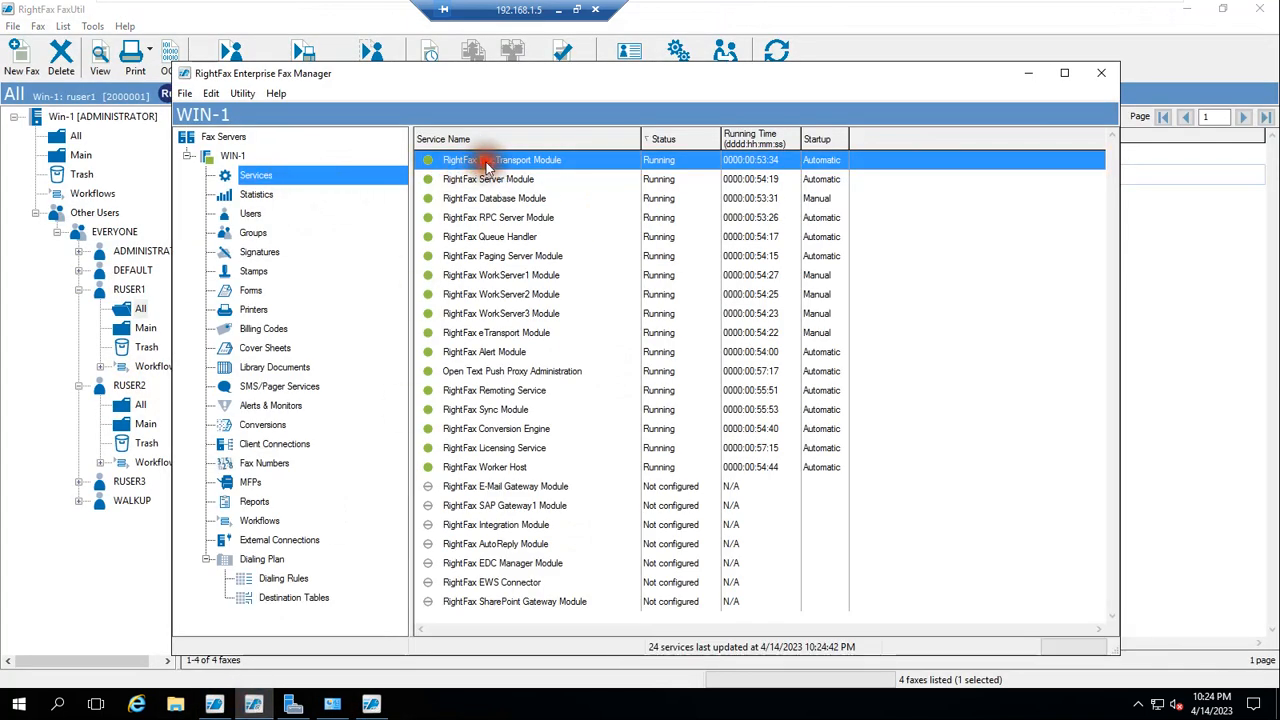
double_click(487, 165)
double_click(226, 164)
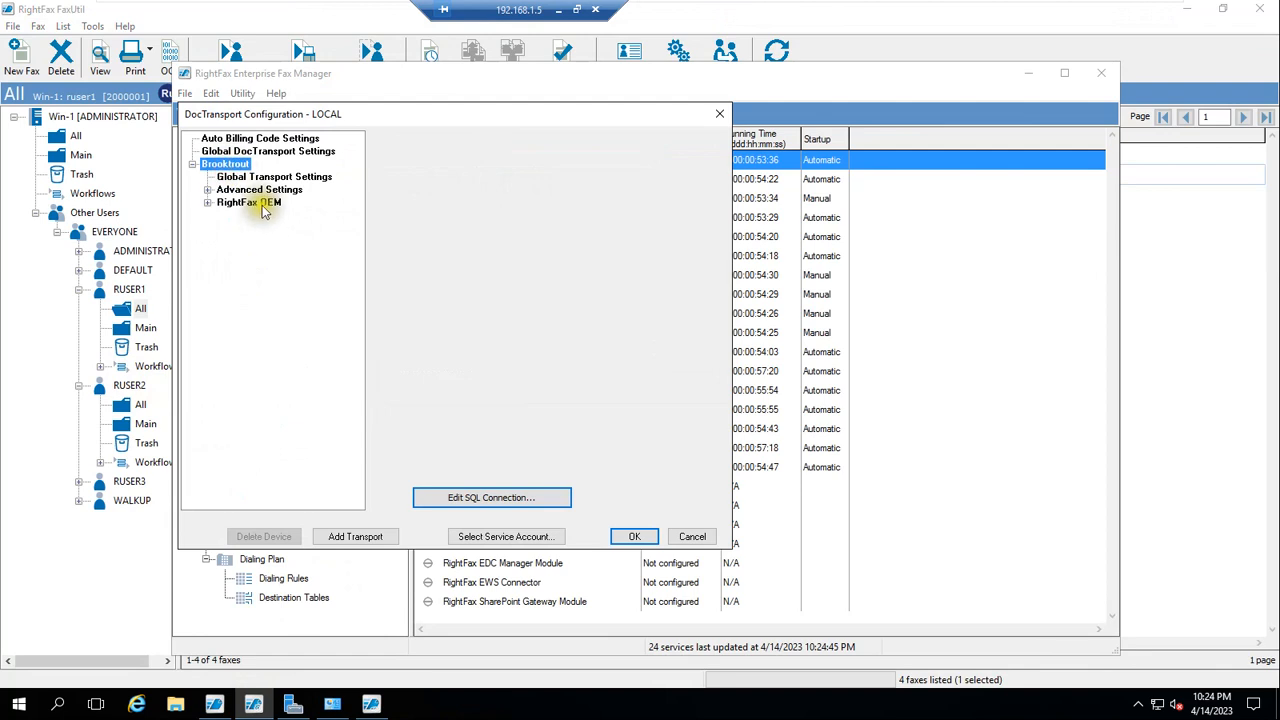
double_click(262, 204)
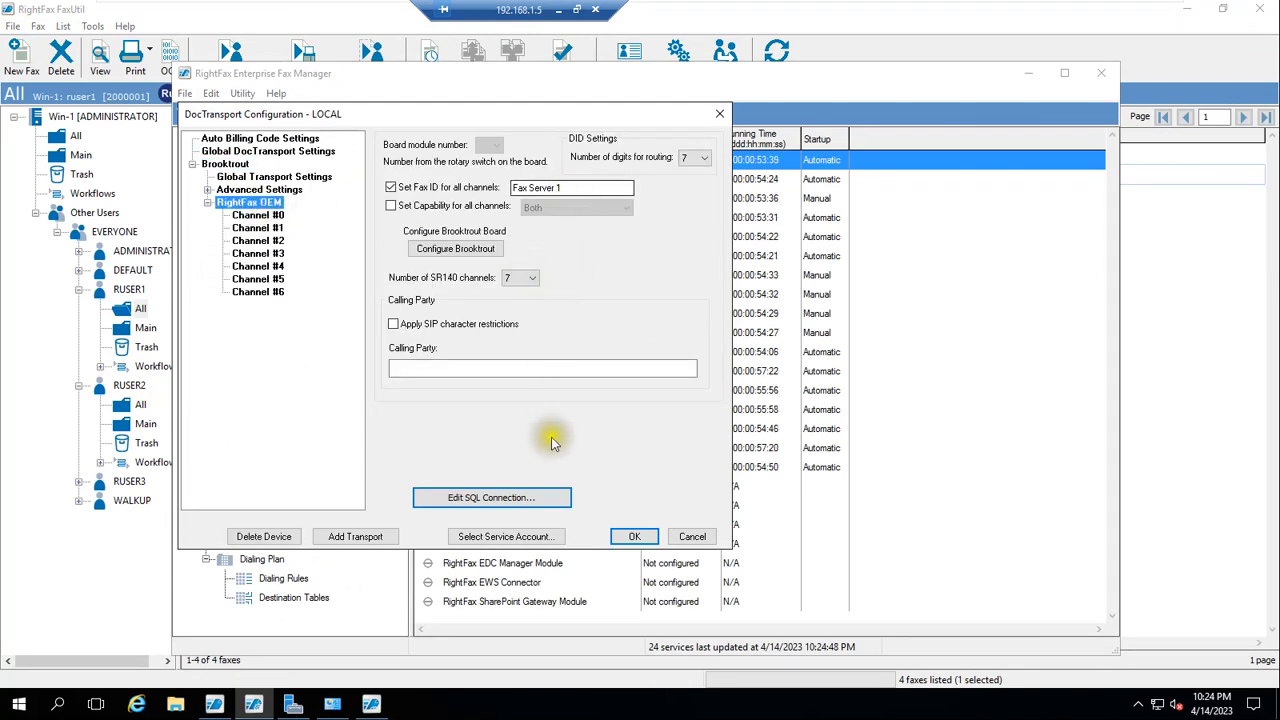
left_click(634, 536)
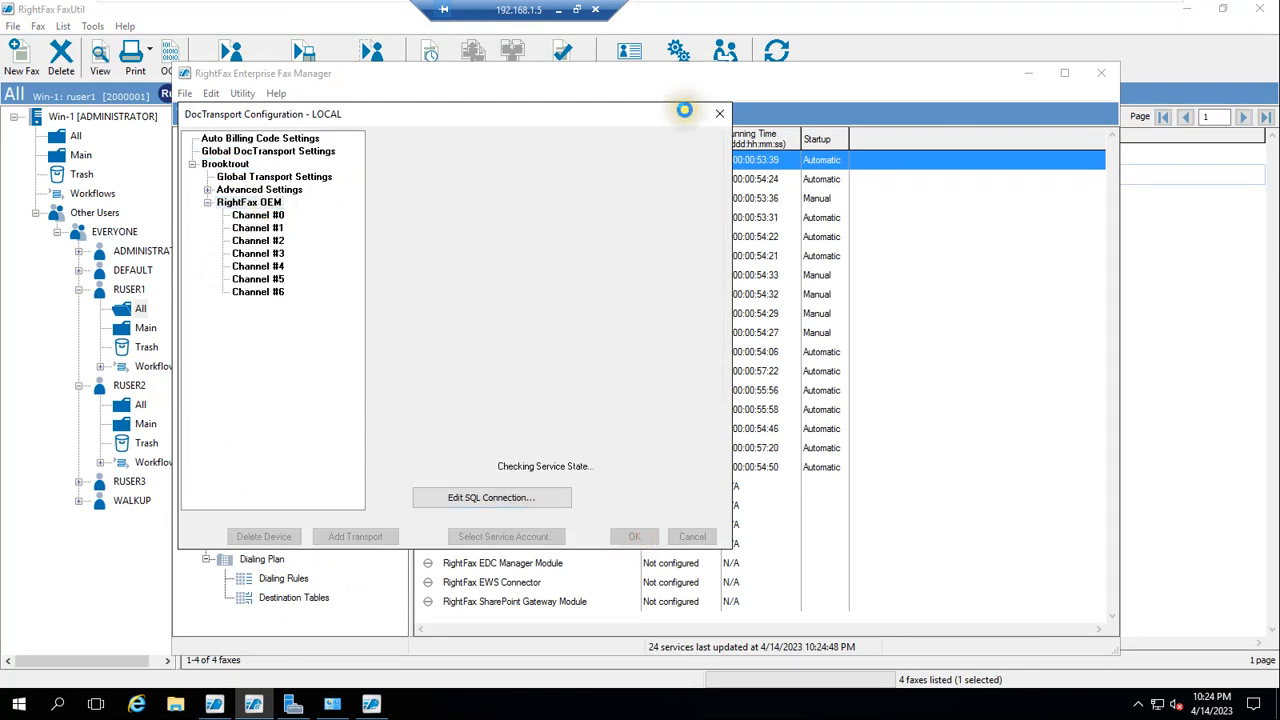
left_click(795, 12)
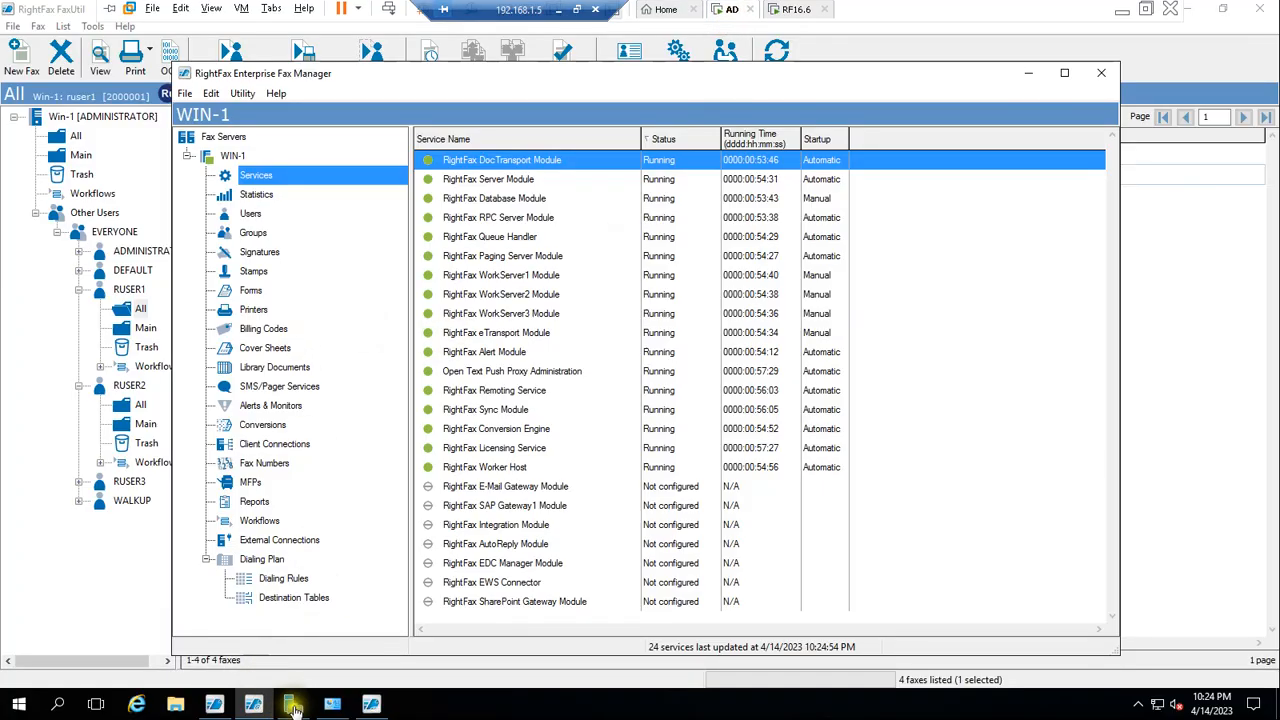
- Return to the fax received from Fax Server 2 and examine its cover sheet down to the notes
left_click(371, 704)
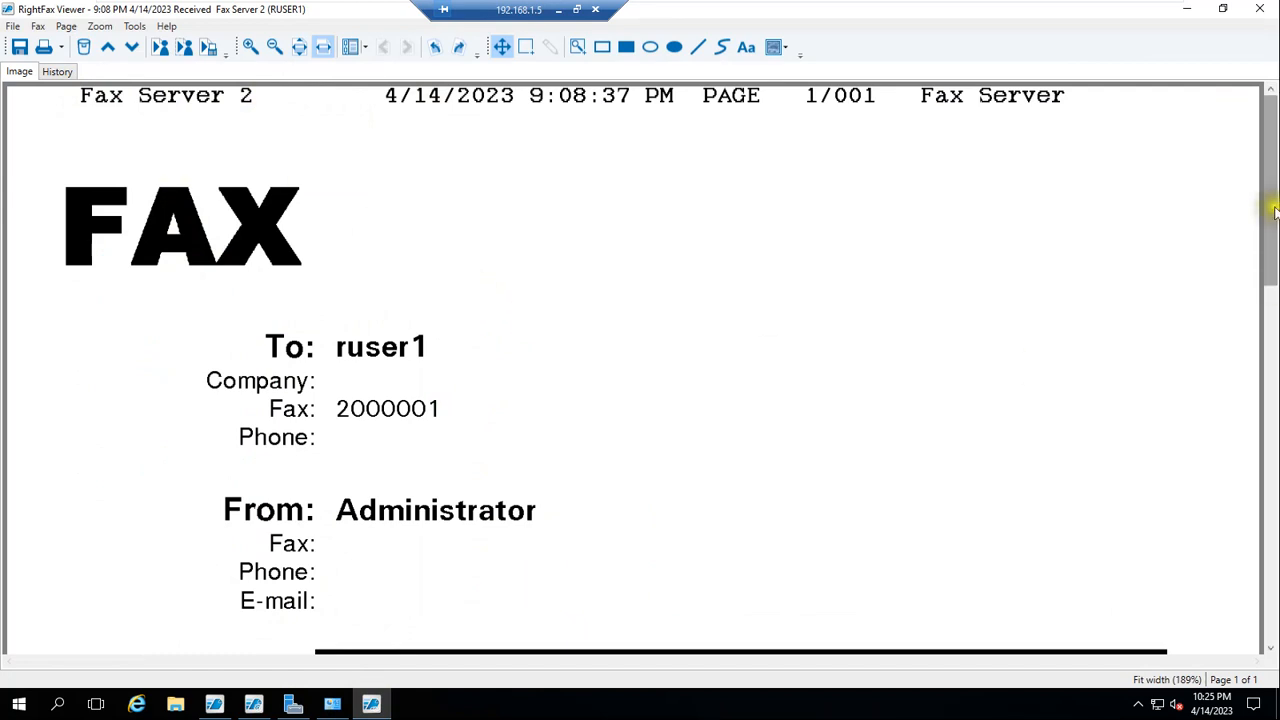
left_click_drag(1272, 211, 1272, 211)
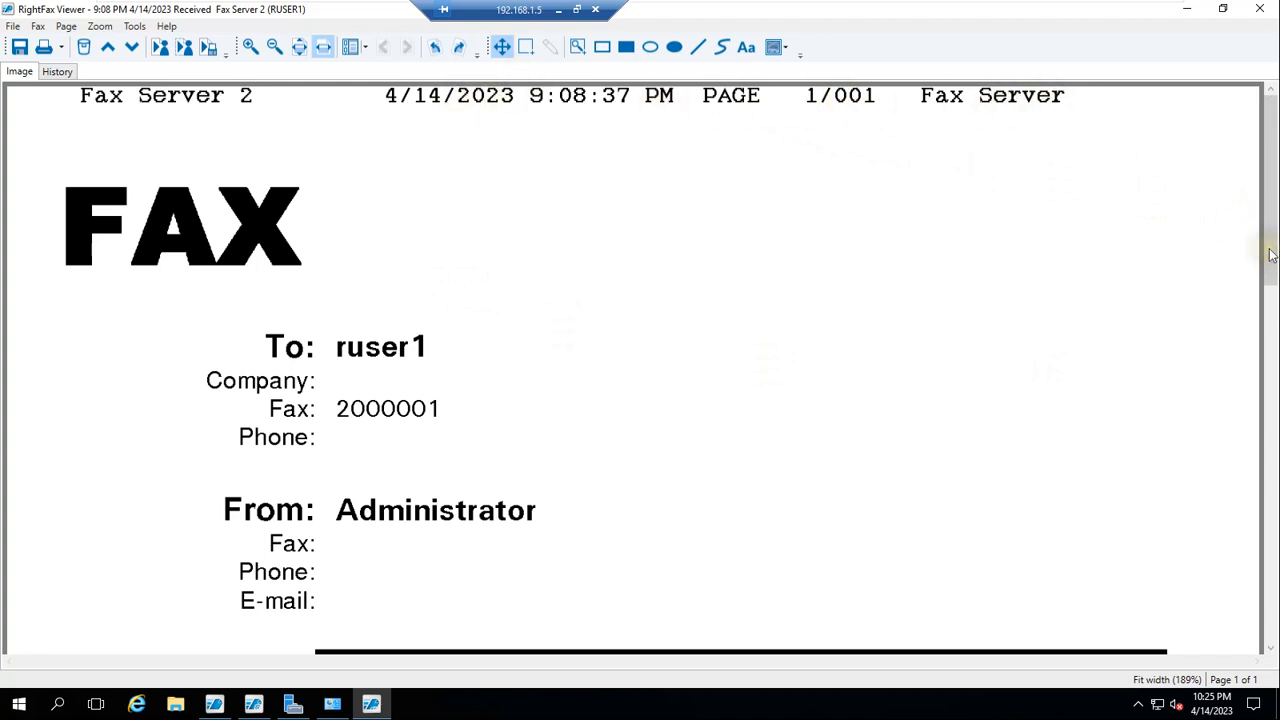
left_click(1266, 343)
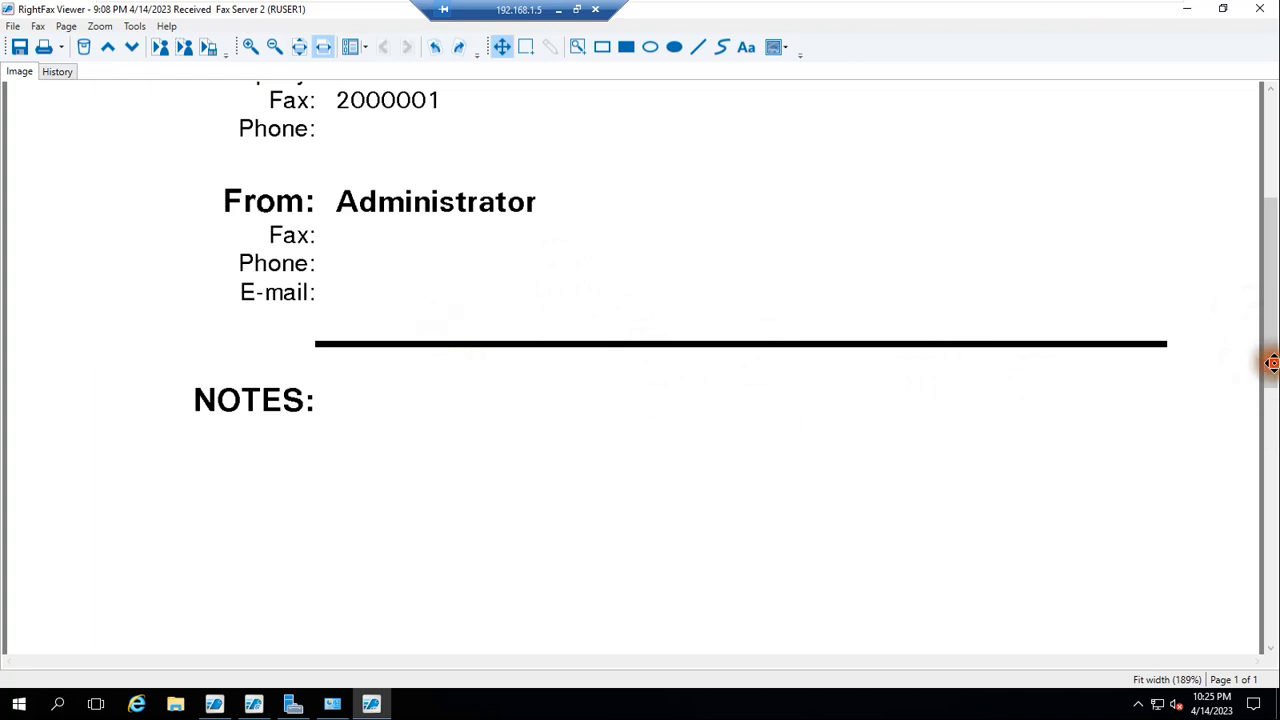
scroll(1271, 451, "up", 3)
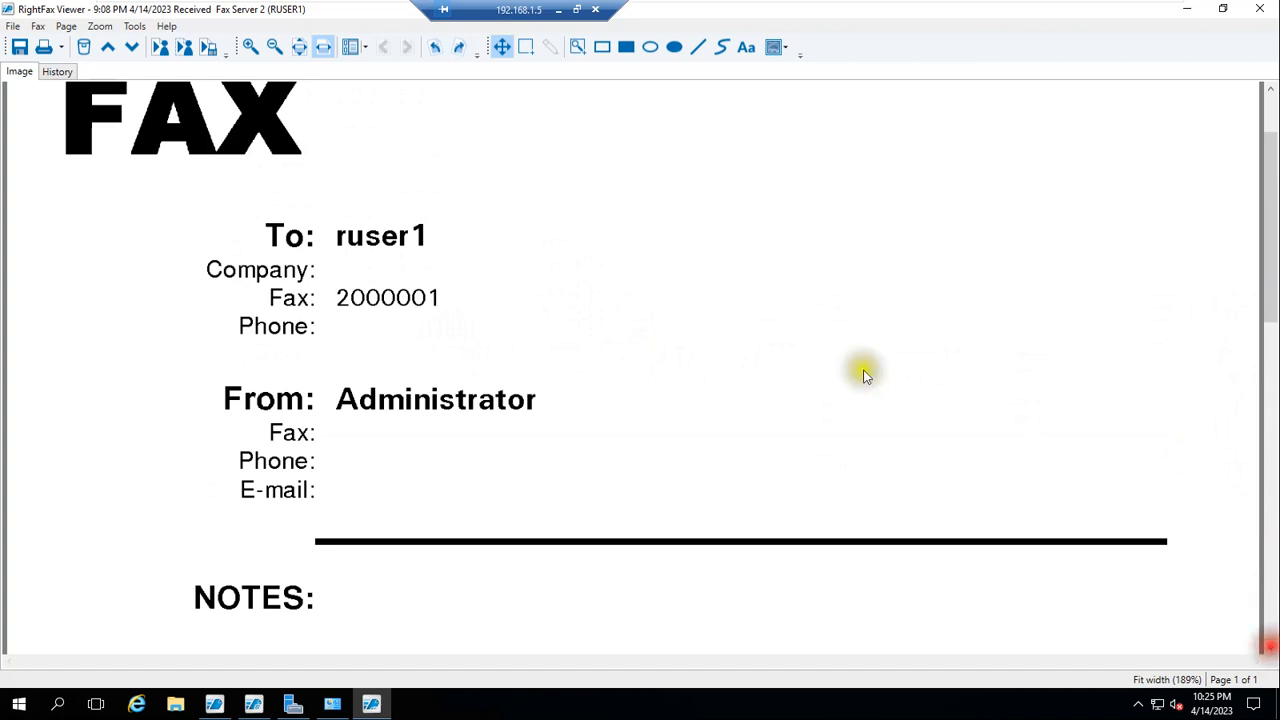
left_click(254, 48)
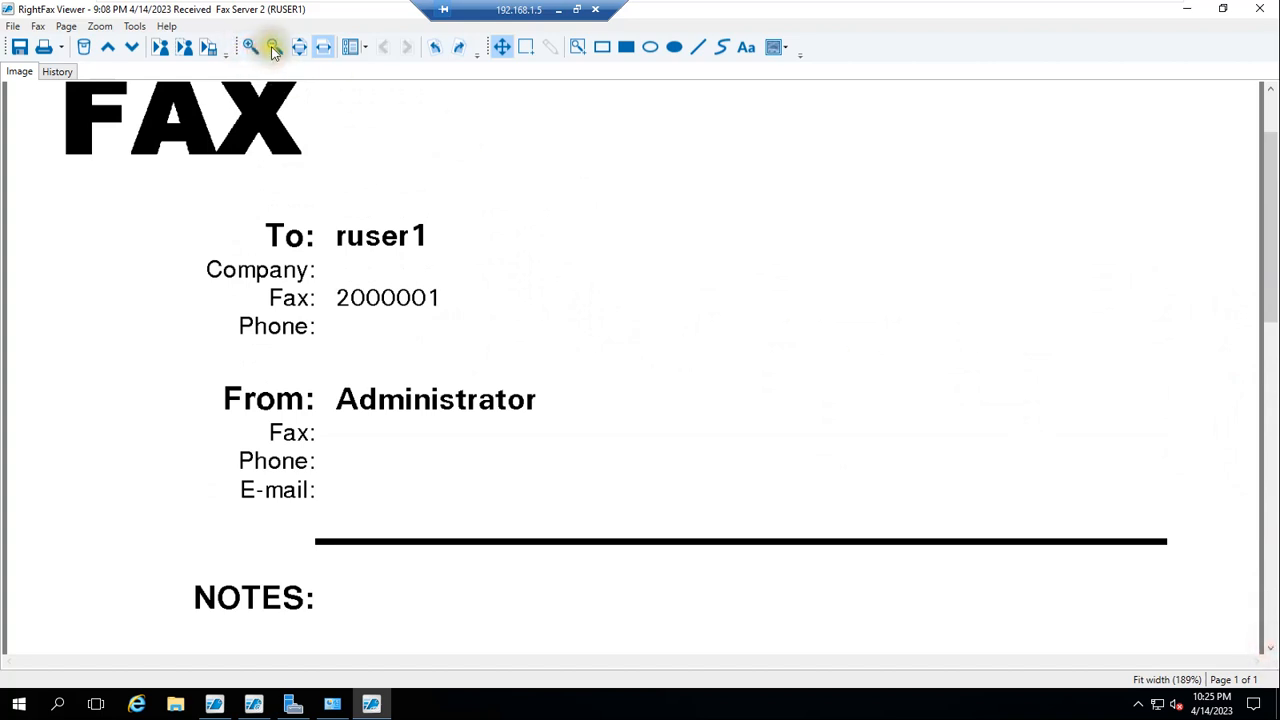
left_click(274, 52)
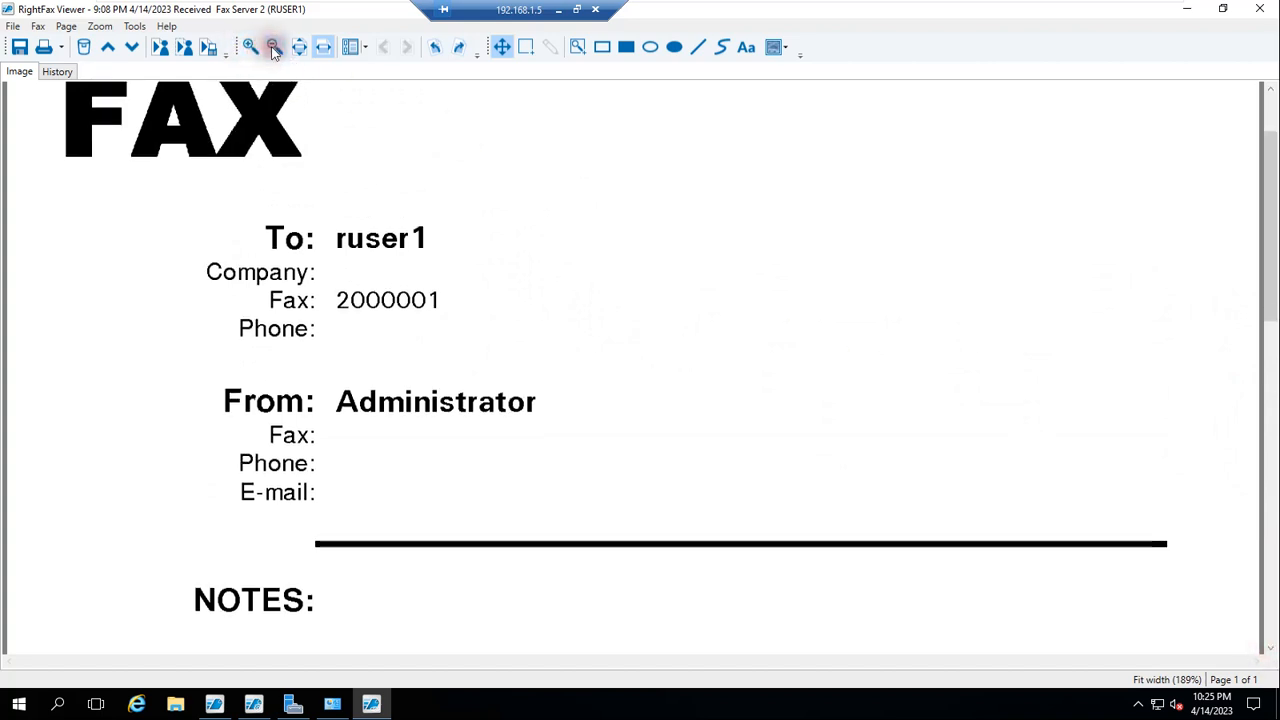
left_click(502, 50)
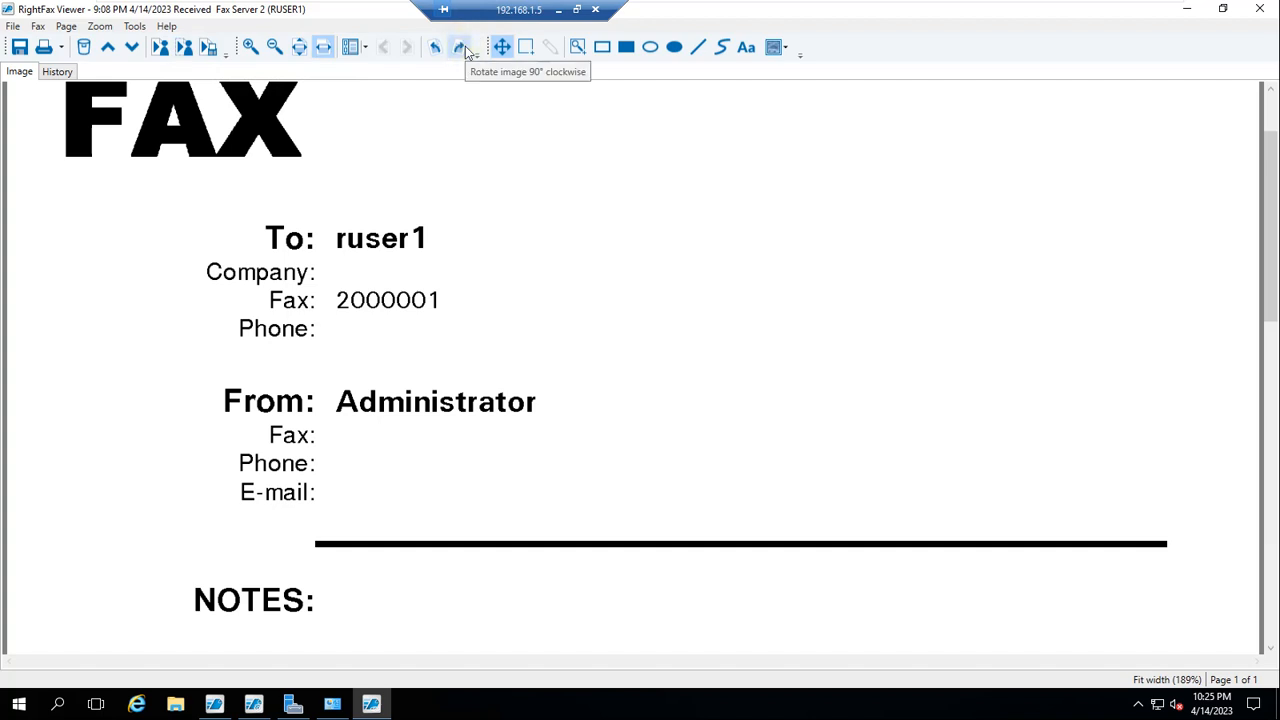
left_click(135, 28)
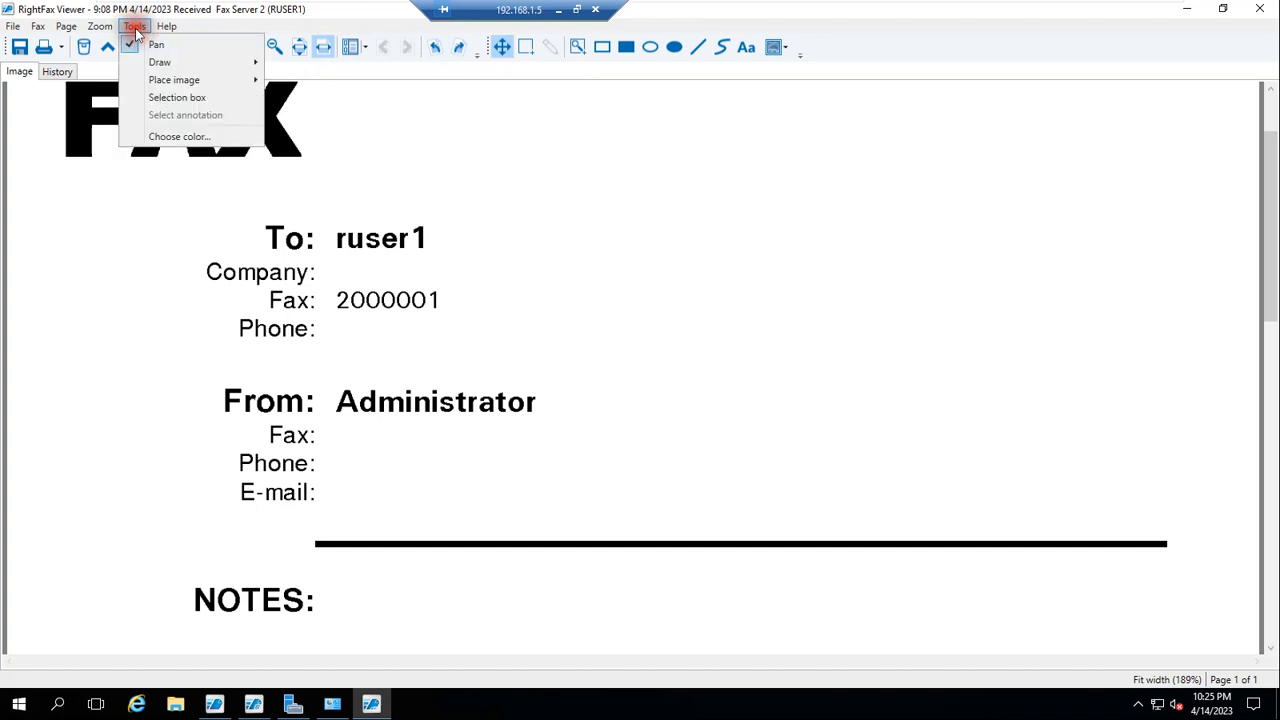
left_click(135, 28)
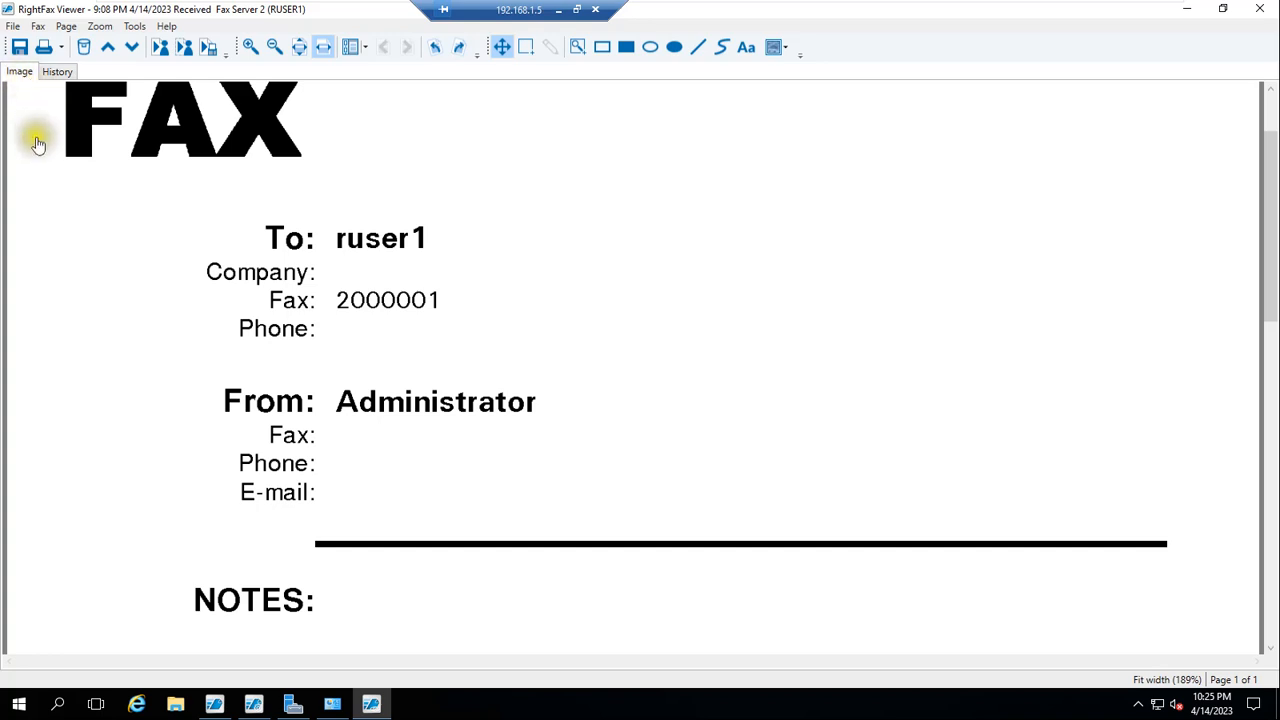
- Examine the received fax's history, expanding the transmission record and marking the remote ID line, and close the viewer
left_click(57, 72)
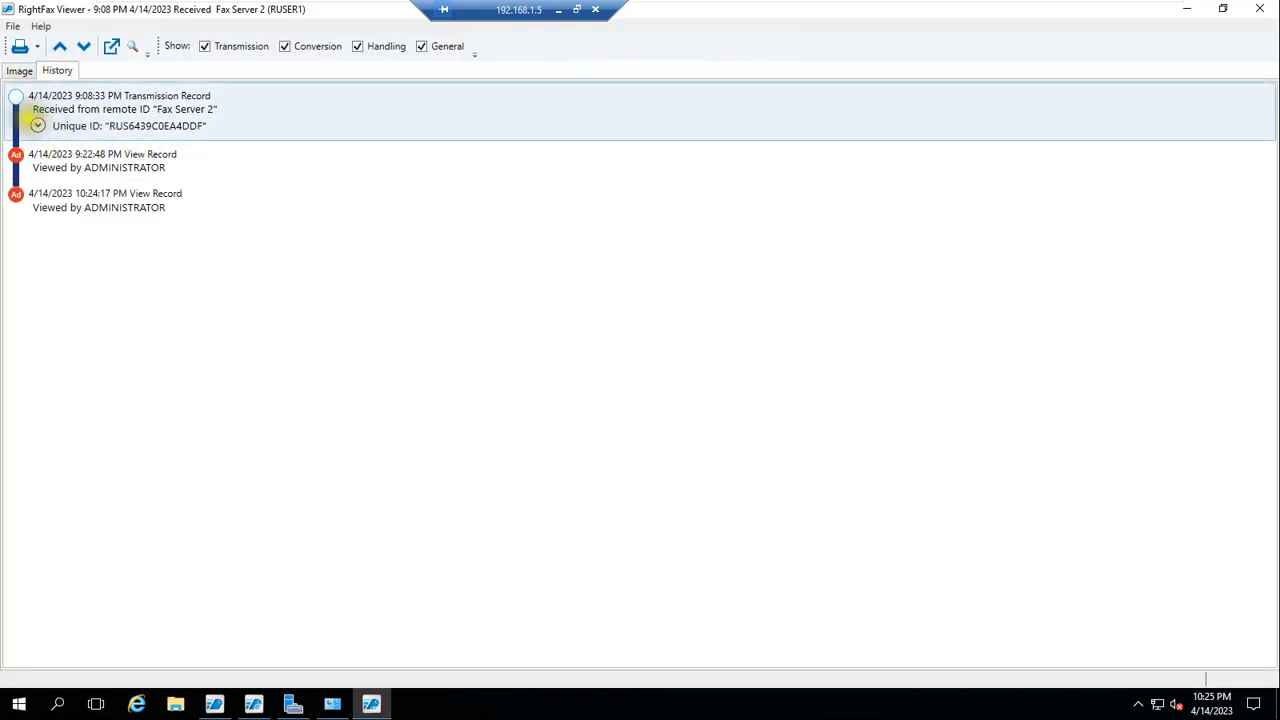
left_click(37, 125)
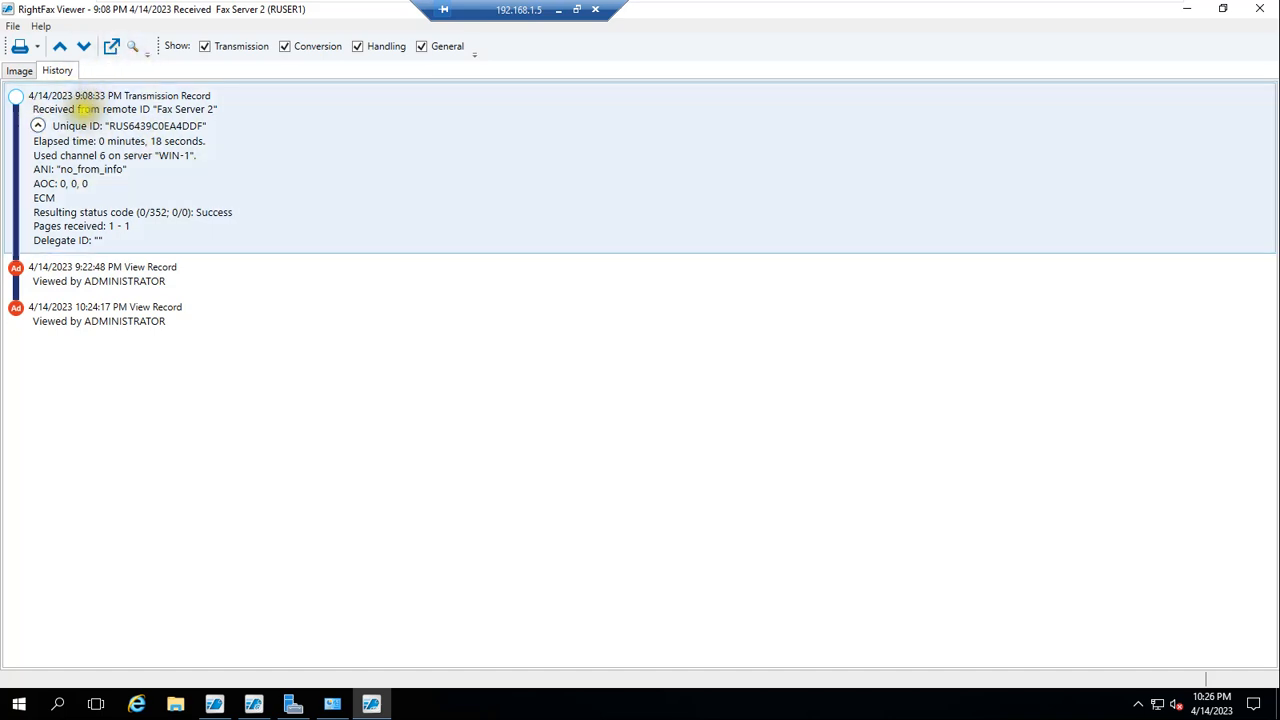
left_click_drag(50, 109, 225, 109)
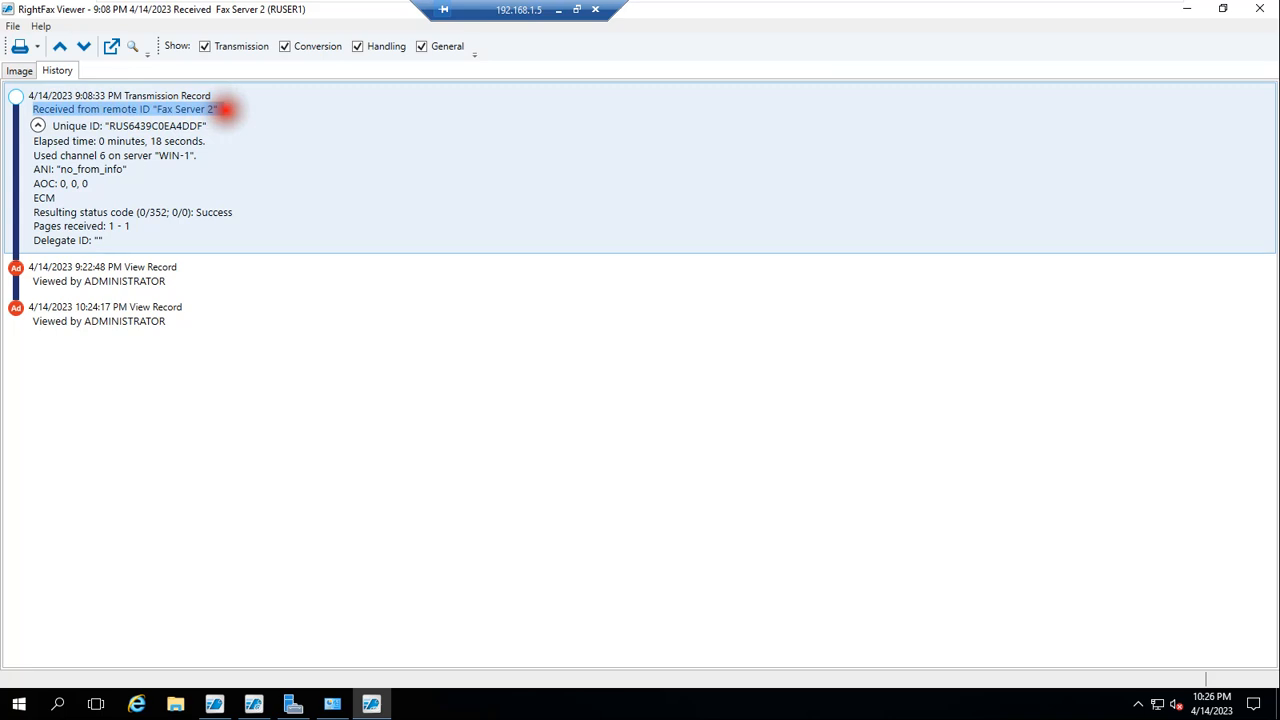
mouse_move(814, 8)
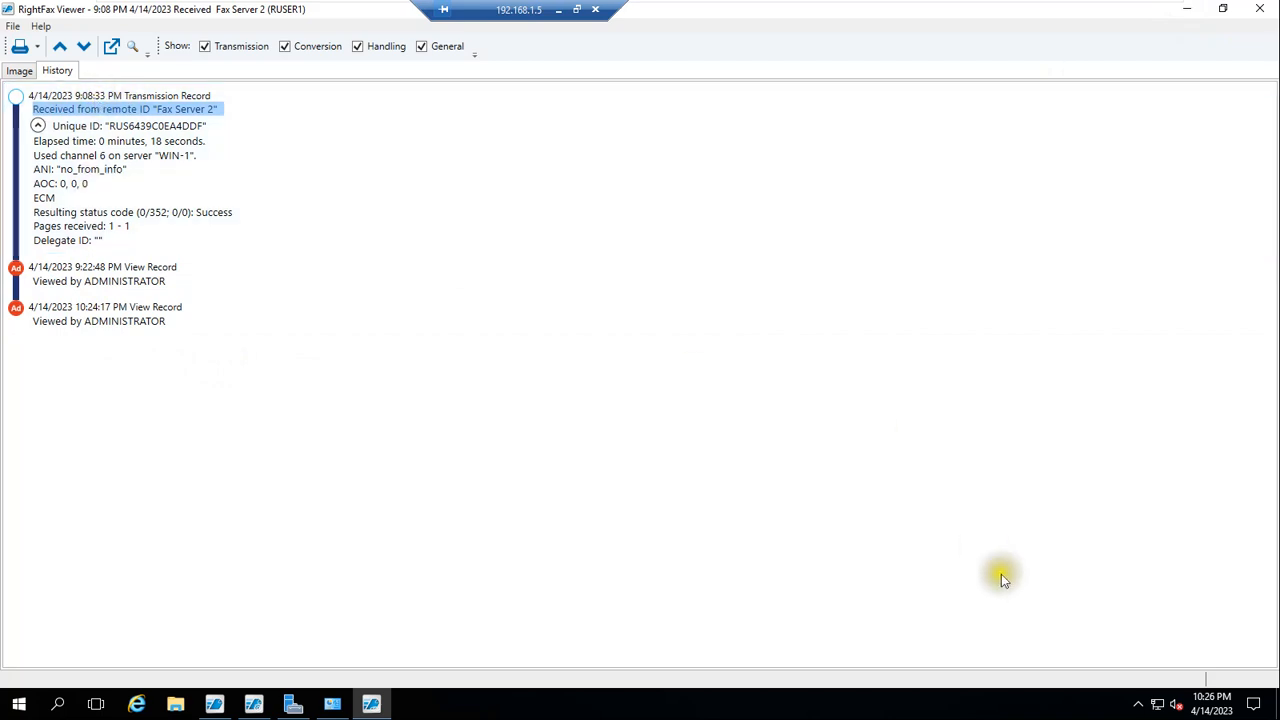
mouse_move(1225, 709)
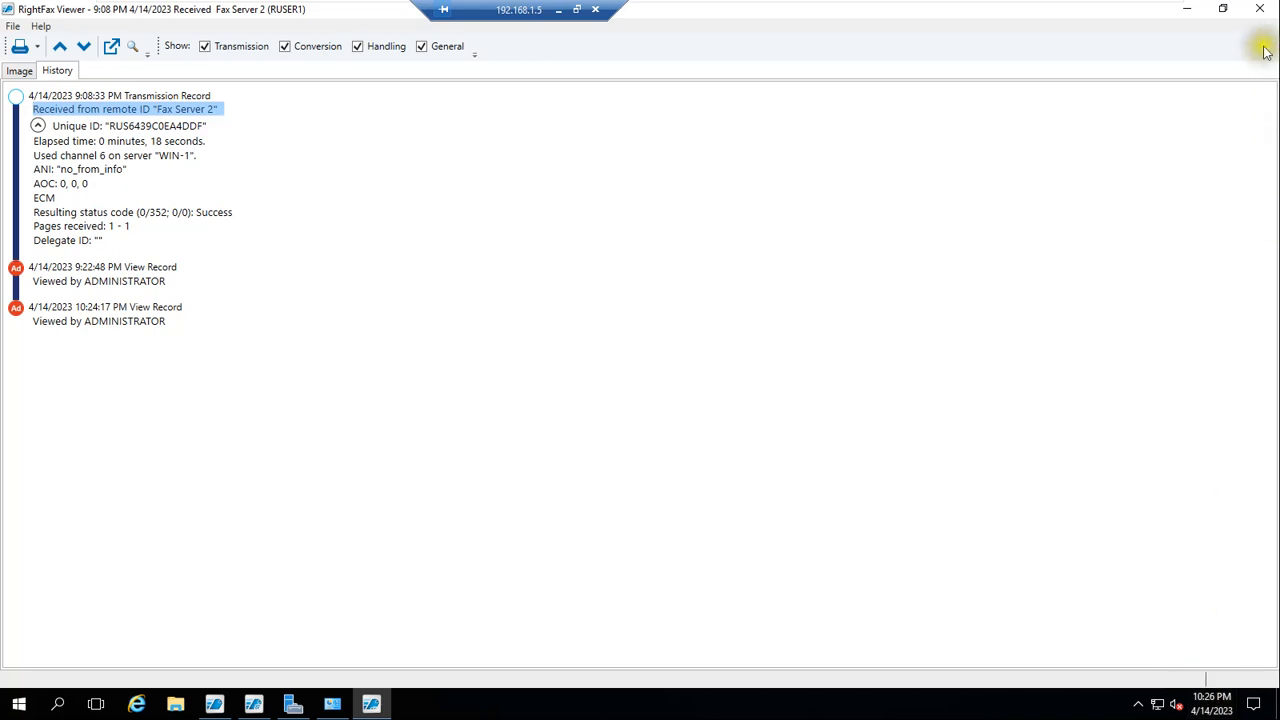
left_click(1262, 14)
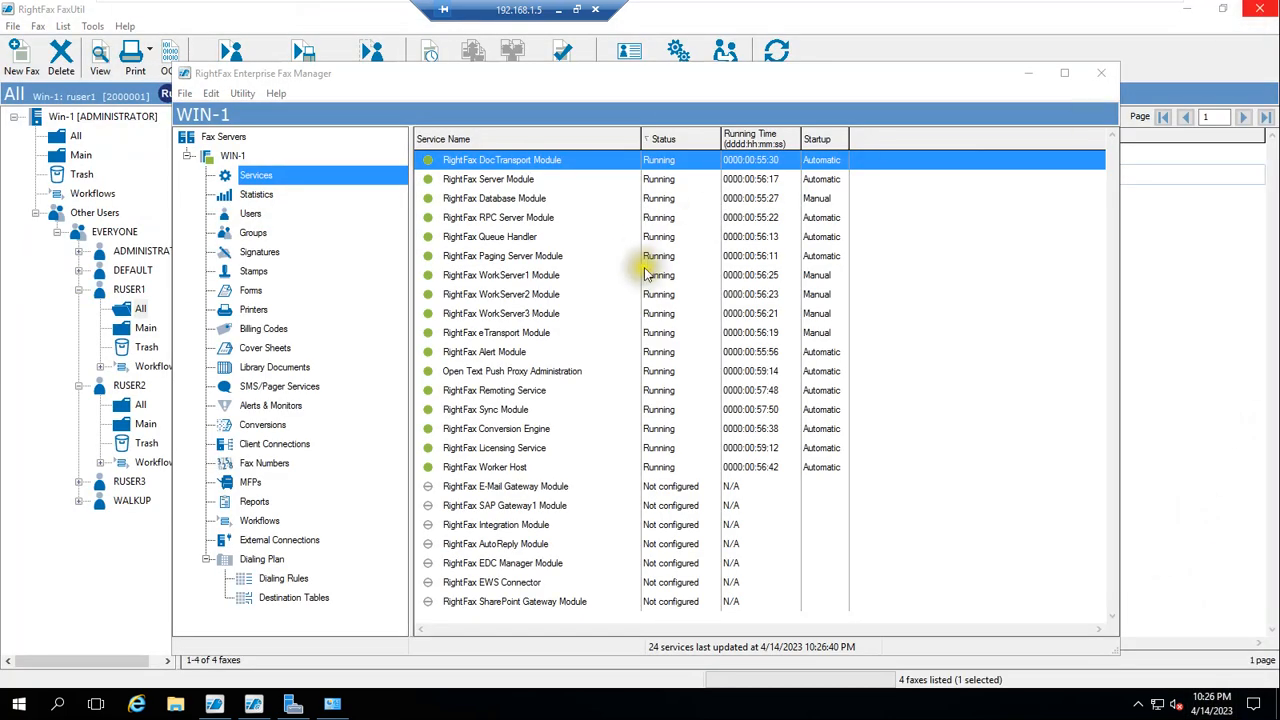
- Return to RUSER1's complete fax list in FaxUtil and open the 10:20 PM fax sent to User4
left_click(80, 584)
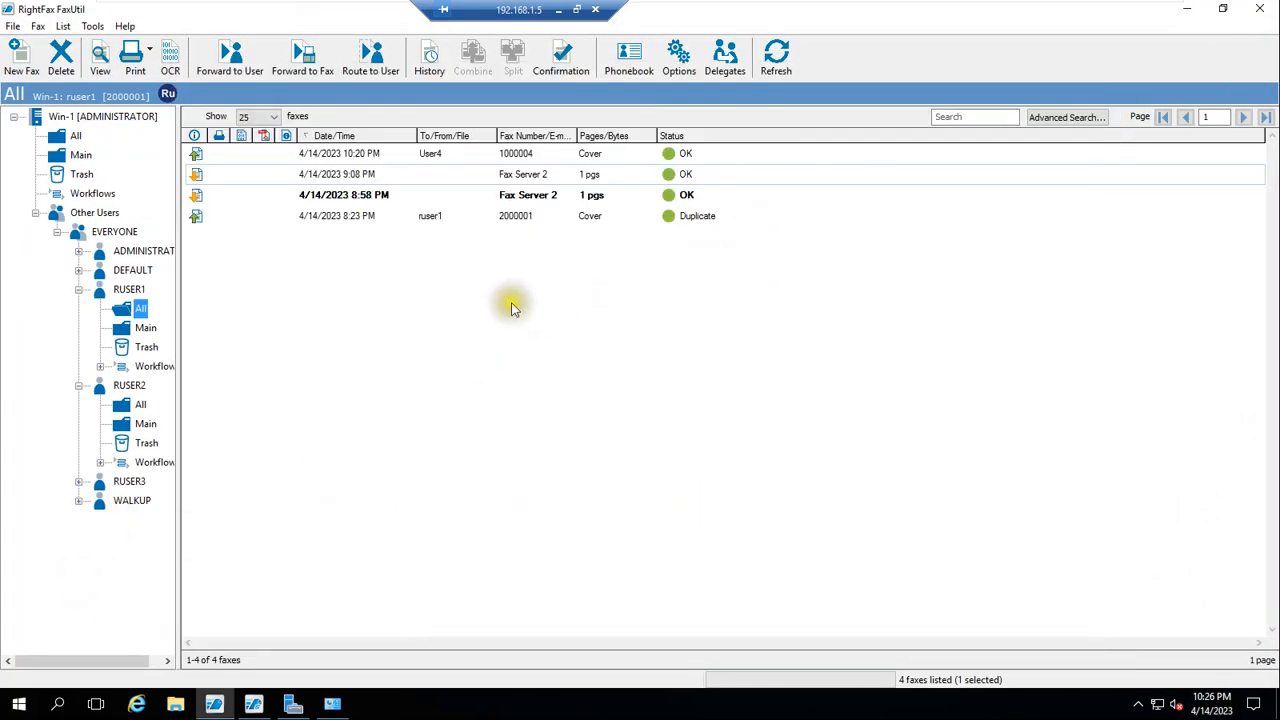
left_click(358, 177)
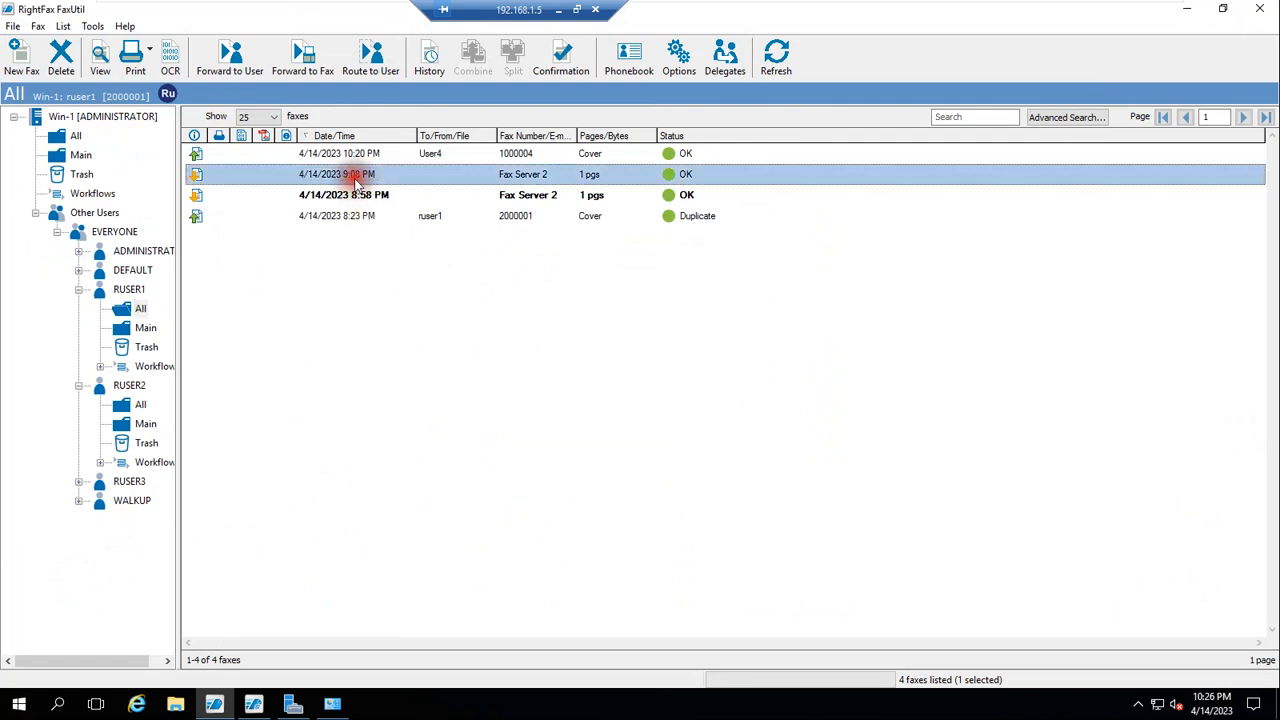
left_click(344, 156)
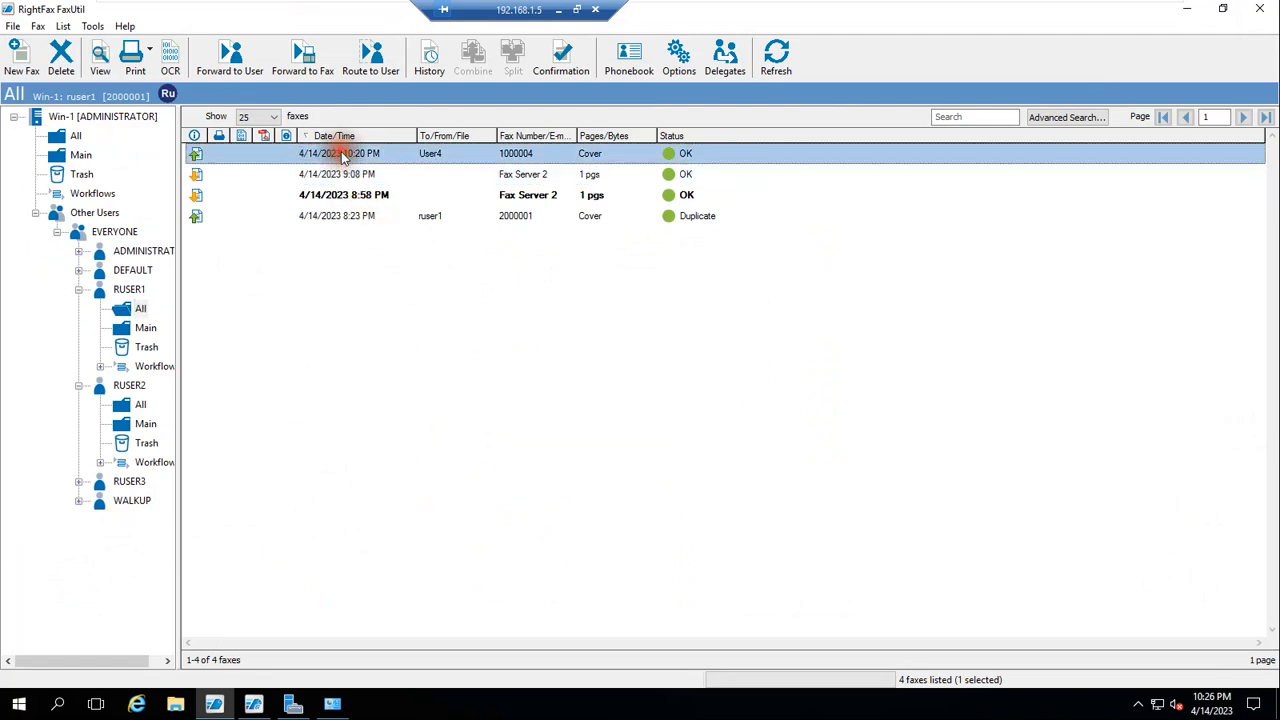
double_click(344, 156)
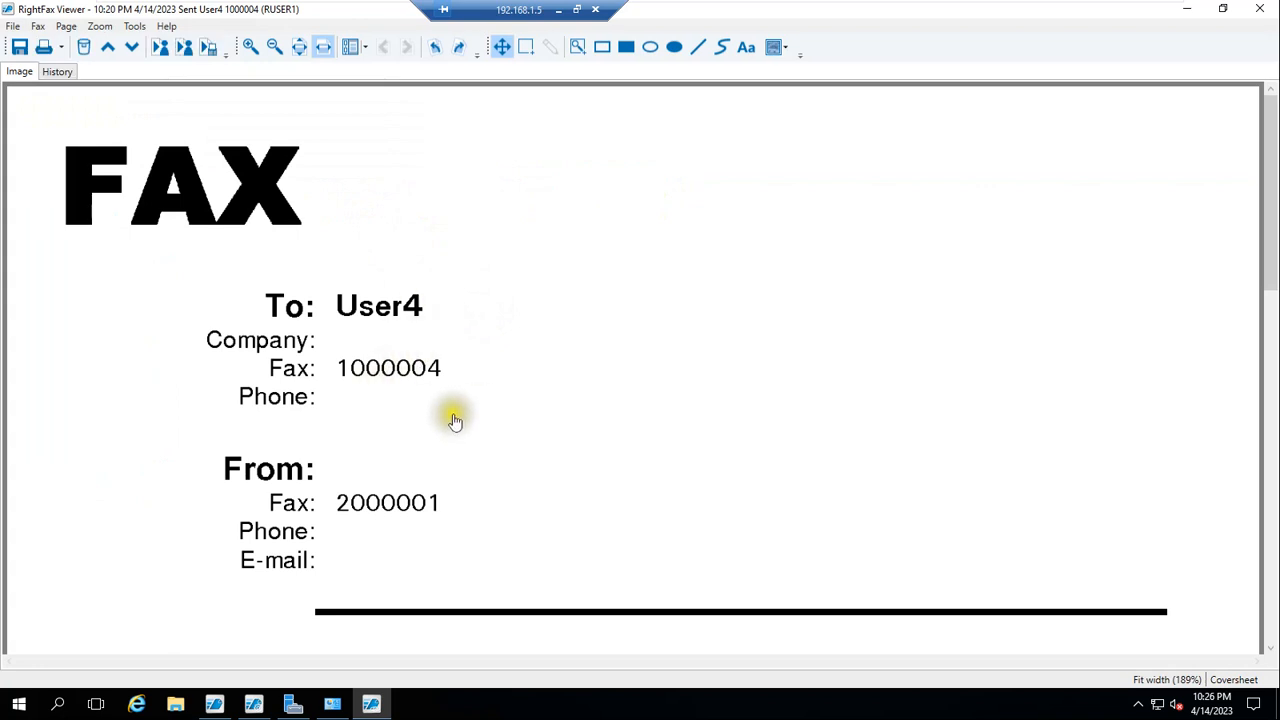
- Examine the sent fax's history, expanding the conversion and transmission records and marking the phone number and cover sheet lines
left_click(52, 72)
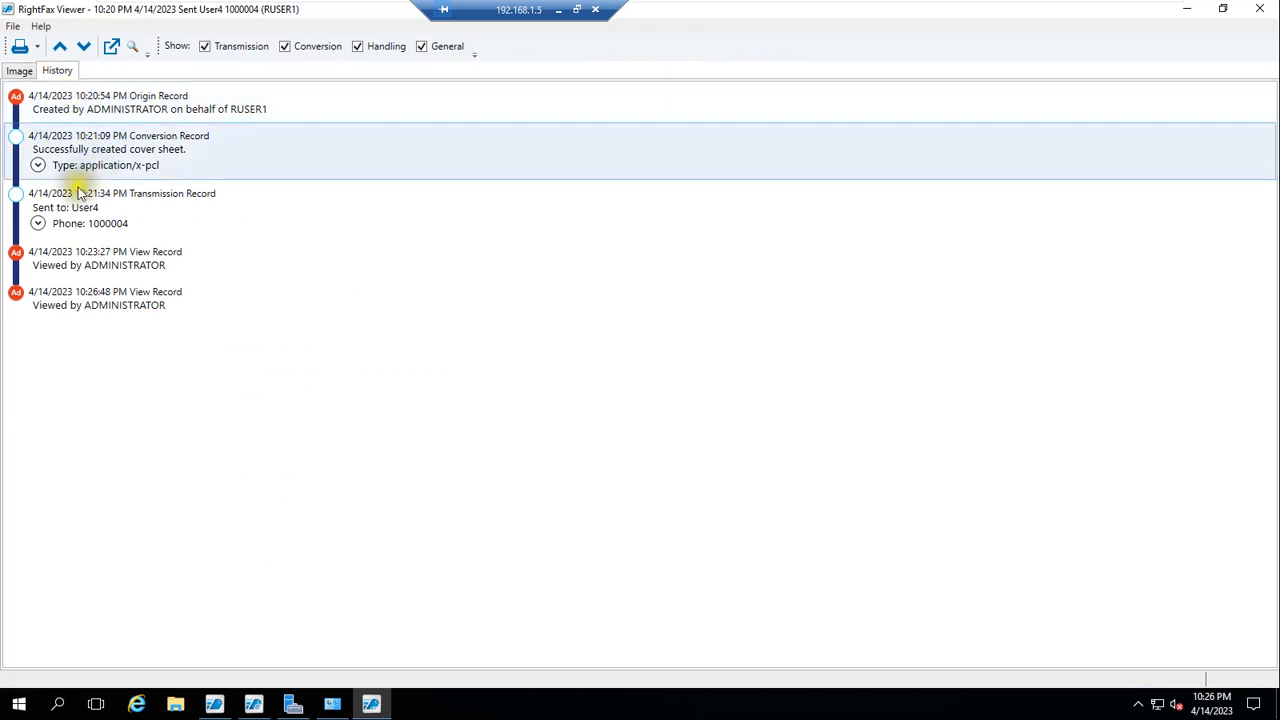
left_click(37, 165)
left_click(37, 280)
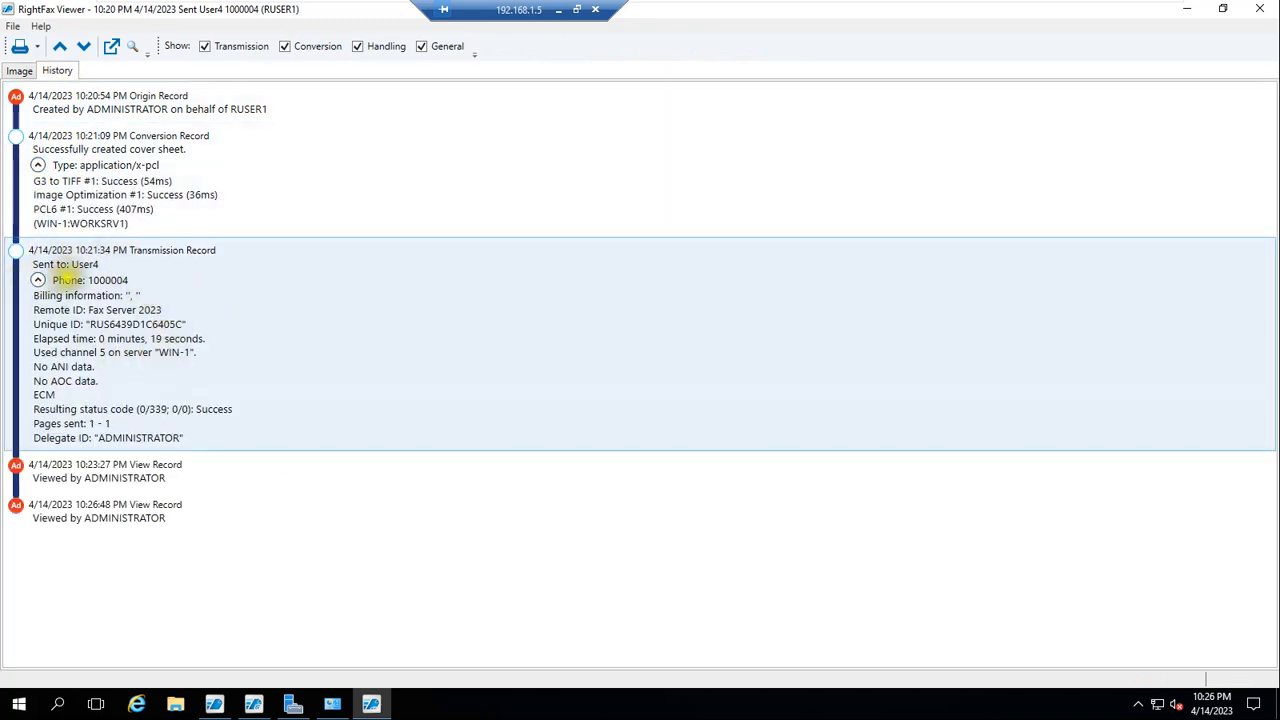
left_click_drag(45, 278, 148, 280)
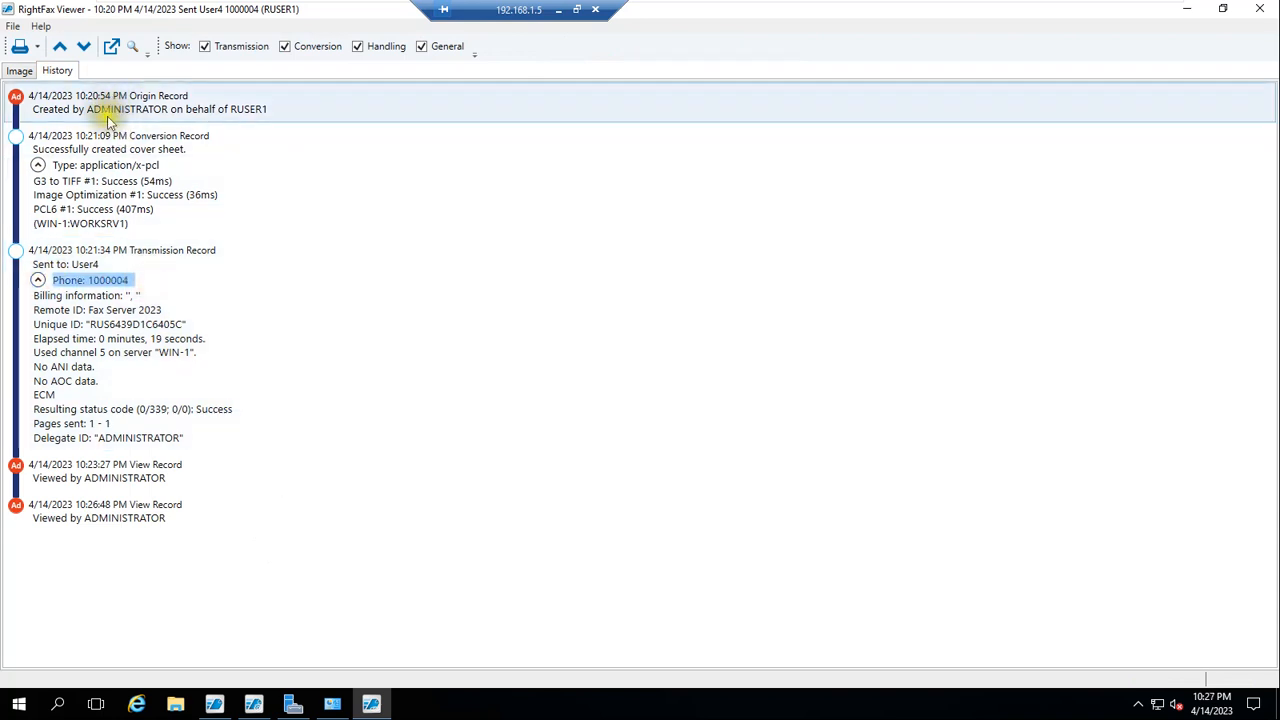
left_click(211, 119)
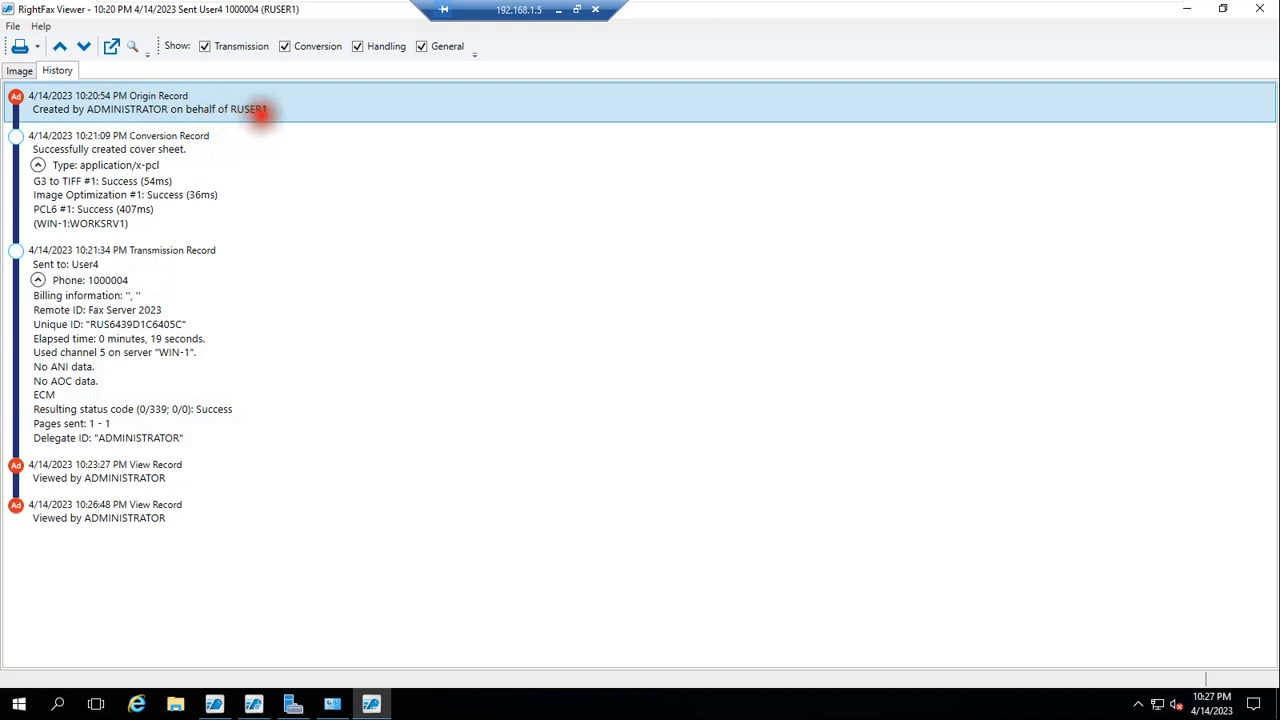
left_click_drag(92, 149, 213, 152)
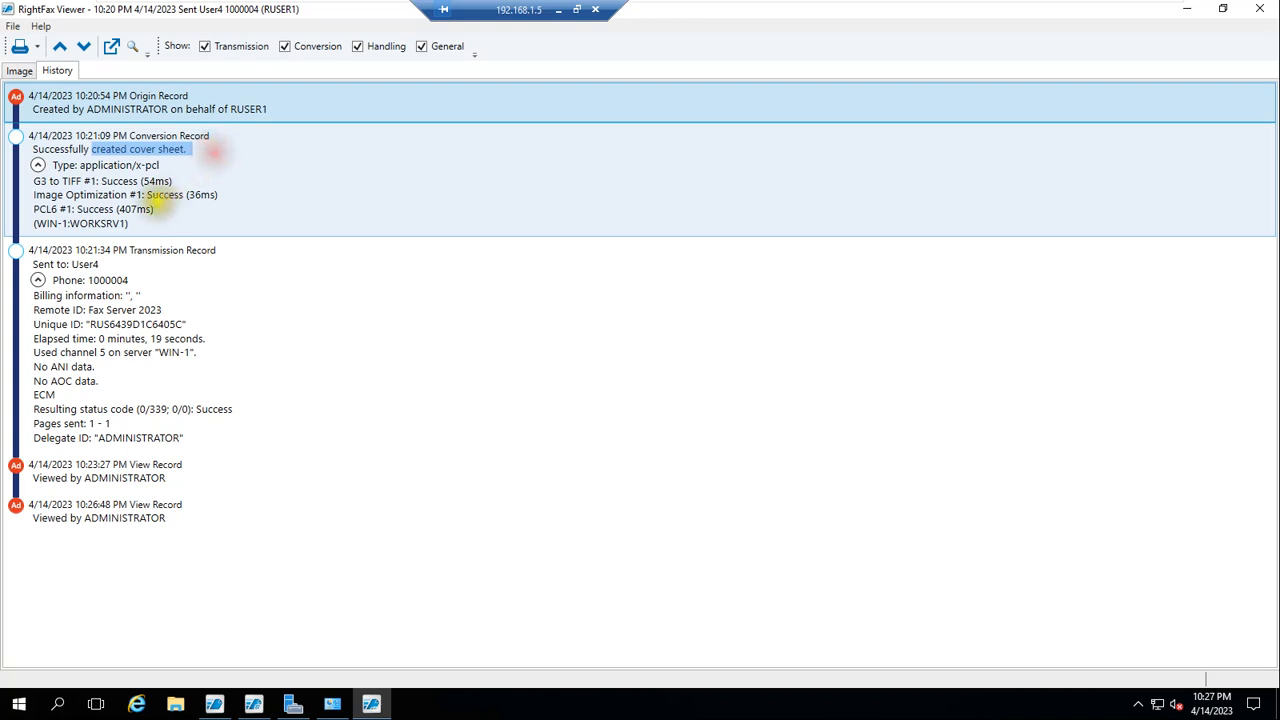
- Examine the conversion record of the sent fax, marking its G3 to TIFF, image optimization and PCL6 result lines
left_click(100, 256)
left_click_drag(153, 210, 40, 172)
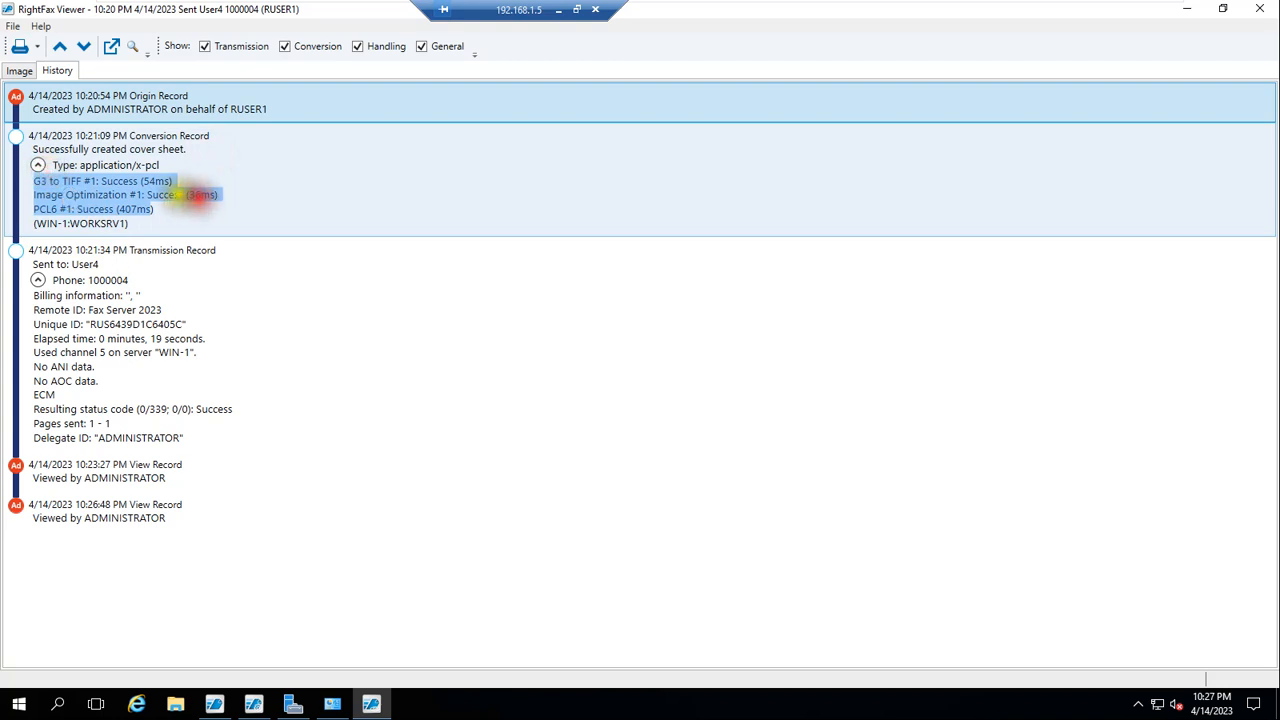
left_click_drag(188, 195, 91, 194)
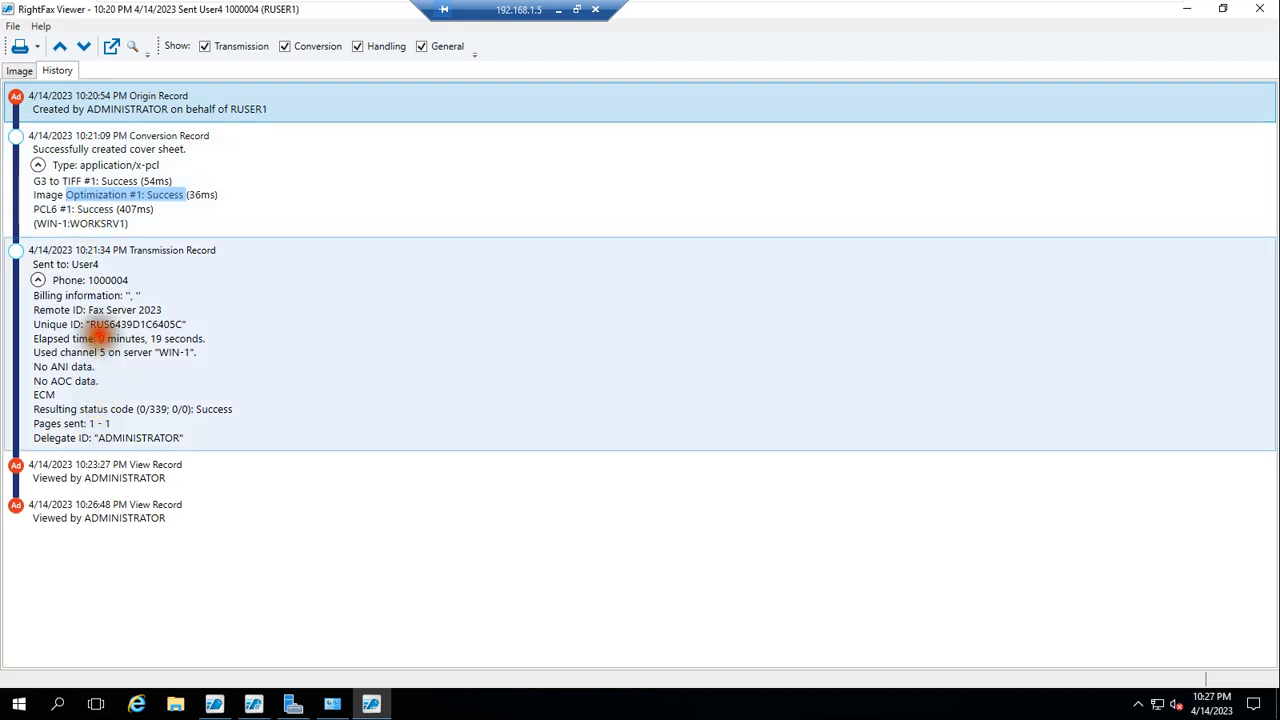
- Examine the sent fax's transmission record, marking the status code, unique ID, remote ID, used channel and recipient lines
left_click(100, 338)
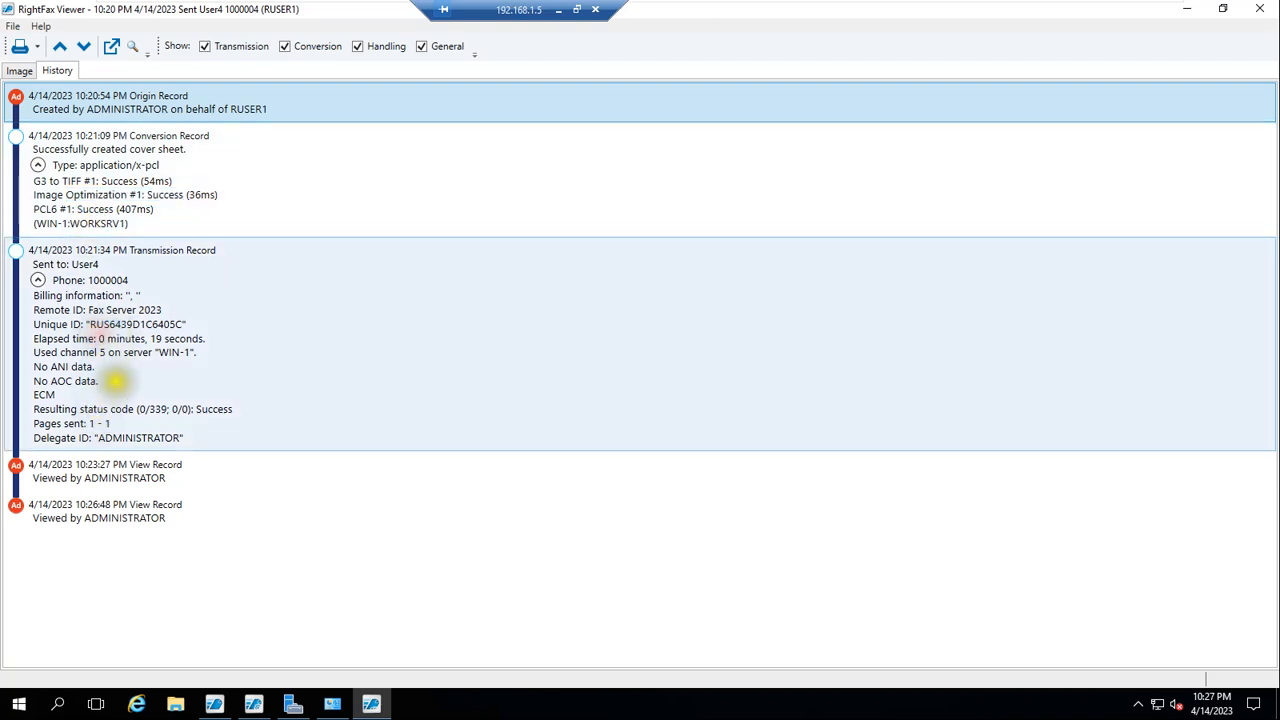
left_click_drag(102, 381, 245, 415)
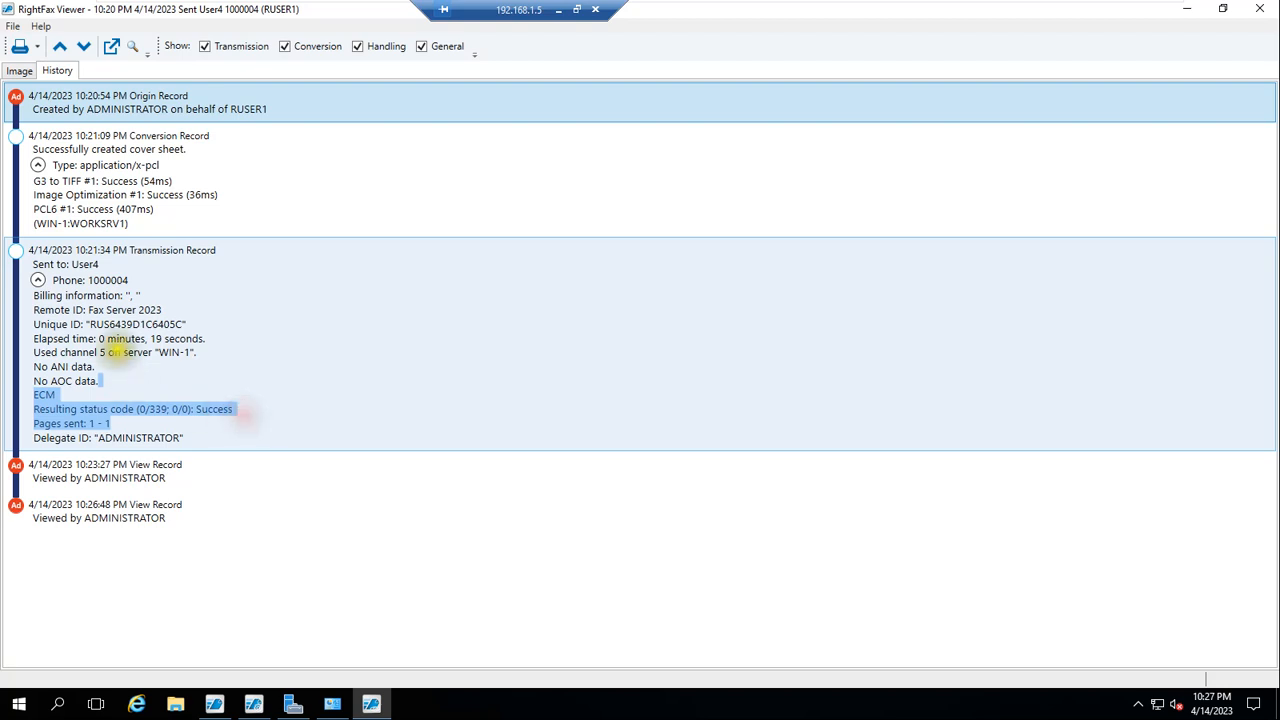
double_click(121, 338)
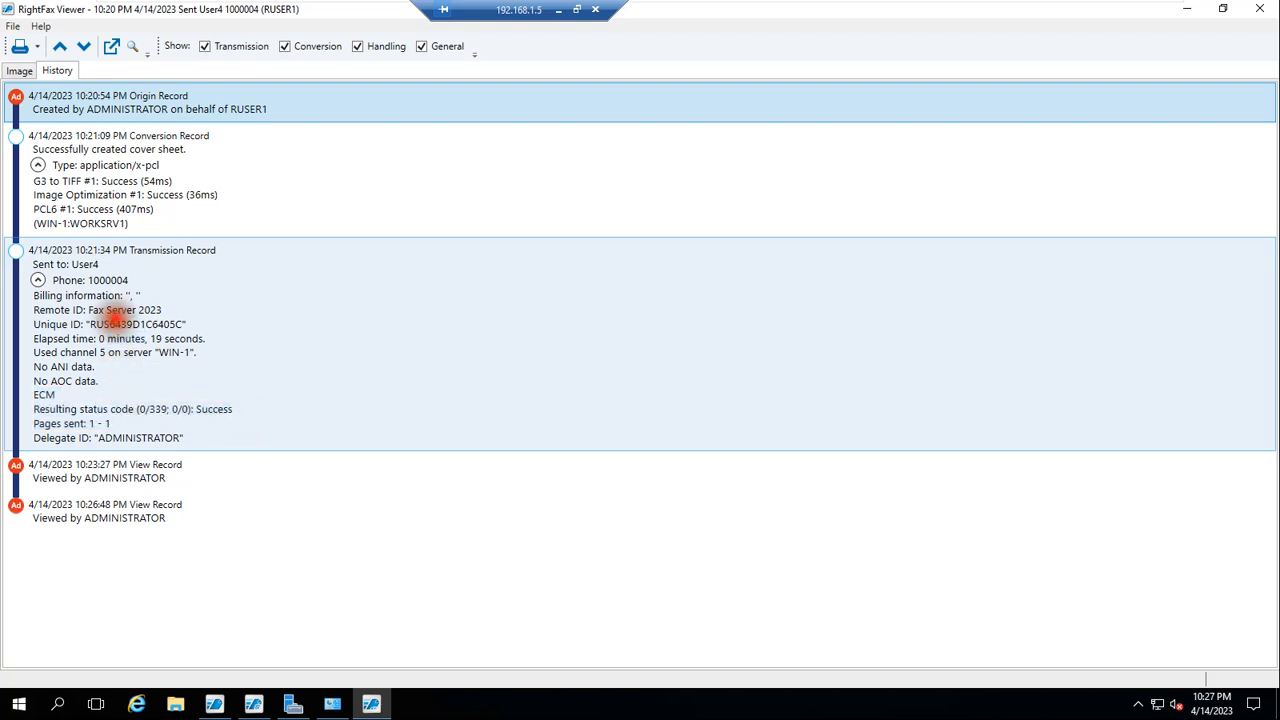
triple_click(116, 324)
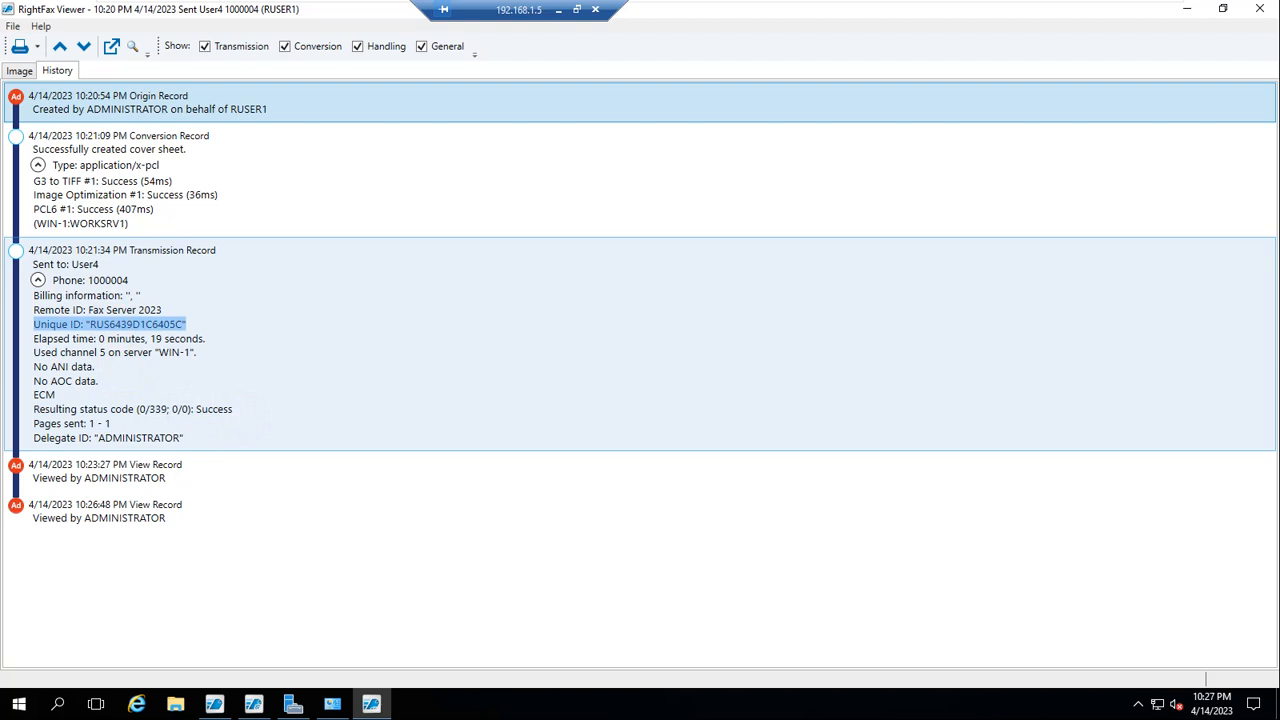
triple_click(104, 310)
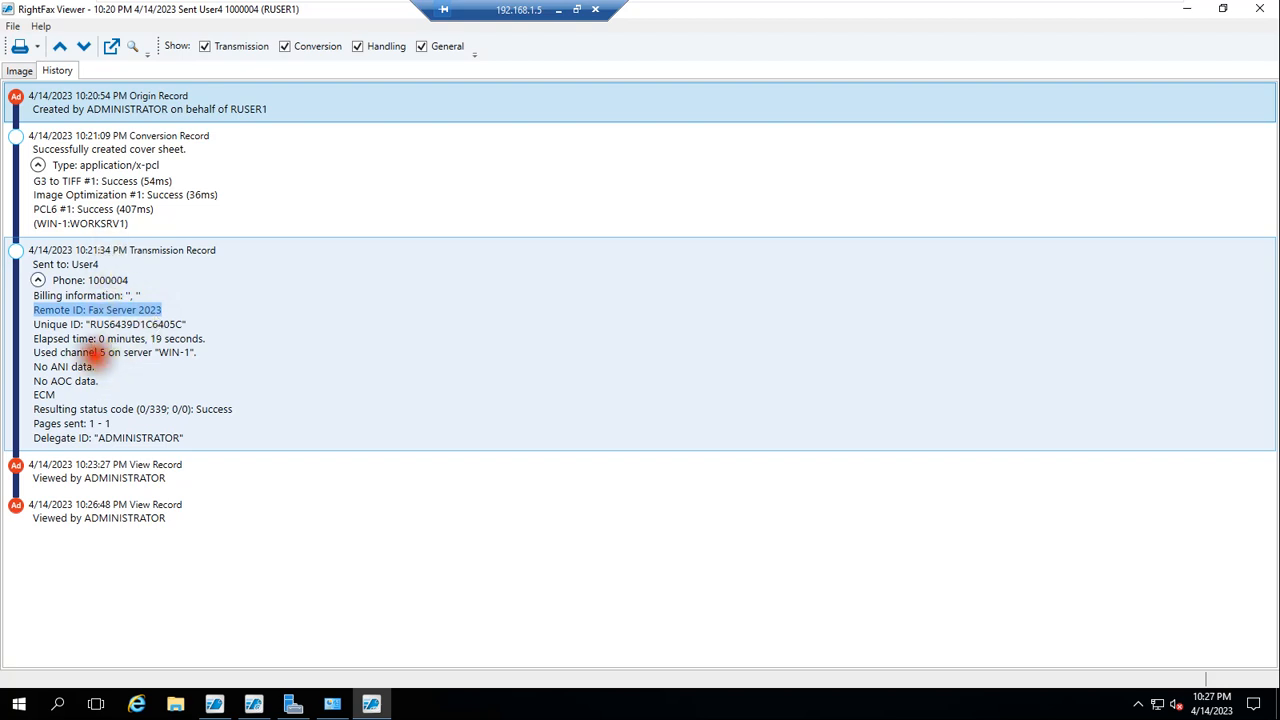
left_click(100, 354)
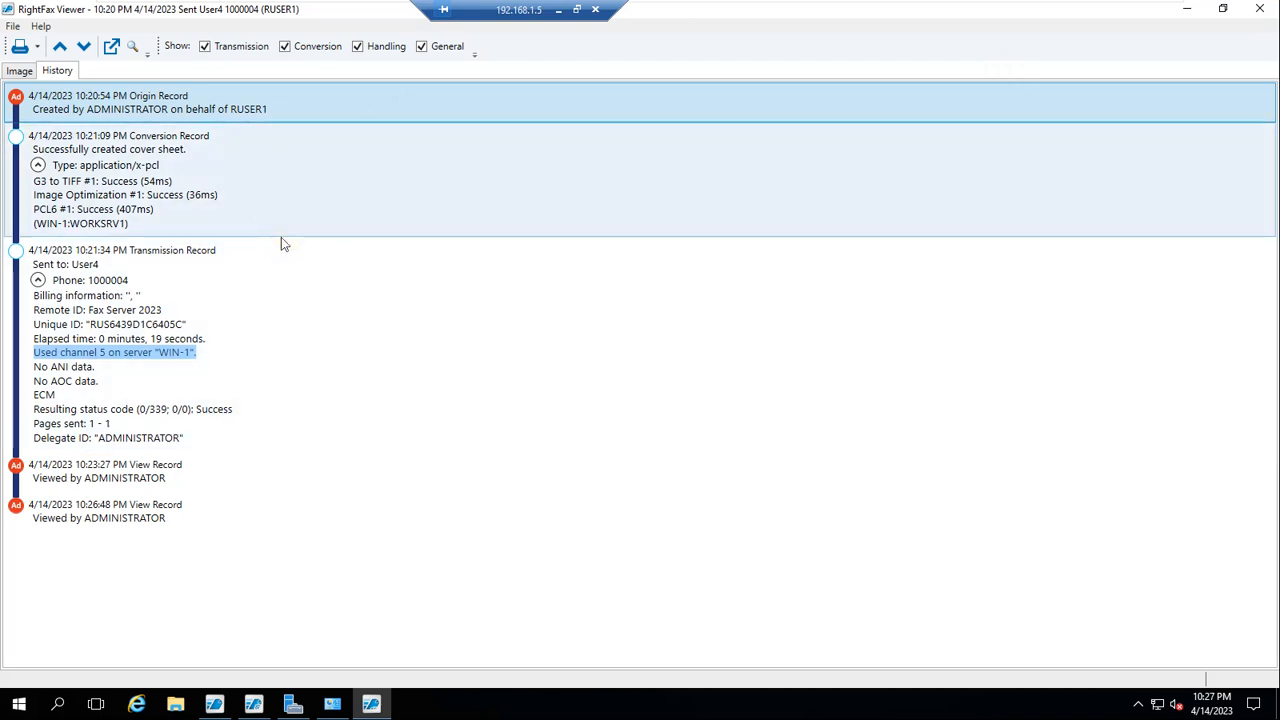
left_click(160, 352)
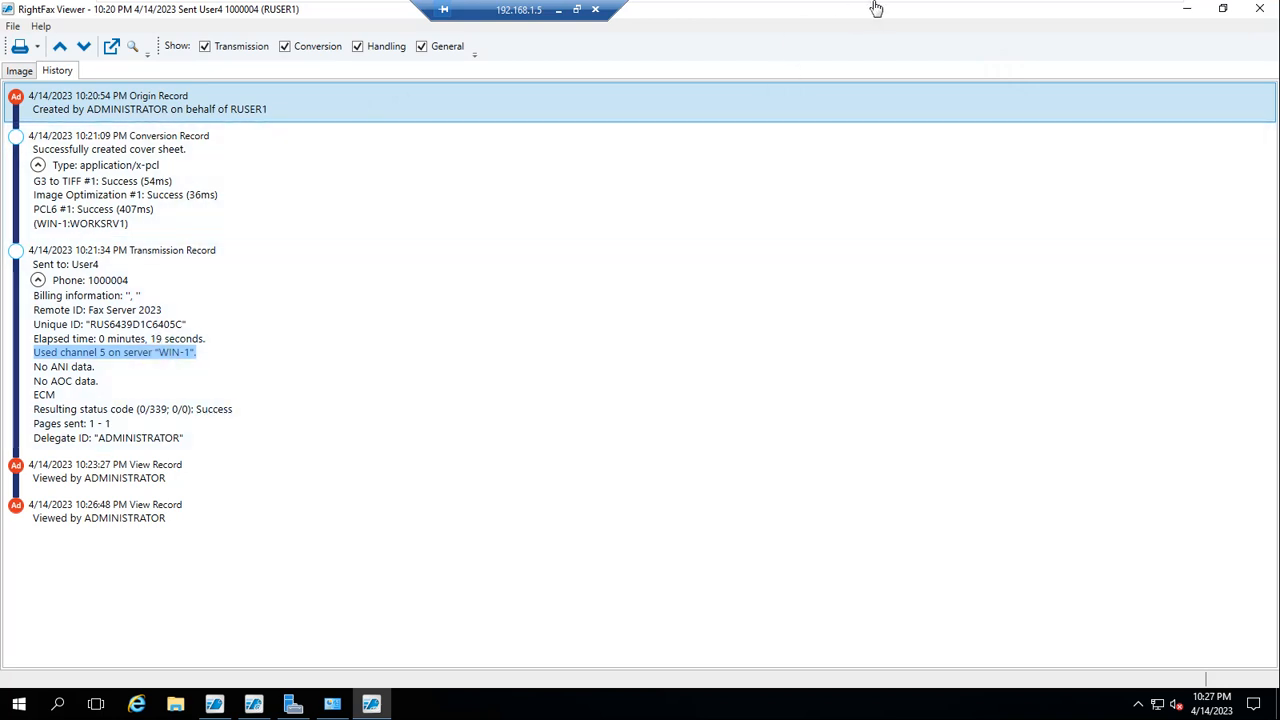
mouse_move(876, 8)
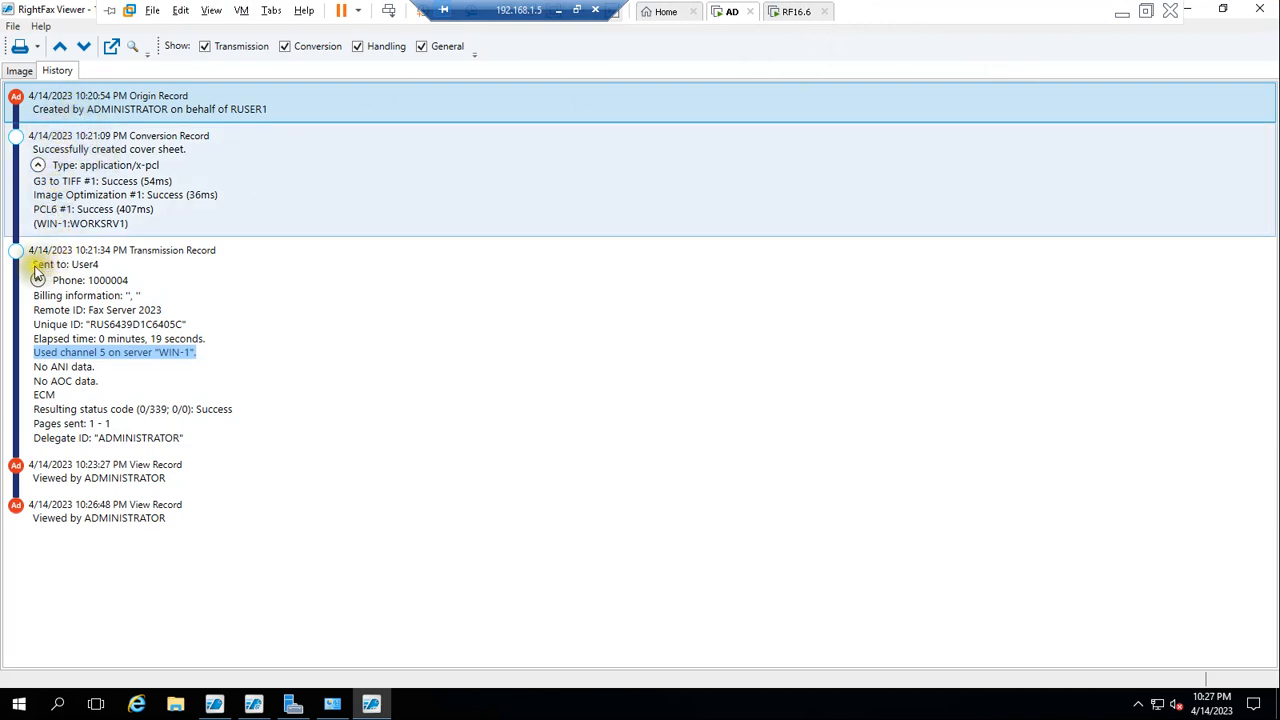
left_click(85, 264)
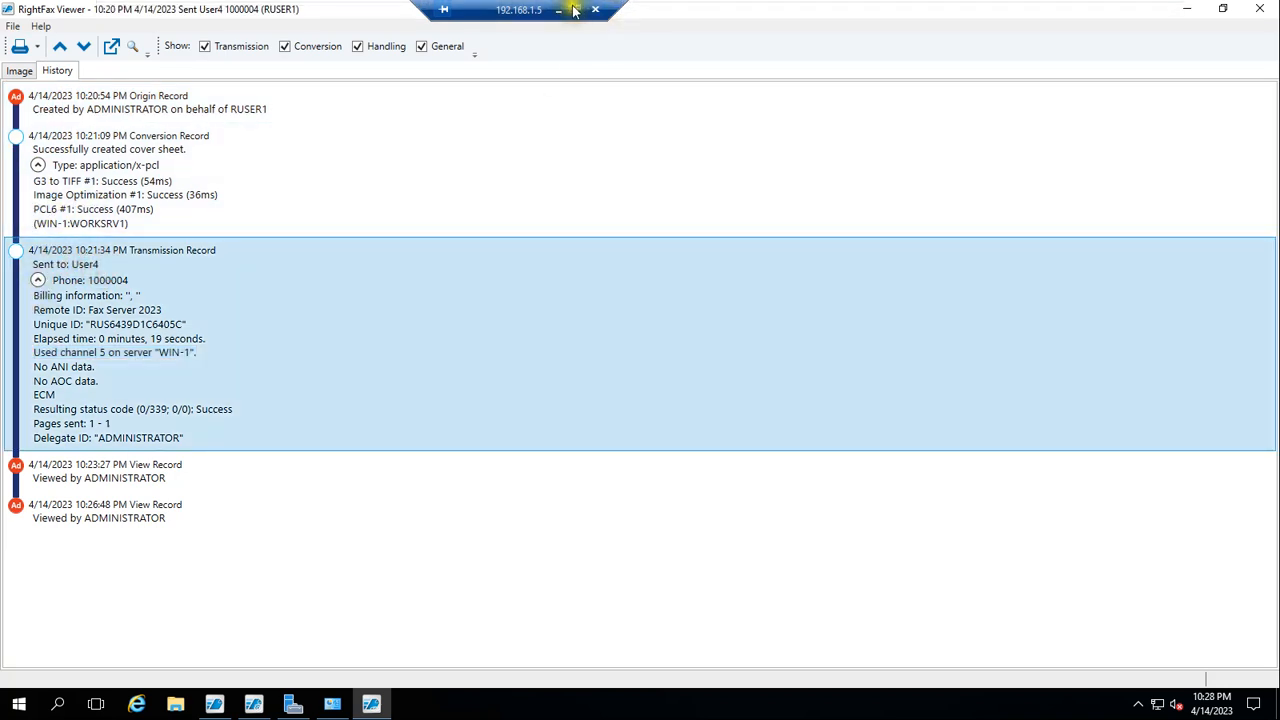
- Minimize the viewer, switch to the RF16.6 machine and open the 10:21 PM fax received from Fax Server 1
left_click(1186, 12)
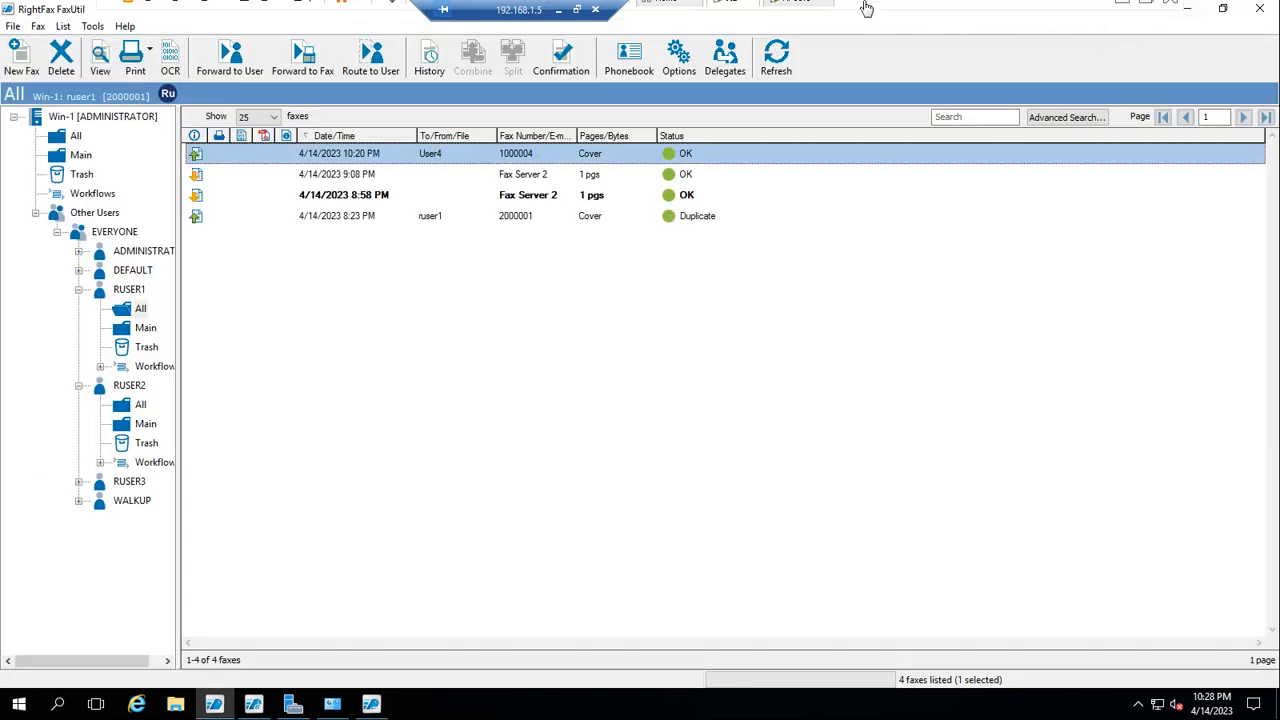
left_click(788, 11)
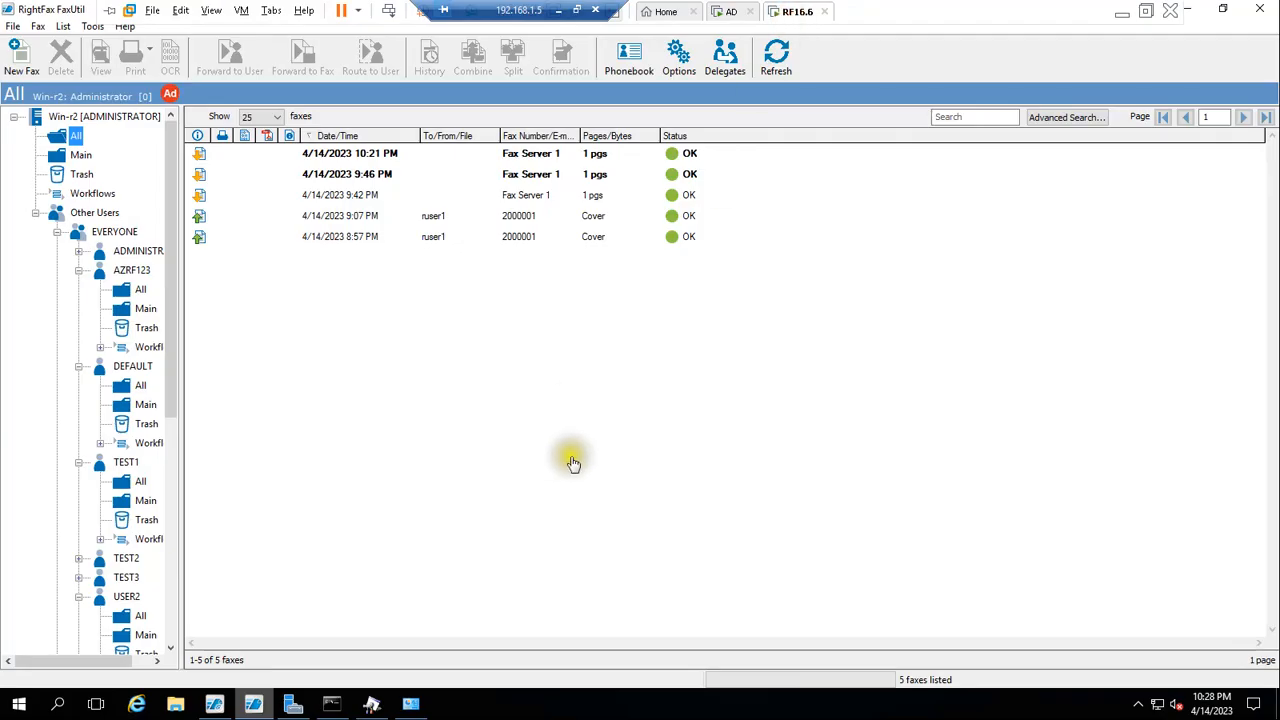
left_click(357, 156)
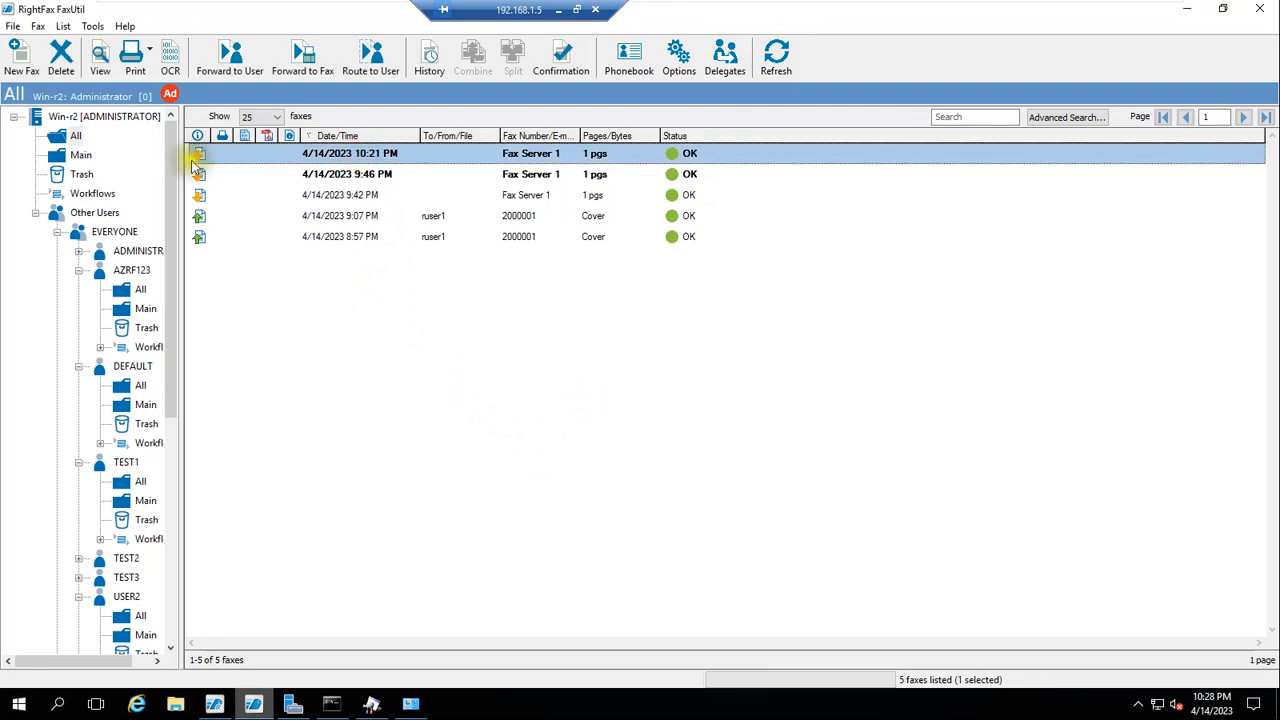
left_click(543, 160)
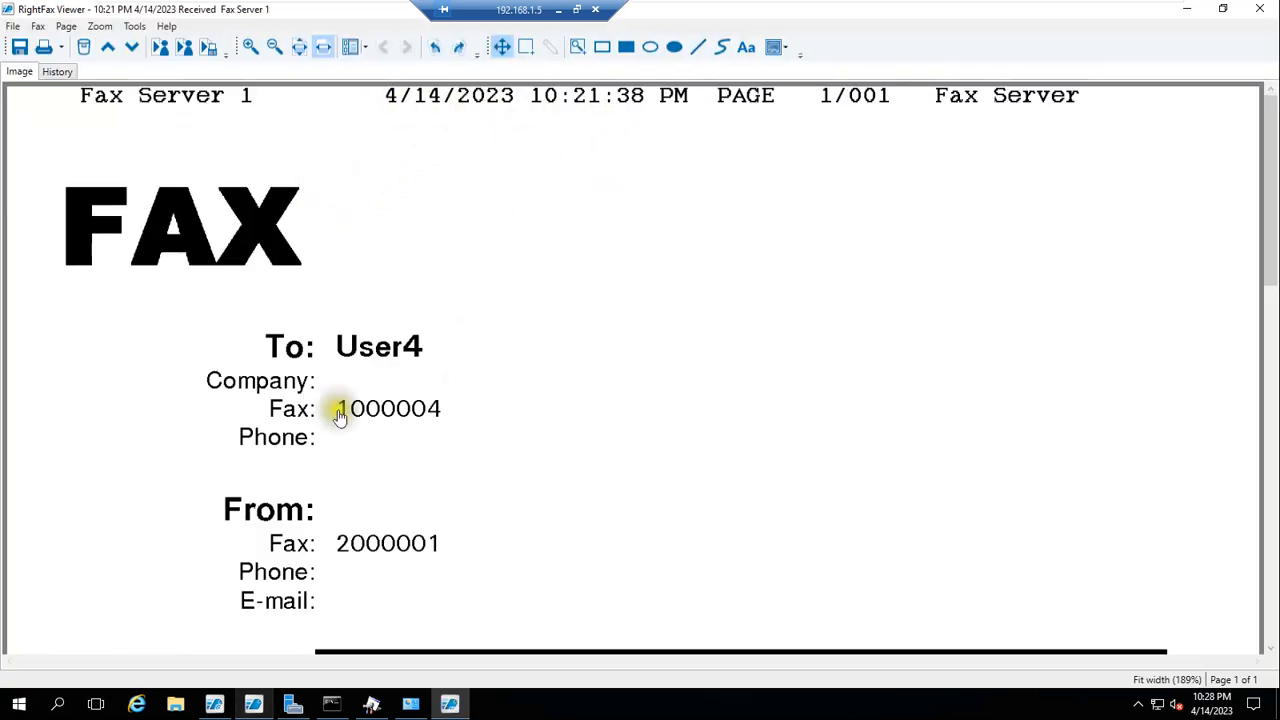
- Examine the received fax's cover sheet down to the notes and show its history
left_click_drag(1268, 277, 1272, 143)
scroll(63, 86, "up", 1)
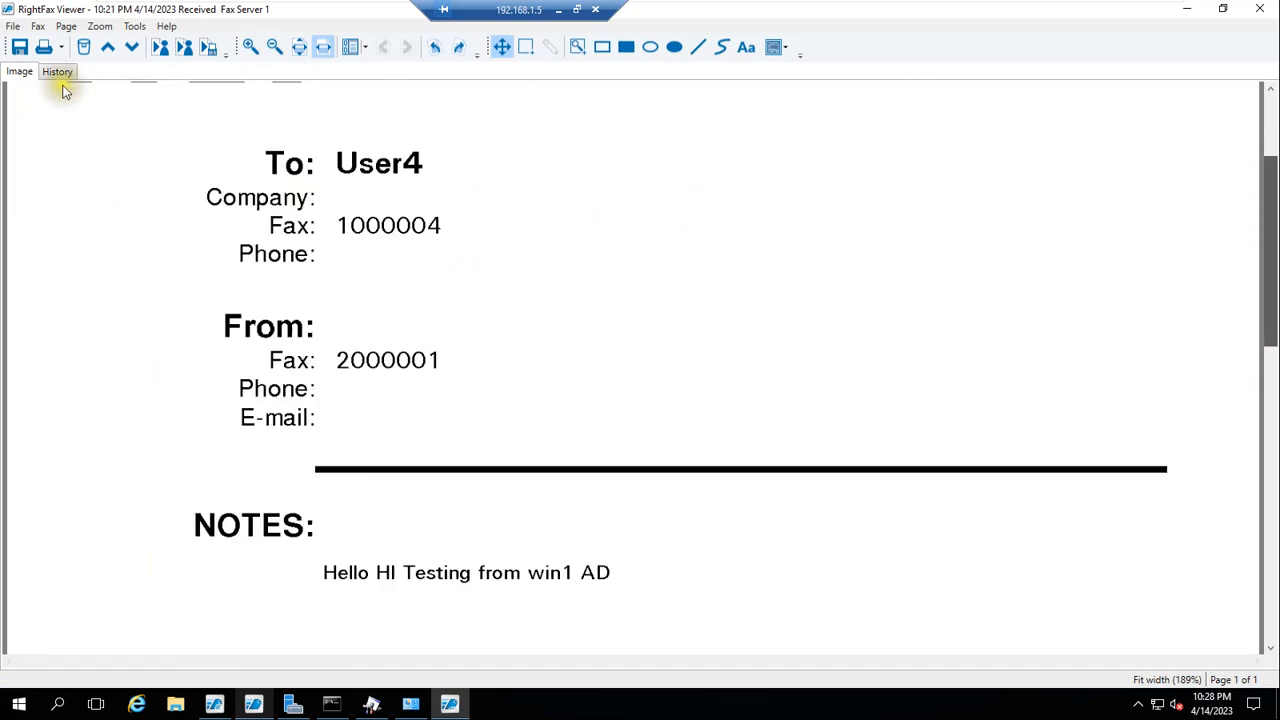
scroll(63, 80, "up", 1)
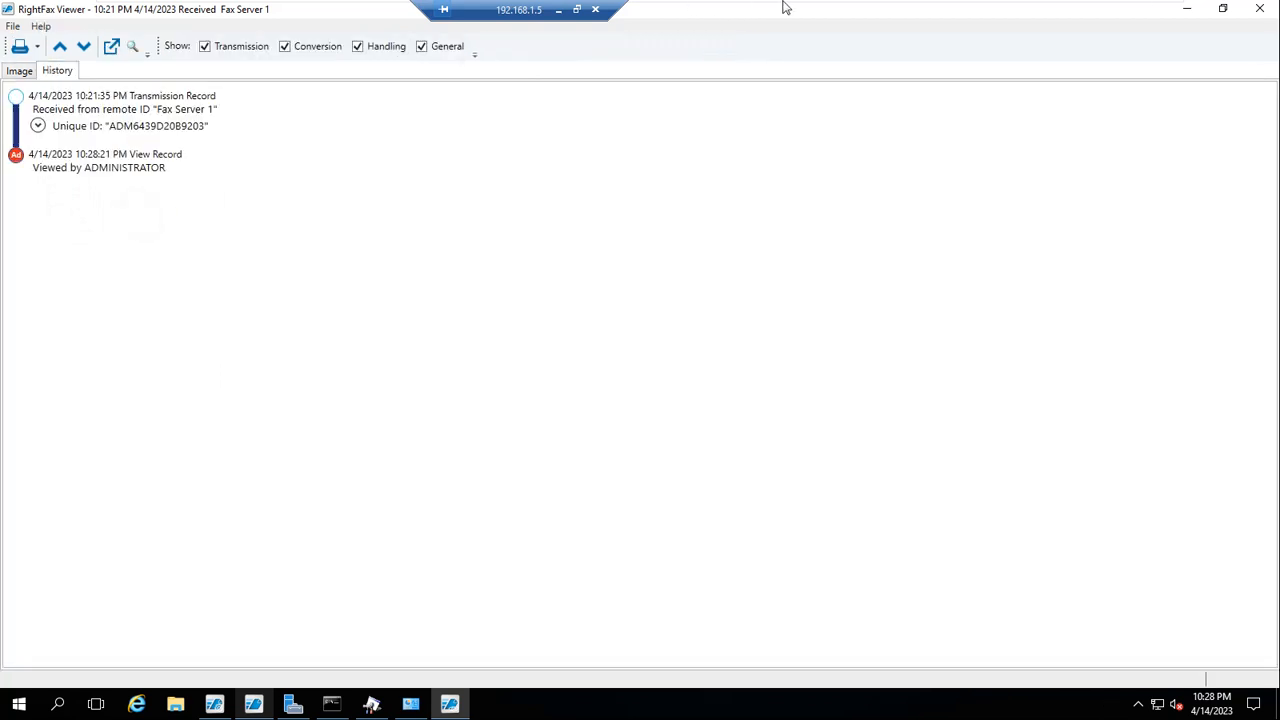
- Switch to the AD machine and bring back the history of the fax sent to User4
mouse_move(983, 4)
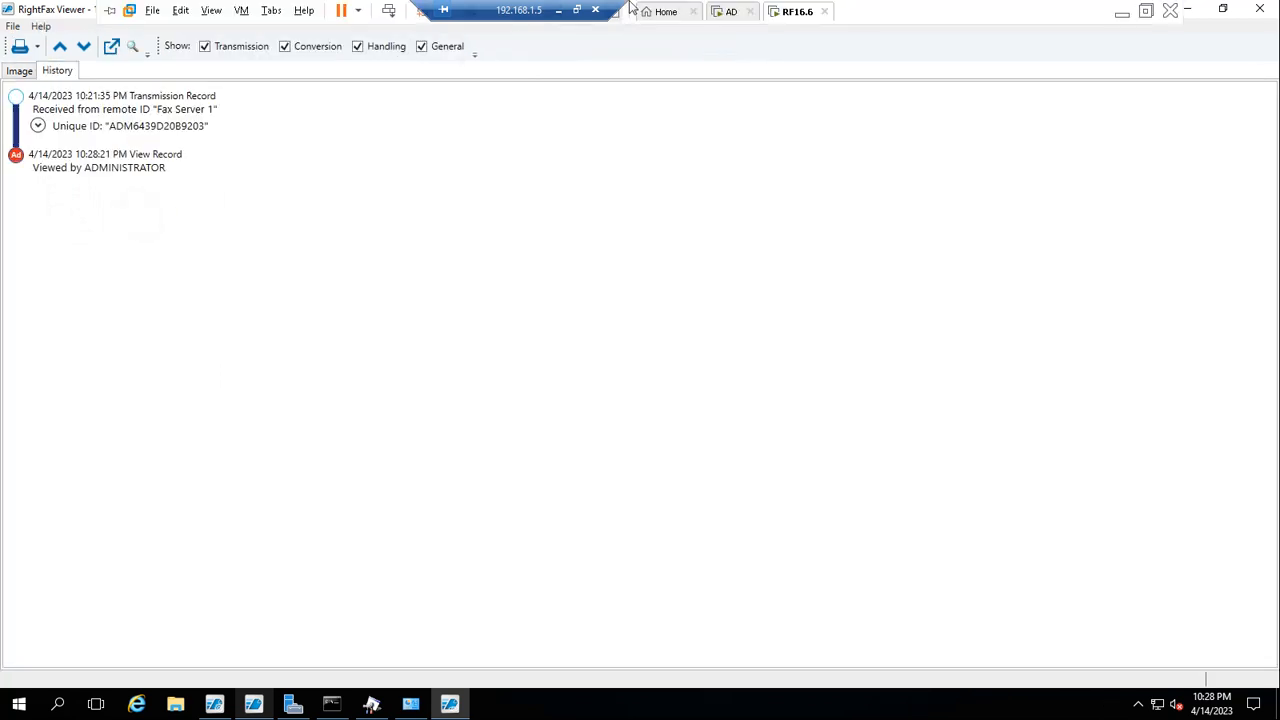
left_click(727, 20)
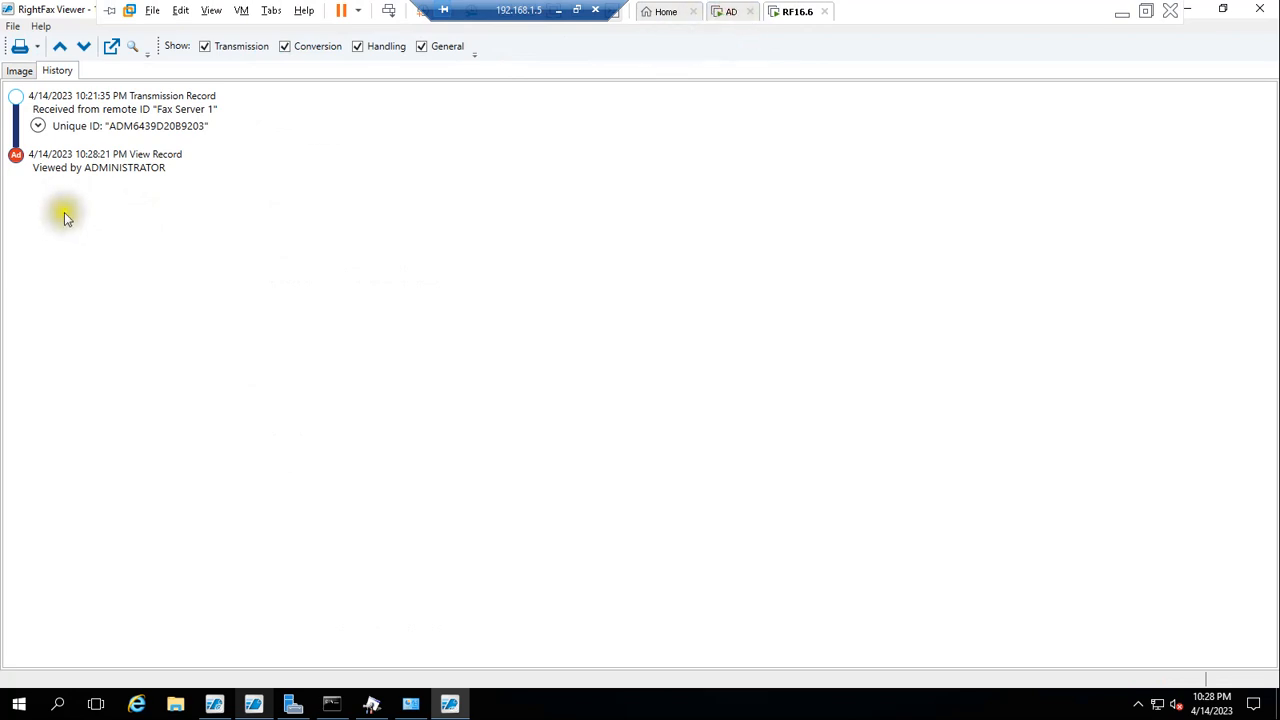
left_click(37, 127)
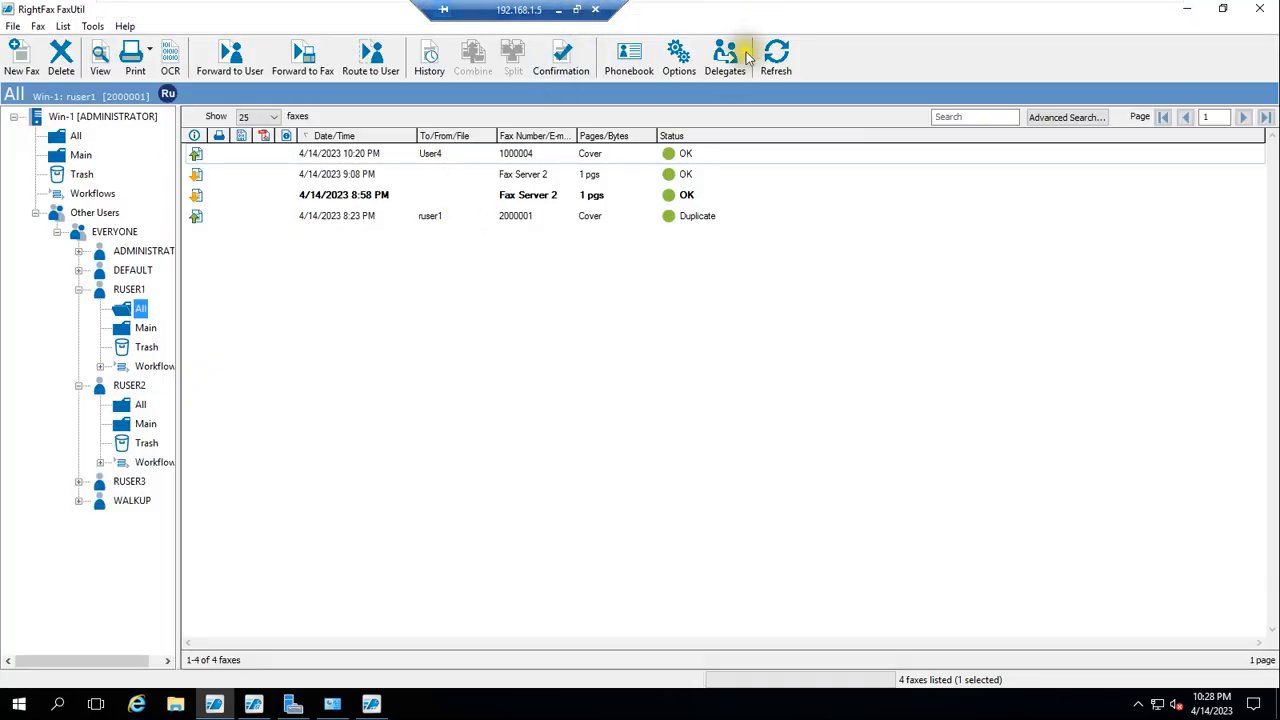
left_click(374, 692)
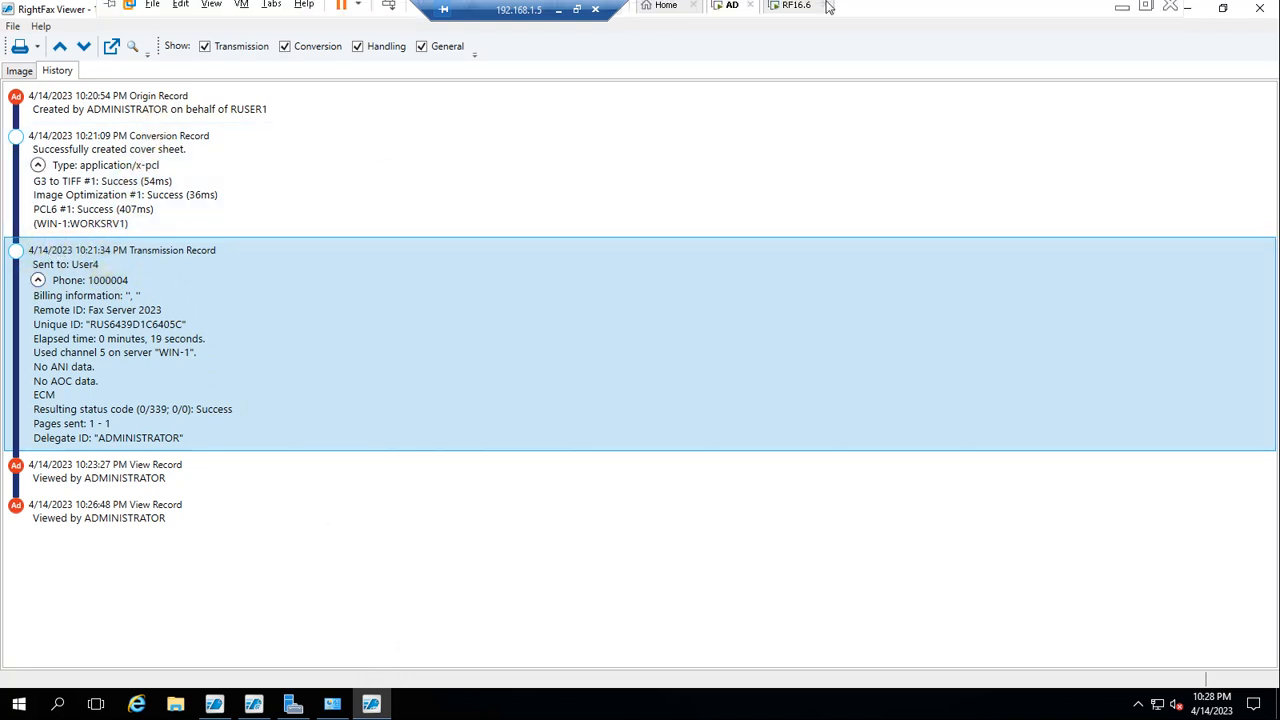
- Return to the received fax's history on RF16.6, expand its transmission record and mark the remote ID line
left_click(797, 12)
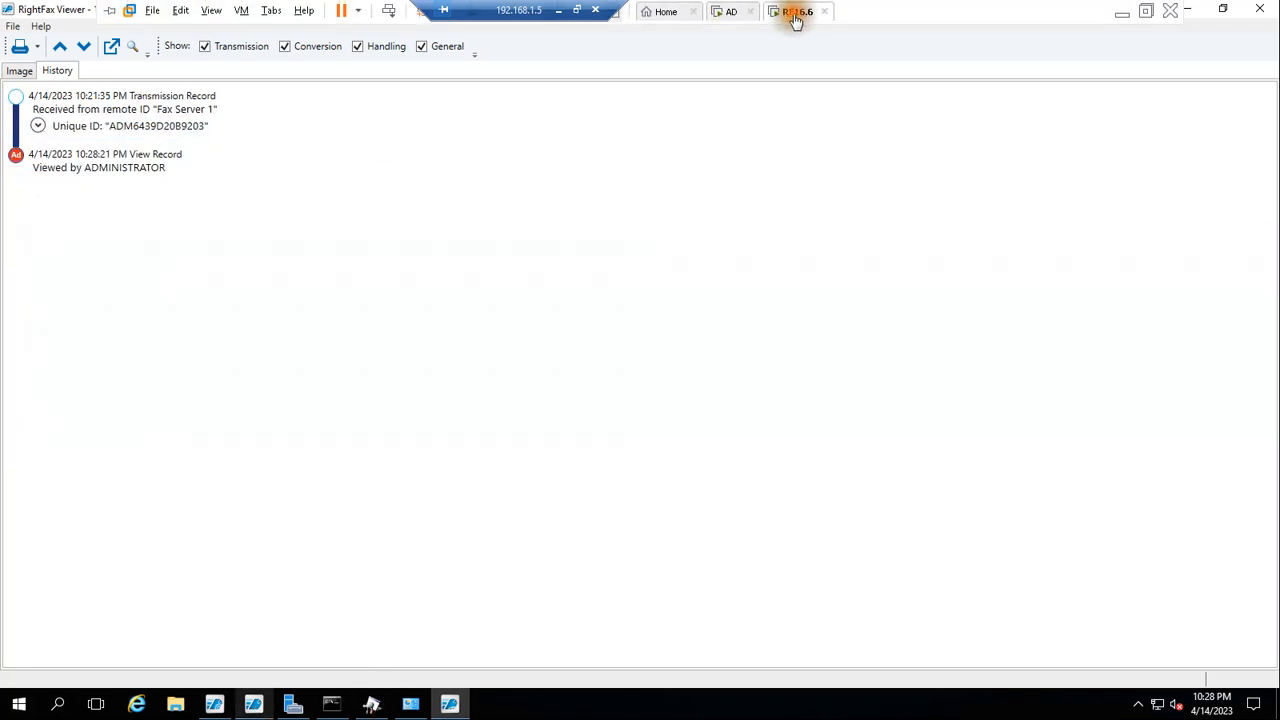
left_click(38, 125)
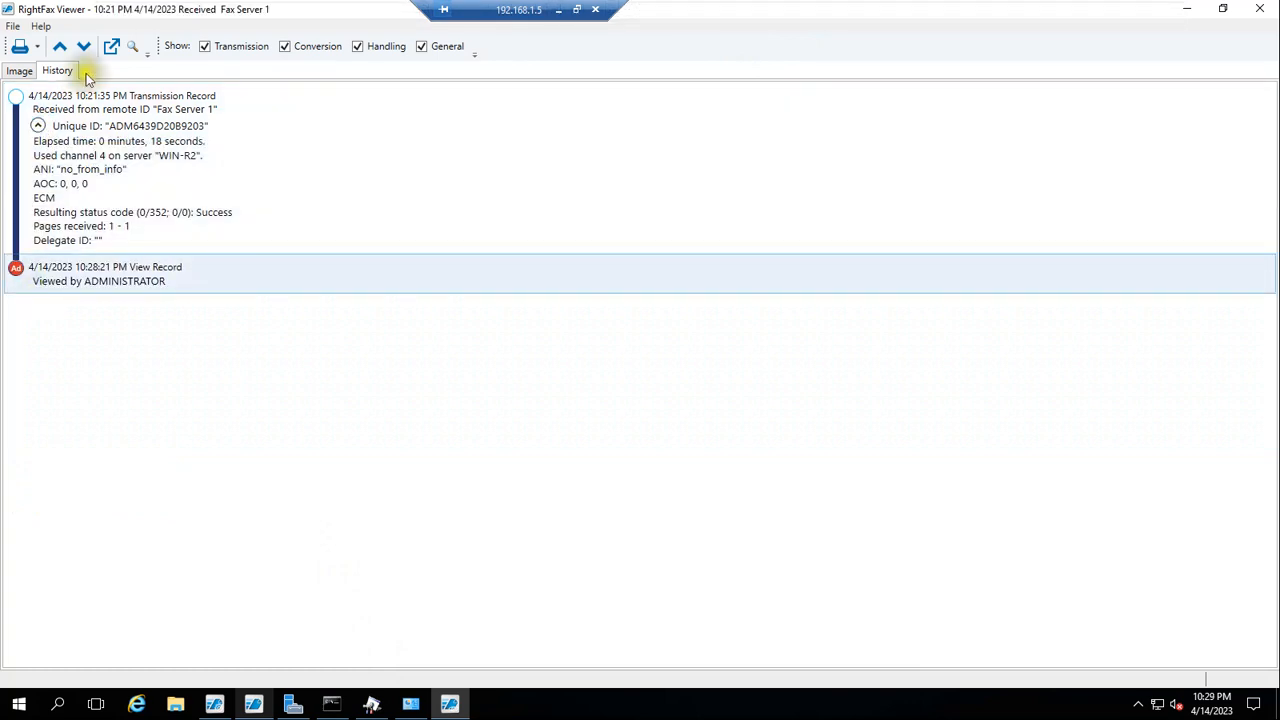
left_click(28, 110)
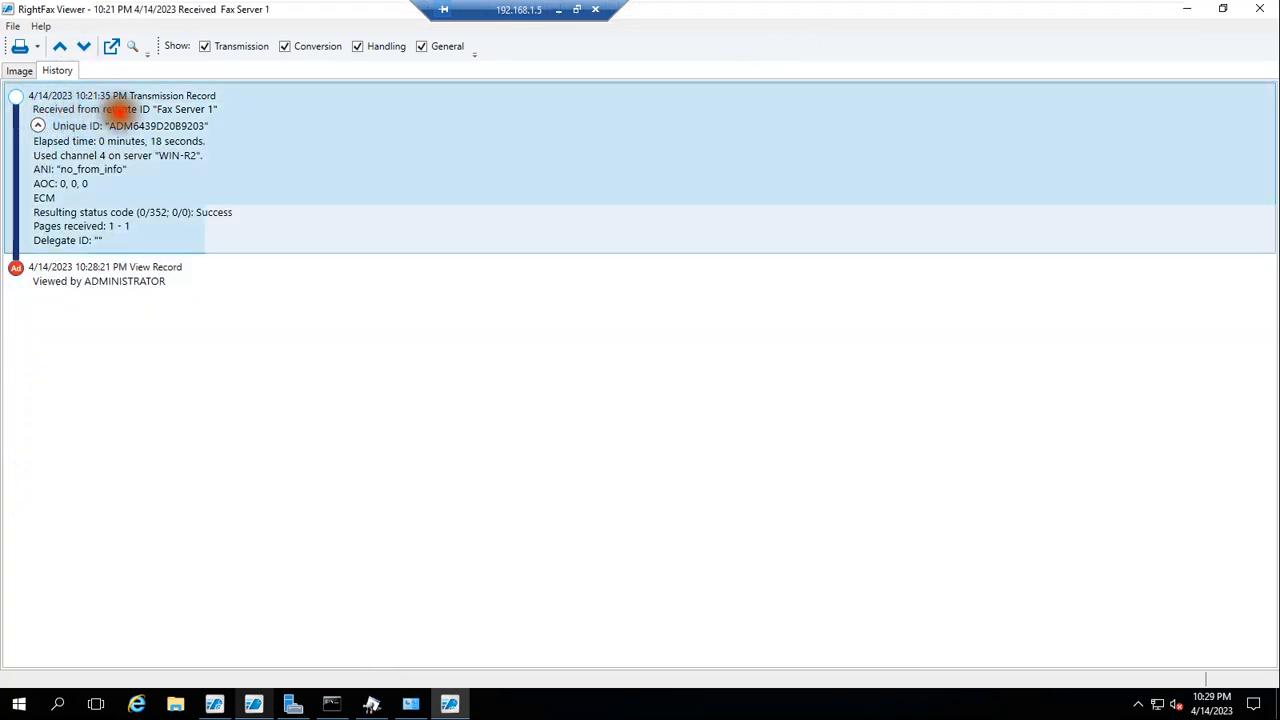
double_click(120, 108)
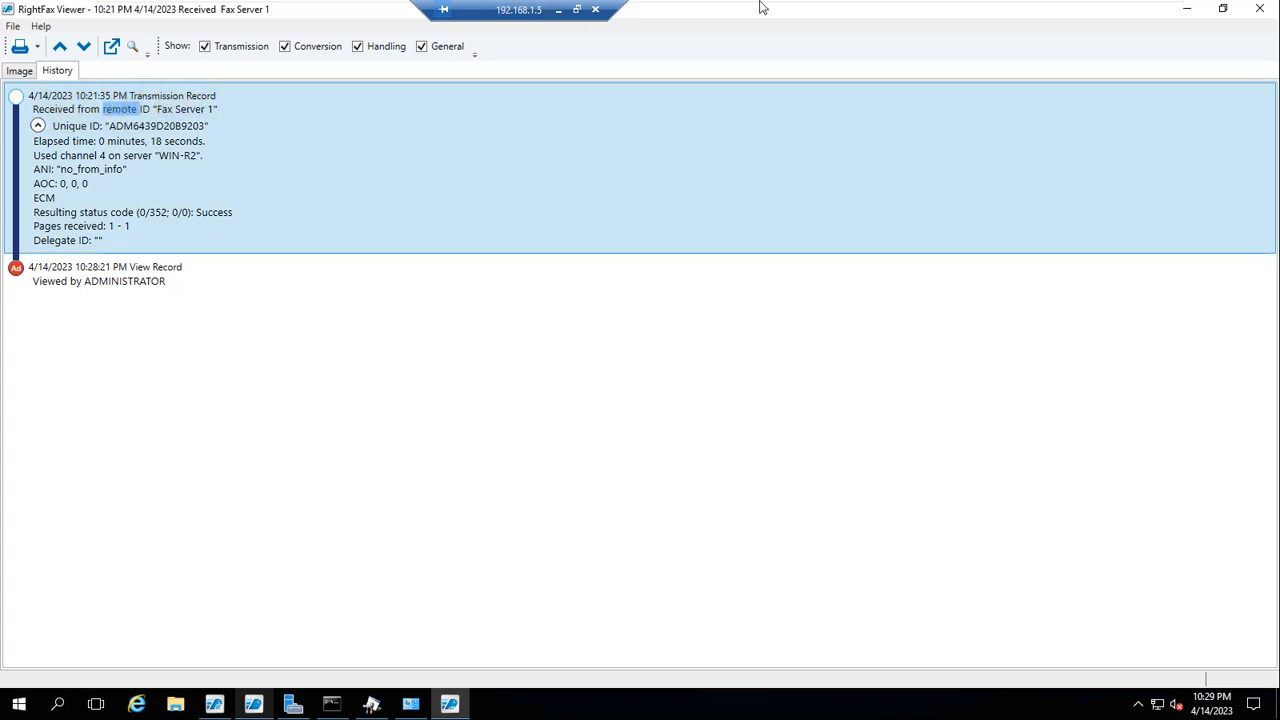
- On the AD machine, open WIN-1's DocTransport configuration and show the Brooktrout RightFax OEM settings to check the fax ID
left_click(731, 11)
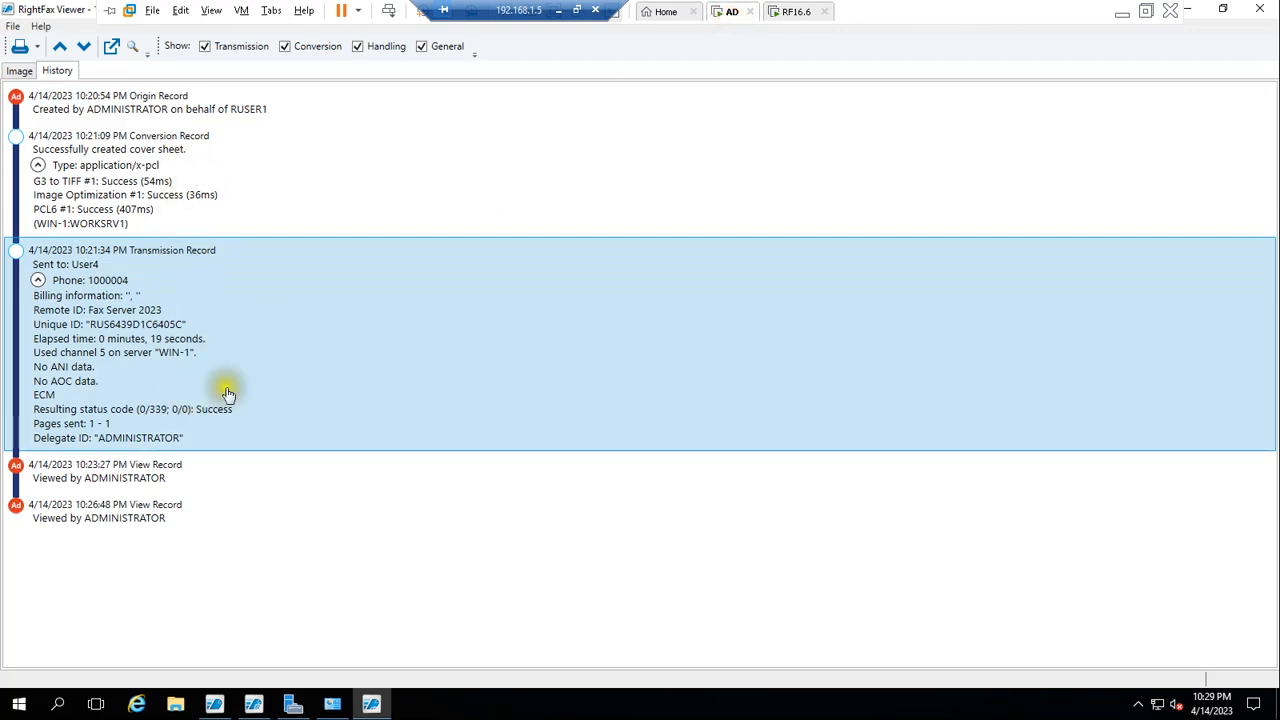
left_click(253, 704)
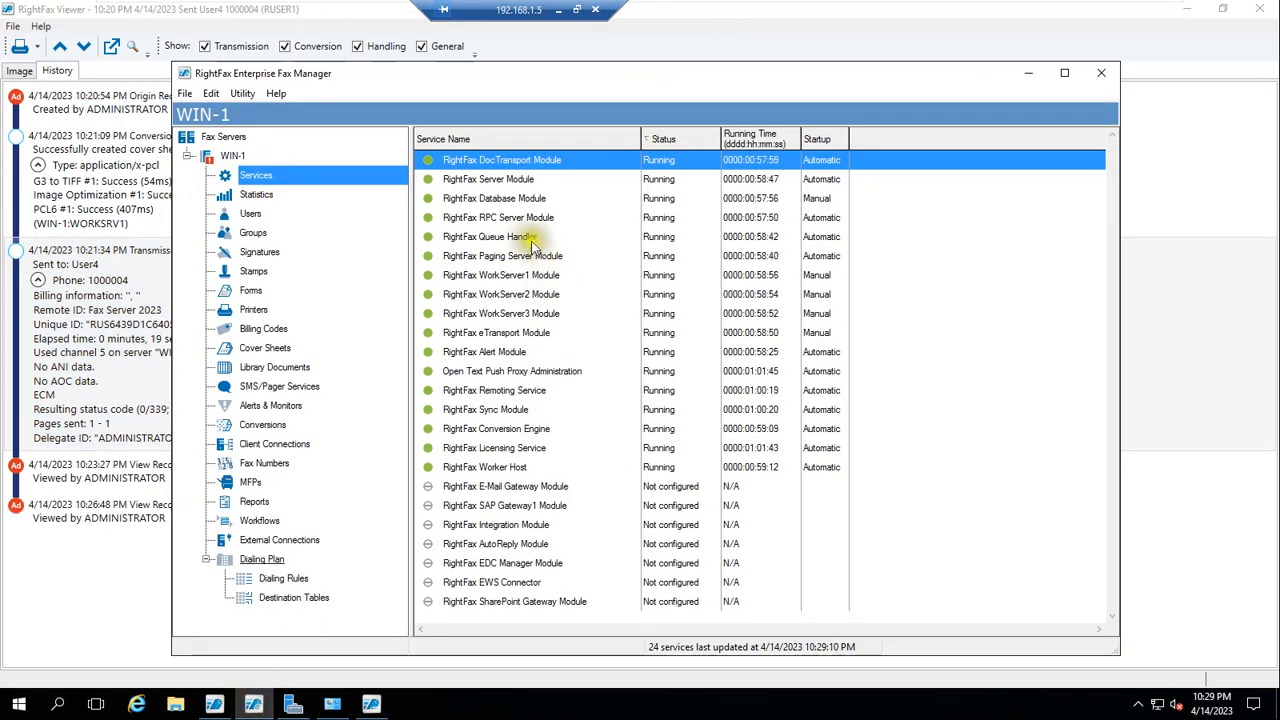
double_click(490, 162)
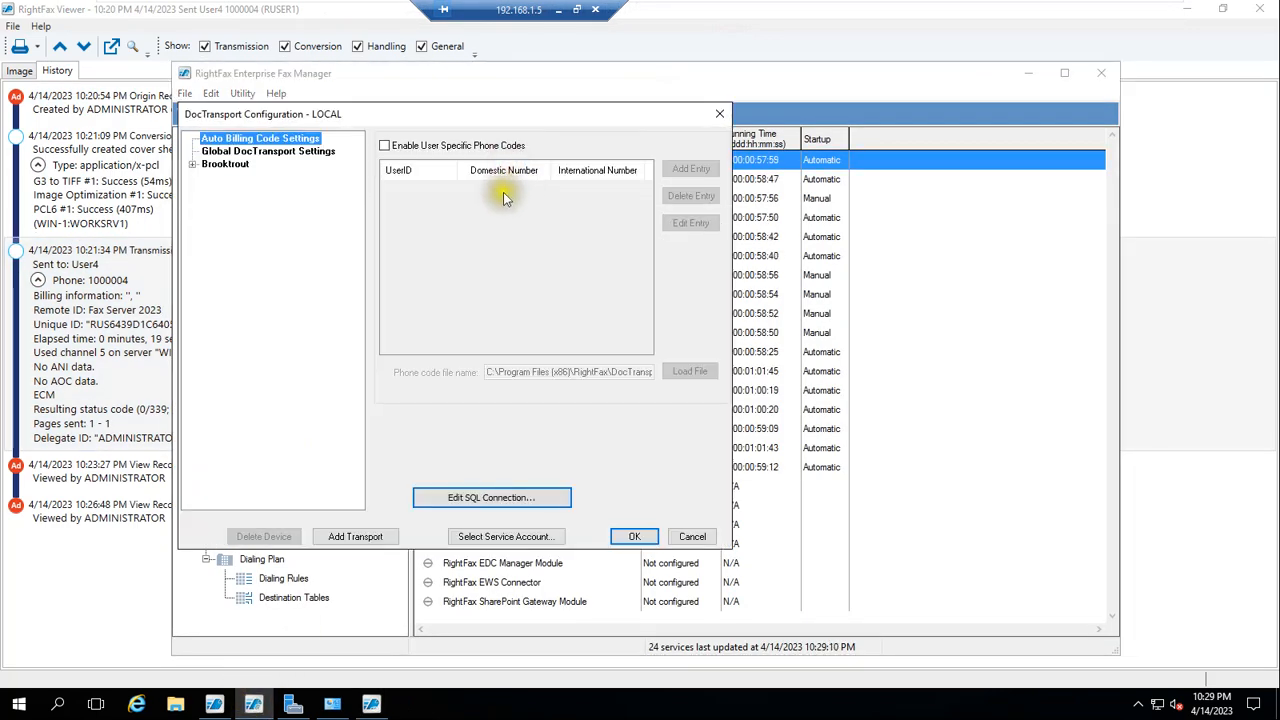
double_click(225, 164)
double_click(250, 202)
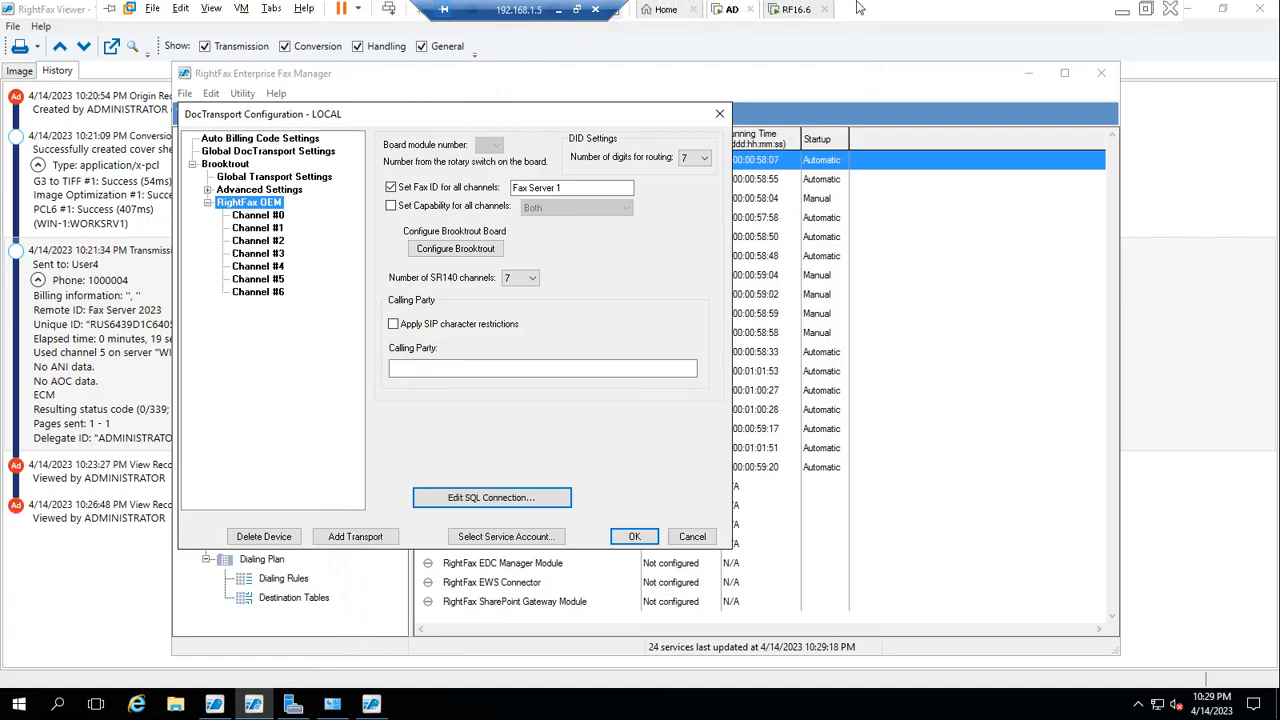
- Return to the received fax's history on RF16.6 and mark the used channel, resulting status code and remote ID lines
left_click(797, 11)
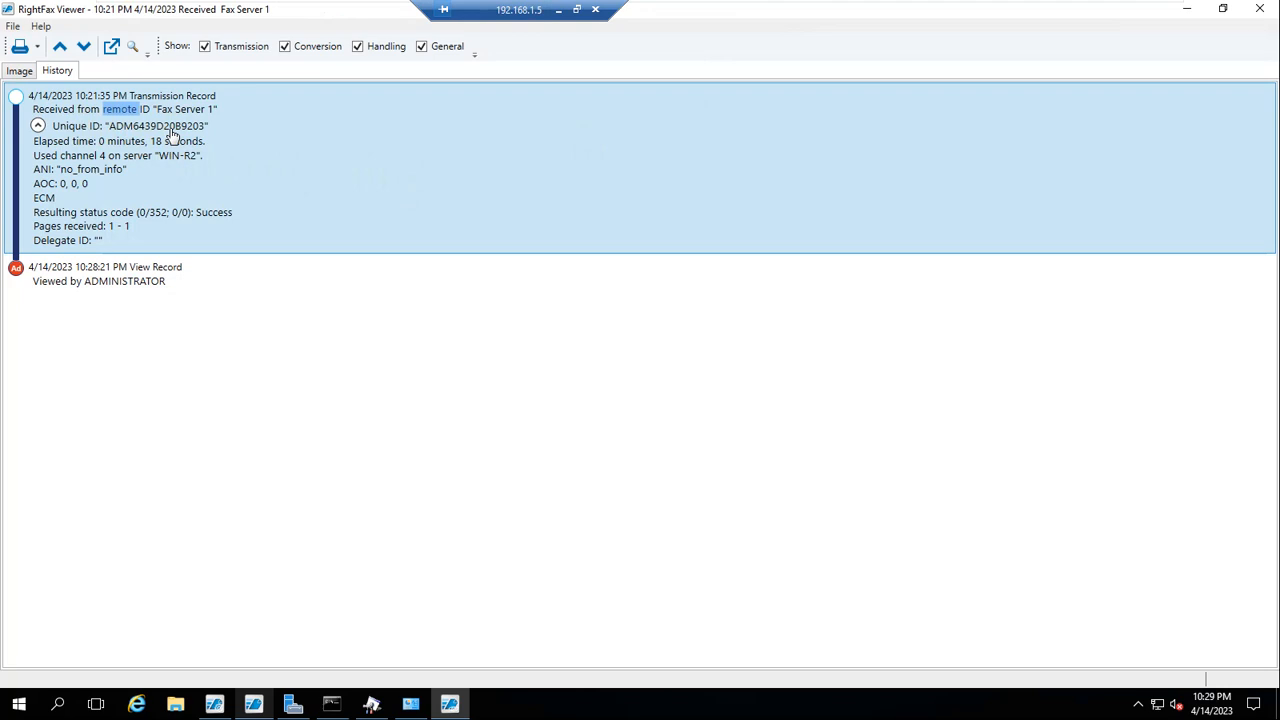
double_click(76, 158)
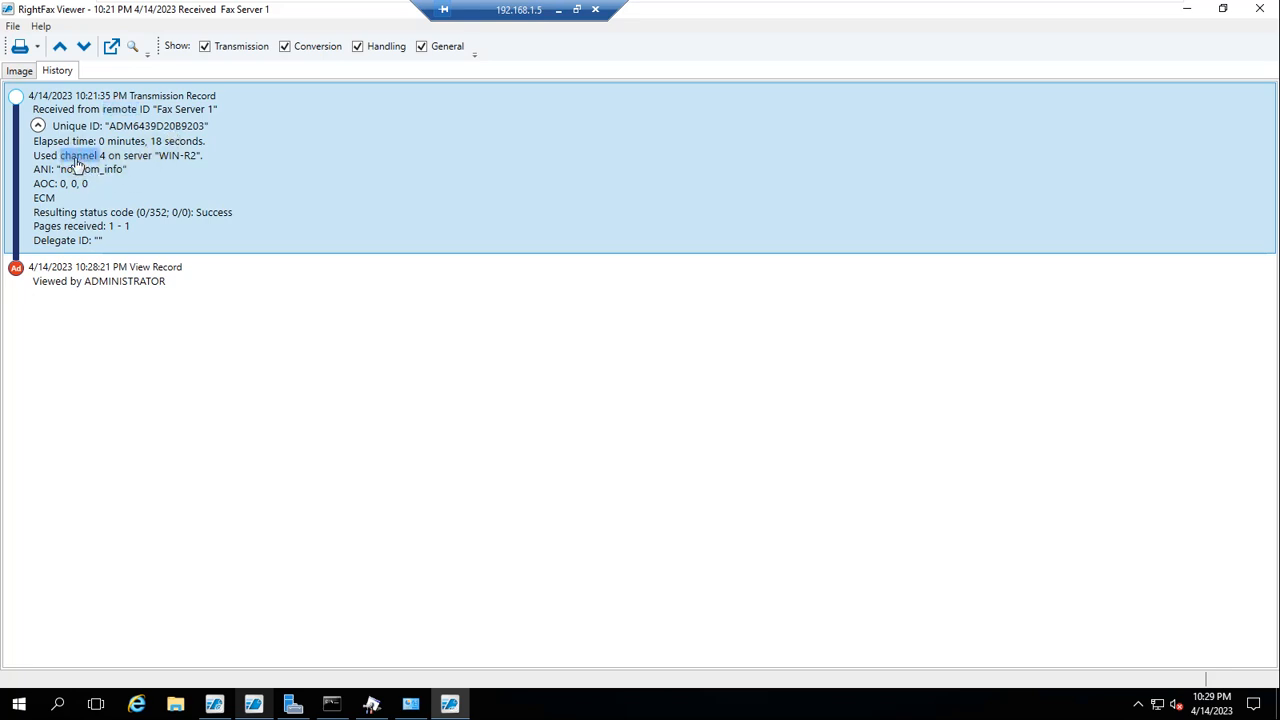
left_click_drag(76, 162, 113, 157)
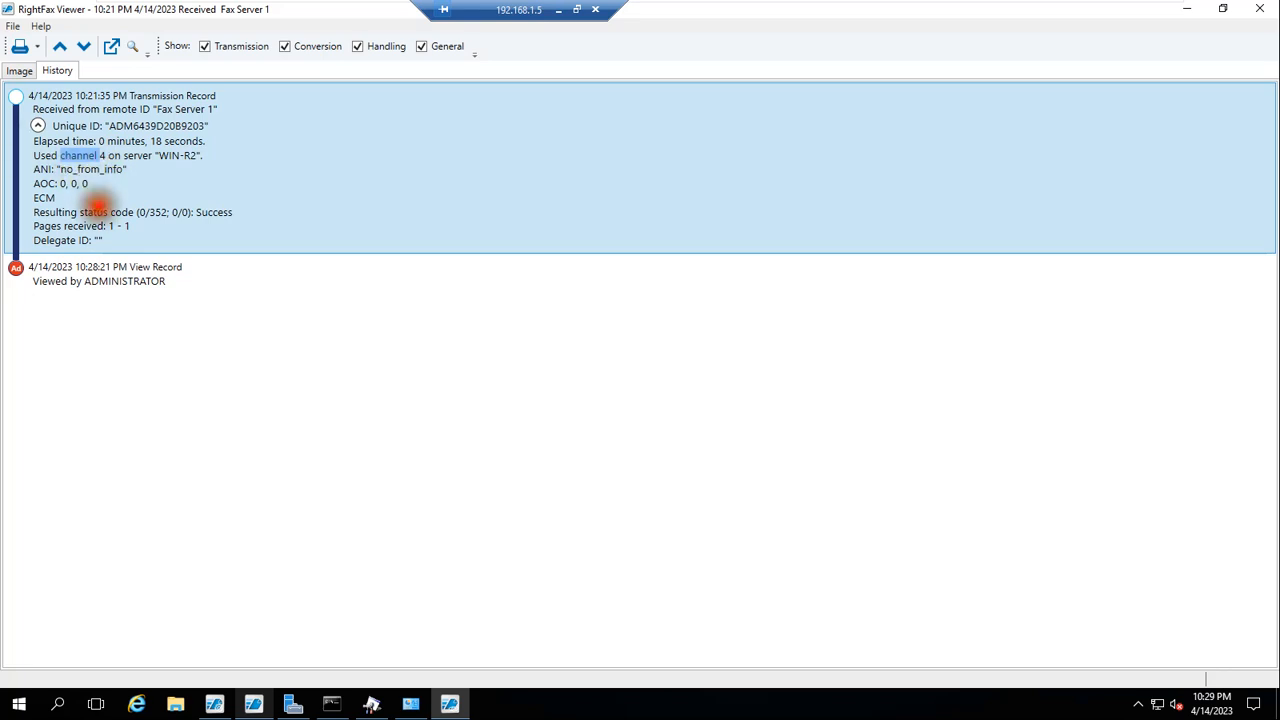
triple_click(97, 209)
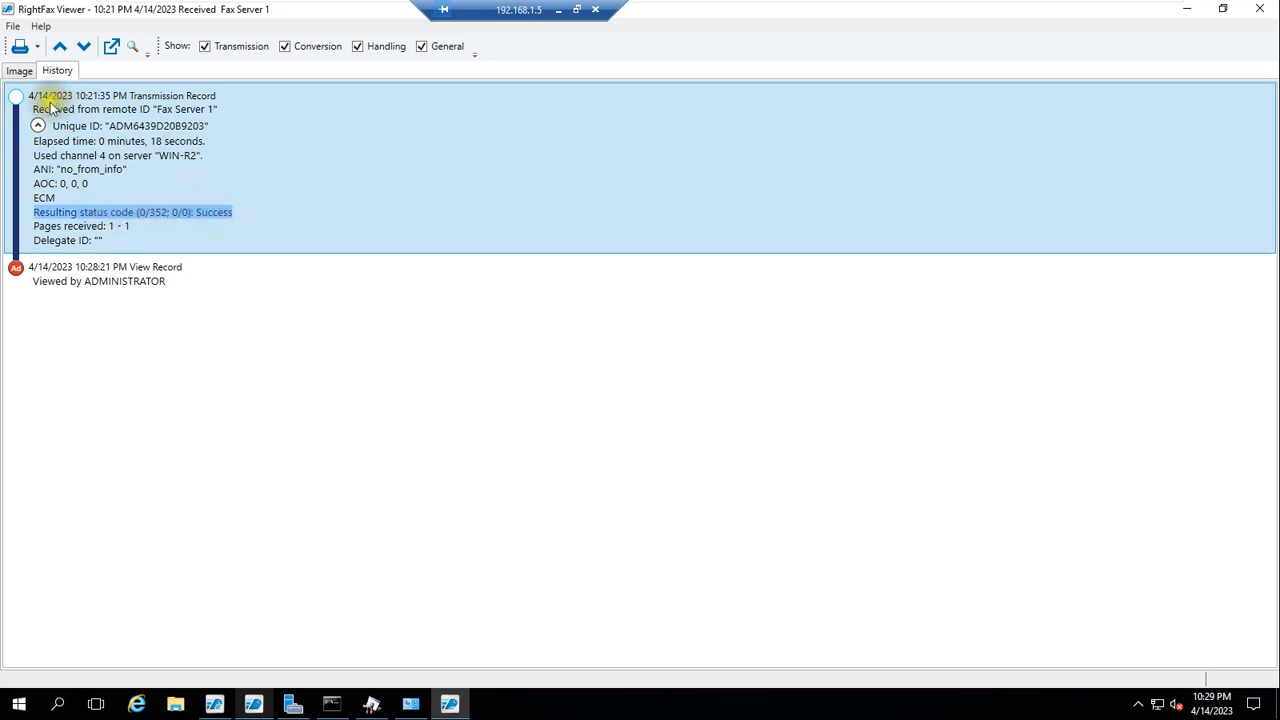
left_click_drag(33, 109, 174, 110)
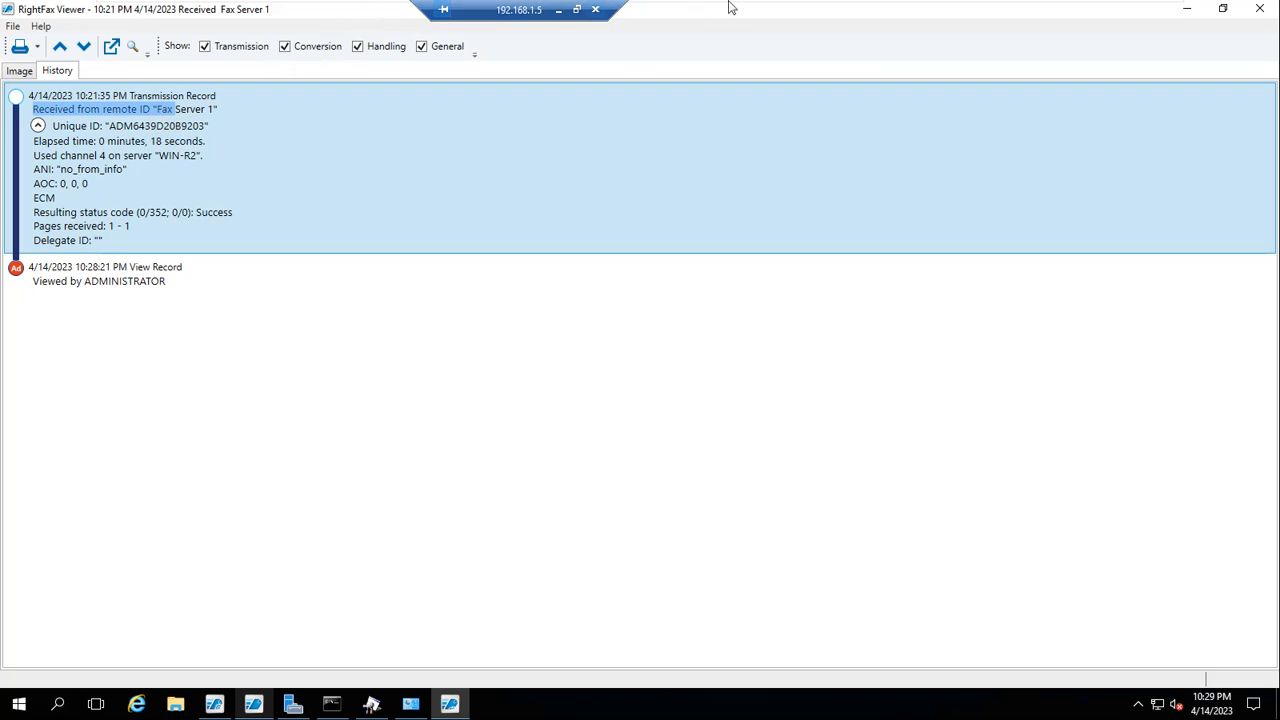
mouse_move(729, 6)
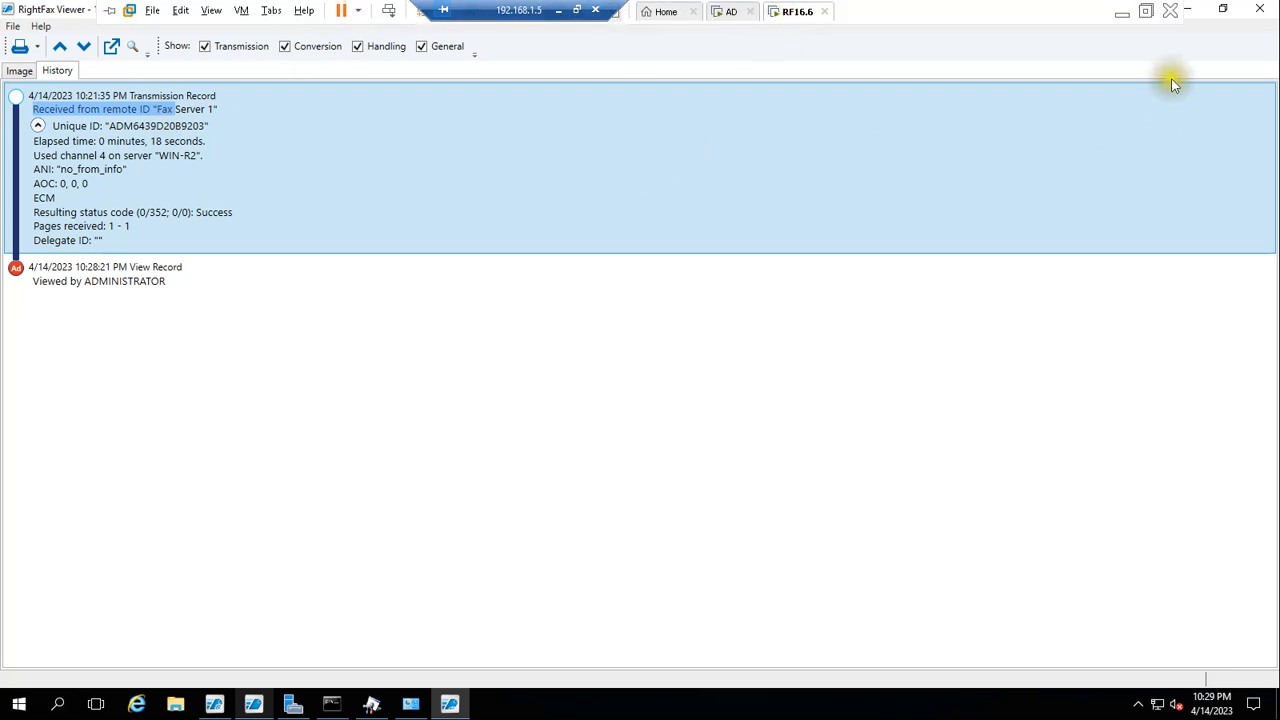
- Minimise the virtual machine to show the WIN-1 and WIN-R2 fax number comparison, and return to the remote desktop session
left_click(1197, 11)
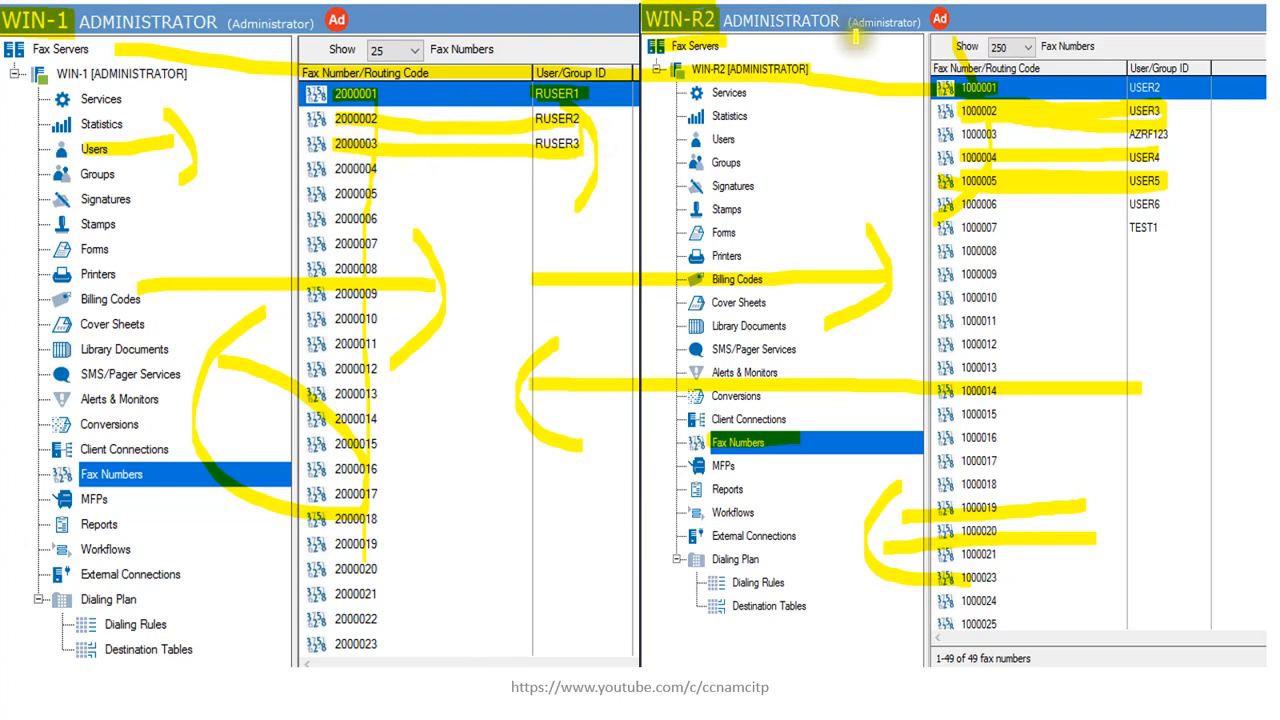
key("super")
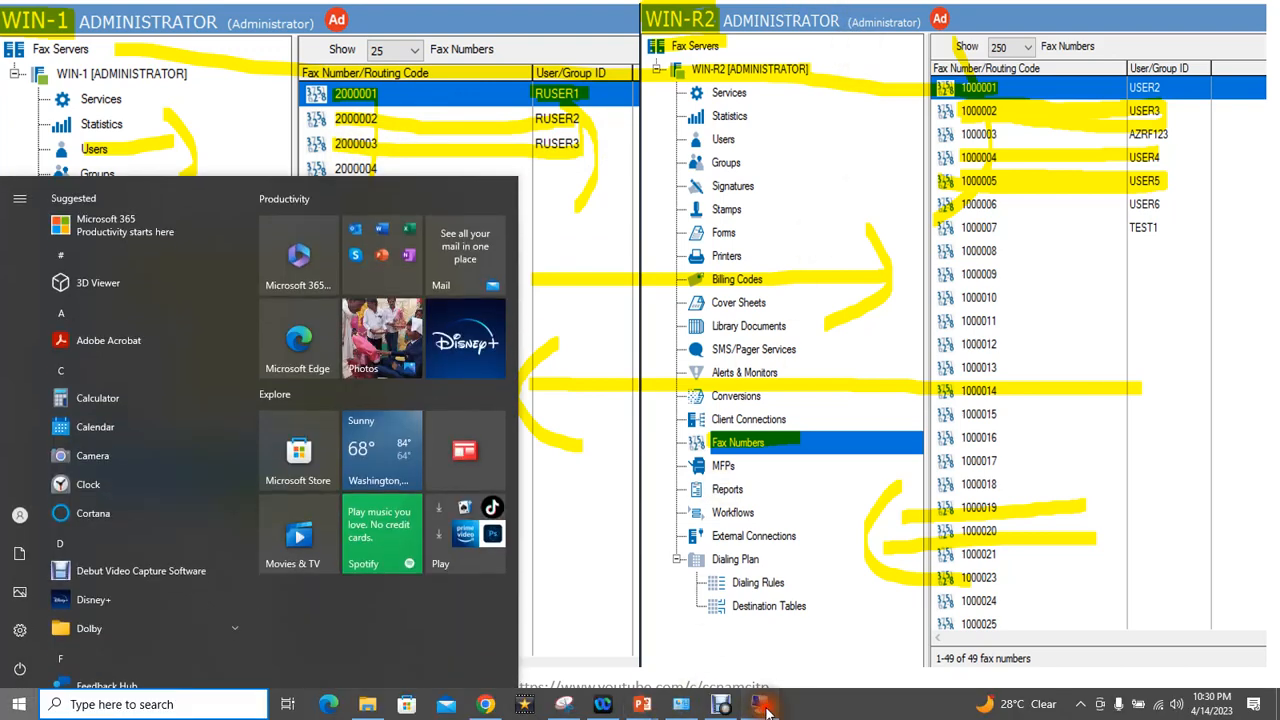
left_click(720, 704)
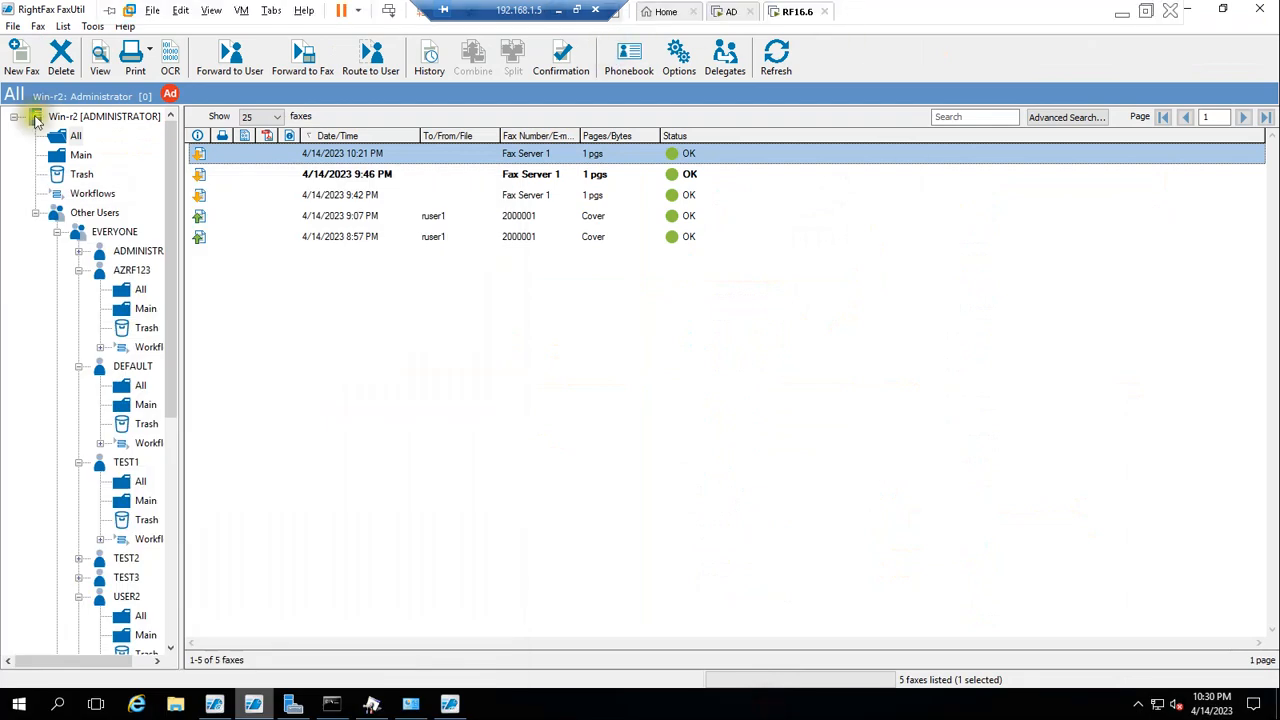
left_click(84, 135)
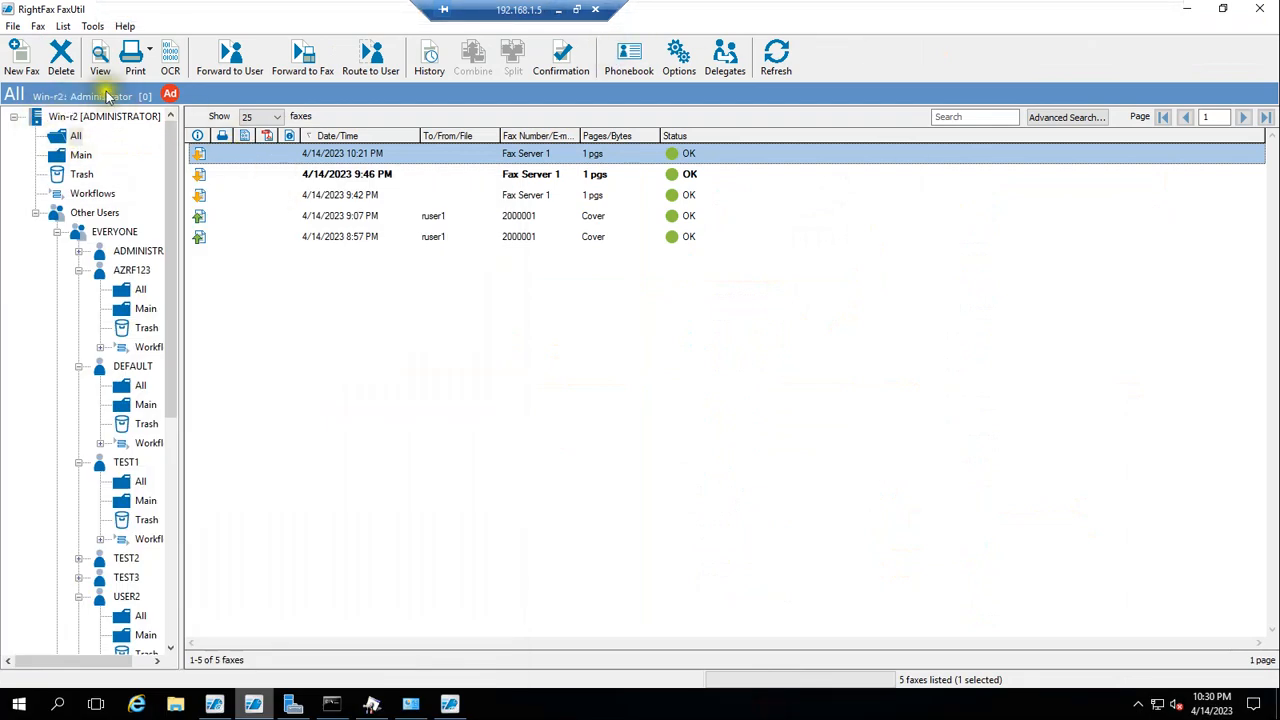
left_click(16, 52)
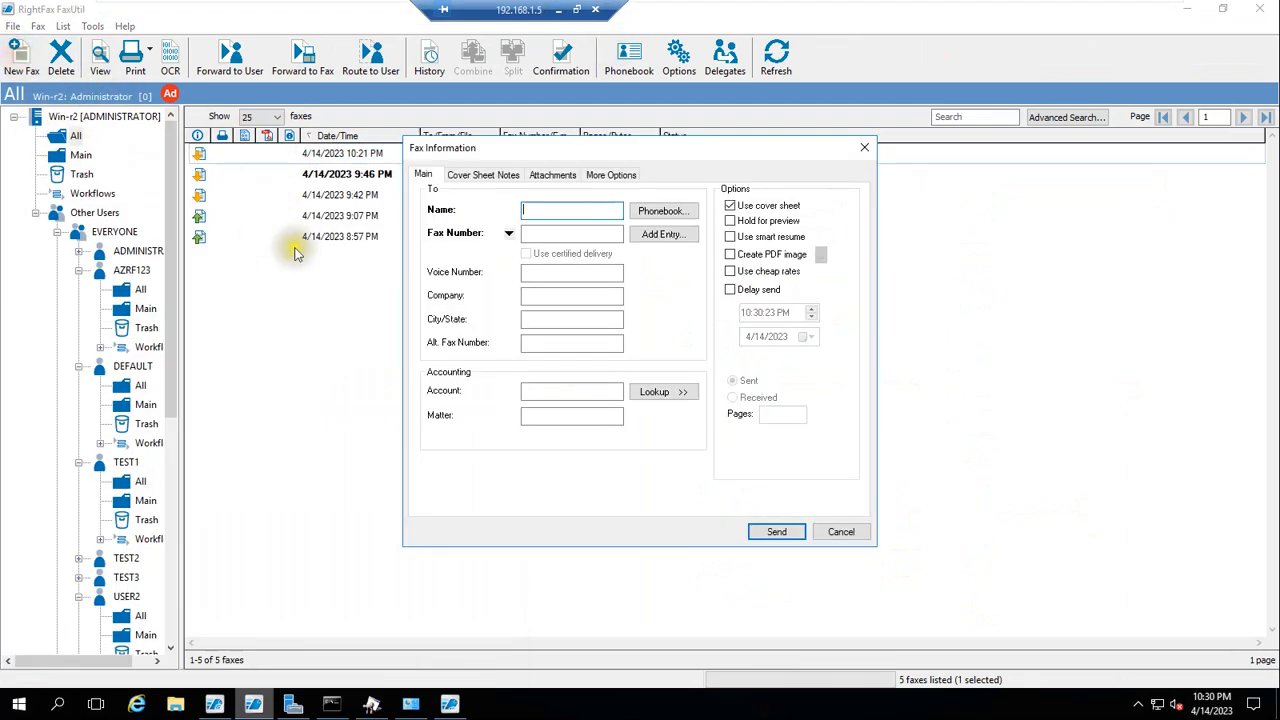
left_click(840, 531)
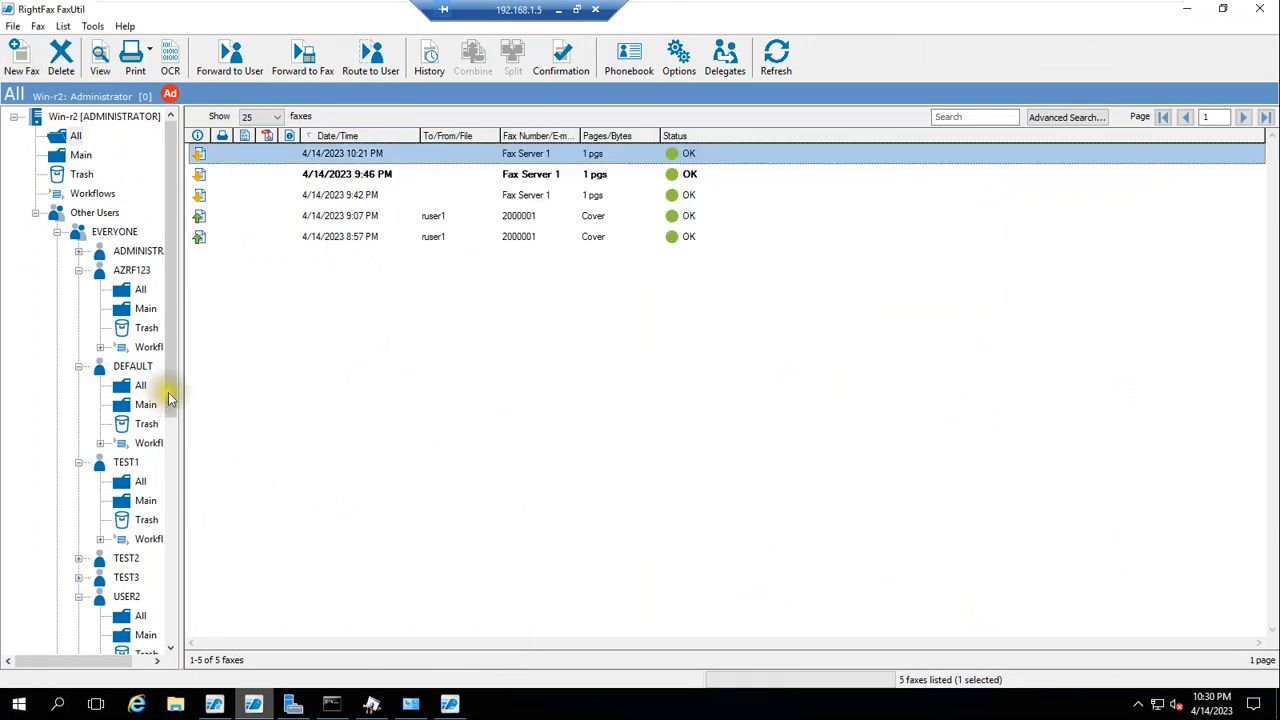
- Open USER3's full fax list on WIN-R2 and start a new fax to Ruser3 at fax number 2000003
left_click_drag(166, 397, 176, 492)
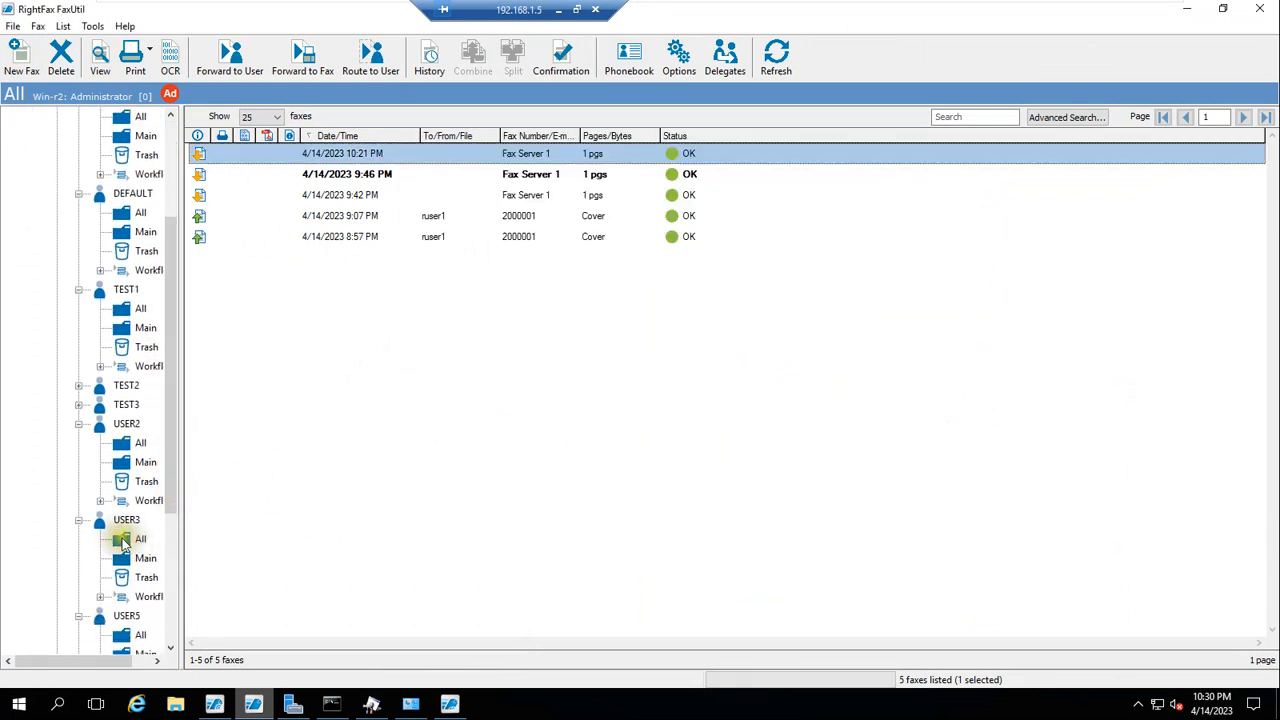
left_click(128, 540)
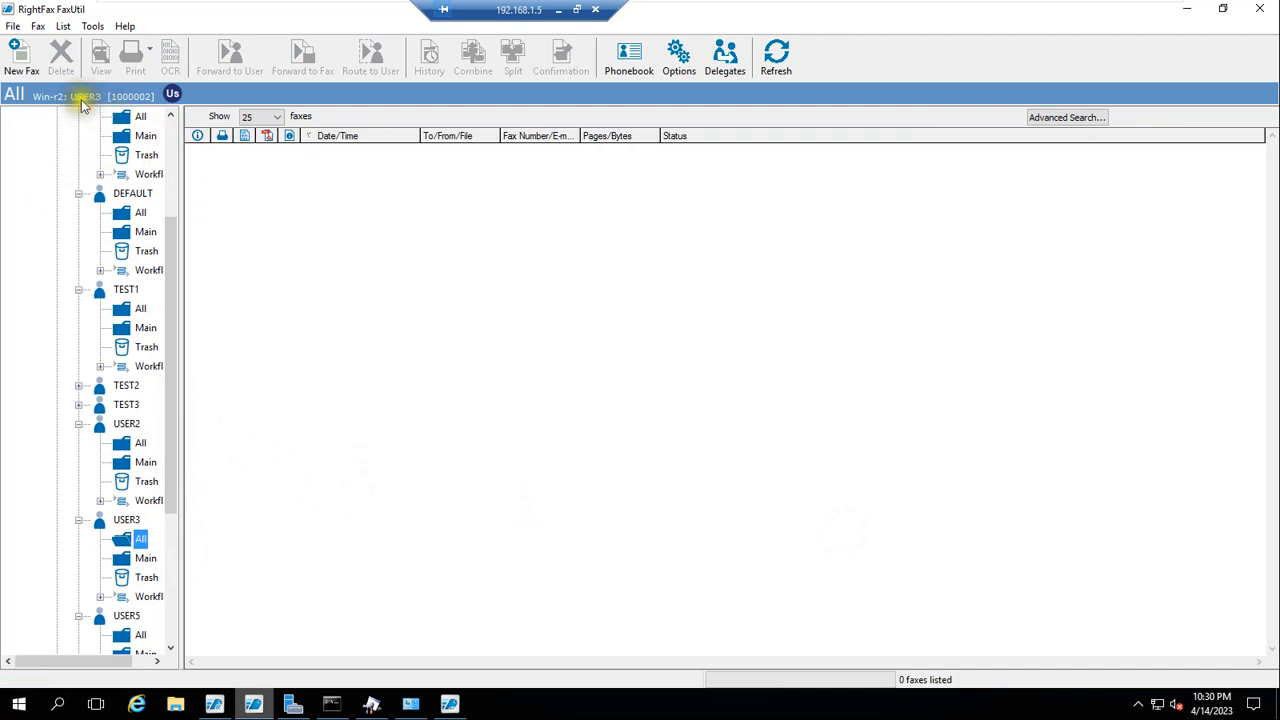
left_click(22, 64)
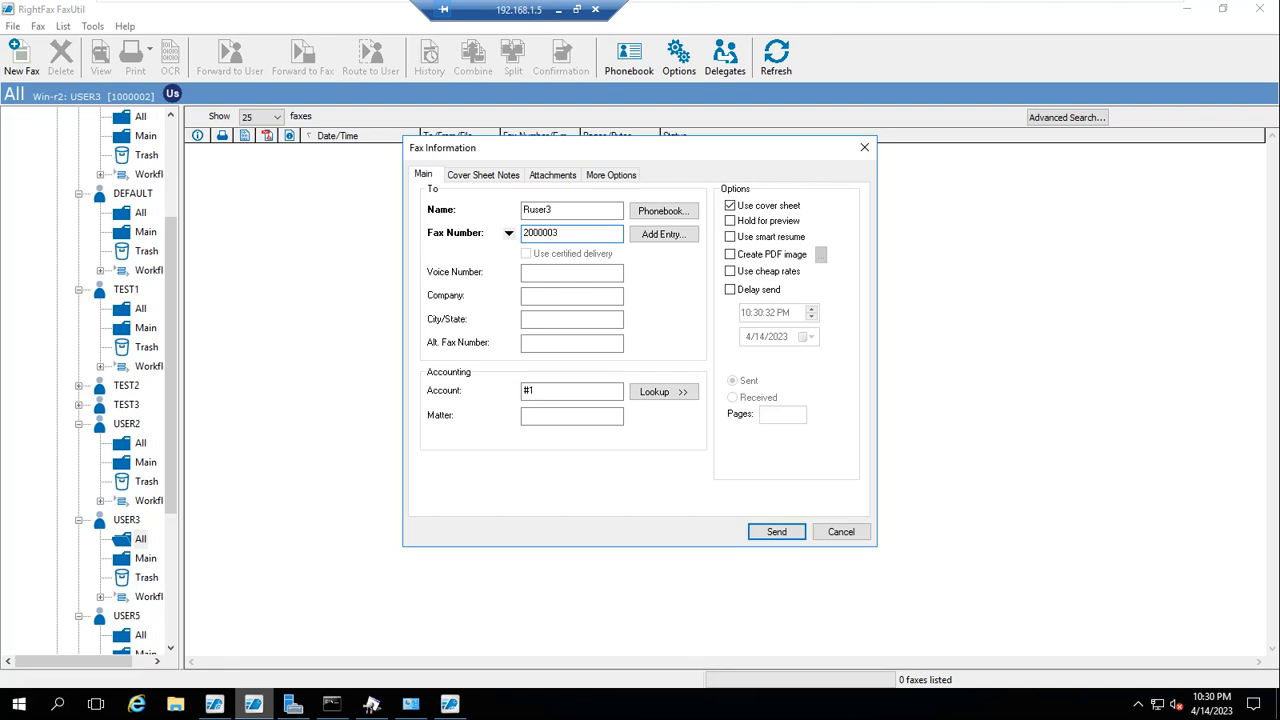
- Add the cover sheet note "Hello 2000003 HI Bye....!!", send the fax to Ruser3 and refresh the fax list
left_click(484, 174)
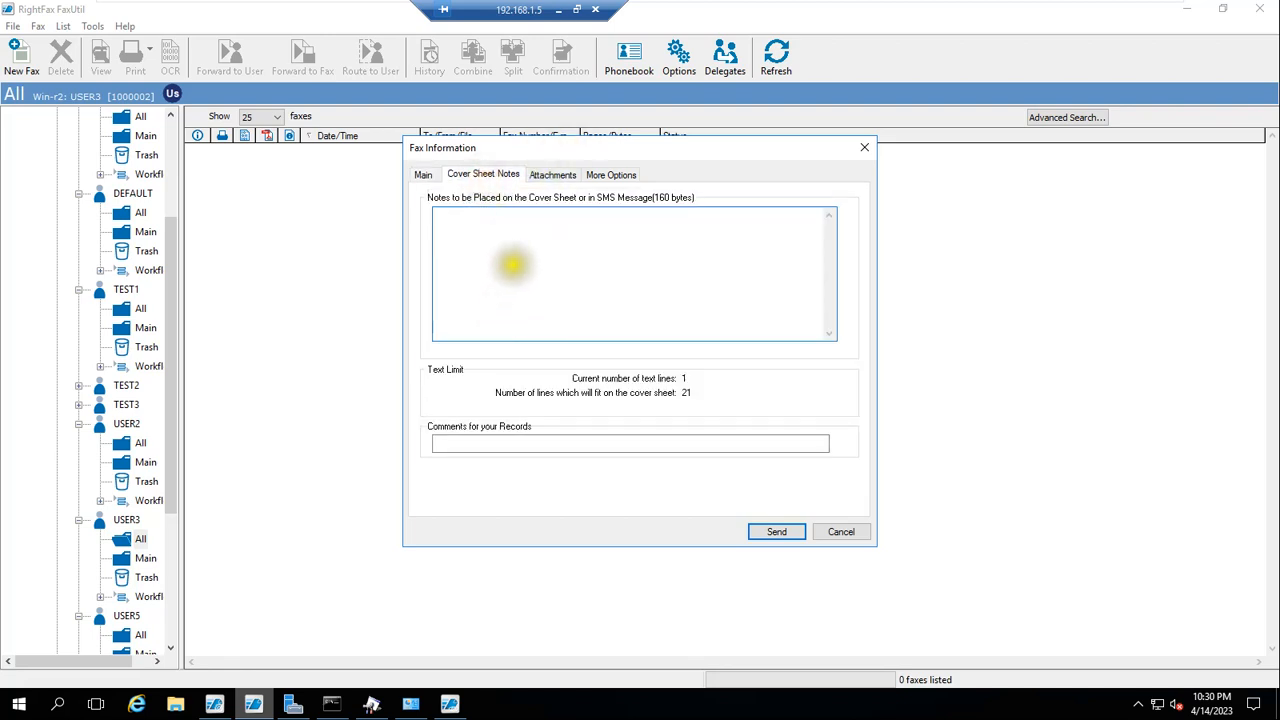
left_click(512, 263)
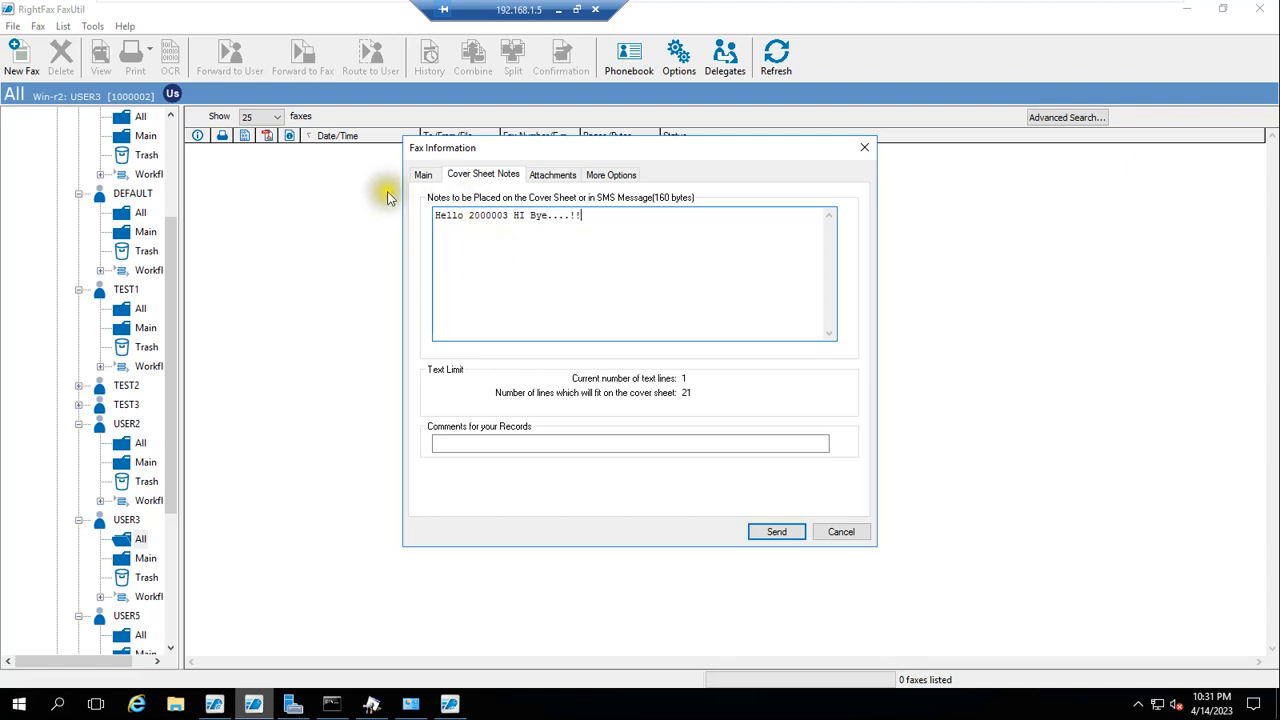
left_click(423, 176)
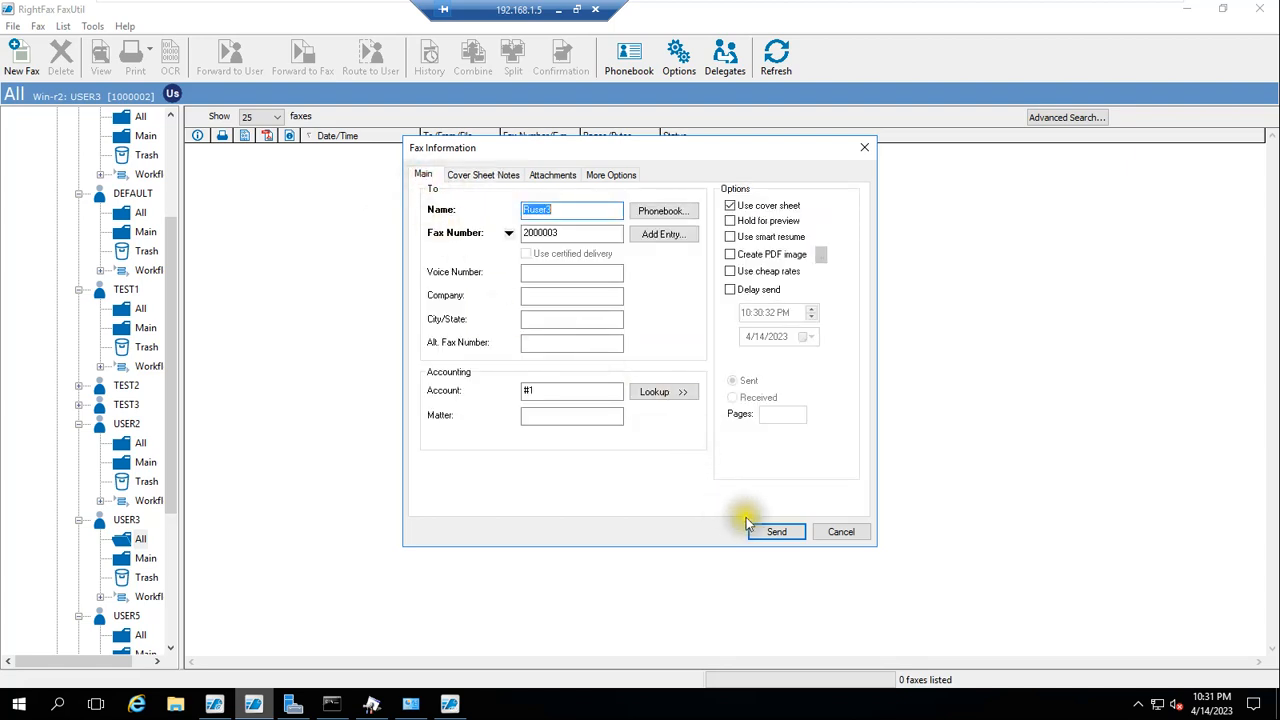
left_click(776, 532)
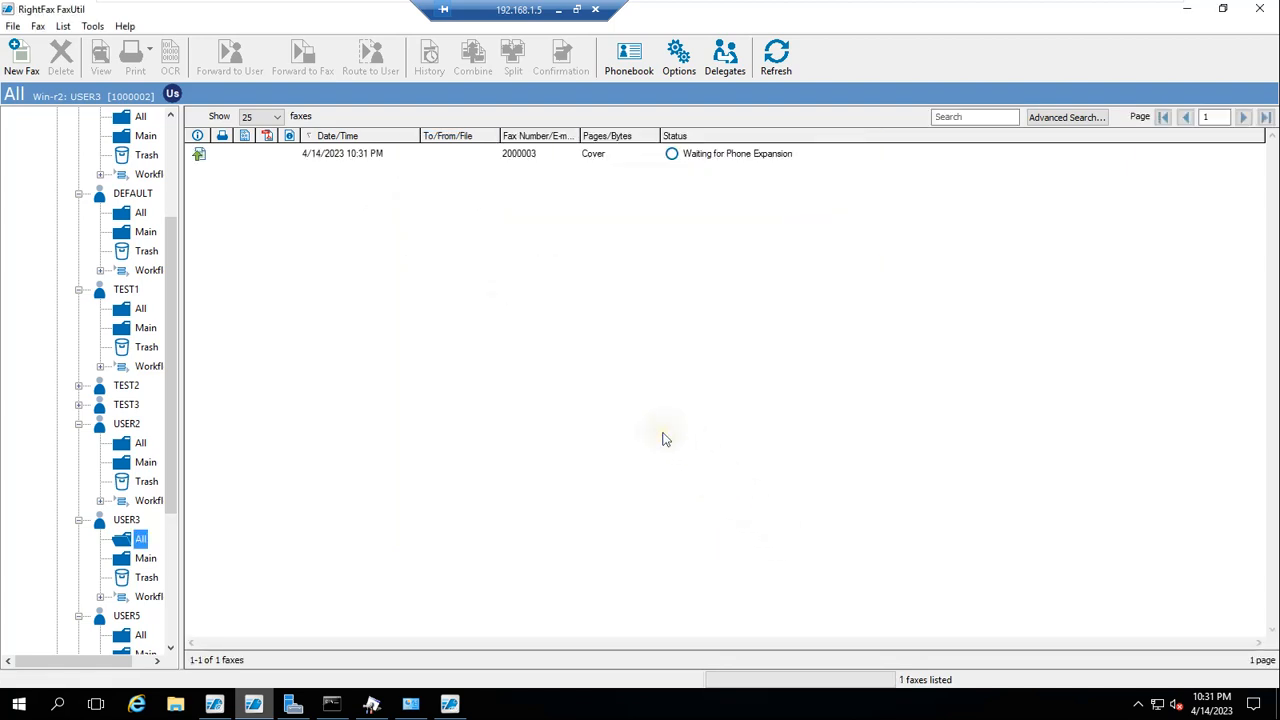
left_click(776, 56)
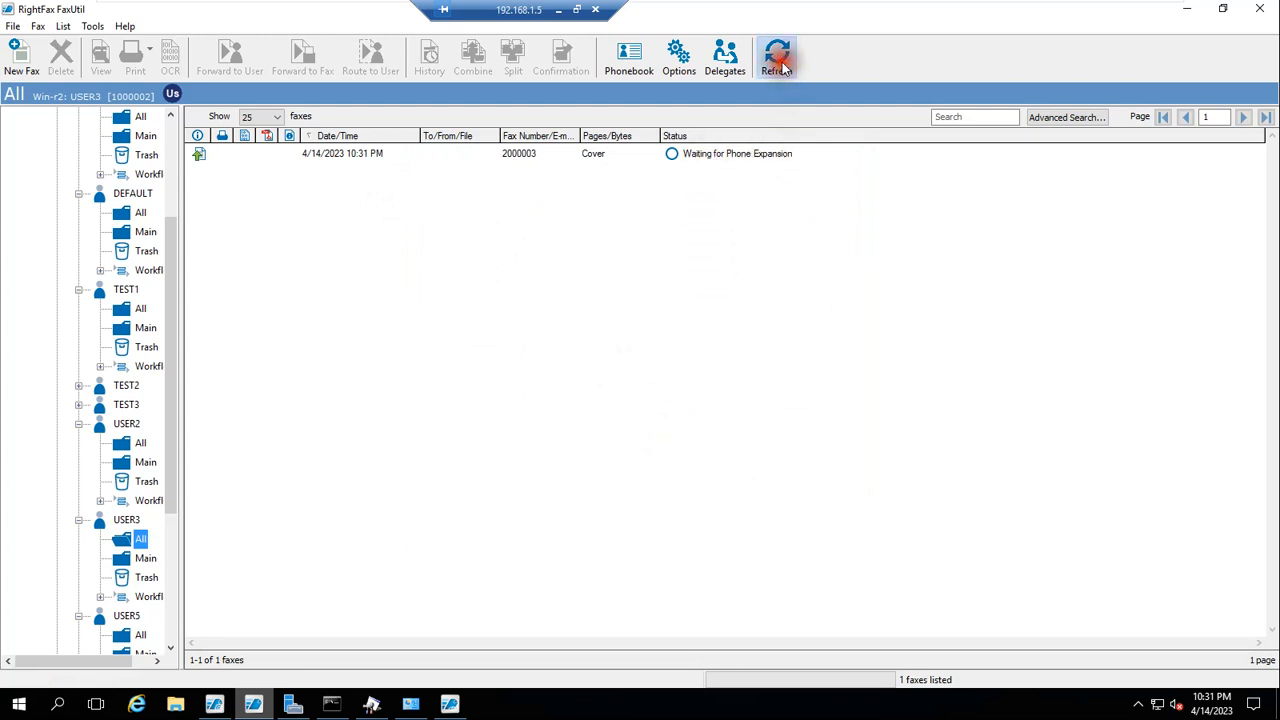
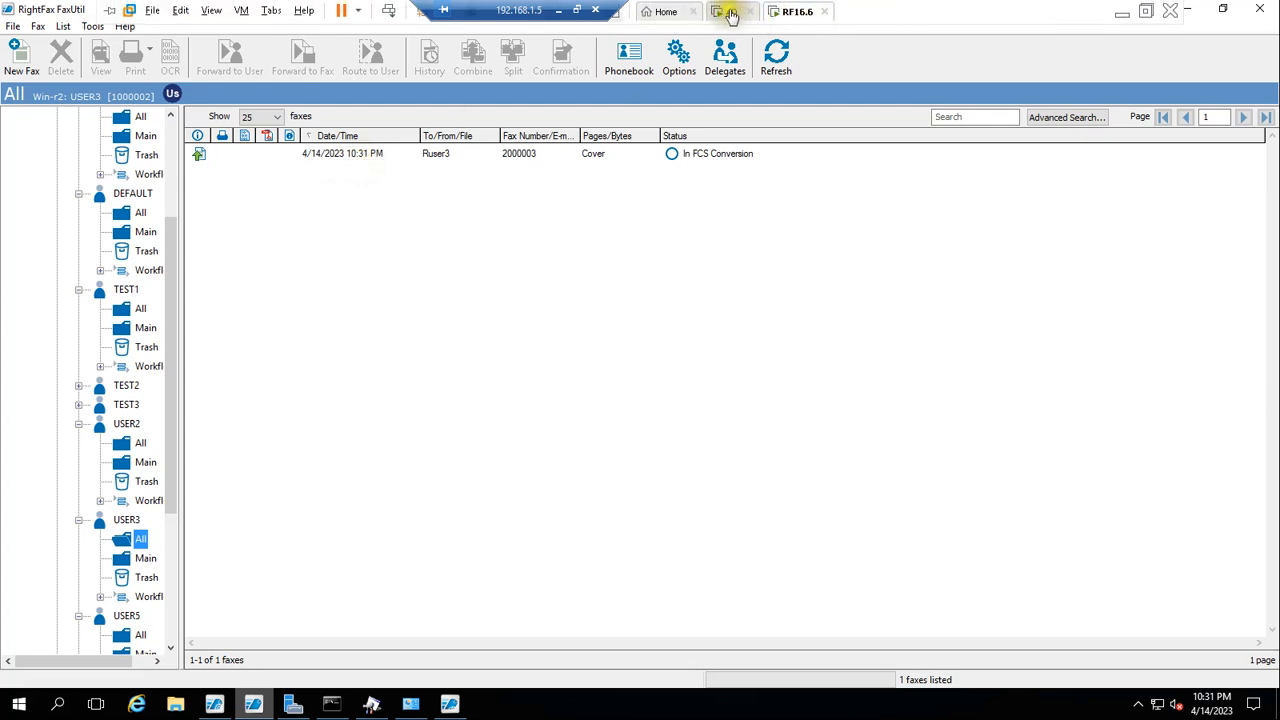
- On the AD machine, dismiss the open configuration, minimise Enterprise Fax Manager and close the history viewer of the fax sent to User4
left_click(729, 12)
left_click(690, 536)
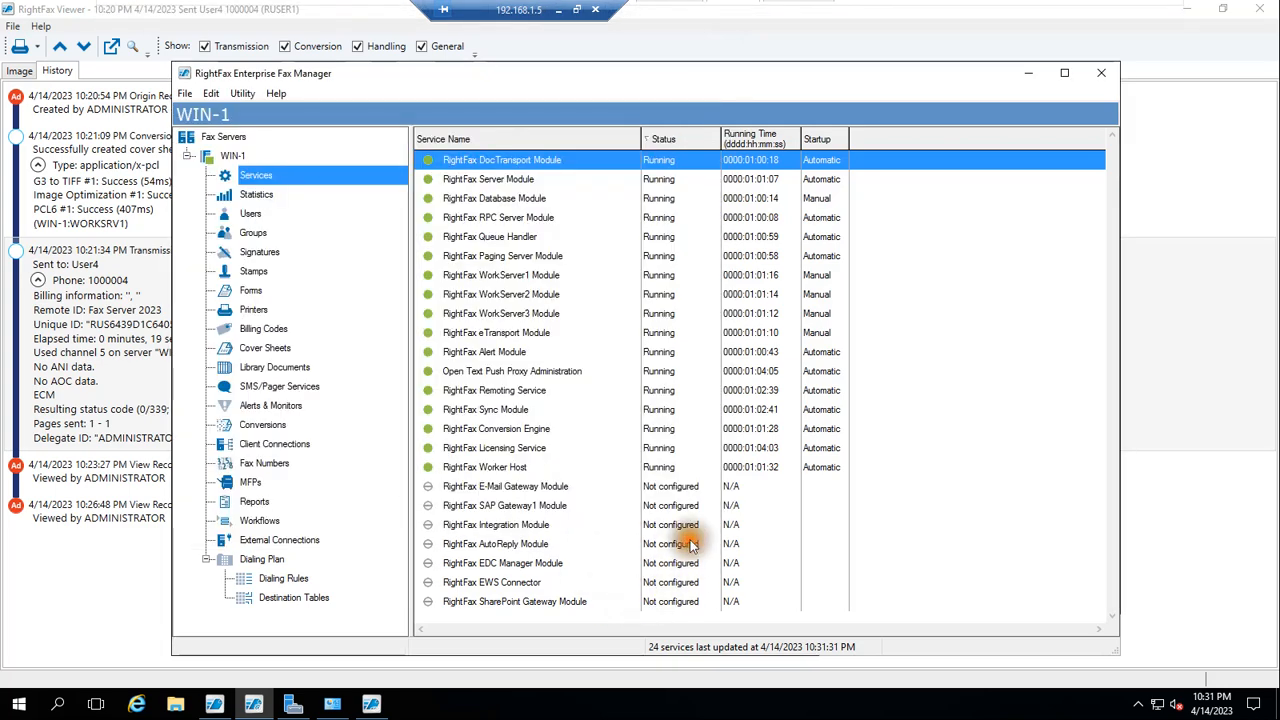
left_click(1028, 73)
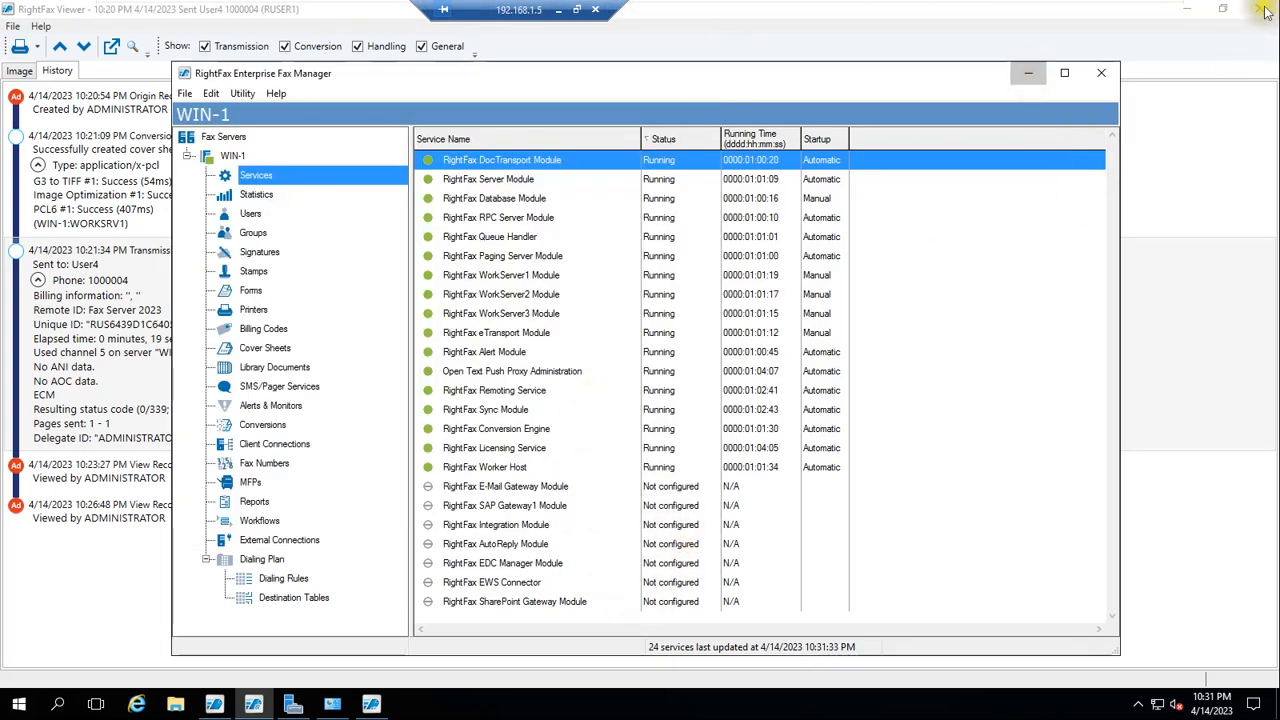
left_click(1260, 9)
left_click(1262, 12)
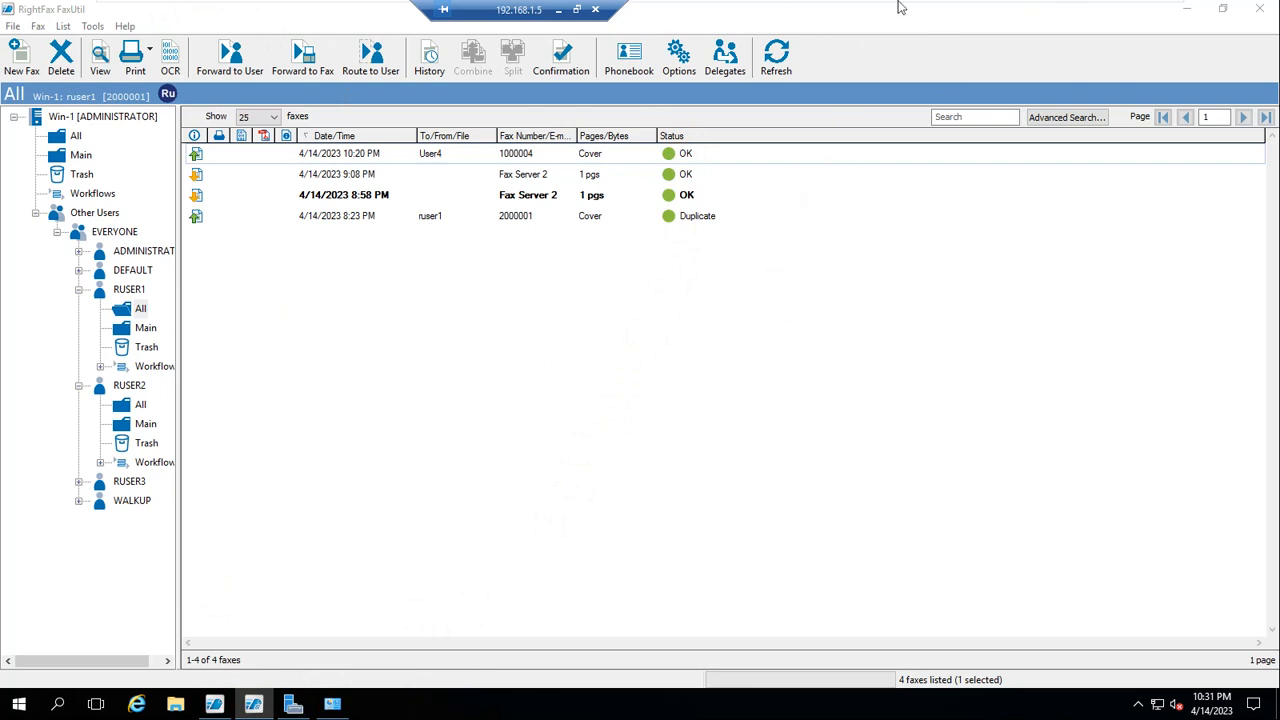
left_click(577, 9)
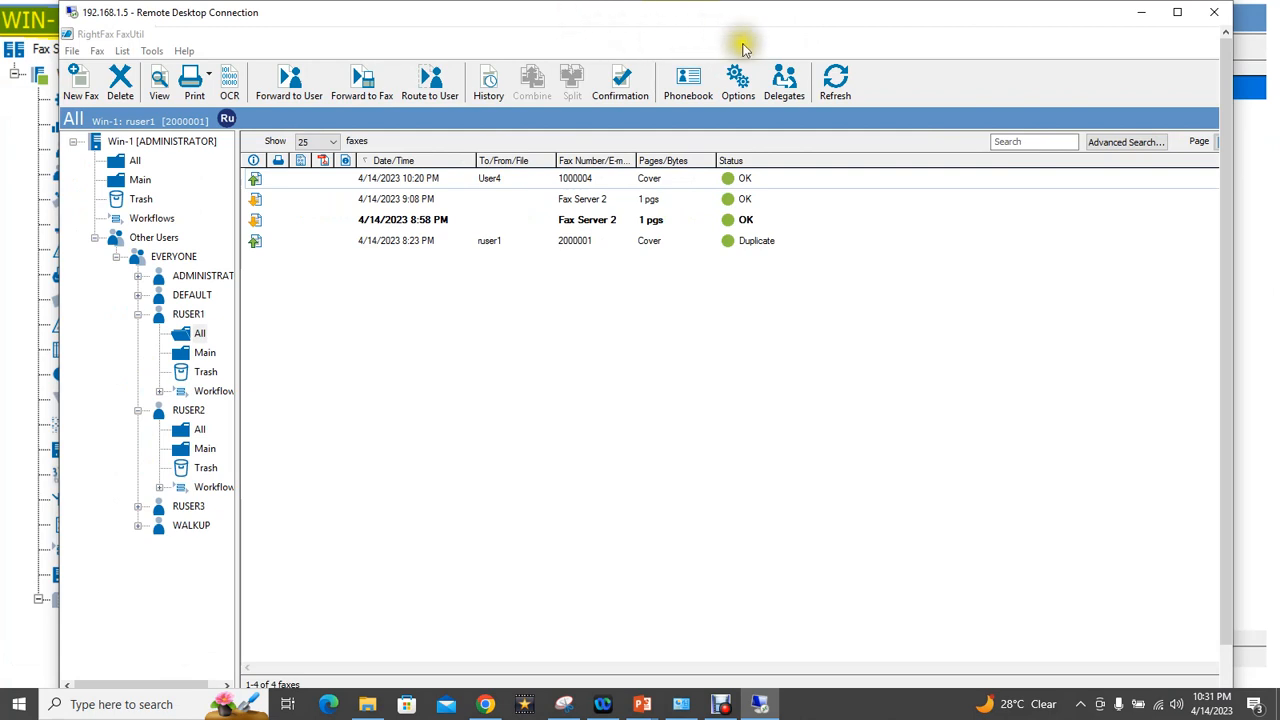
mouse_move(1226, 118)
left_mouse_down()
mouse_move(1223, 363)
mouse_move(1226, 118)
left_mouse_up()
left_click(1177, 12)
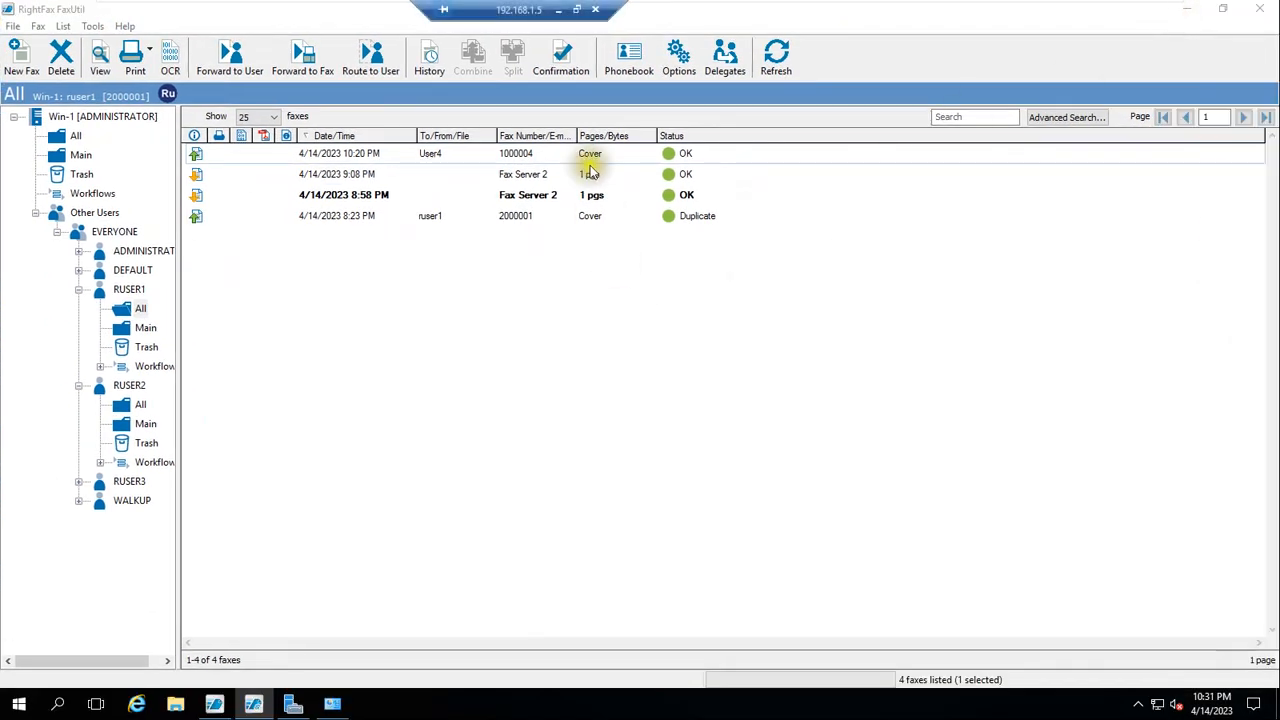
- Move the Remote Desktop connection bar aside and show all faxes of RUSER3 on WIN-1
left_click_drag(530, 9, 264, 9)
right_click(293, 704)
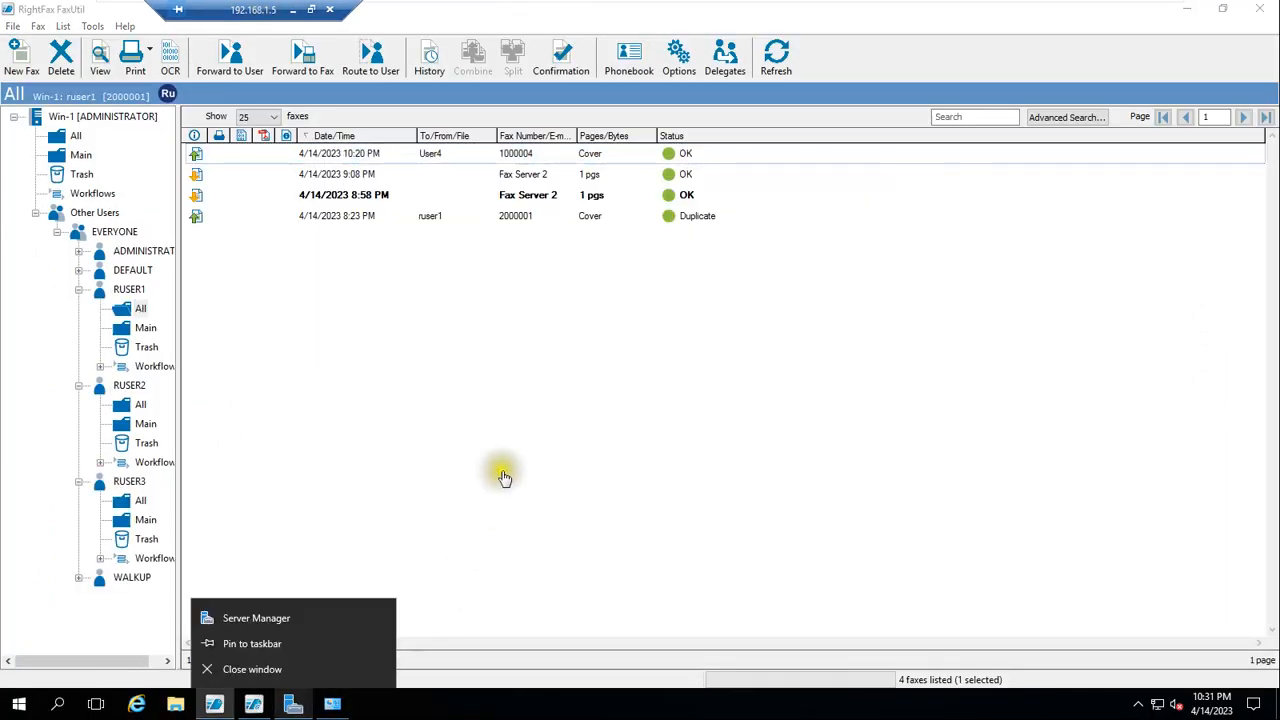
left_click_drag(220, 9, 280, 9)
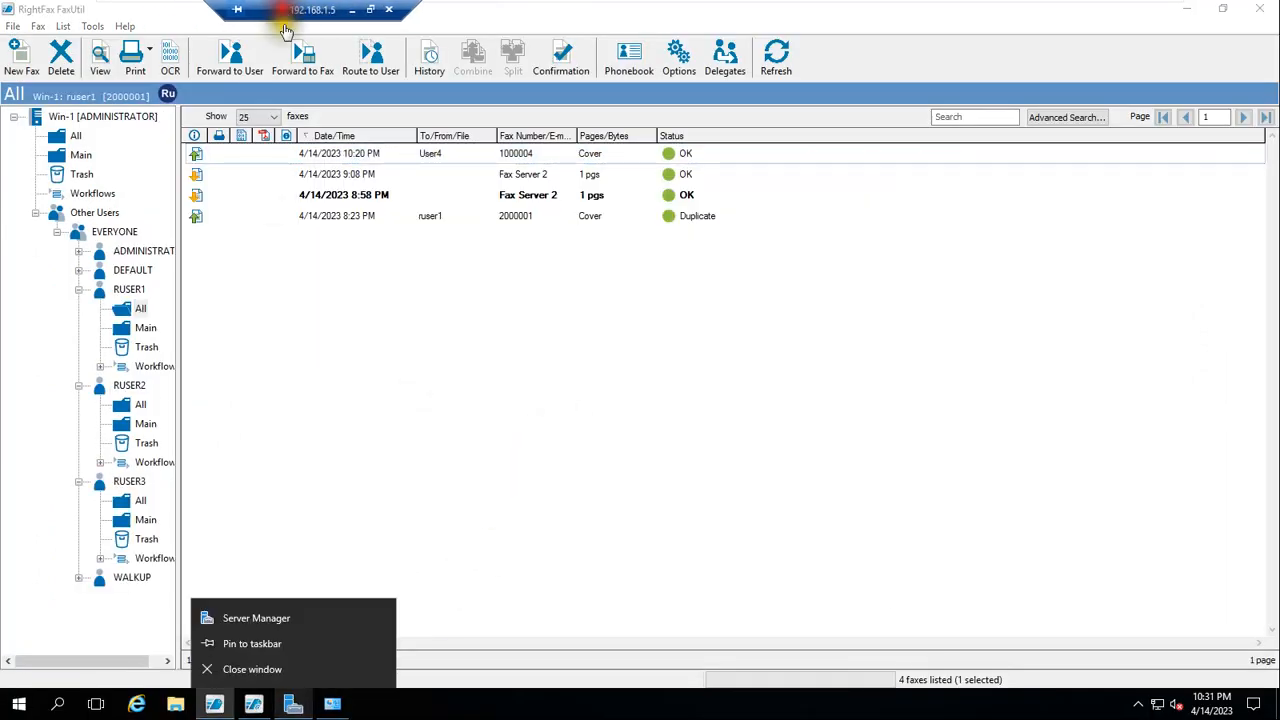
left_click(428, 521)
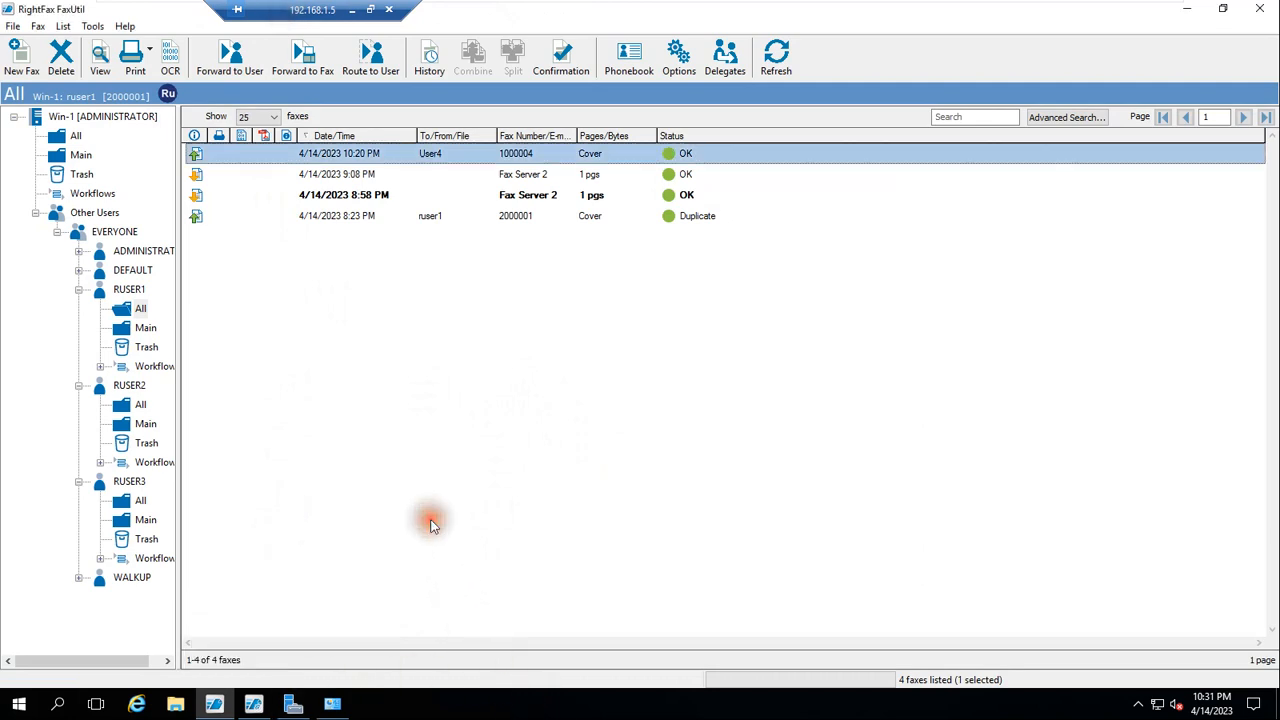
left_click(134, 501)
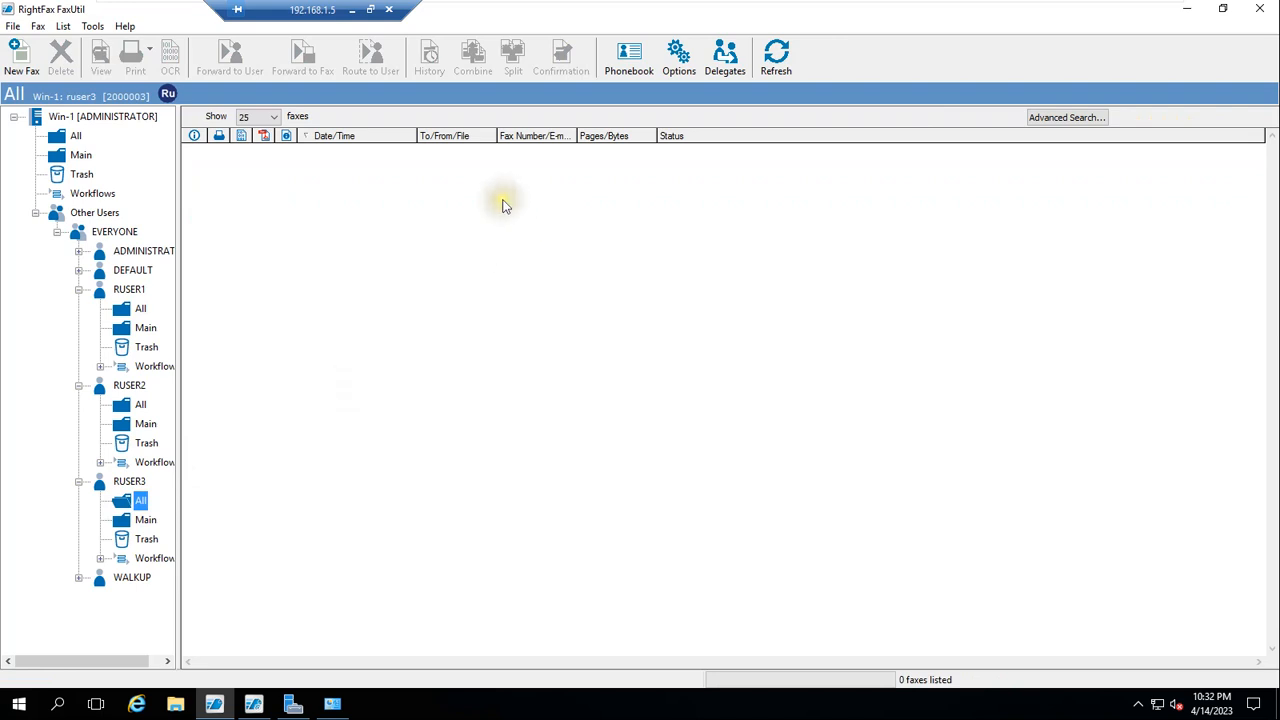
- Show all of the administrator's faxes on WIN-1 and refresh the list to look for the new fax
left_click(62, 134)
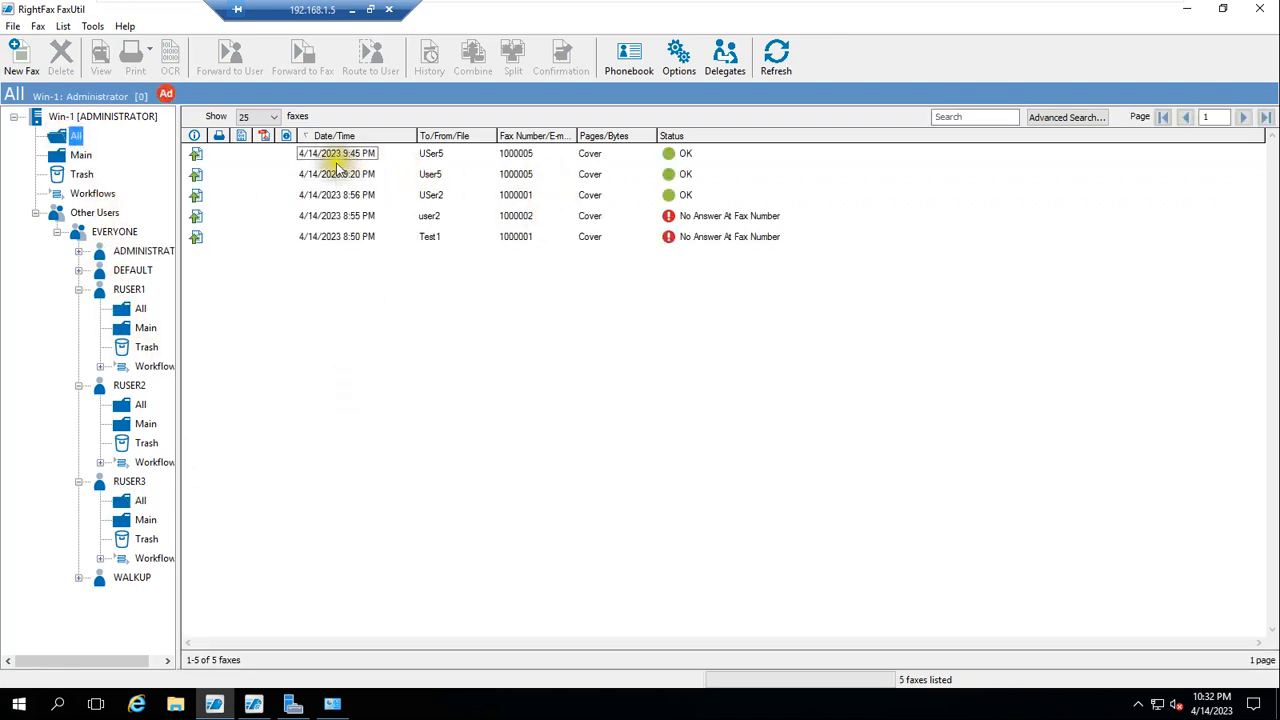
left_click(455, 173)
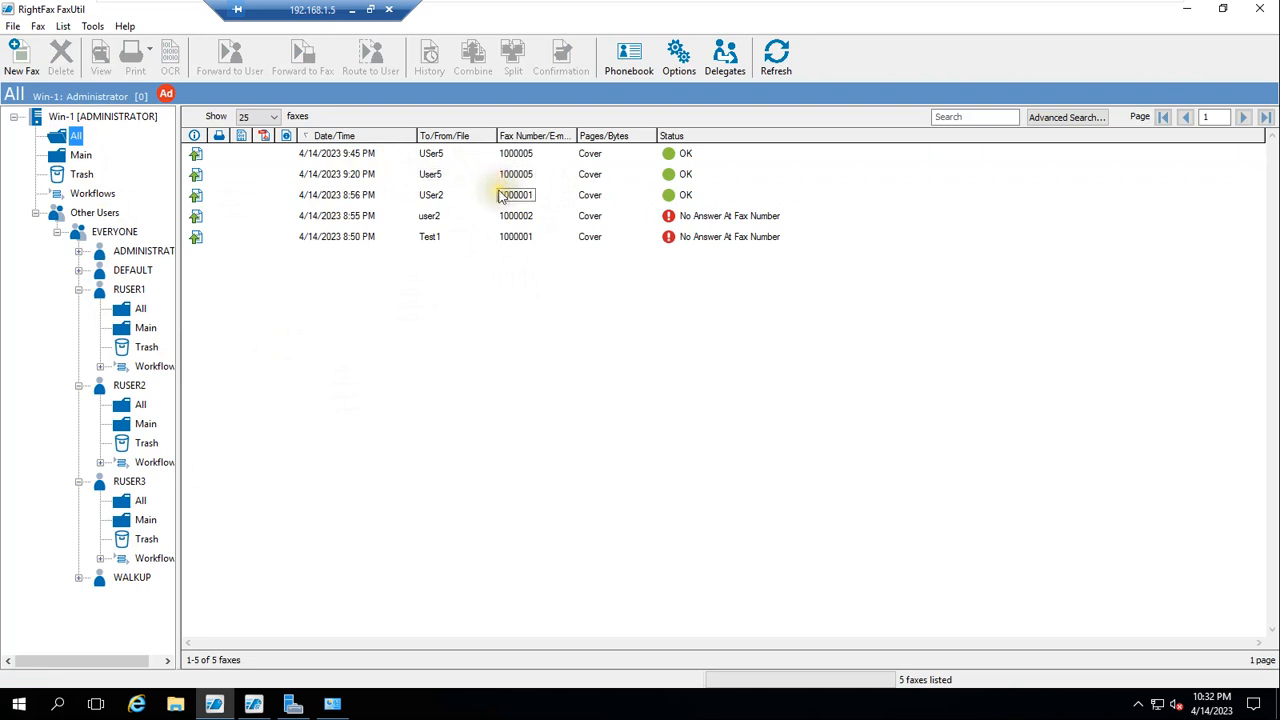
left_click(779, 58)
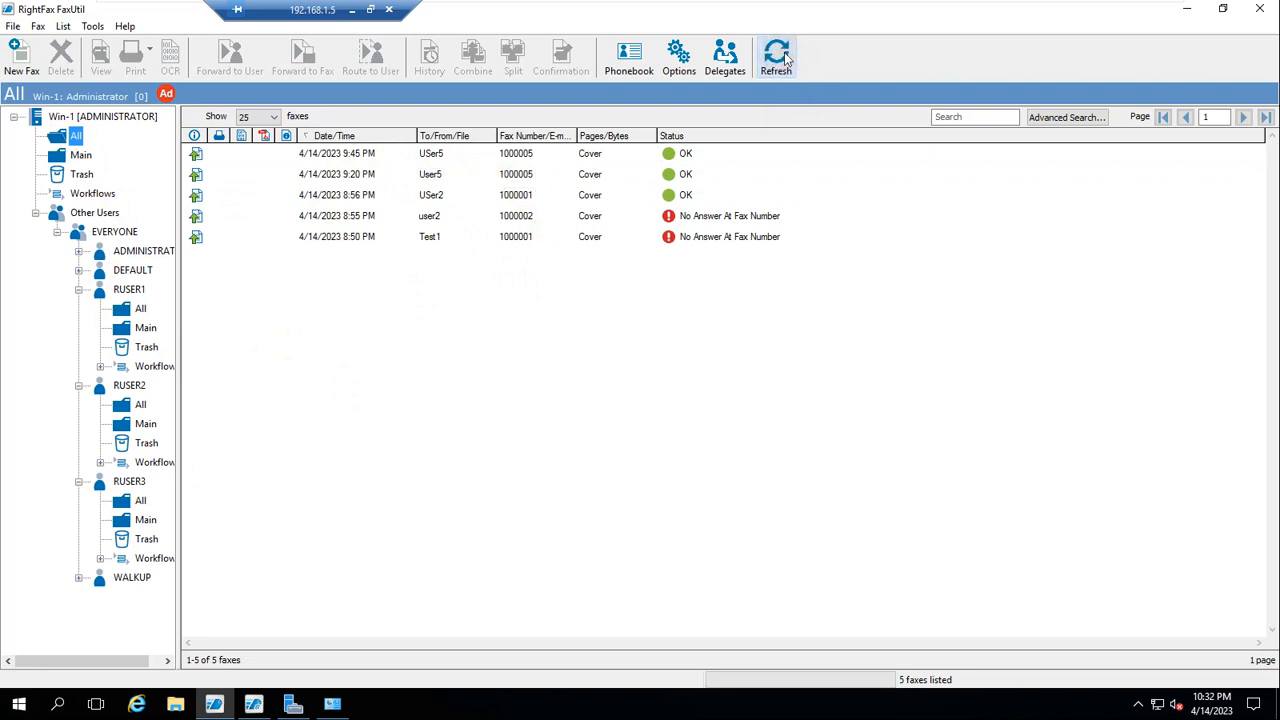
left_click(786, 60)
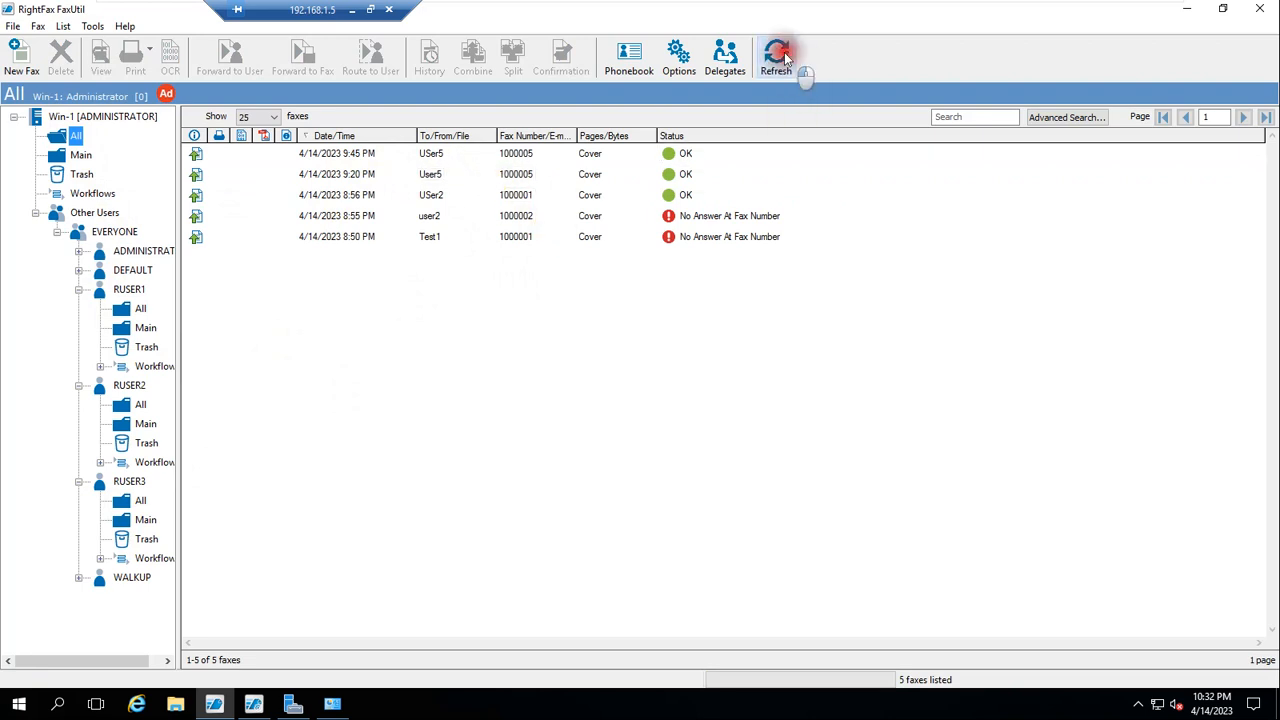
- Go back to RUSER3's full fax list and refresh it to check for the fax sent by USER3
left_click(140, 500)
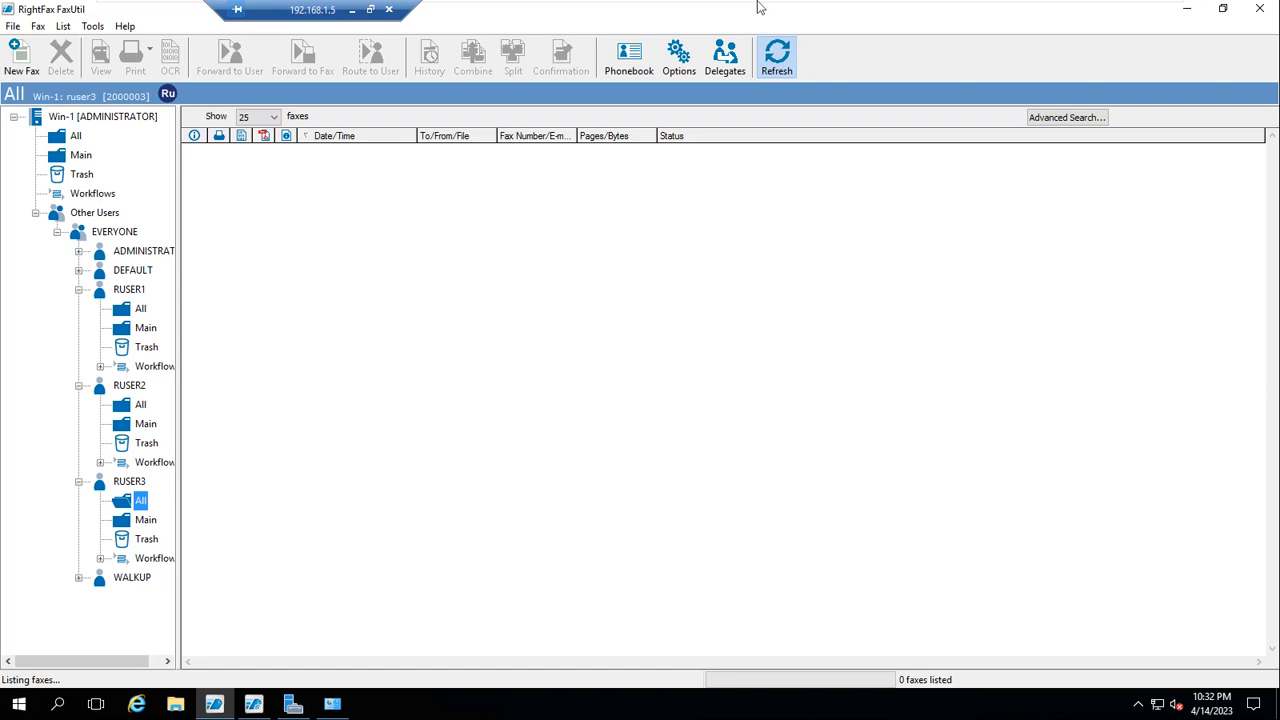
mouse_move(760, 5)
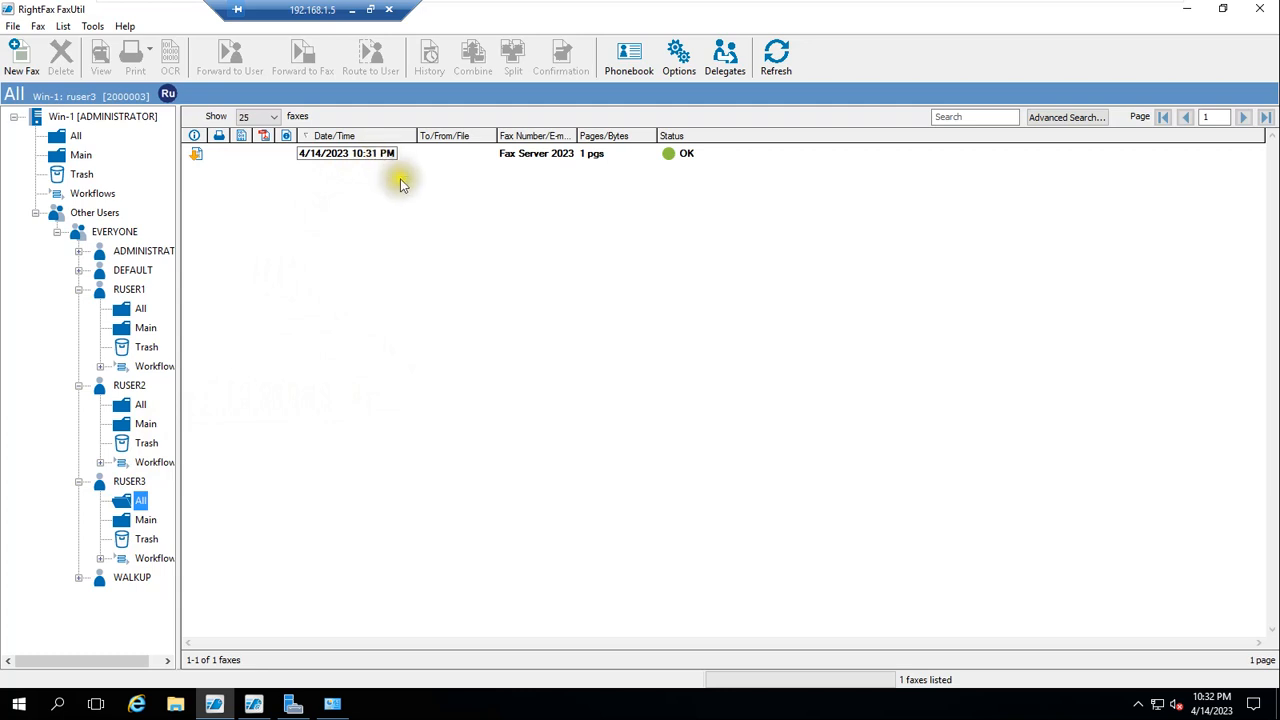
left_click(777, 58)
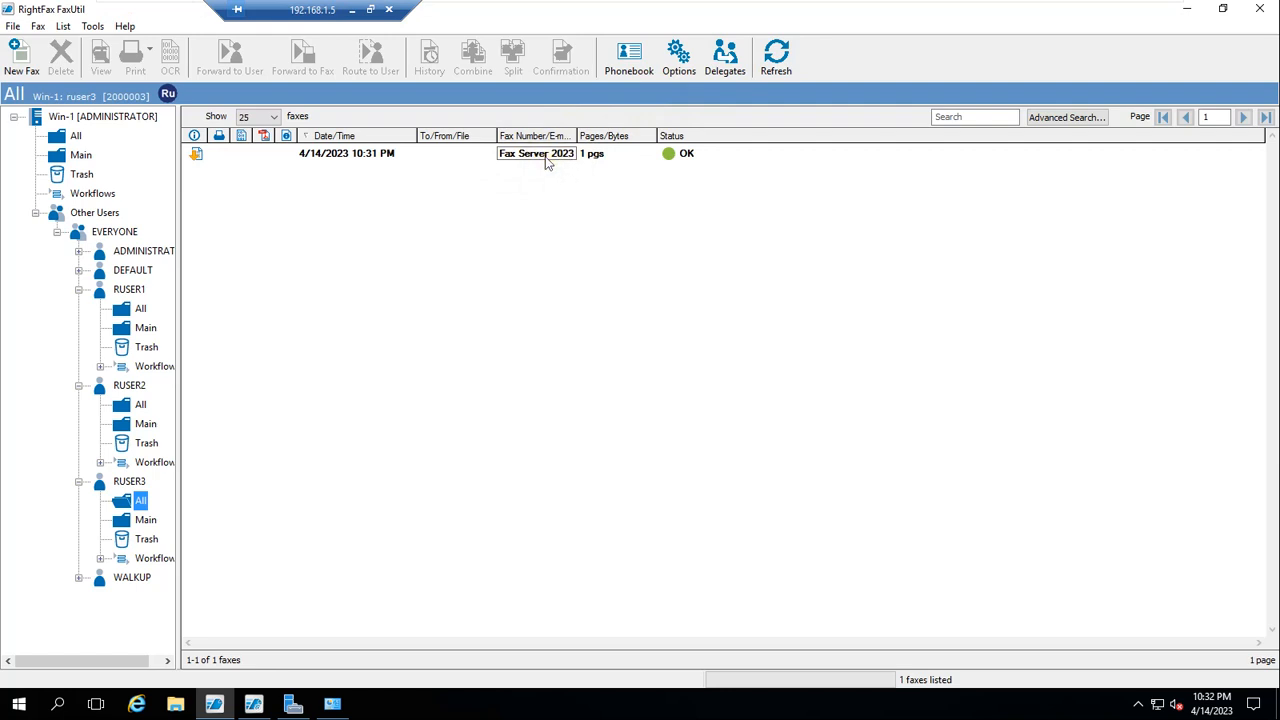
- Open the fax RUSER3 received from Fax Server 2023, show its history and expand the transmission record
left_click(364, 152)
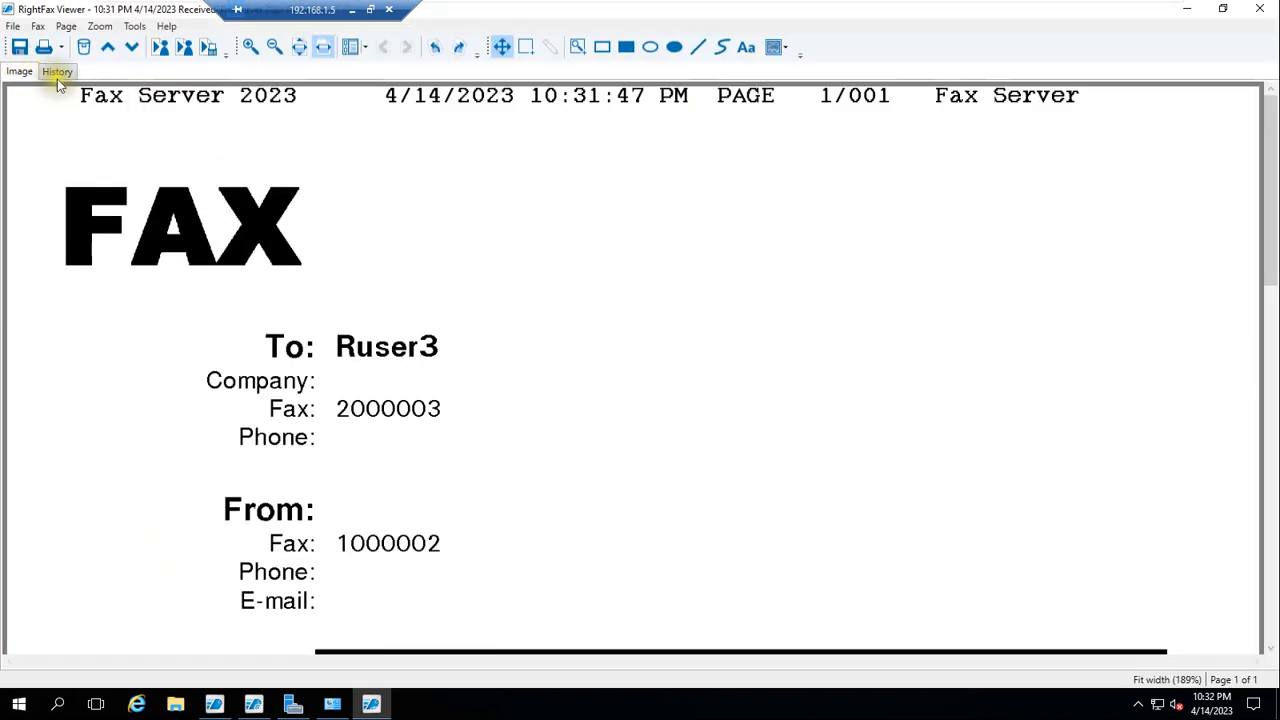
left_click(57, 71)
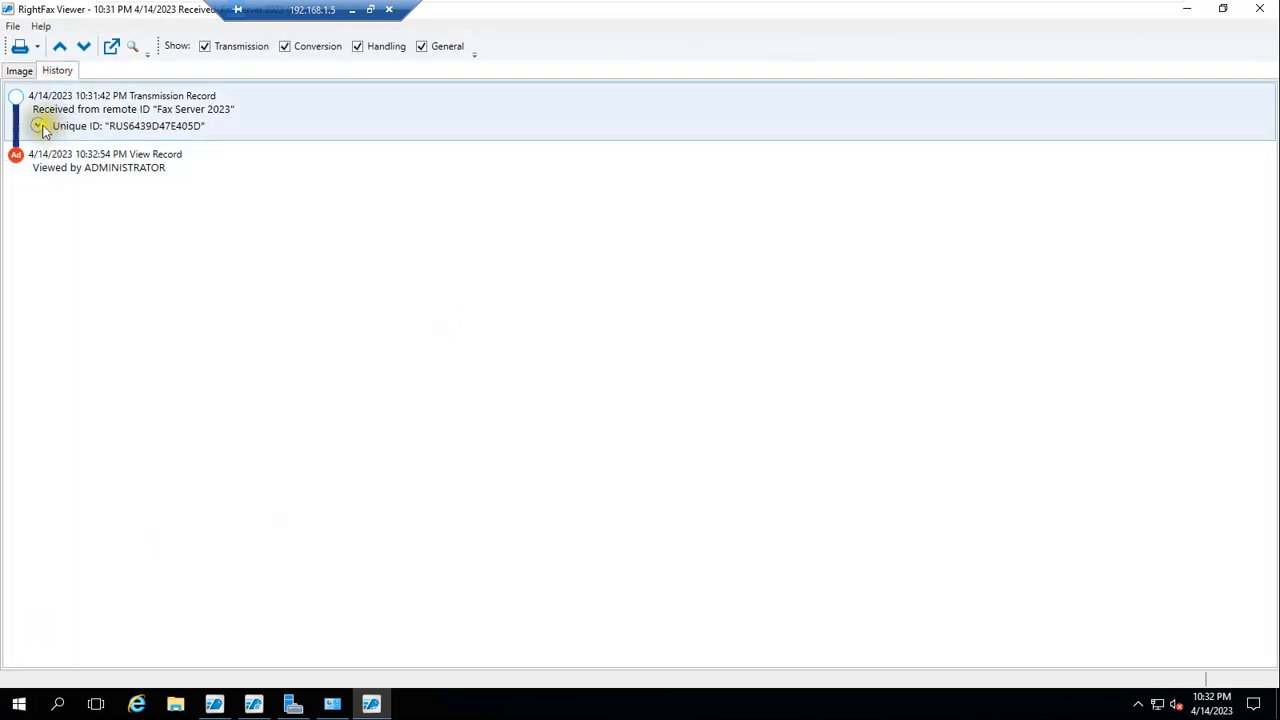
left_click(37, 126)
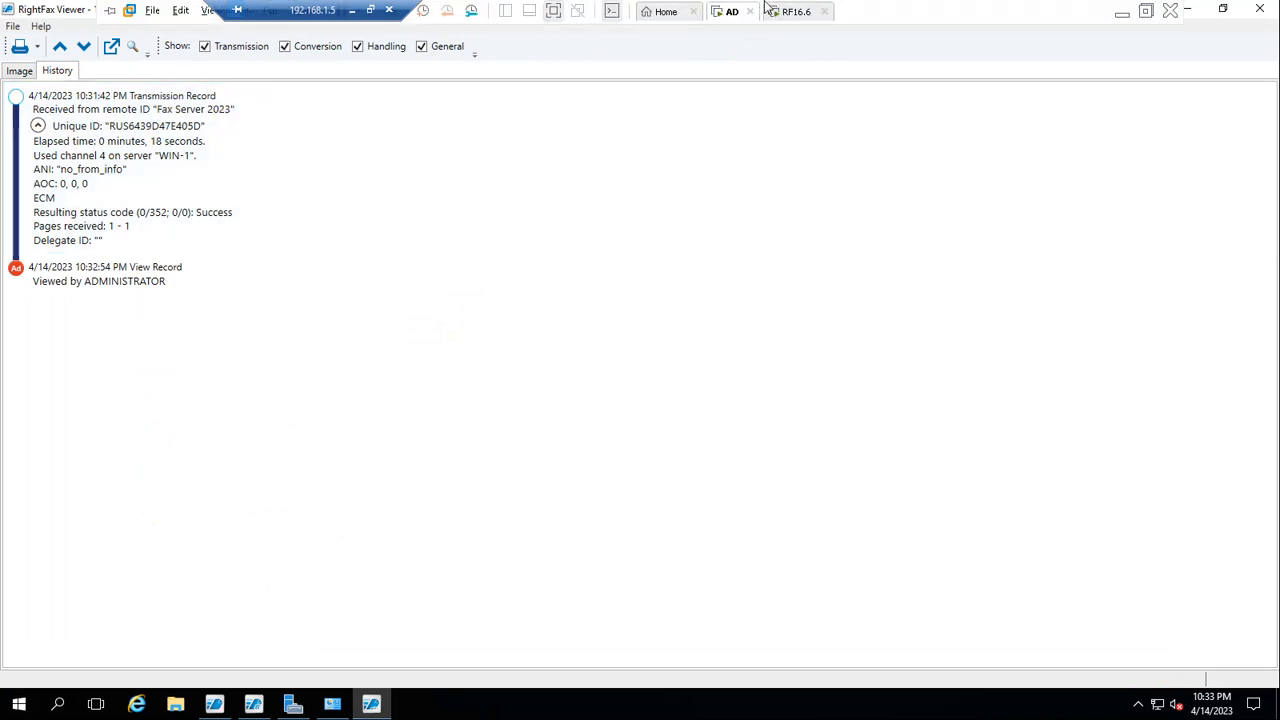
- On WIN-R2, open the DocTransport Module configuration and show the RightFax OEM settings under Brooktrout to check the fax ID
left_click(790, 11)
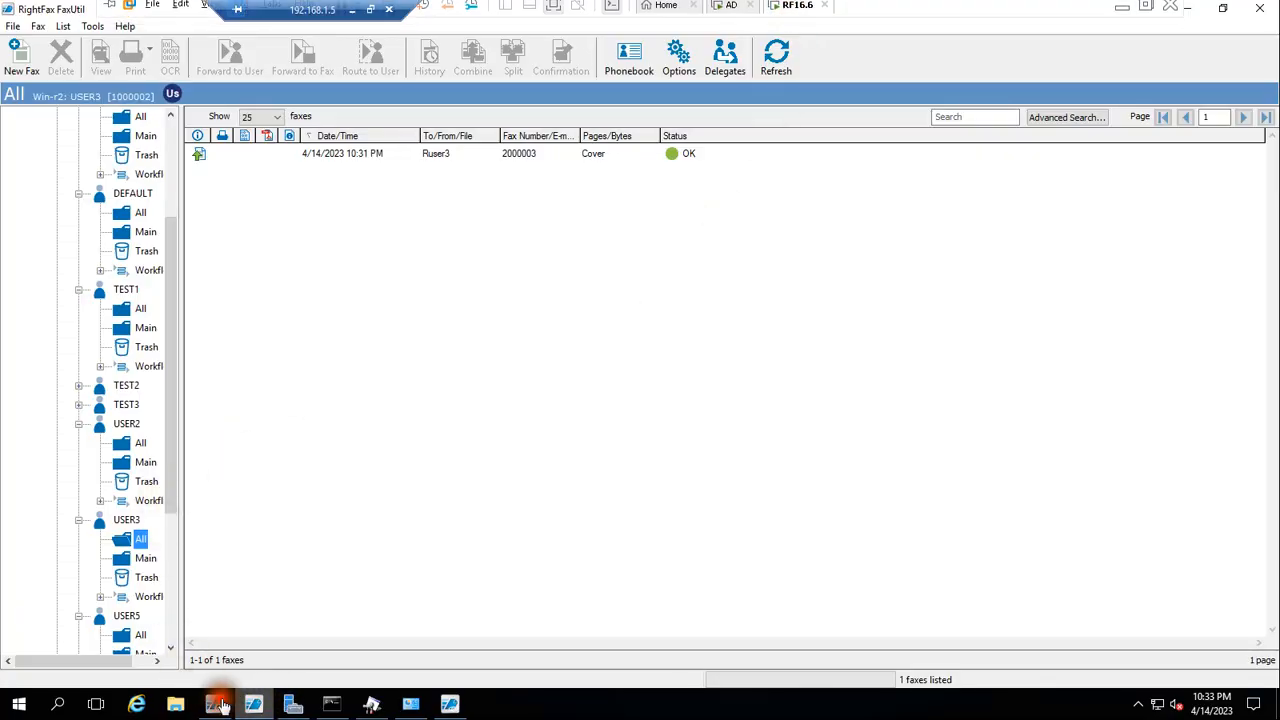
left_click(214, 704)
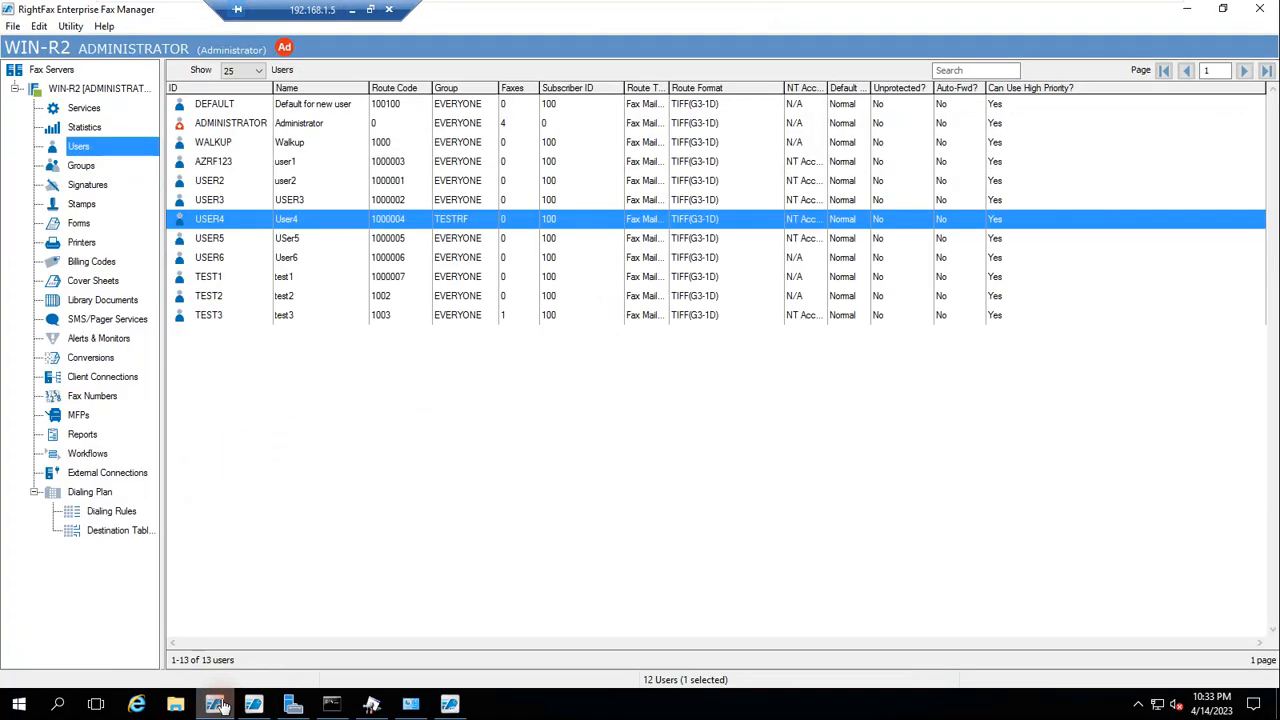
left_click(84, 107)
double_click(256, 93)
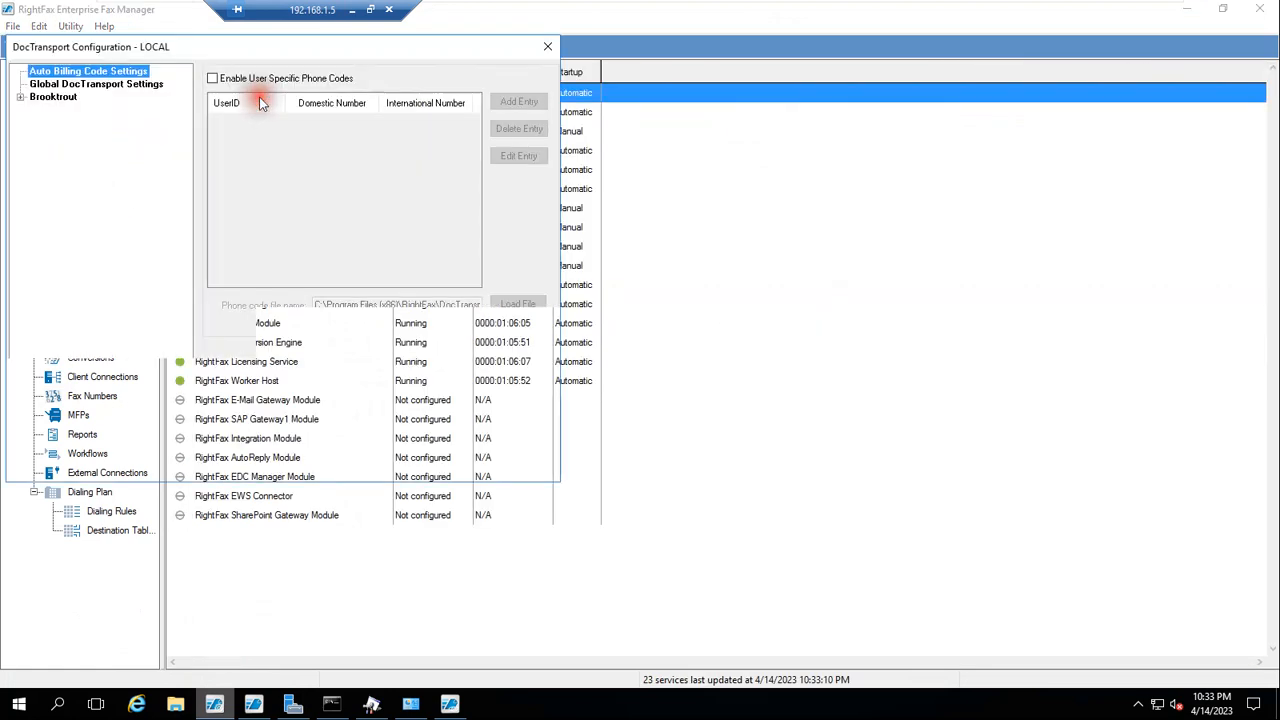
left_click(77, 98)
left_click(90, 135)
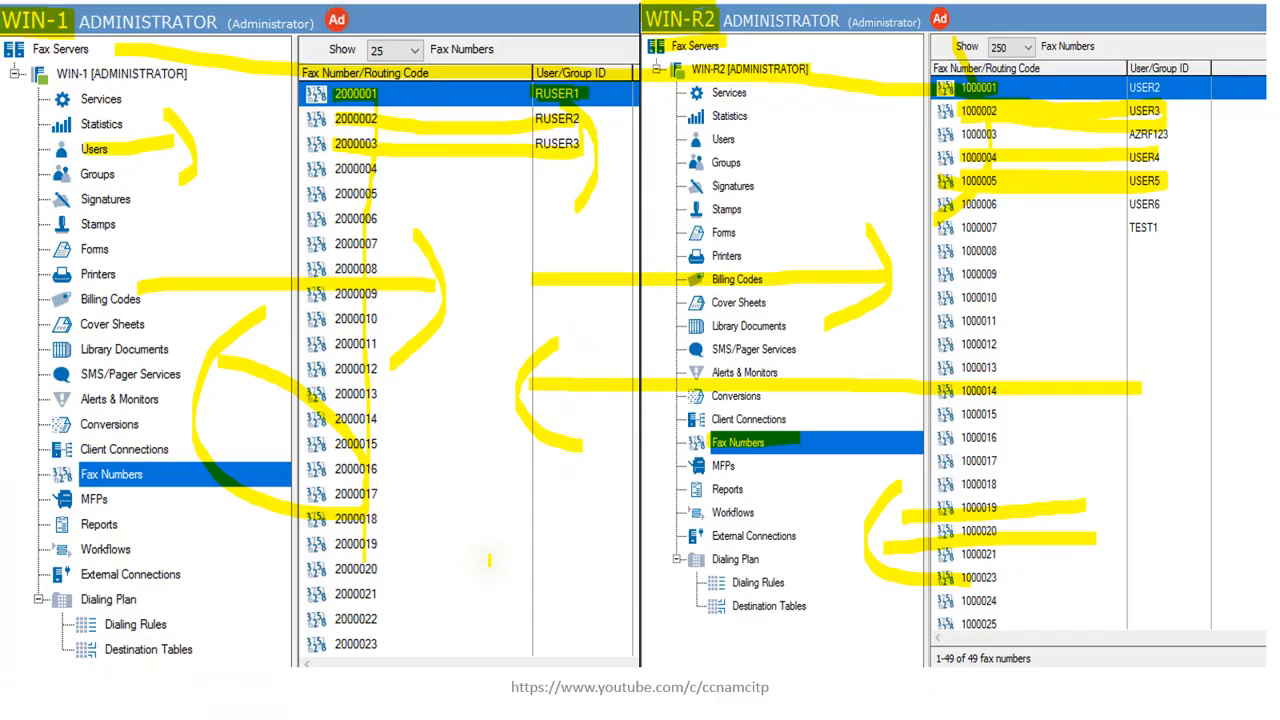
- Return to the remote session and show the history of the fax RUSER3 received on WIN-1
key("super")
left_click(759, 702)
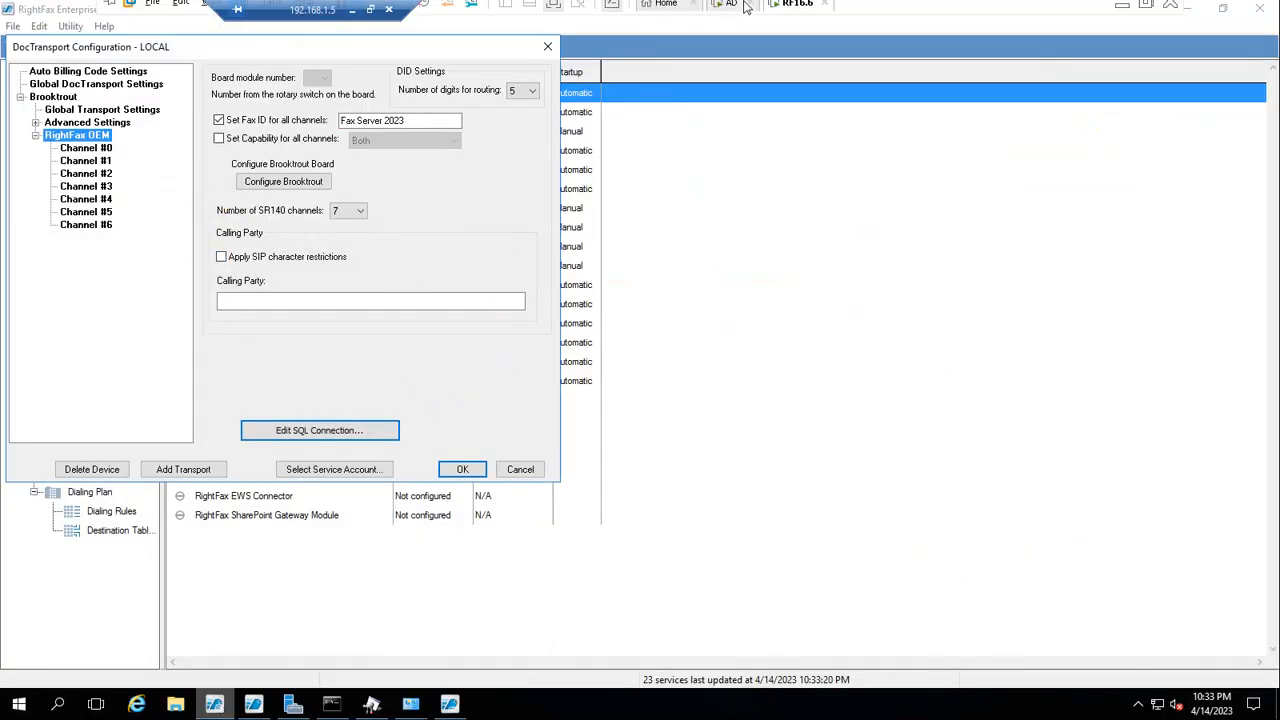
left_click(730, 11)
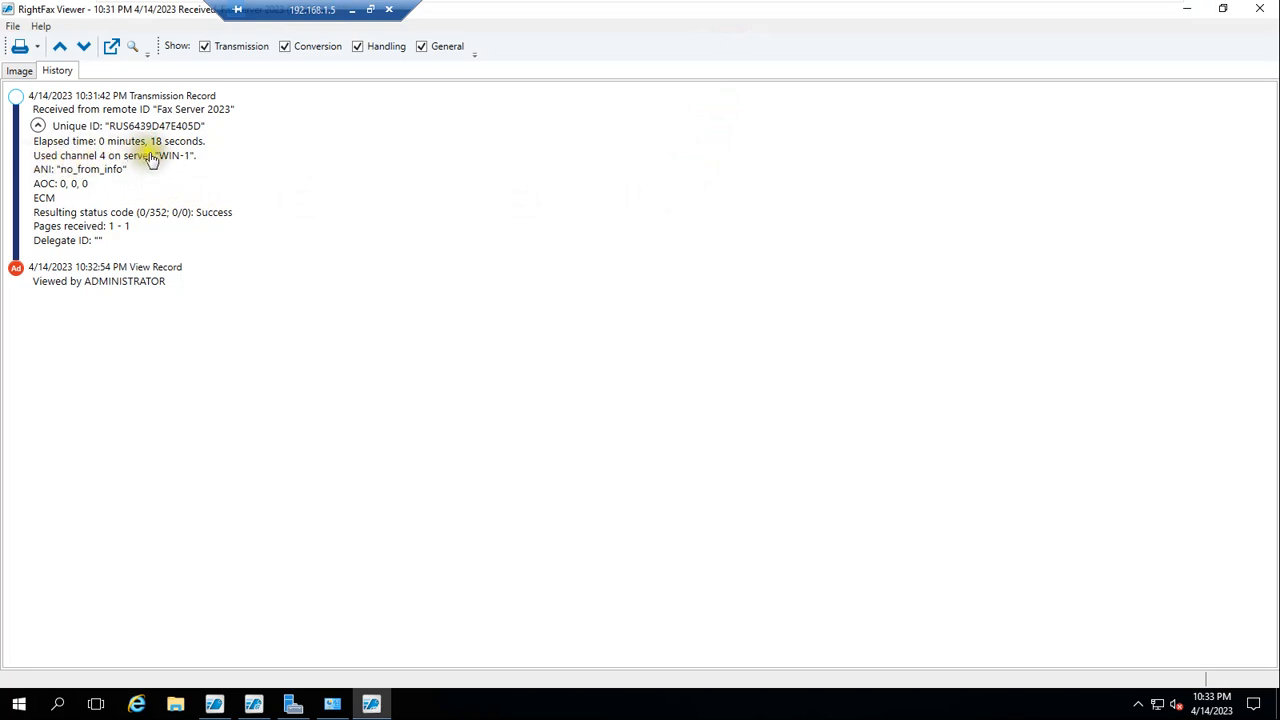
- Show WIN-1's channel list in Enterprise Fax Manager and select Brooktrout channel 4
mouse_move(732, 7)
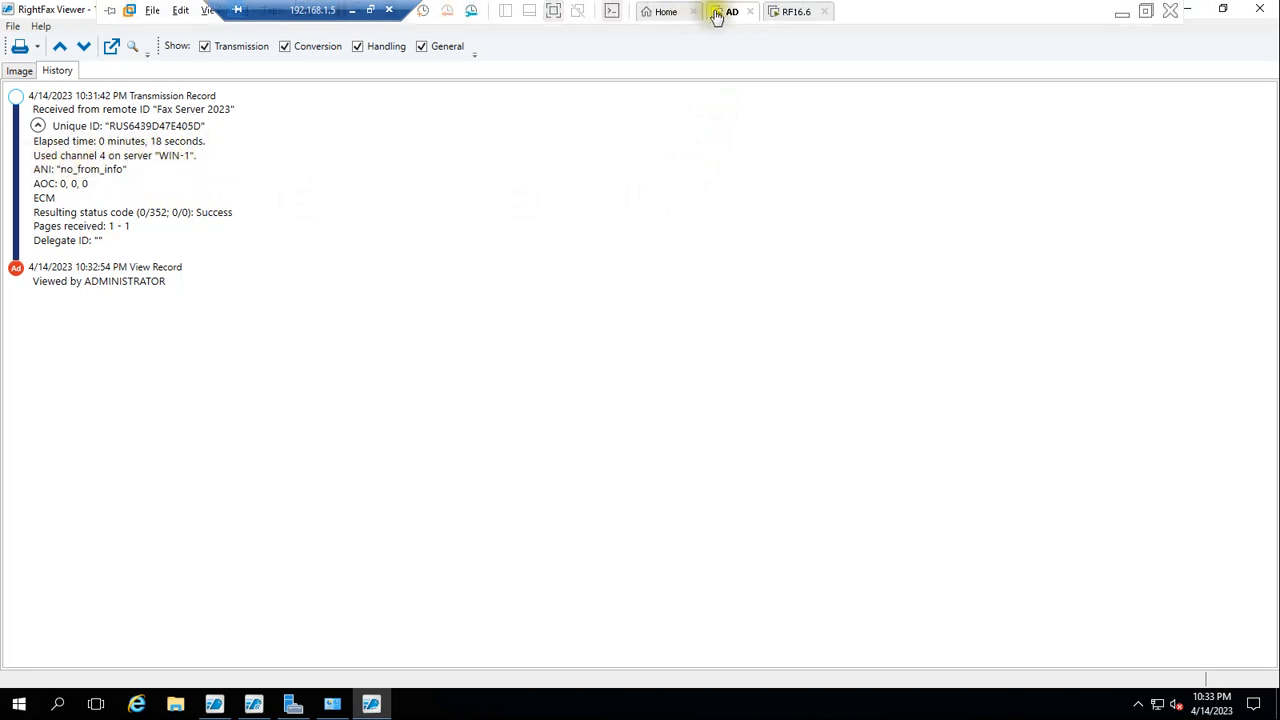
left_click(211, 707)
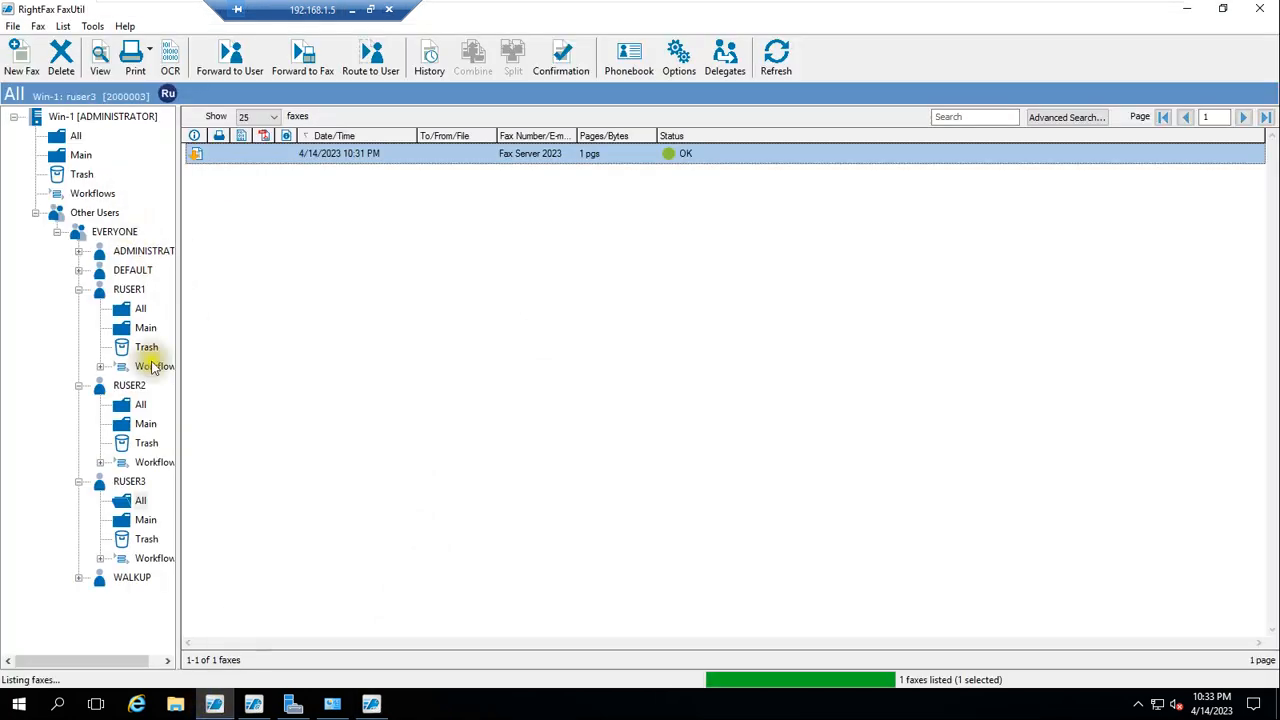
left_click(254, 707)
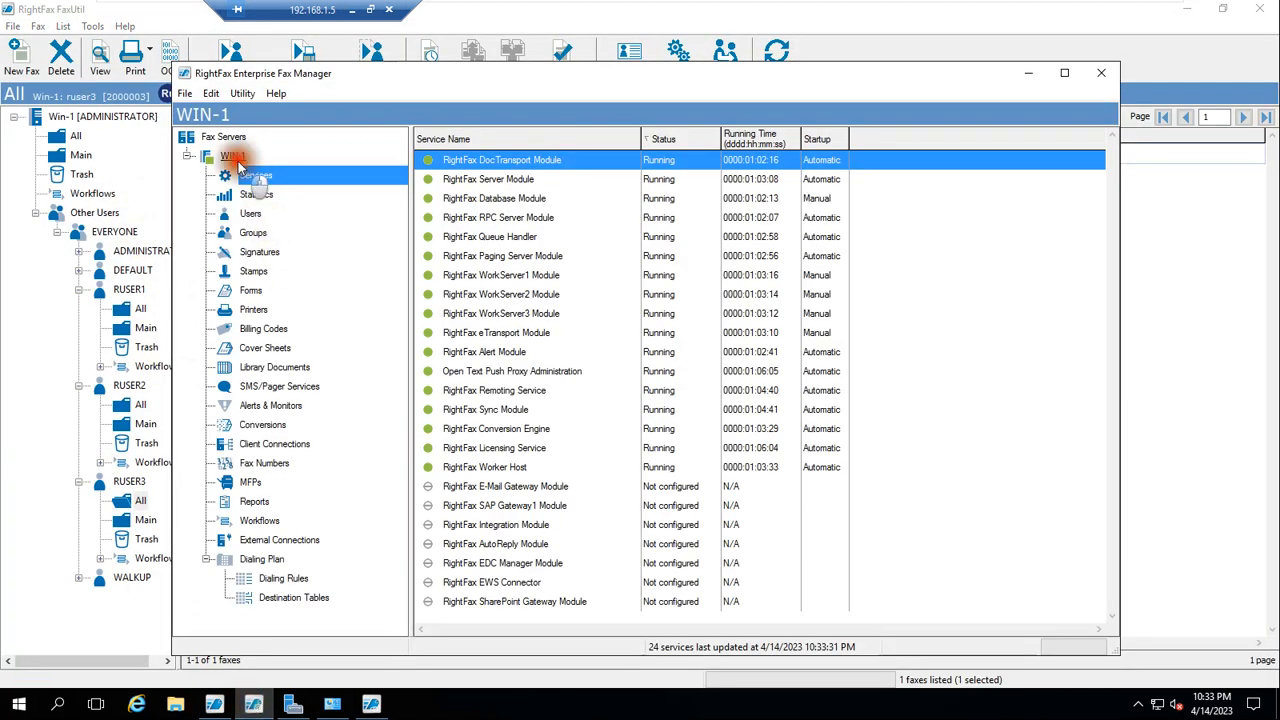
left_click(232, 156)
left_click(465, 238)
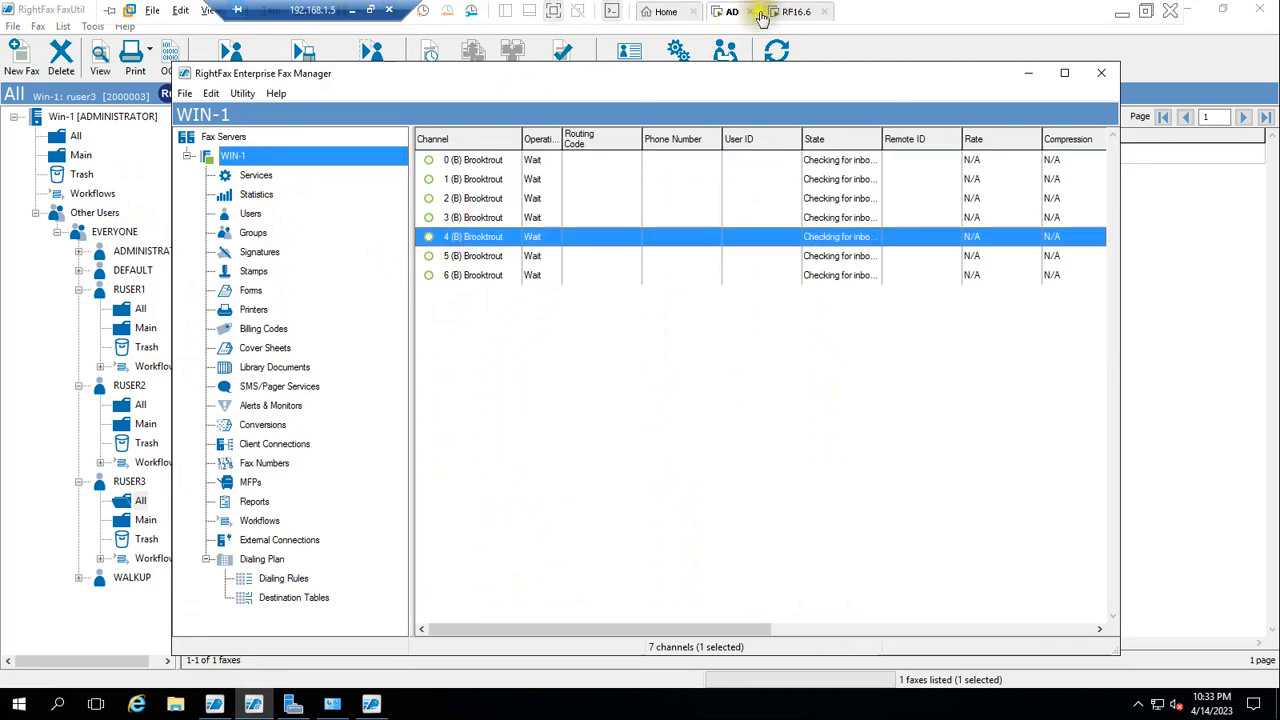
- Return to the received fax's history, highlight its resulting status code and look through the fax image
left_click(371, 705)
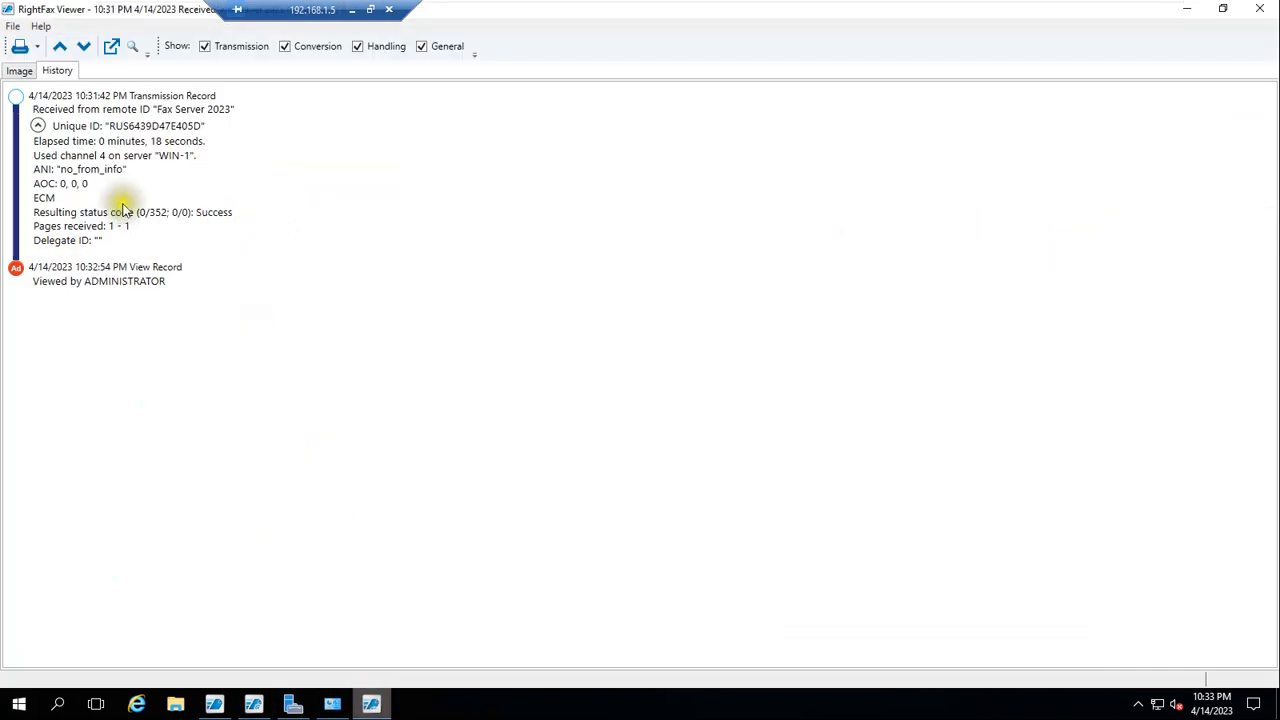
left_click(64, 186)
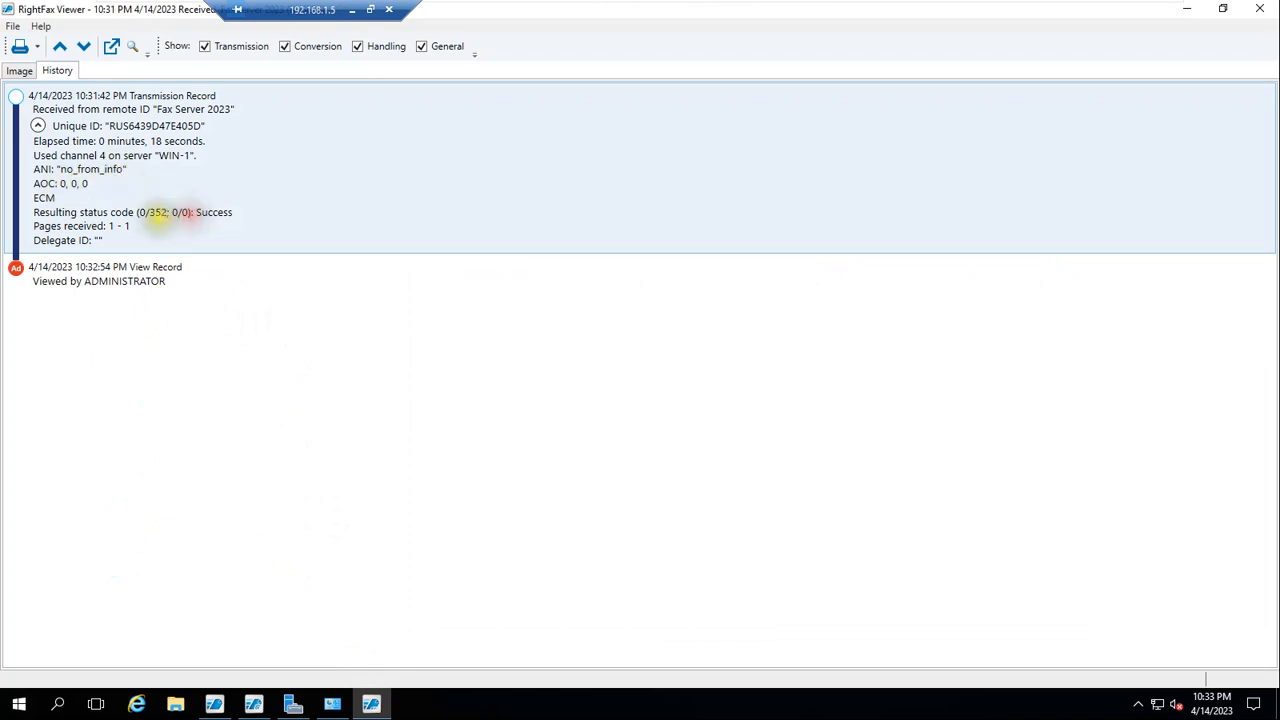
left_click_drag(155, 212, 323, 214)
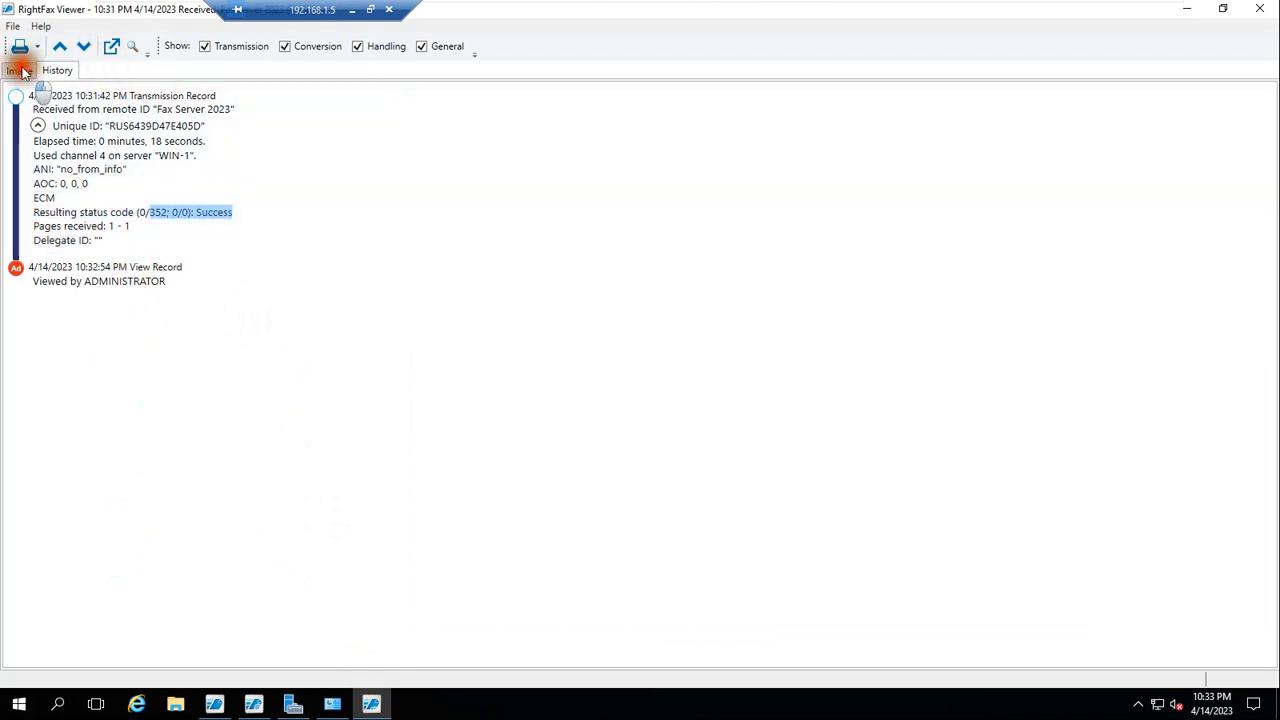
left_click(19, 70)
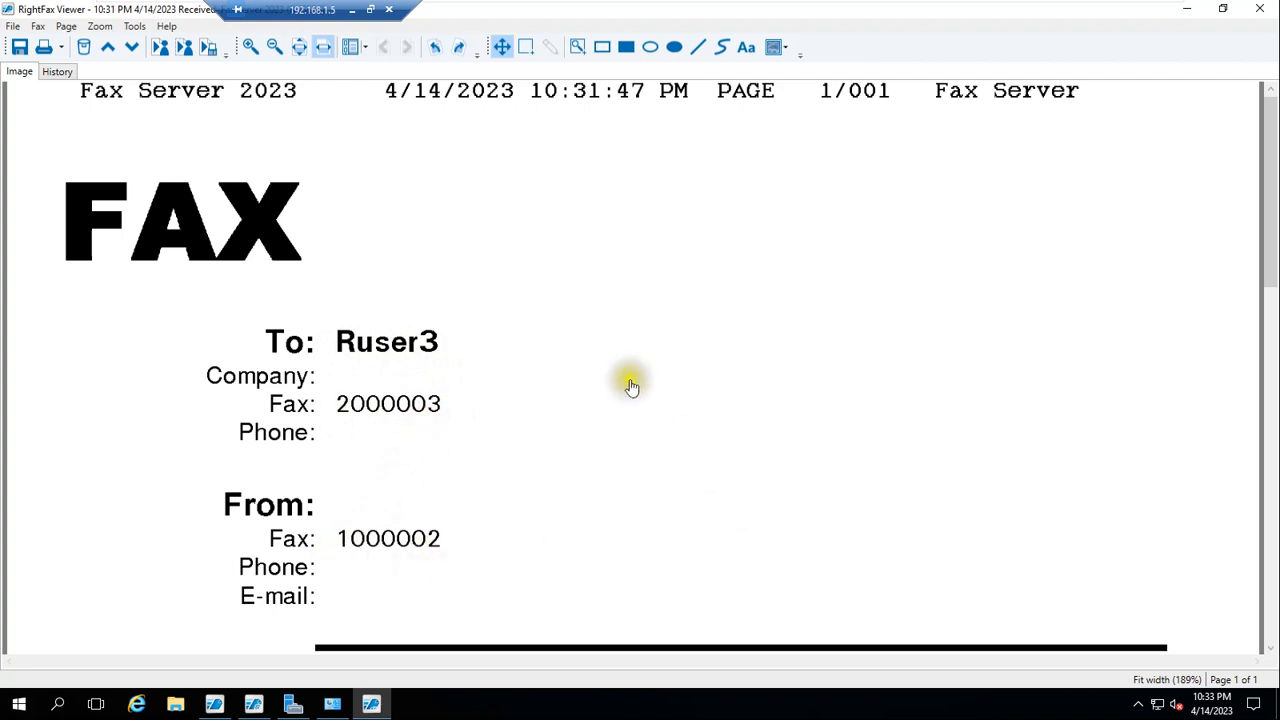
left_click_drag(1273, 257, 1272, 448)
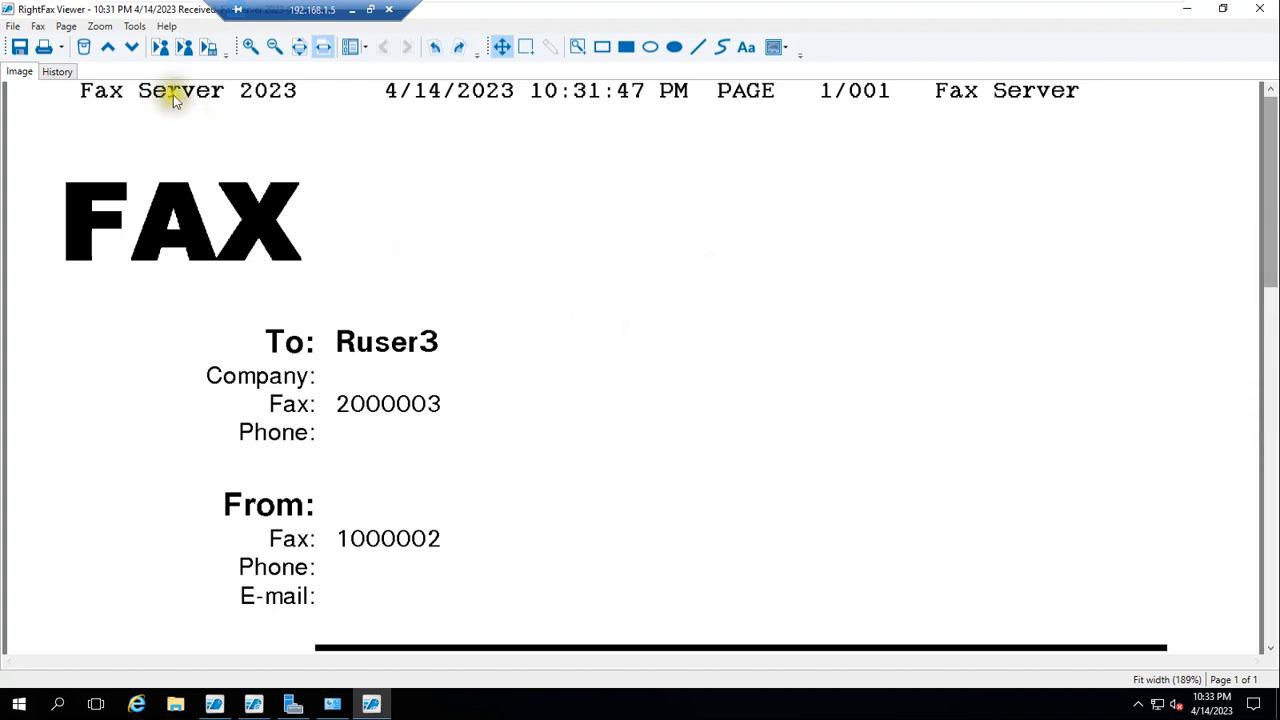
- Minimize the fax viewer and Enterprise Fax Manager on WIN-1 and refresh RUSER3's fax list
left_click(1190, 16)
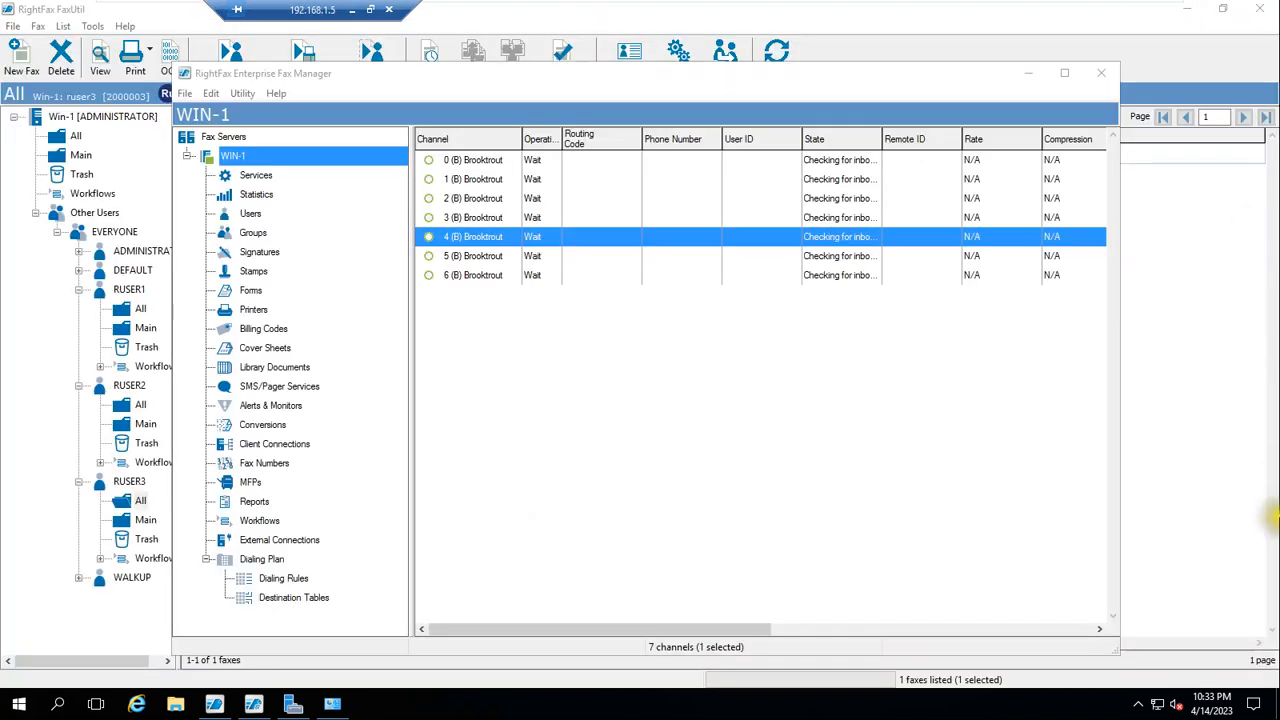
left_click(1027, 77)
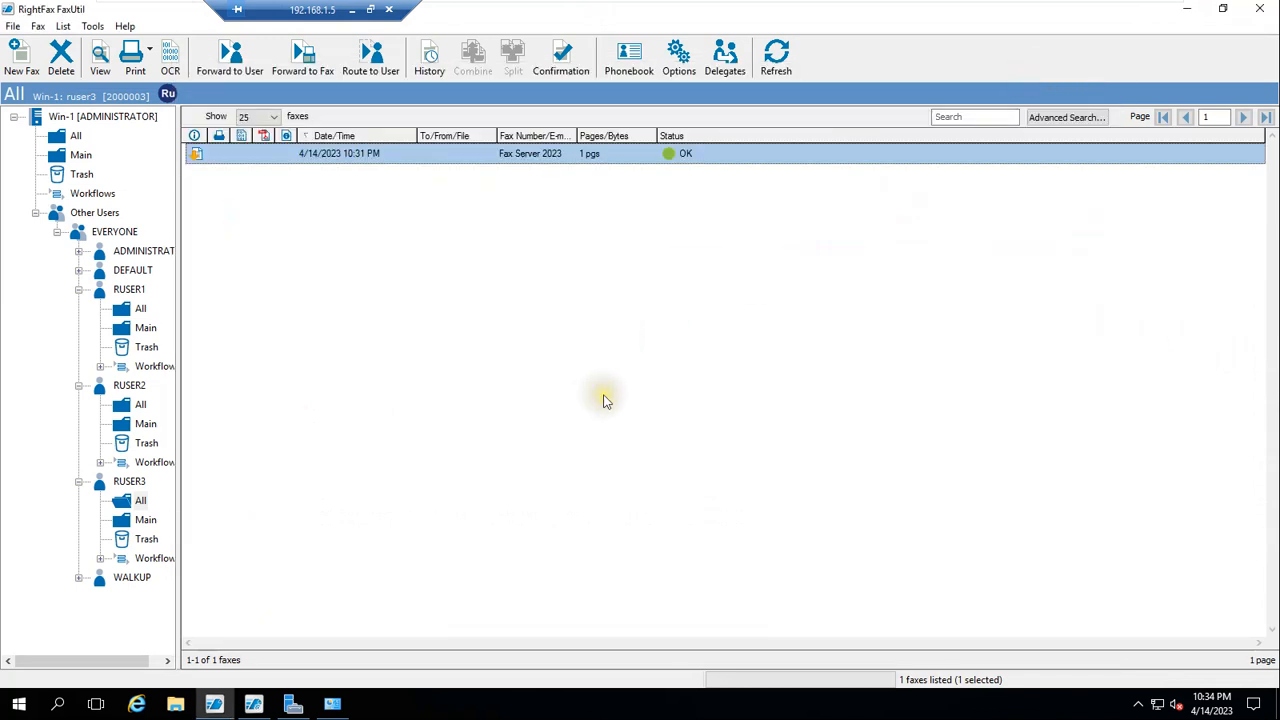
left_click(786, 76)
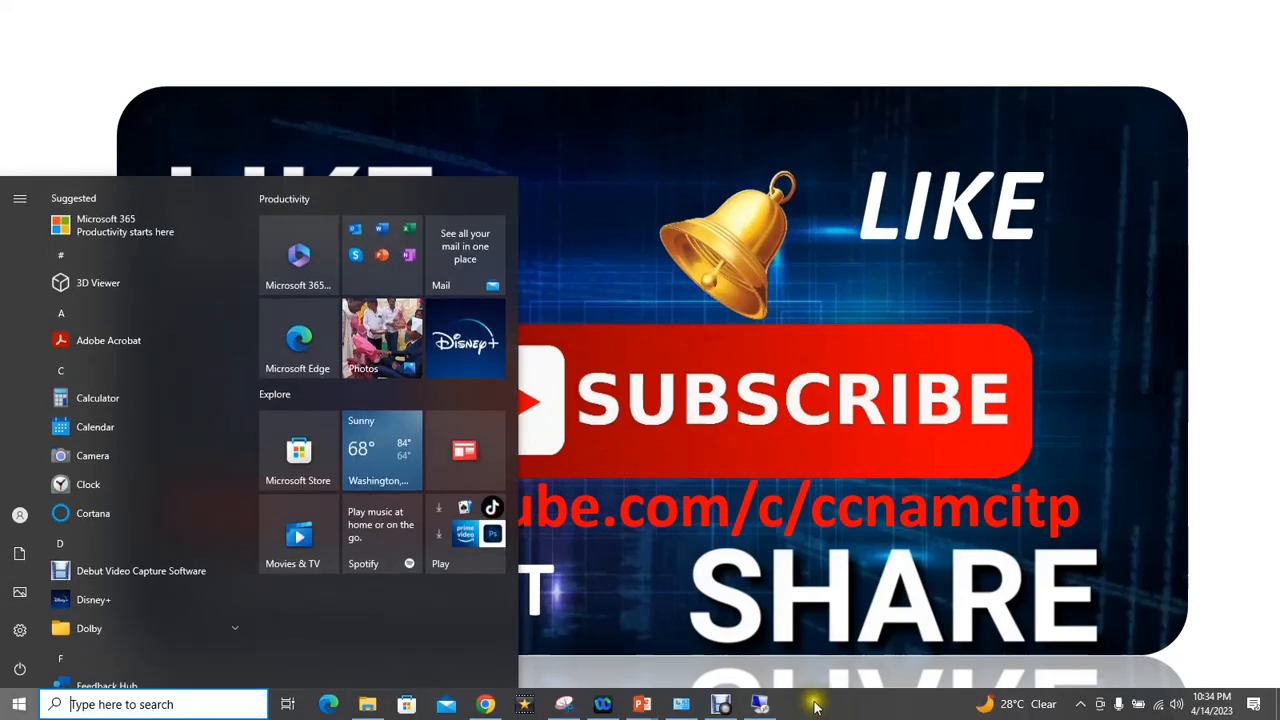
- Switch to WIN-R2, cancel the DocTransport configuration and close the viewer with the fax received from Fax Server 1
left_click(762, 704)
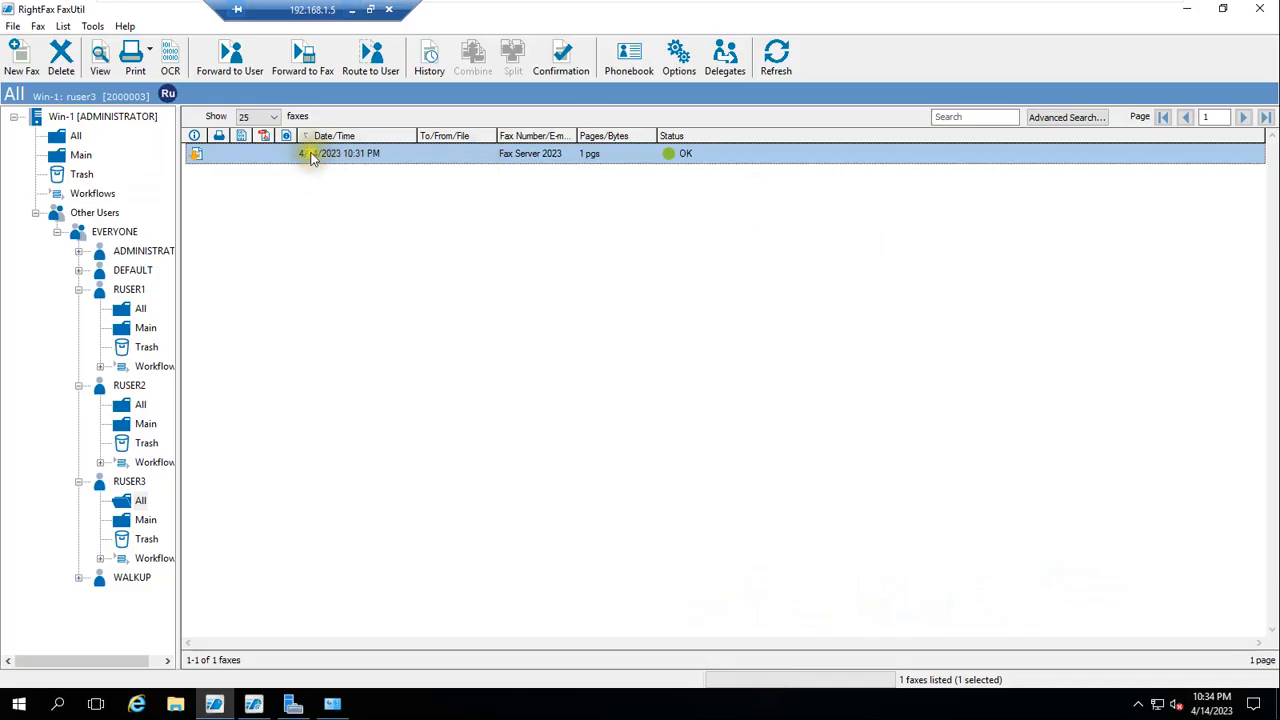
mouse_move(913, 7)
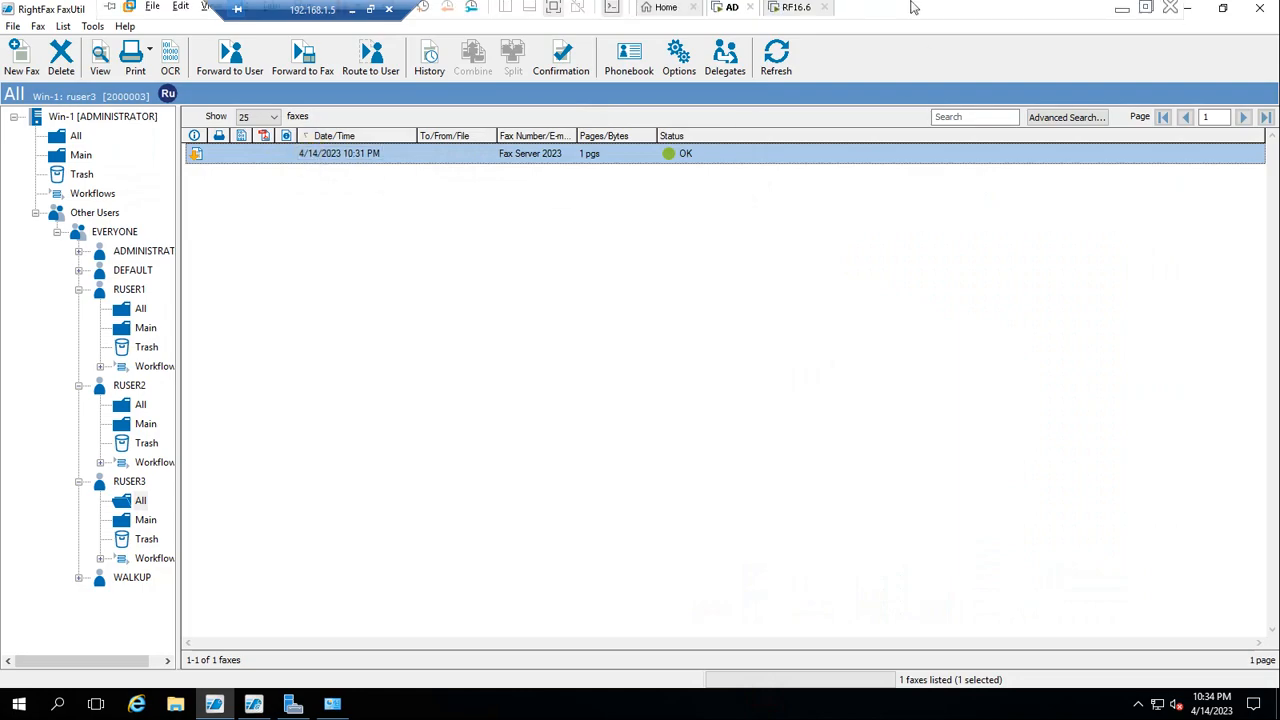
left_click(795, 8)
left_click(519, 470)
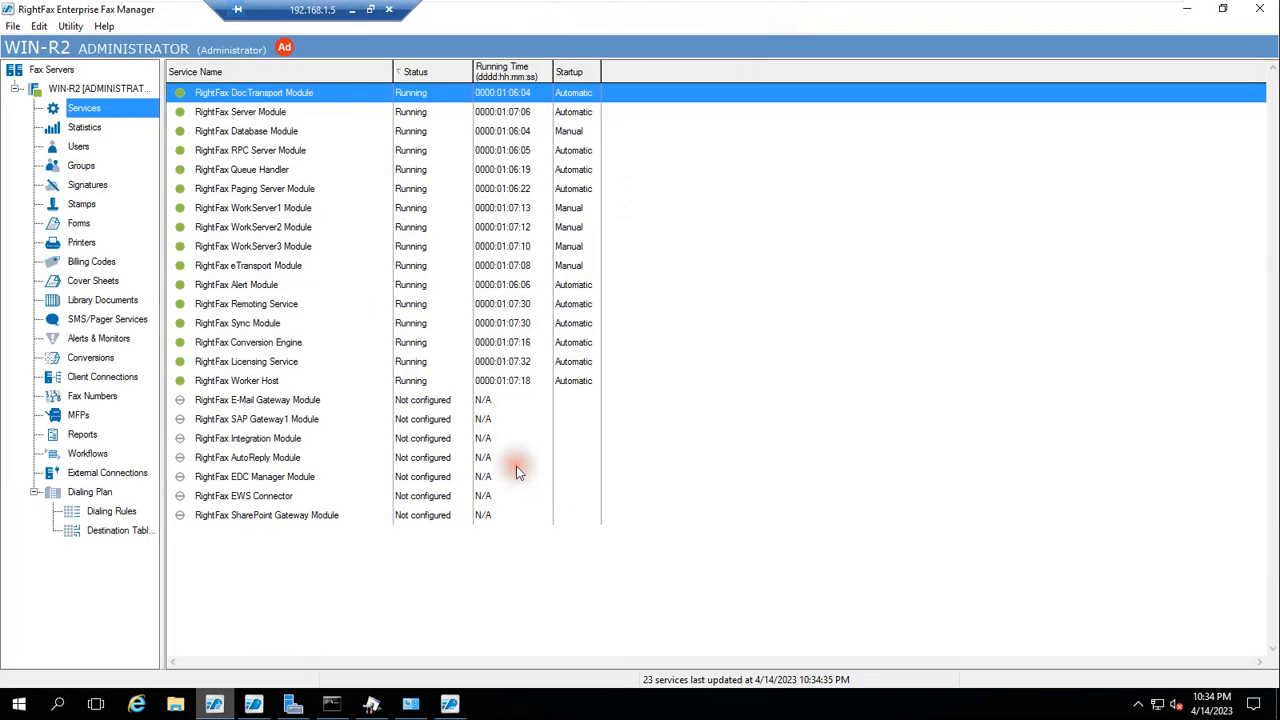
left_click(449, 705)
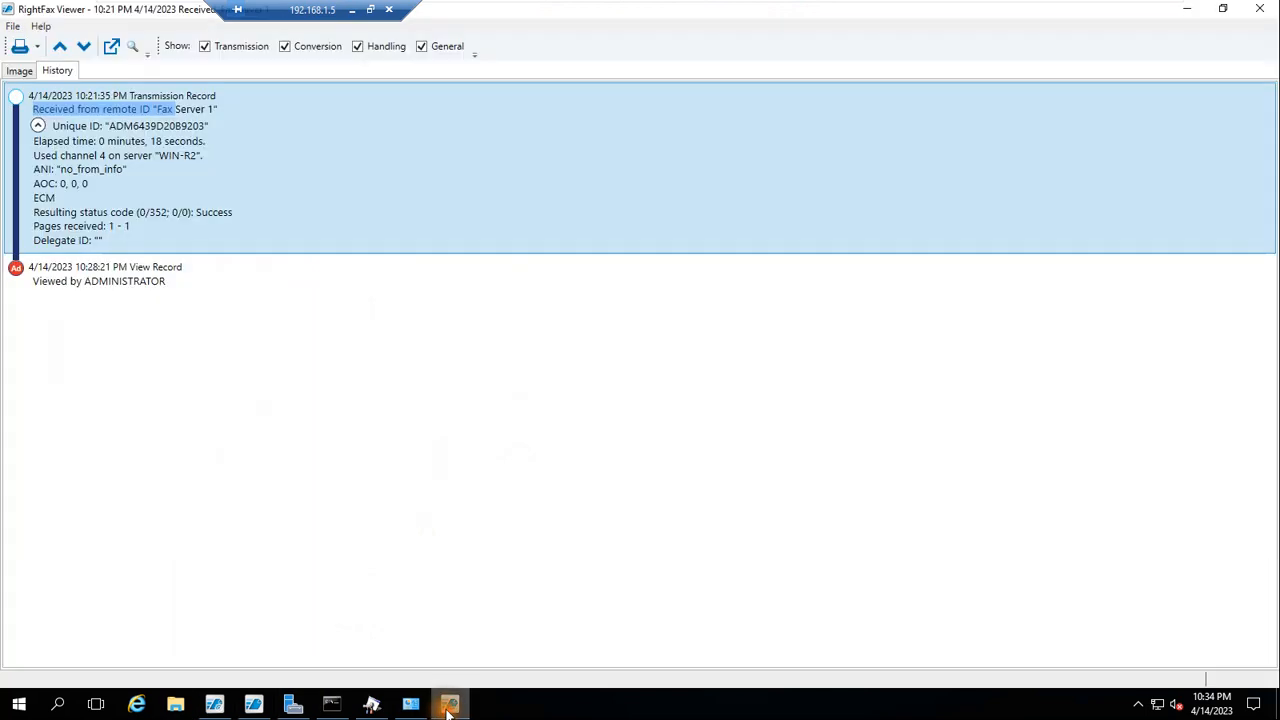
left_click(1259, 18)
- Open the fax USER3 sent to Ruser3, show its history and expand the conversion and transmission records
left_click(254, 706)
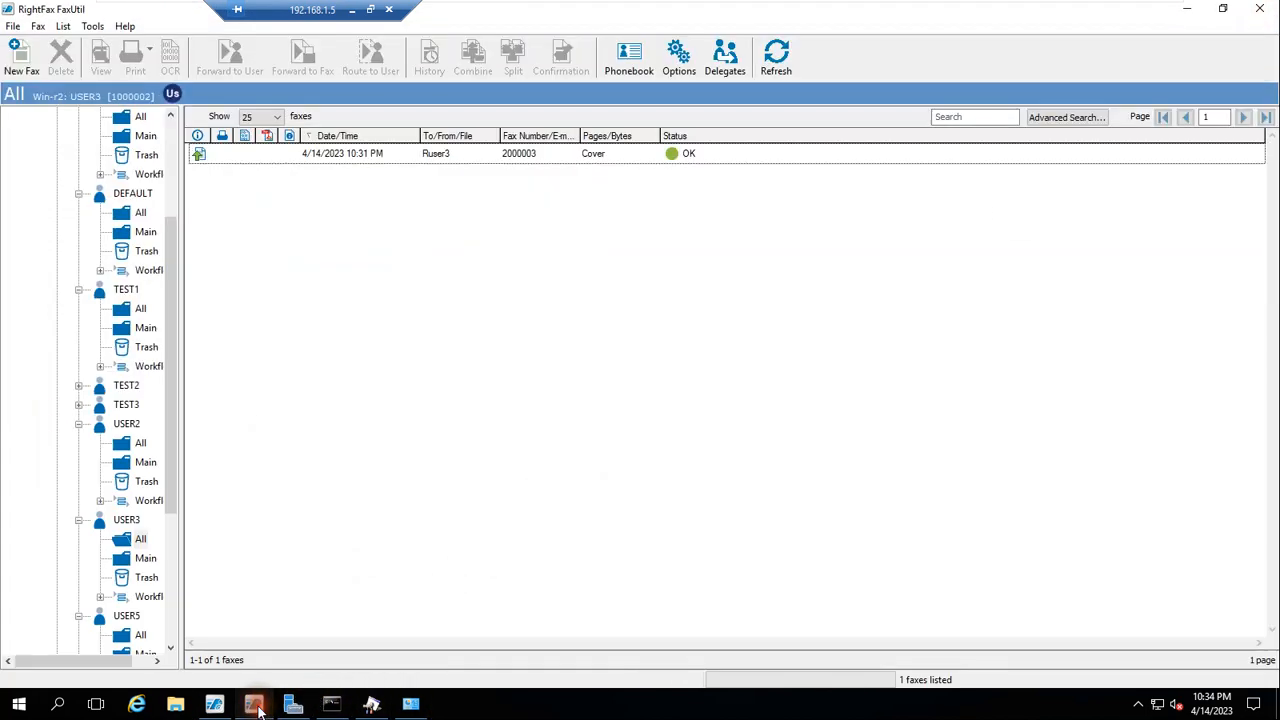
left_click(323, 156)
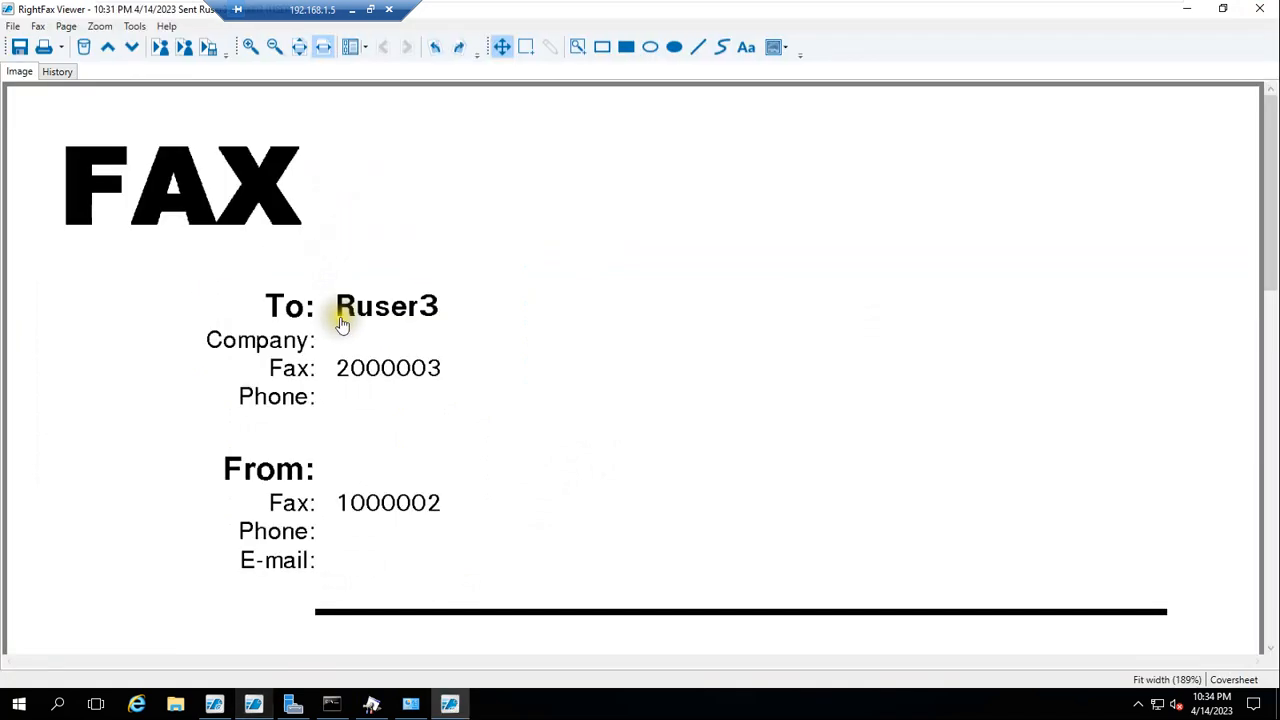
left_click(56, 70)
left_click(40, 165)
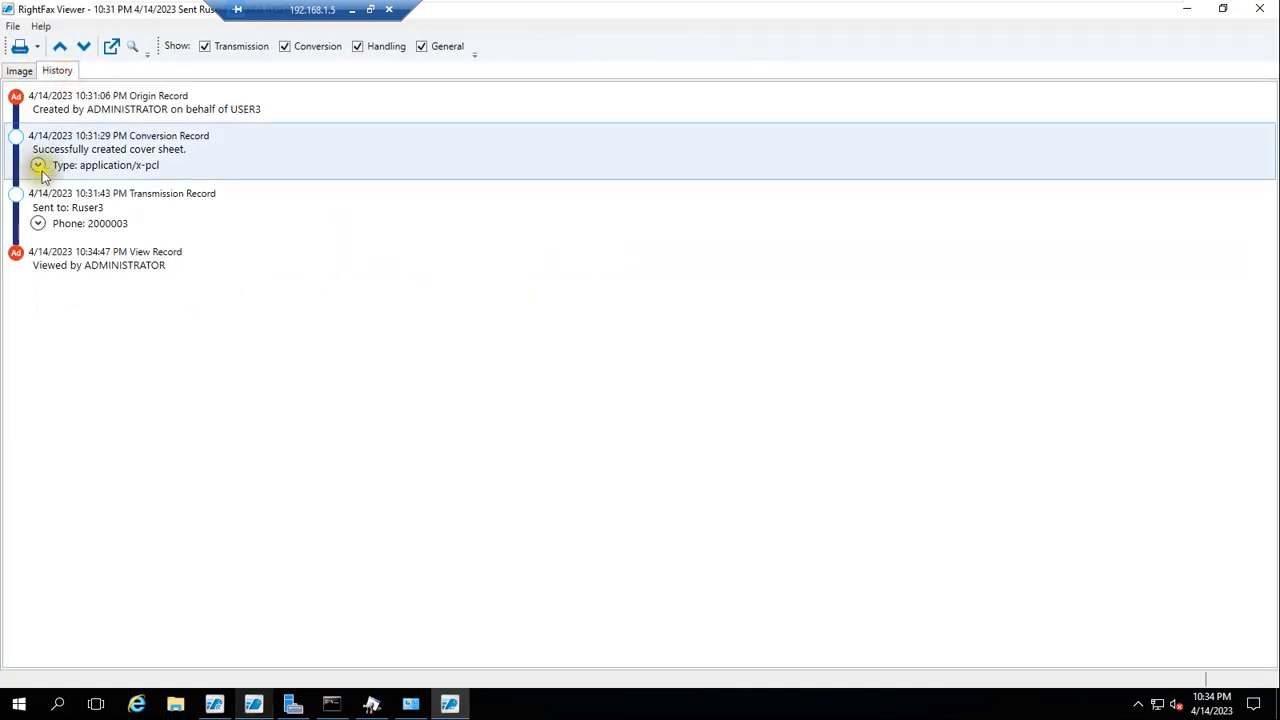
left_click(37, 164)
left_click(40, 264)
left_click(37, 281)
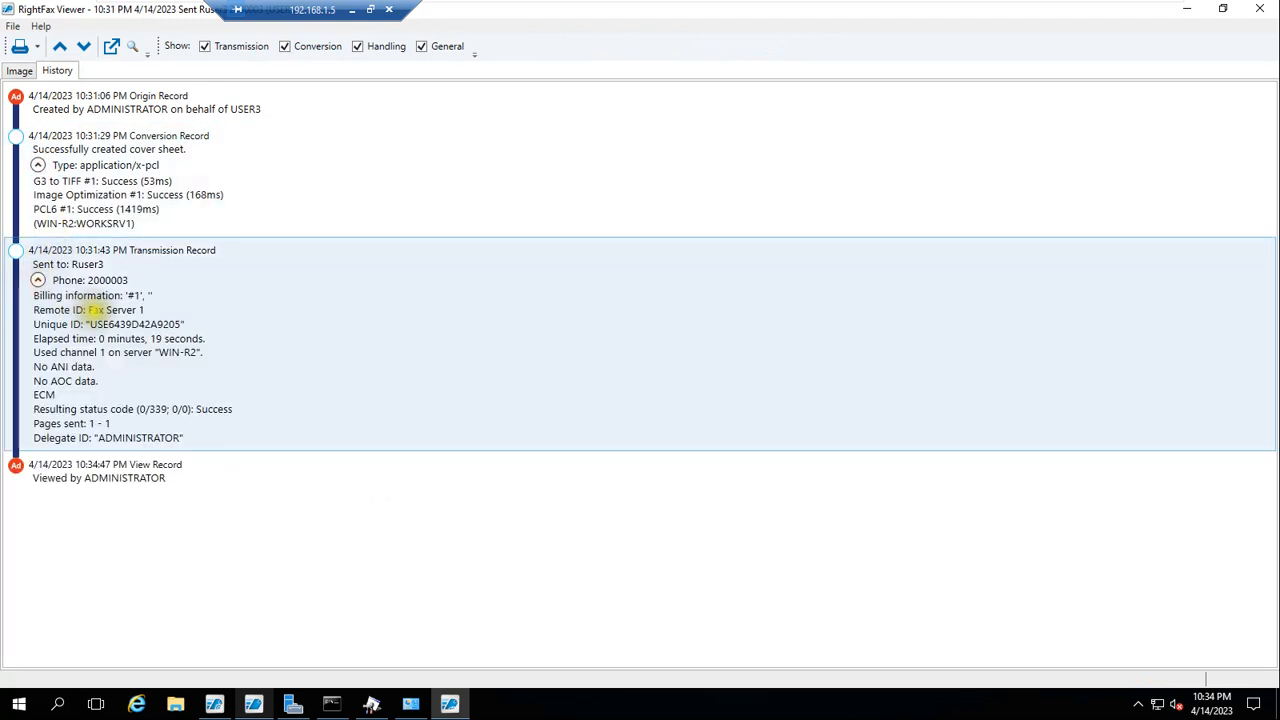
- Review the origin and conversion records in the sent fax's history, including the file type and TIFF conversion
left_click(104, 136)
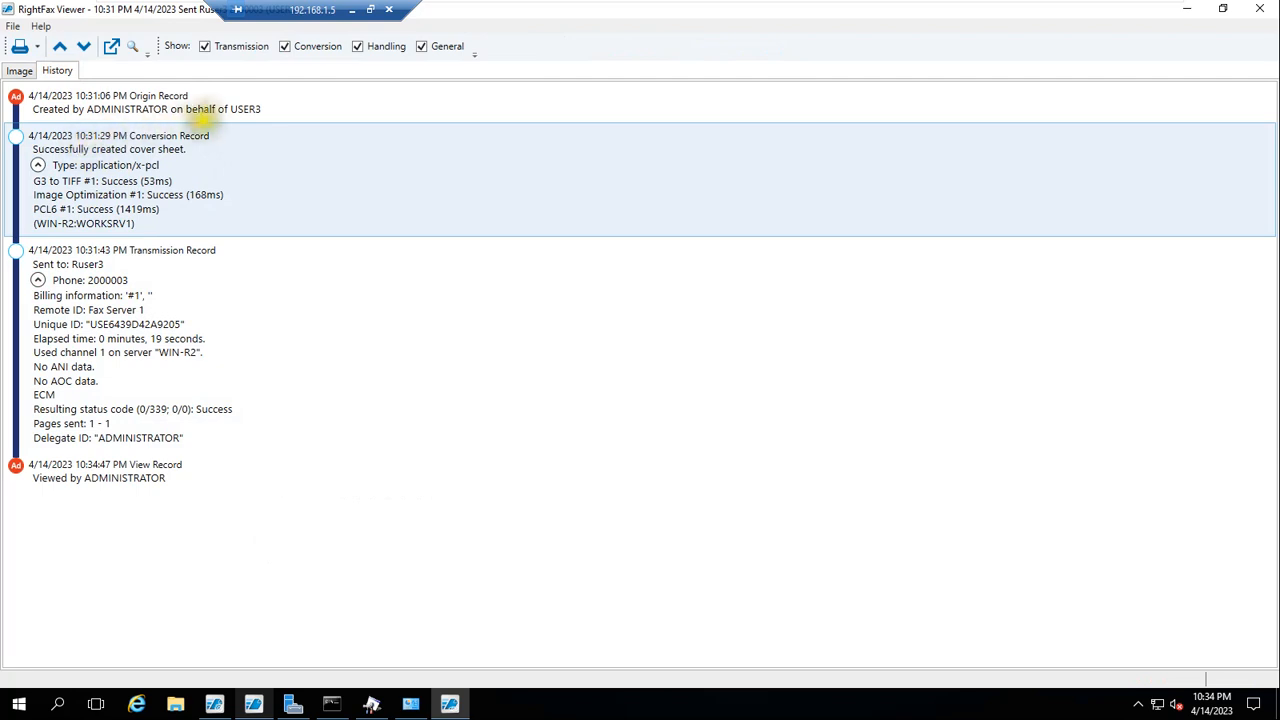
left_click(218, 116)
left_click(155, 143)
double_click(98, 164)
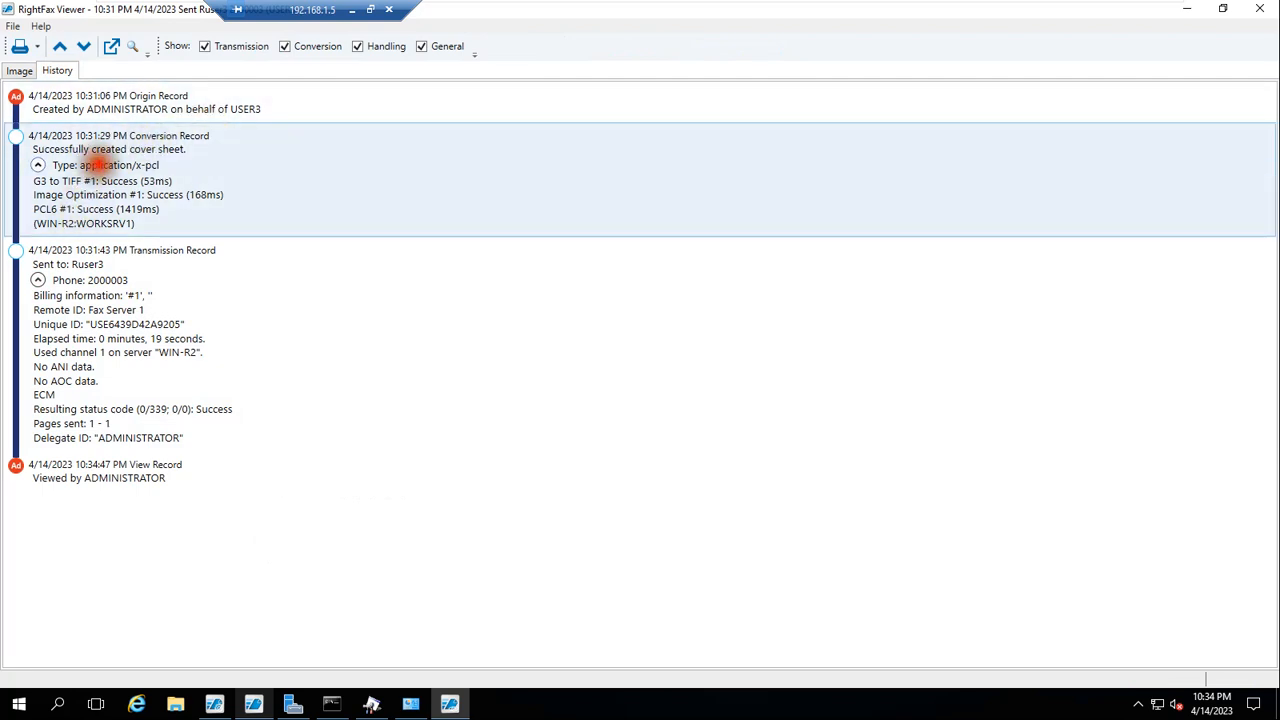
left_click(78, 181)
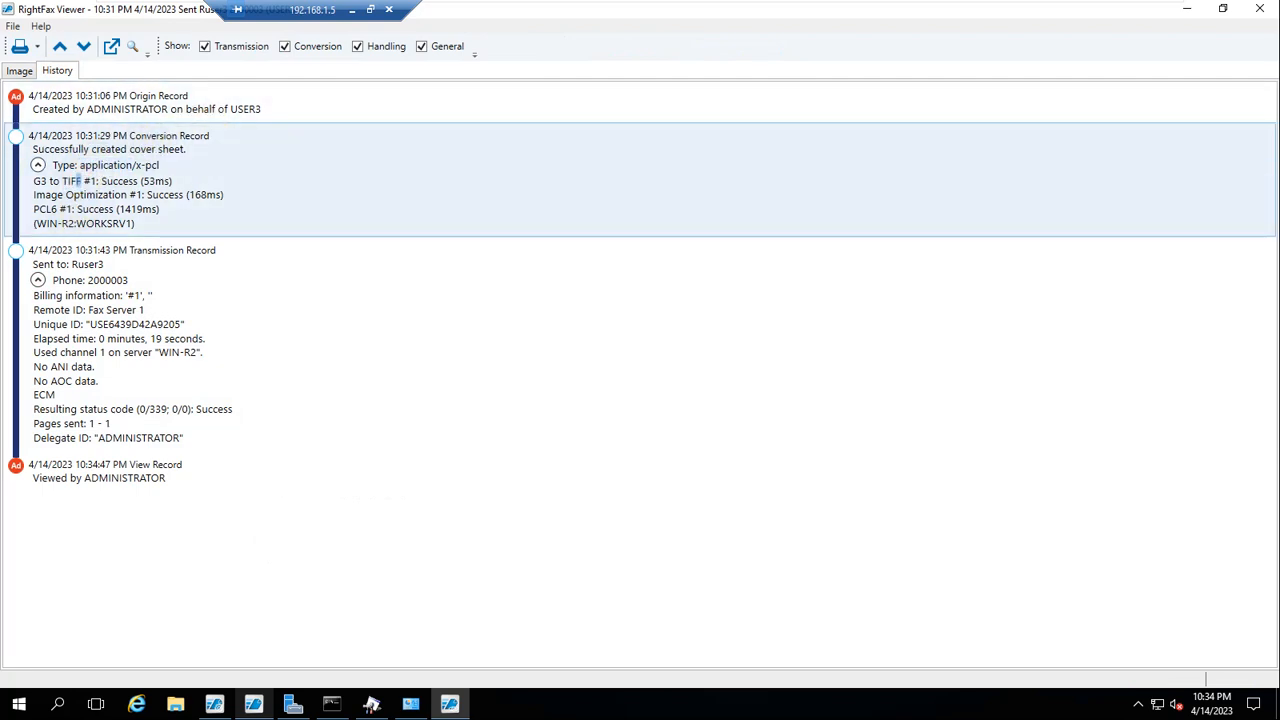
- Highlight the destination phone, unique ID, used channel and resulting status code in the sent fax's transmission record
left_click(88, 255)
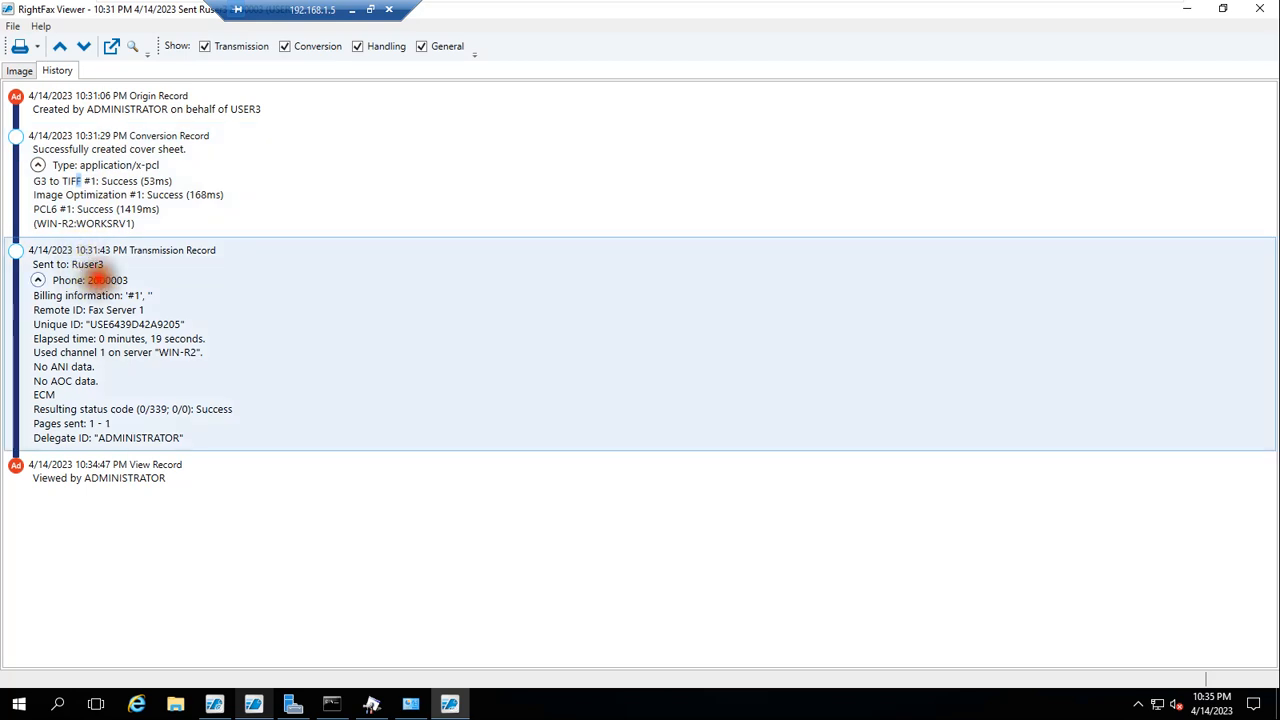
left_click_drag(88, 280, 53, 280)
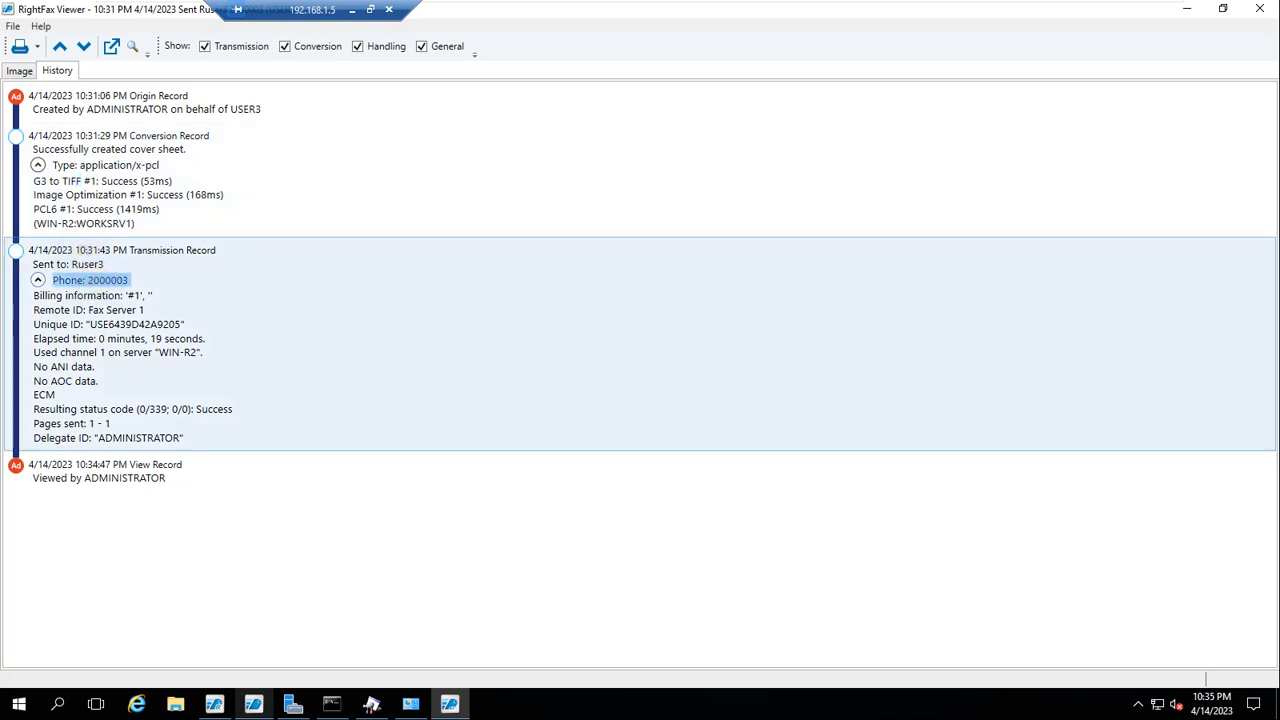
double_click(130, 324)
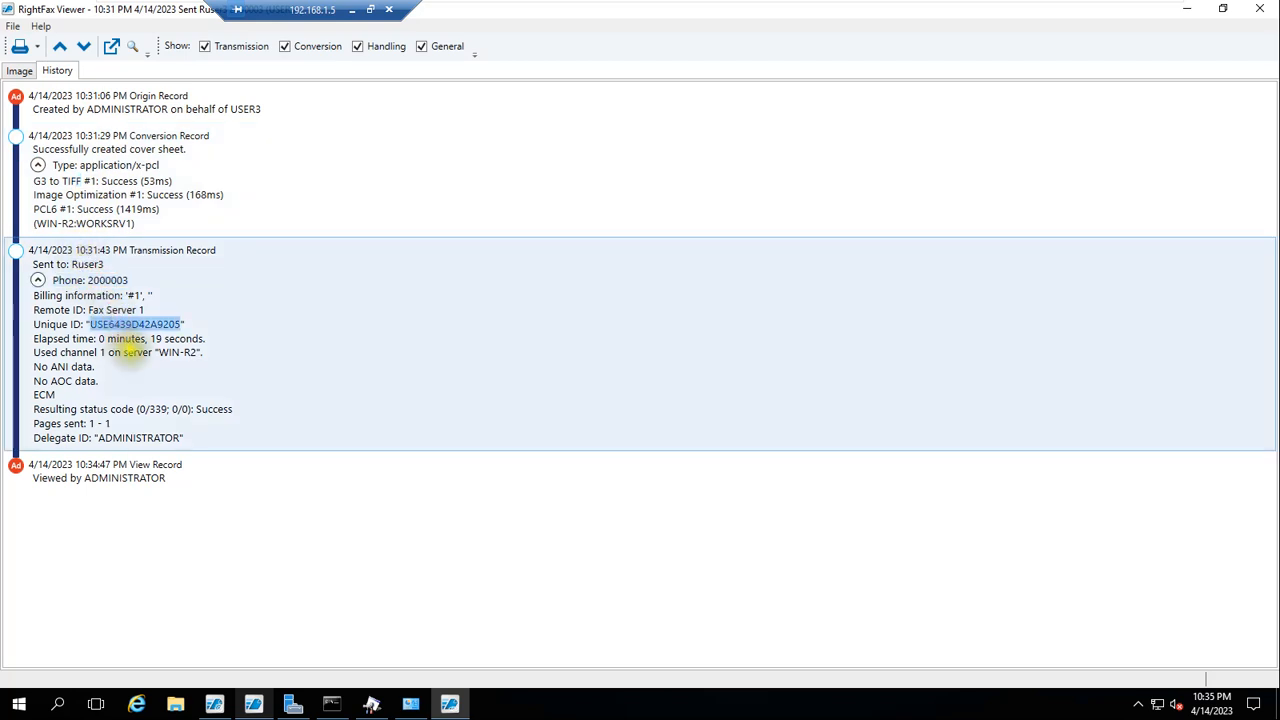
double_click(114, 352)
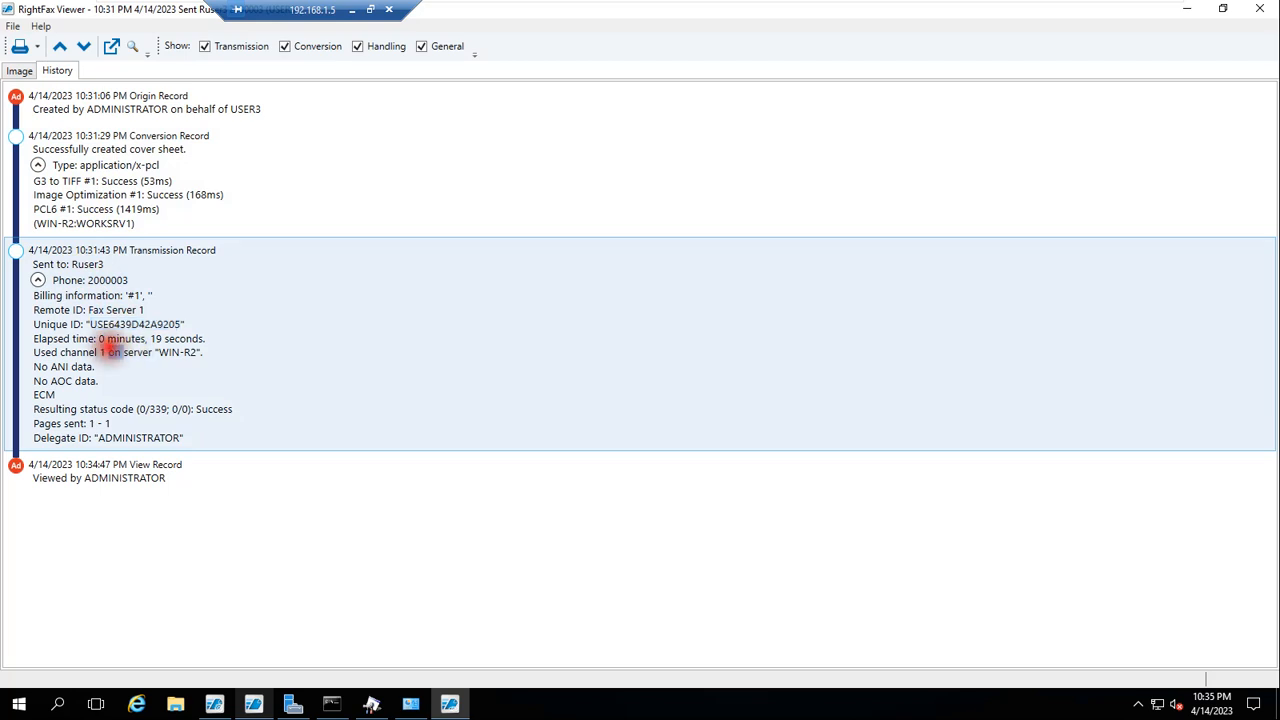
triple_click(104, 347)
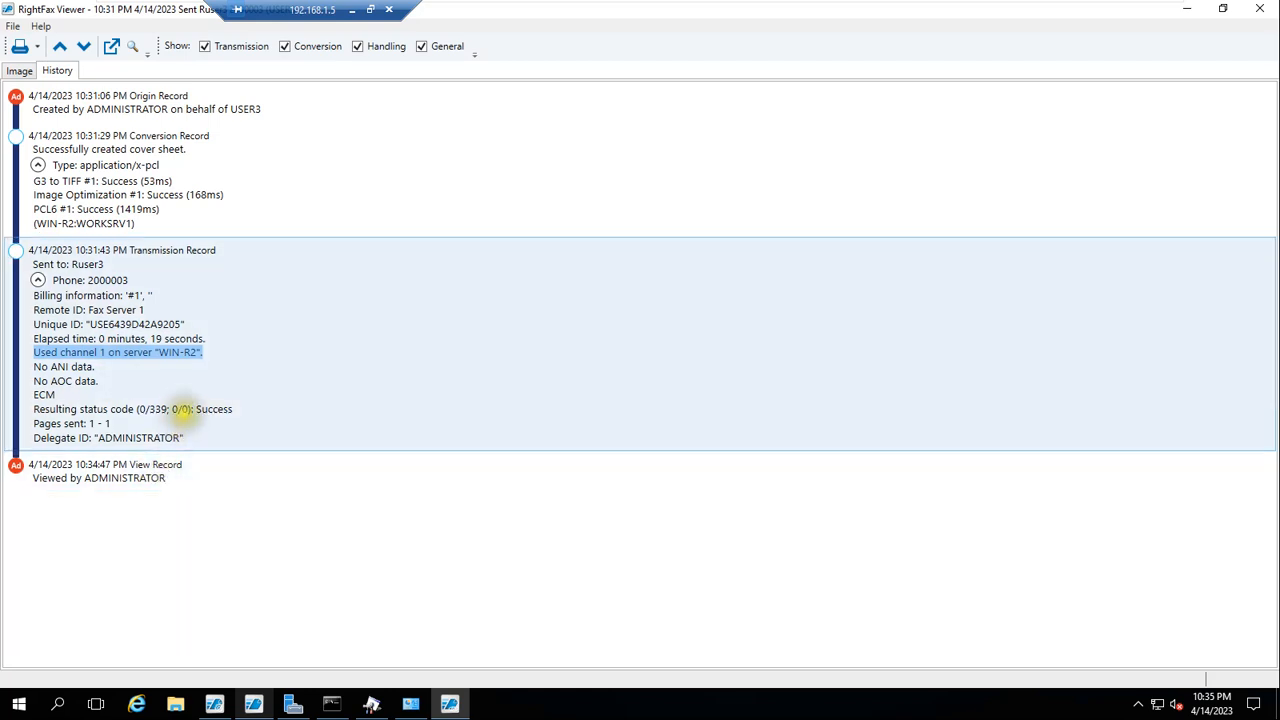
double_click(184, 410)
triple_click(209, 409)
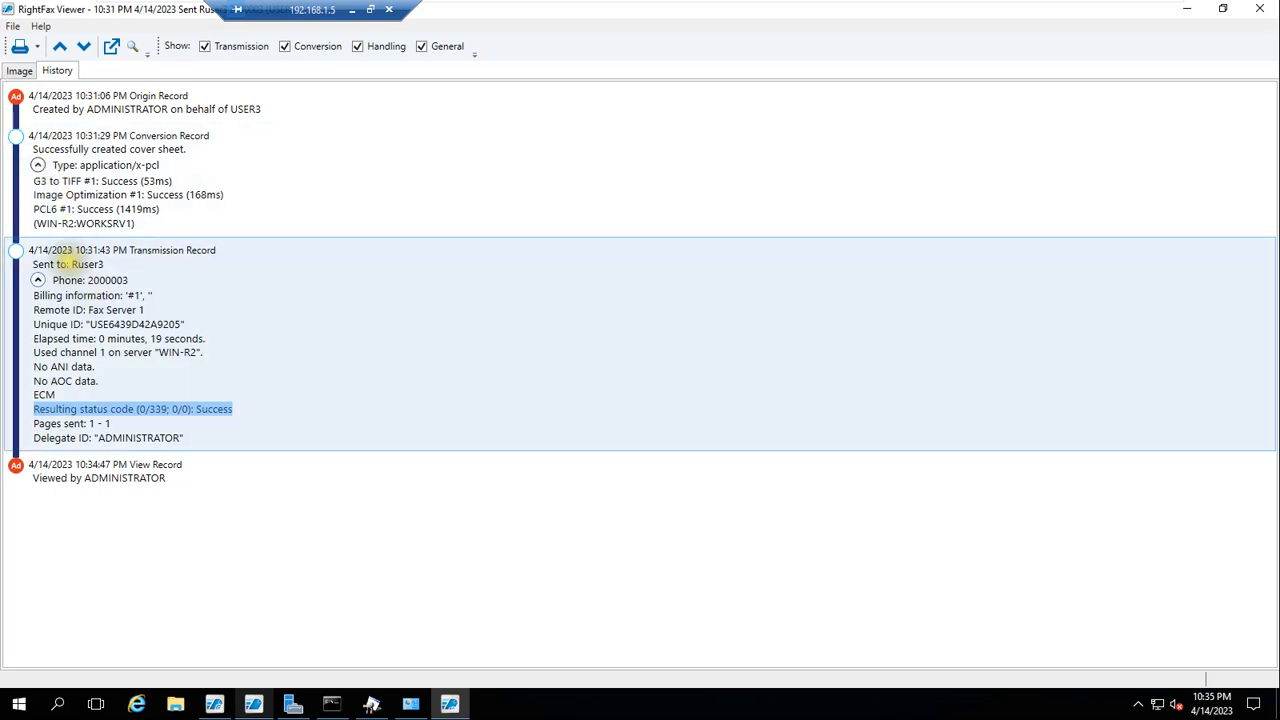
- Highlight the Remote ID line in the transmission record of the fax sent to Ruser3
left_click(103, 281)
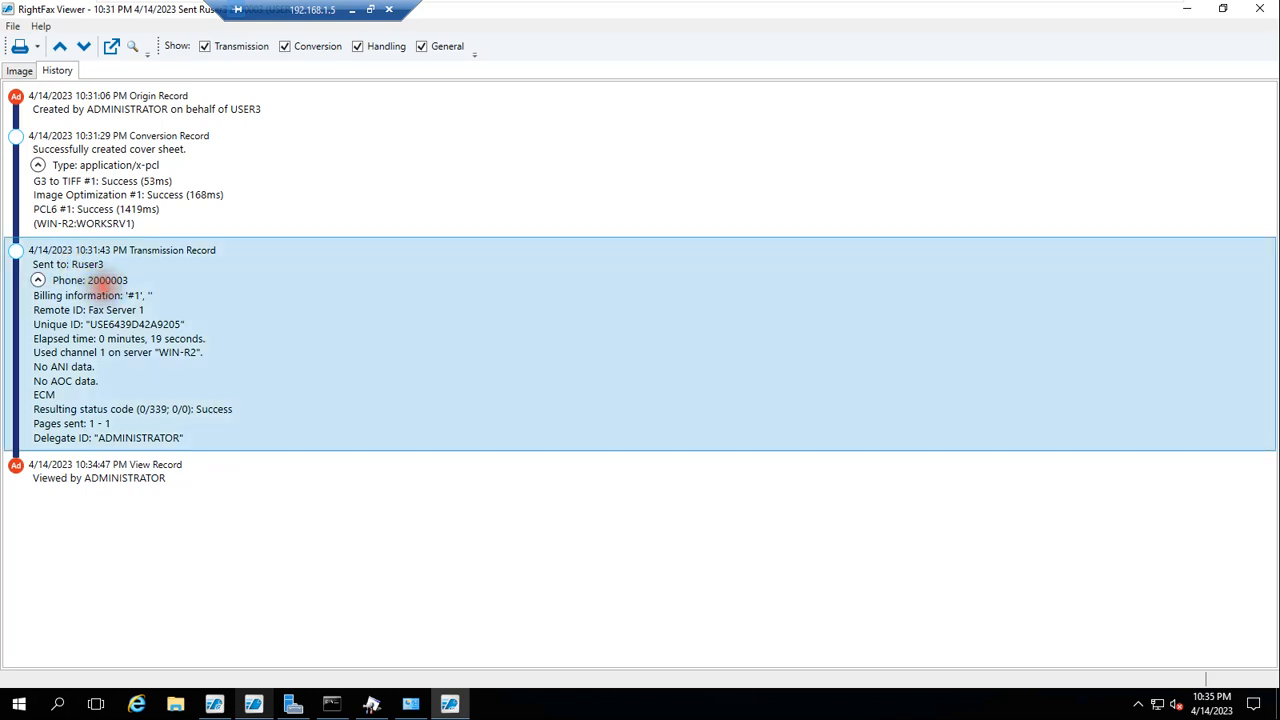
double_click(121, 310)
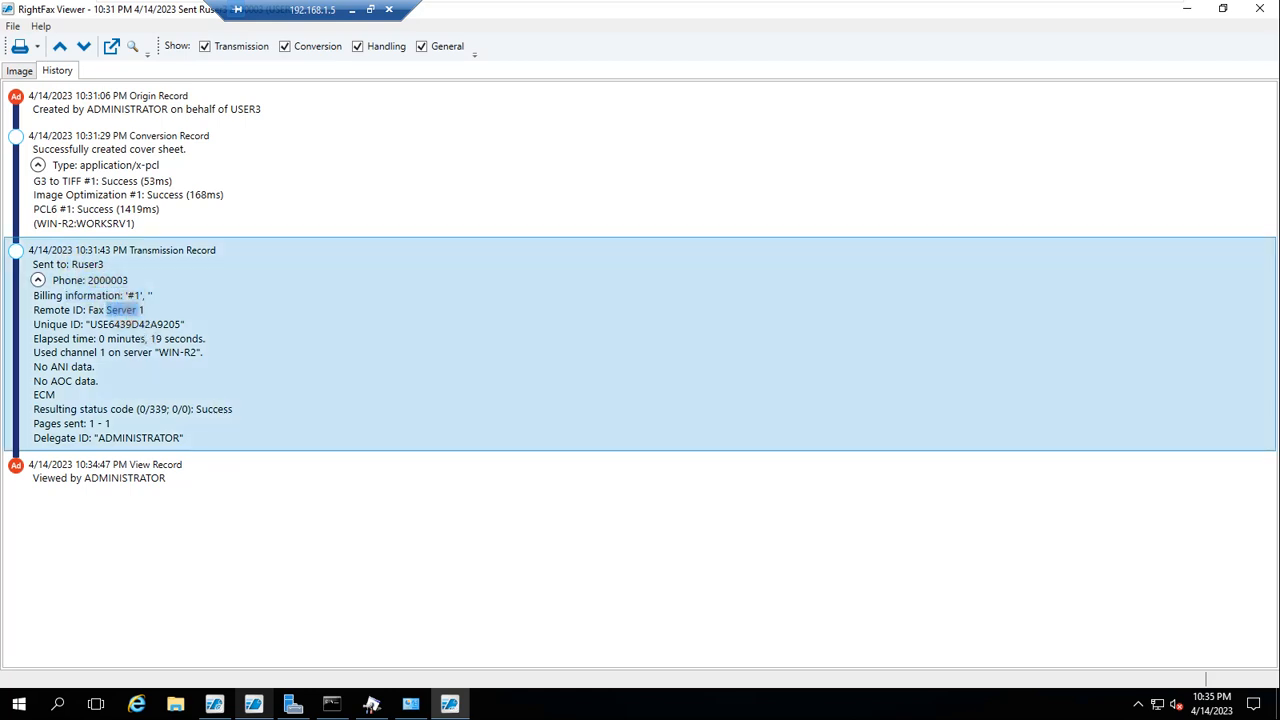
left_click_drag(157, 310, 36, 310)
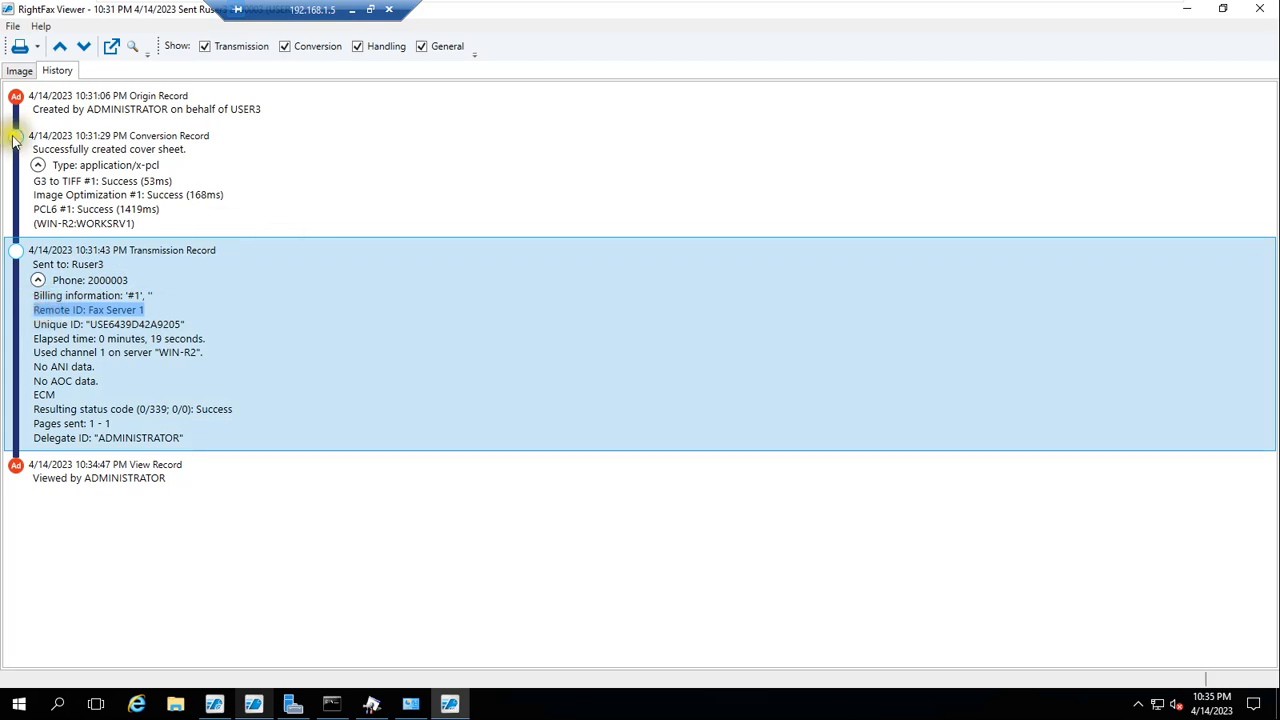
- Minimize the fax viewer and refresh USER3's fax list on WIN-R2
left_click(1188, 14)
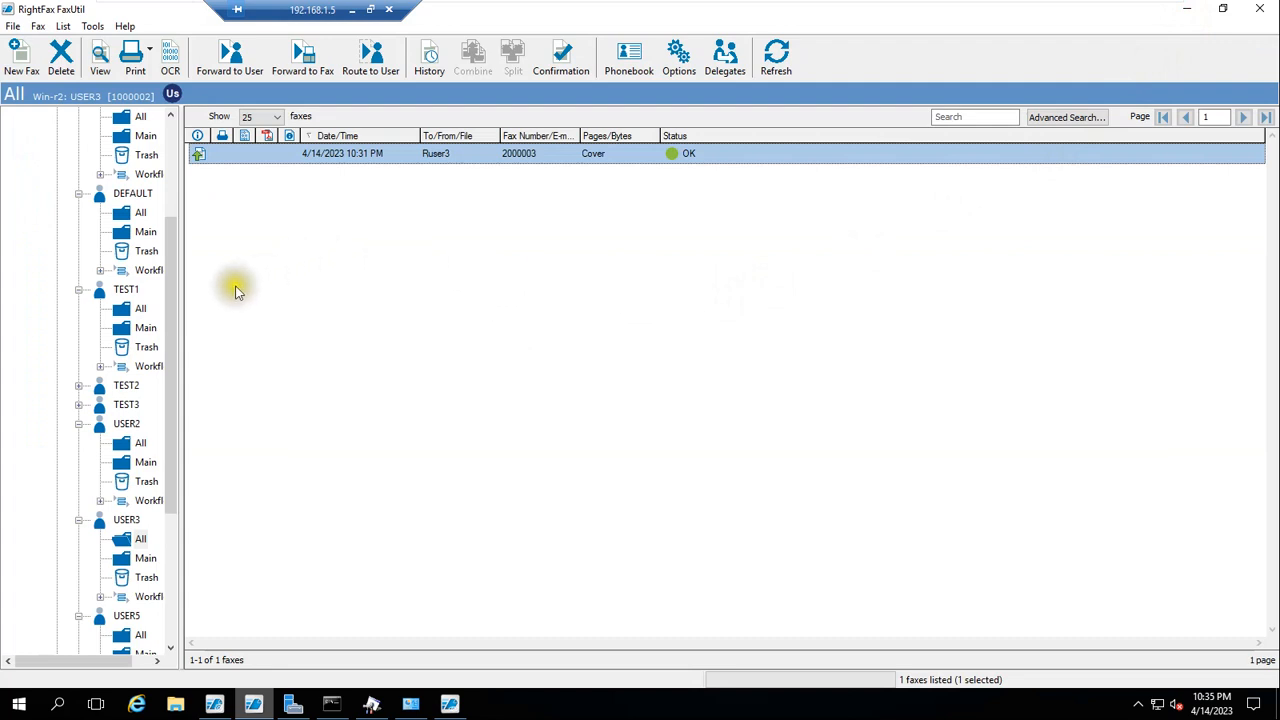
left_click_drag(171, 331, 175, 175)
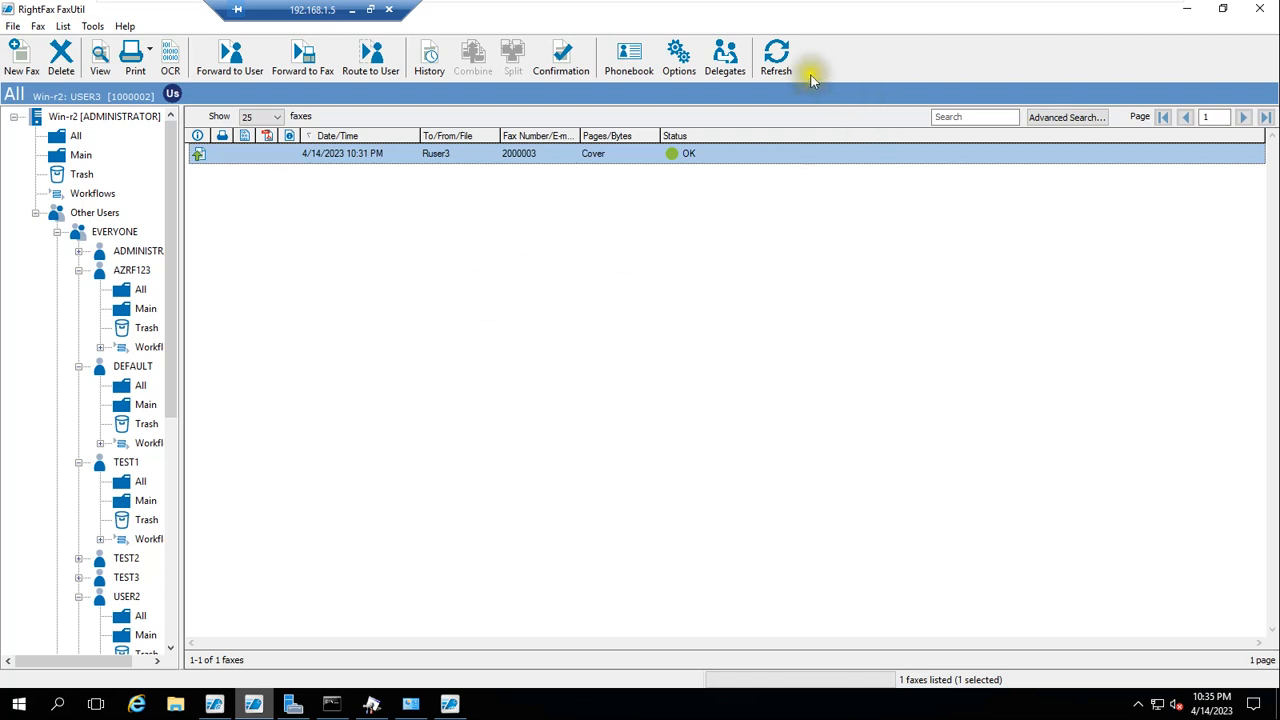
left_click(777, 55)
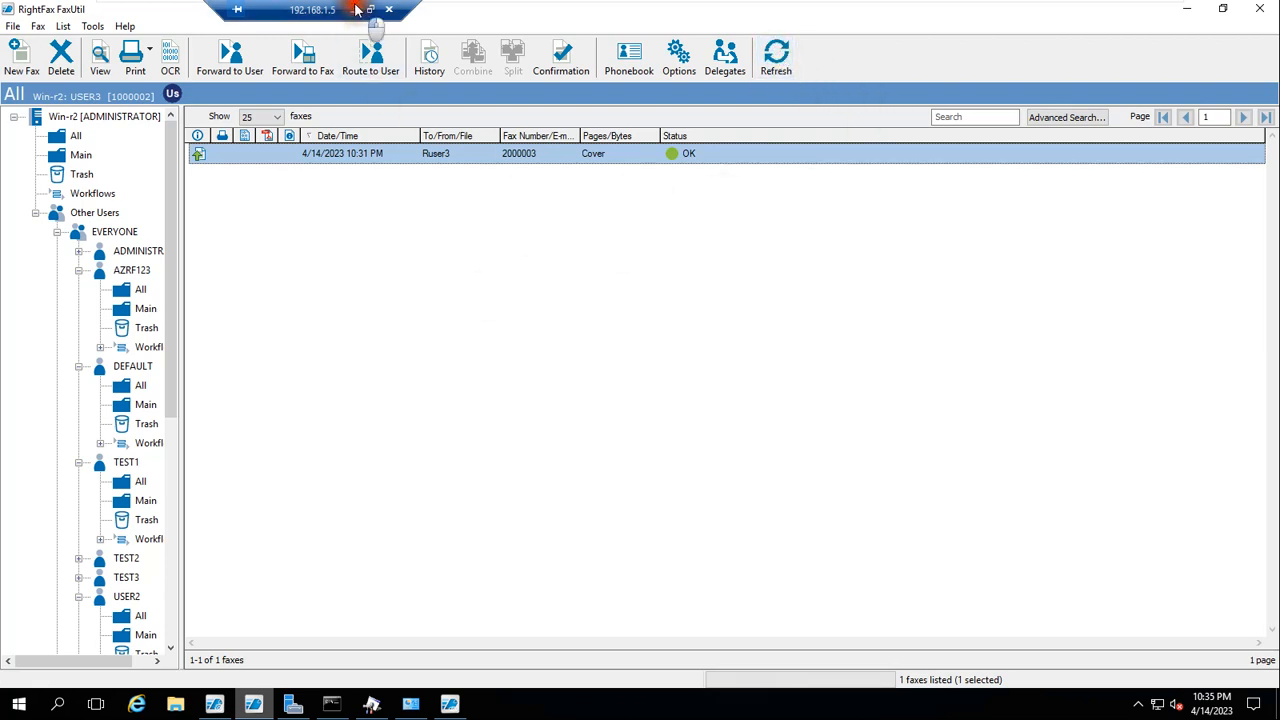